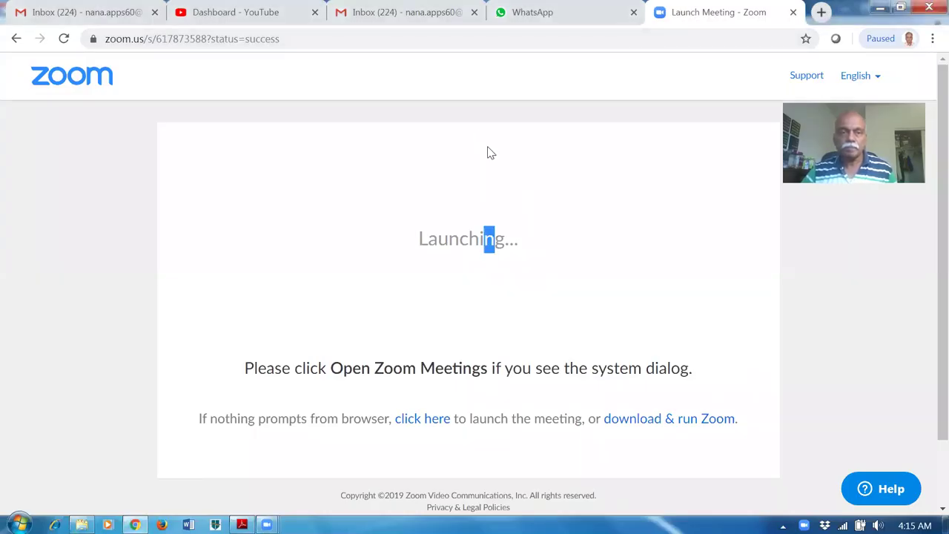
Open the ucf5-zgbl Oracle Applications Cloud site, confirm the single sign-off and sign in.
left_click(232, 40)
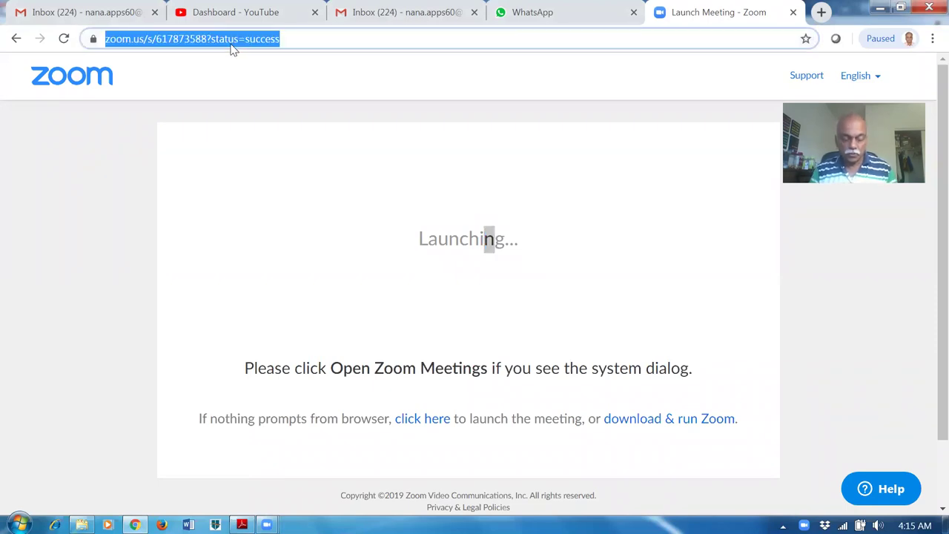
type("ucf")
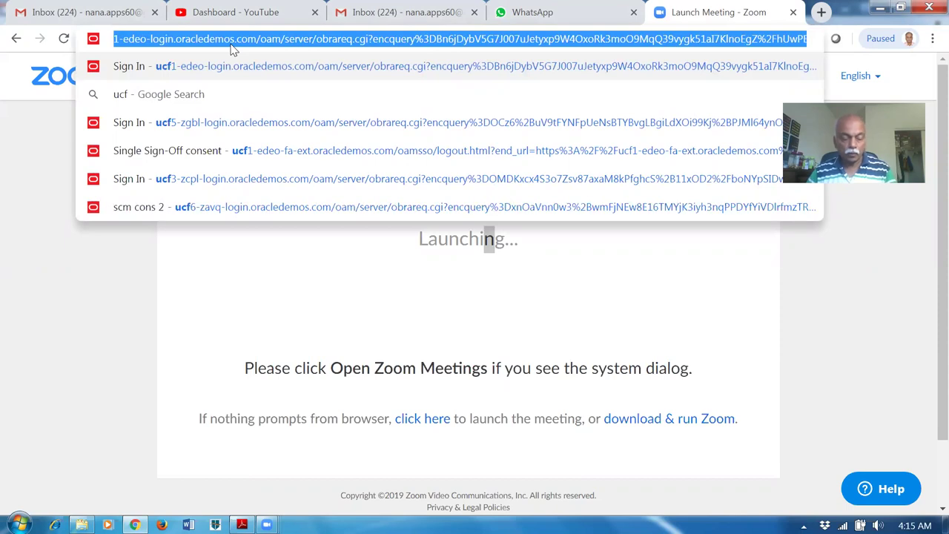
type("5")
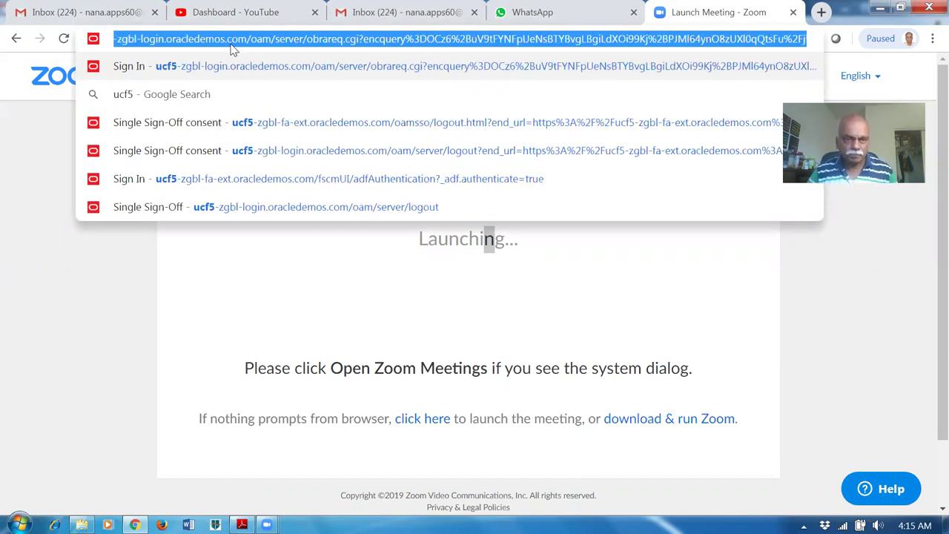
key("Down")
key("Down")
key("Down")
key("Return")
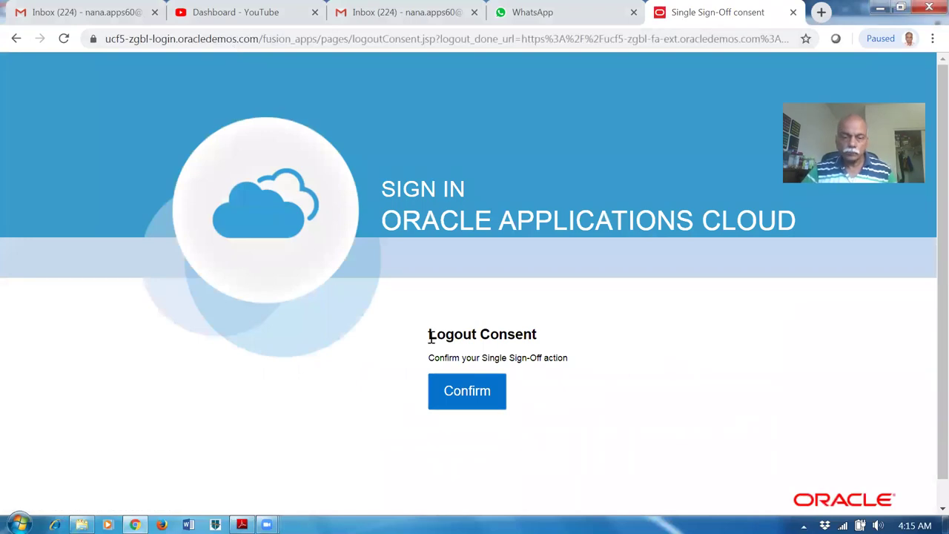
left_click(486, 393)
left_click(436, 453)
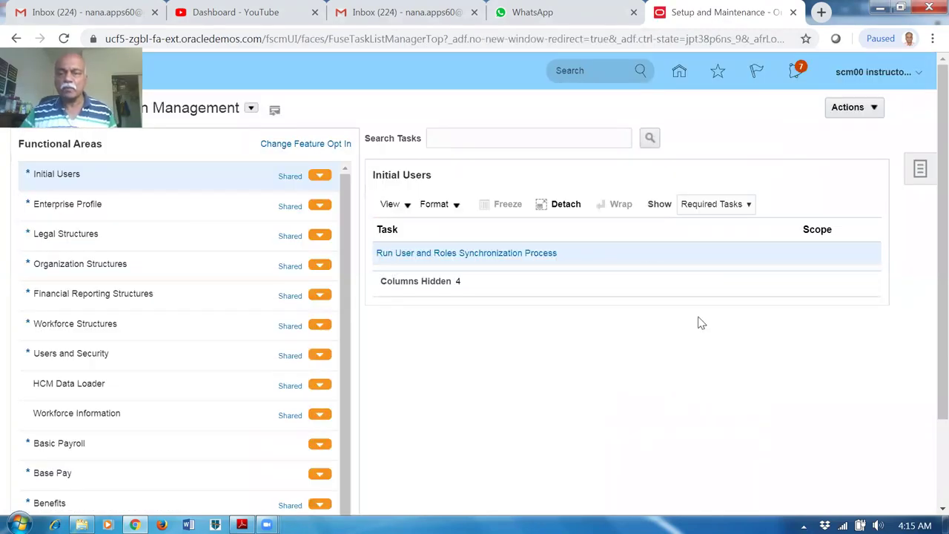
Return to the home page, open Order Management and start a new sales order.
left_click(678, 76)
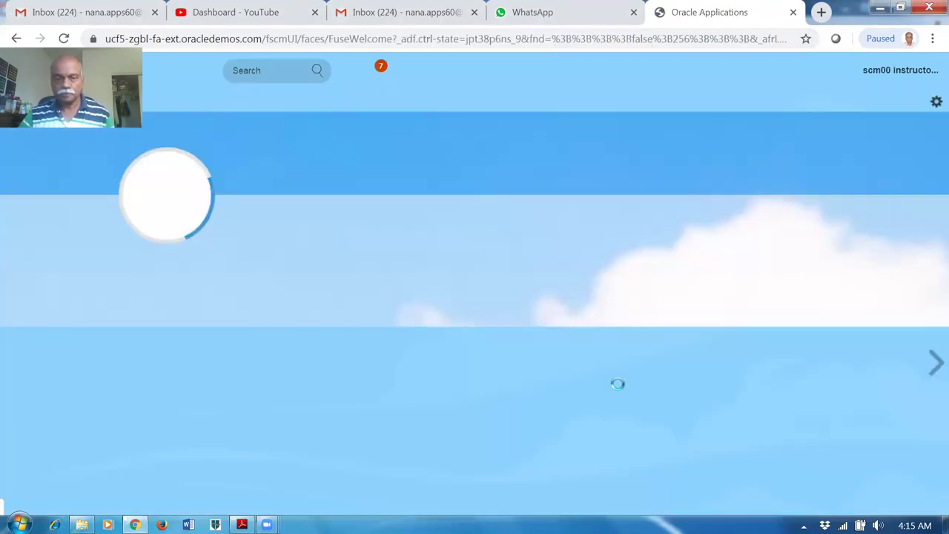
scroll(563, 384, "down", 2)
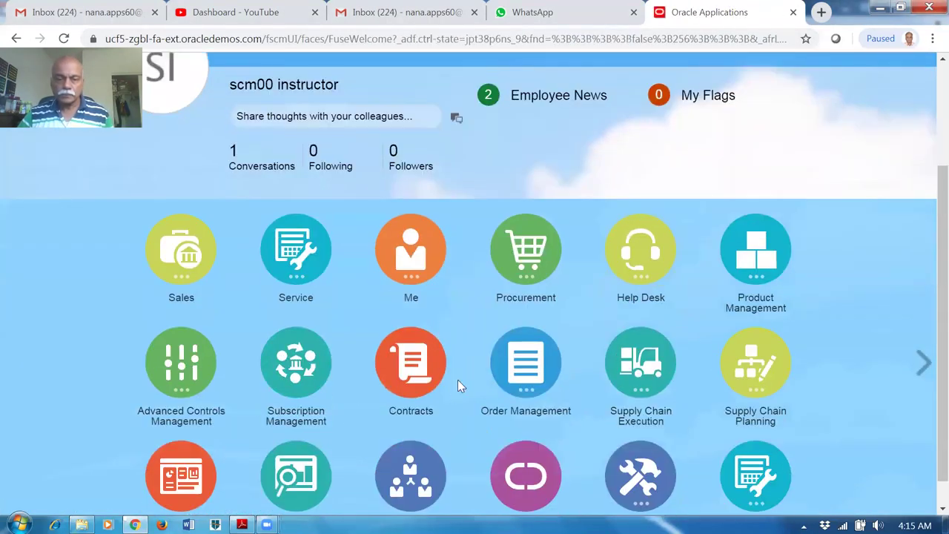
left_click(529, 373)
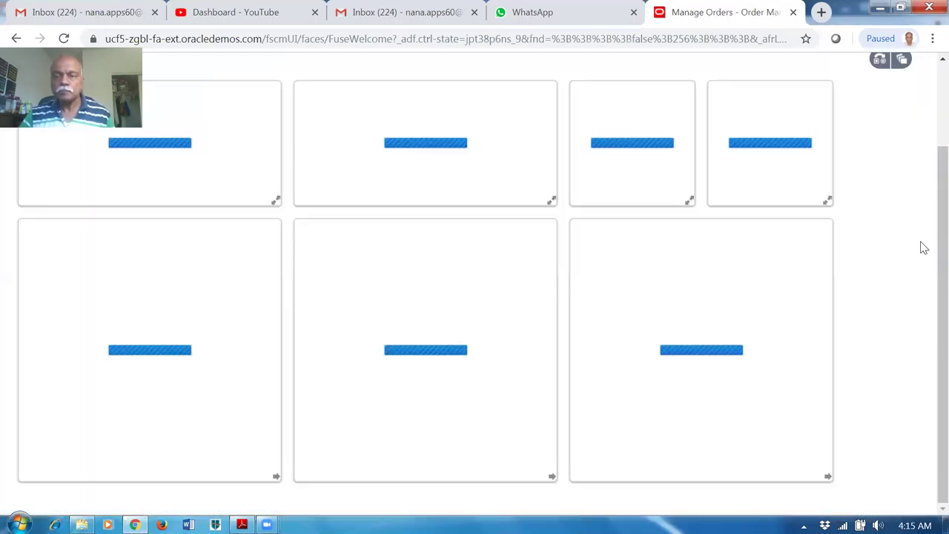
left_click(890, 112)
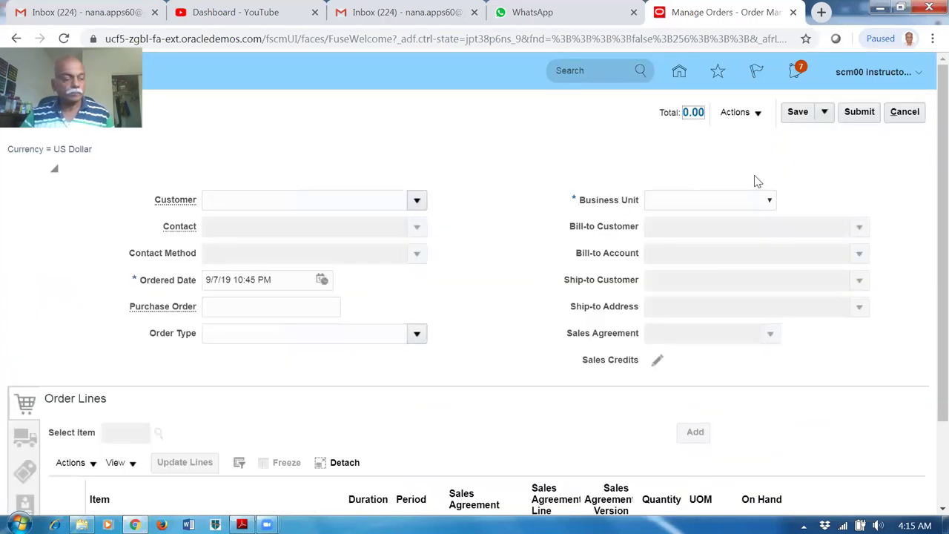
Set the order's business unit to US1 Business Unit.
left_click(769, 201)
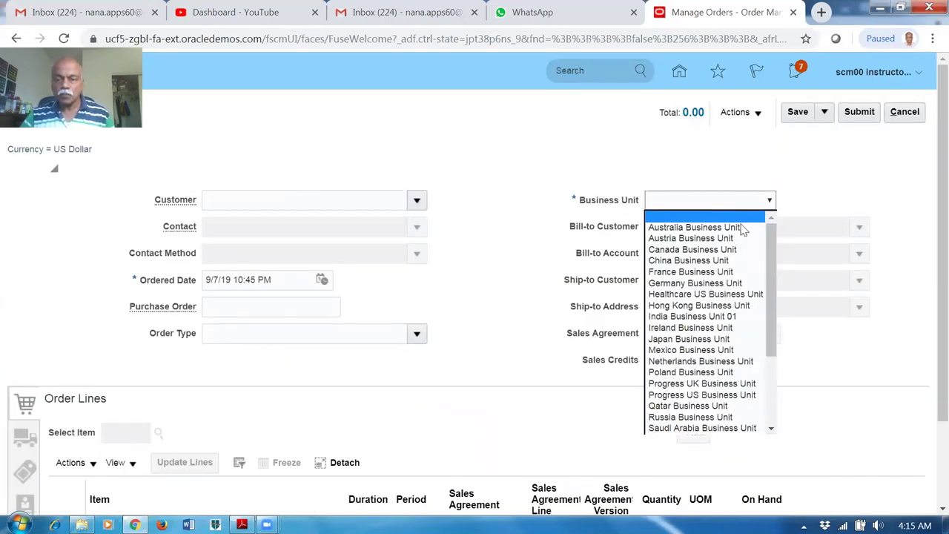
scroll(788, 370, "down", 3)
scroll(786, 374, "up", 2)
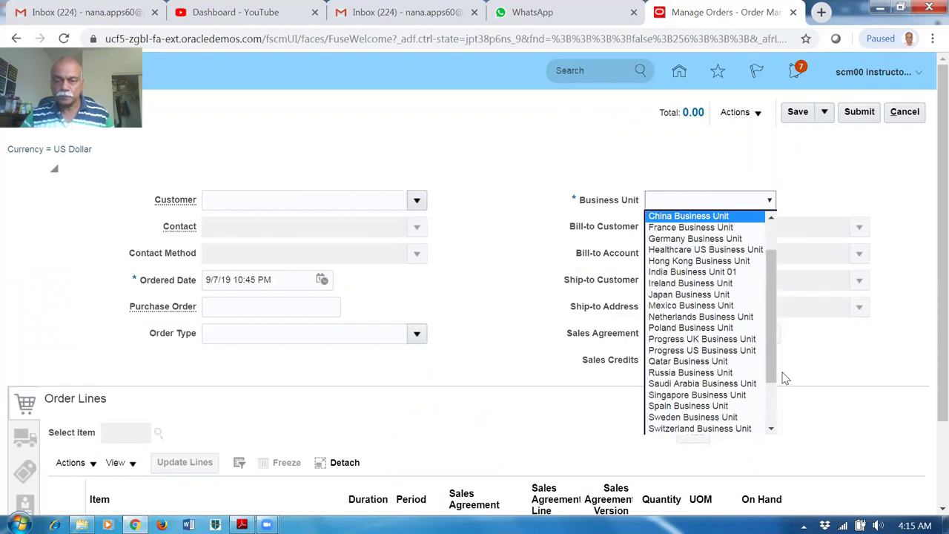
left_click_drag(773, 370, 771, 426)
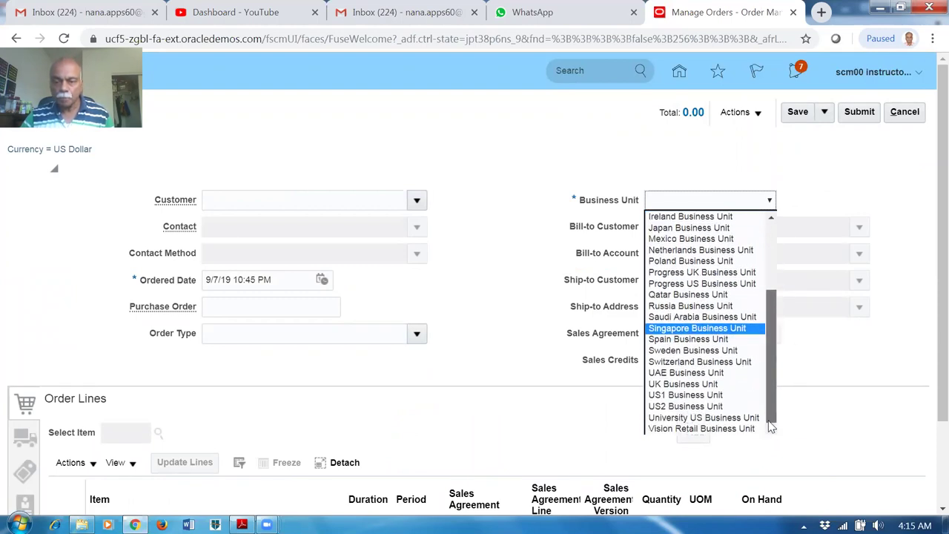
left_click(734, 399)
Search the customers for "comp" and set the order's customer to Computer Service and Rentals.
left_click(274, 198)
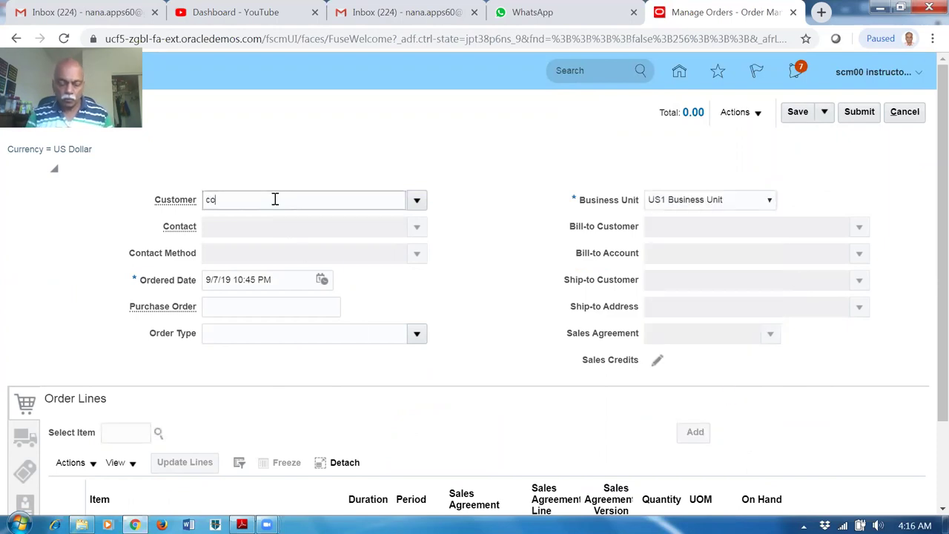
type("compo")
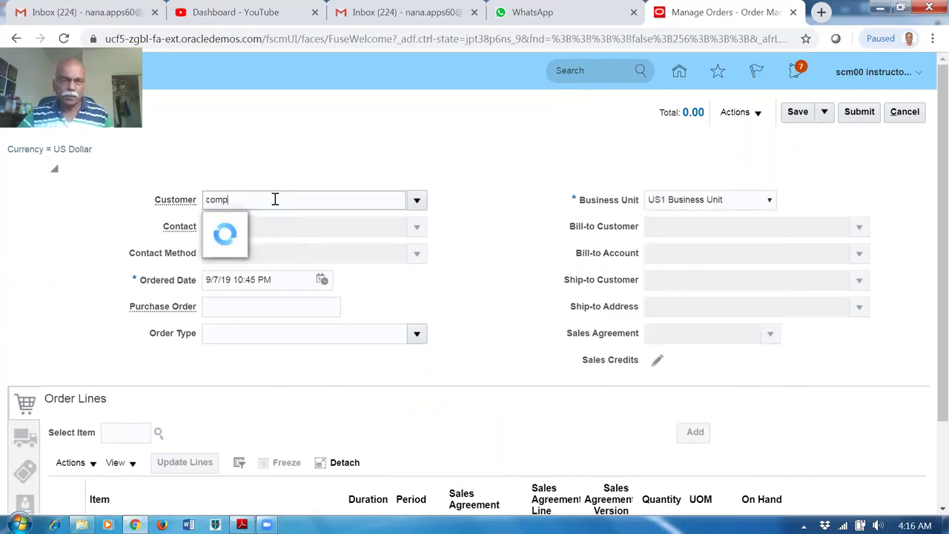
left_click(251, 222)
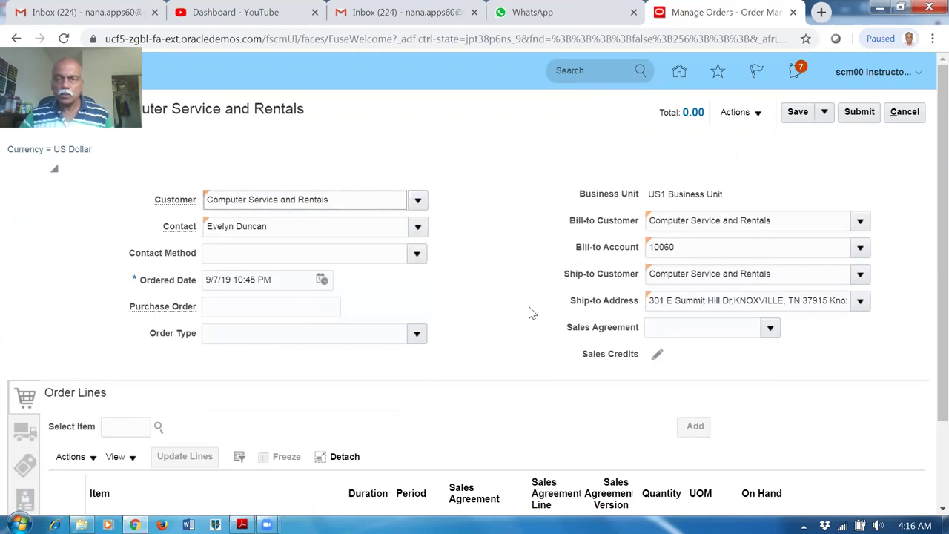
Open the order's additional header information and choose Gold as the customer loyalty status.
left_click(753, 113)
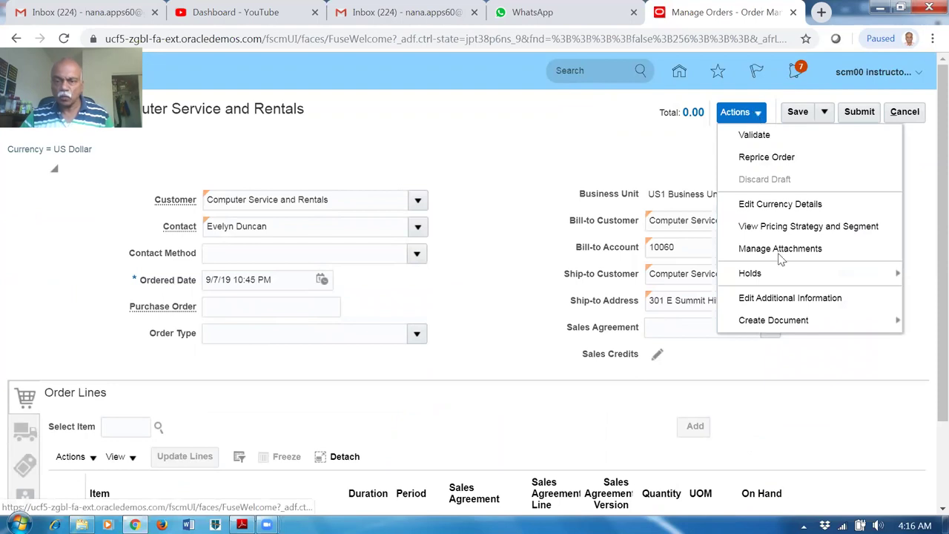
left_click(777, 300)
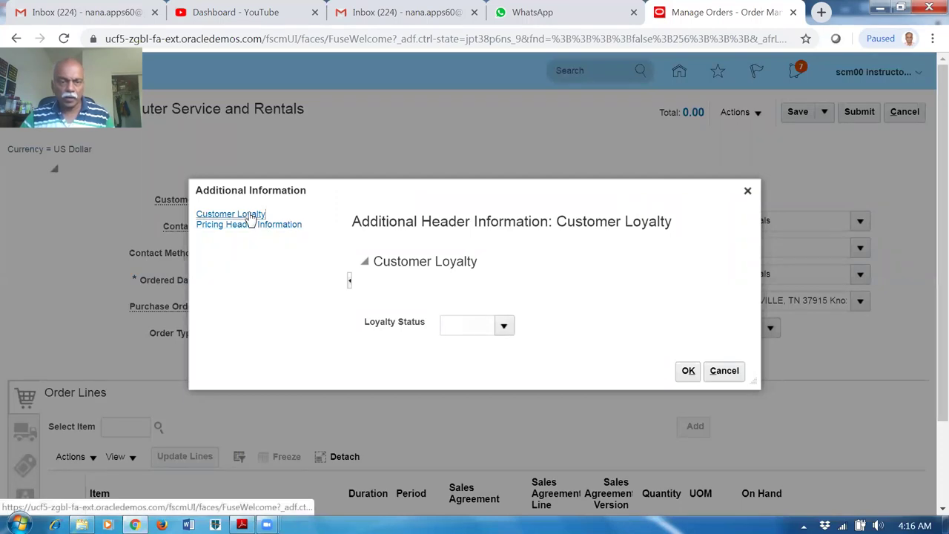
left_click(504, 325)
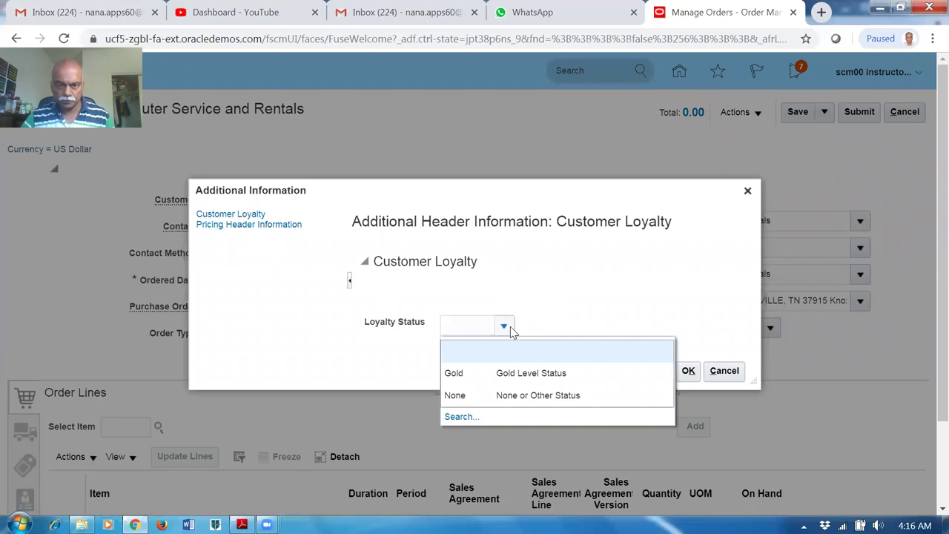
left_click(504, 375)
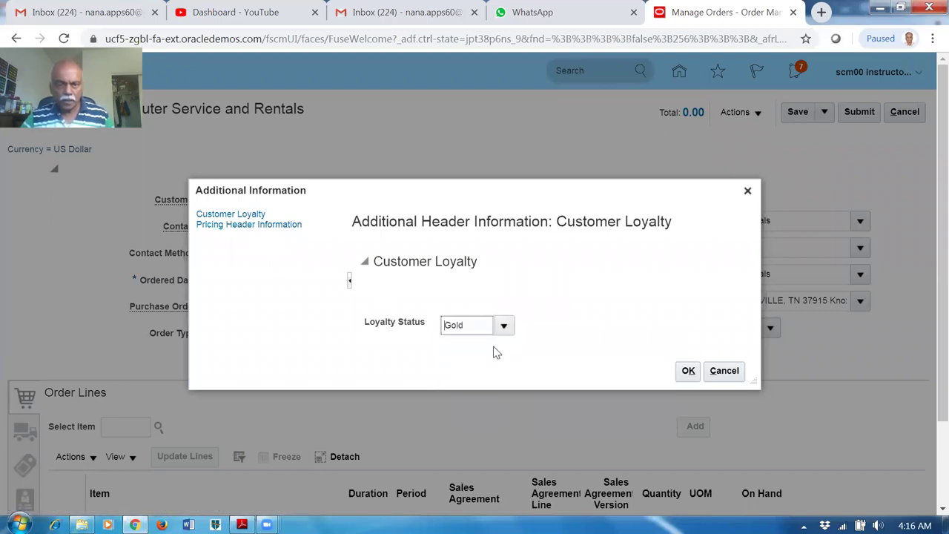
Examine the Sales Channel choices under Pricing Header Information, and cancel out of the additional information.
left_click(239, 227)
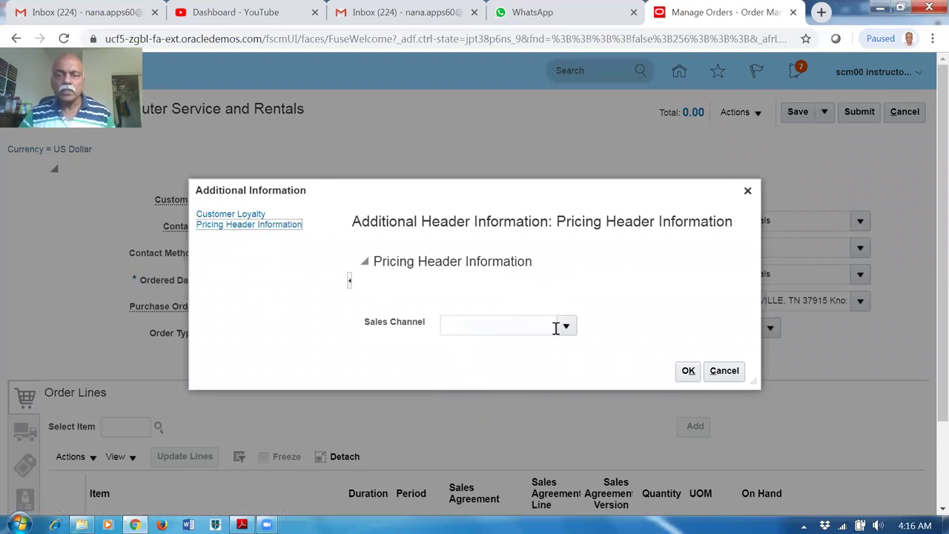
left_click(567, 327)
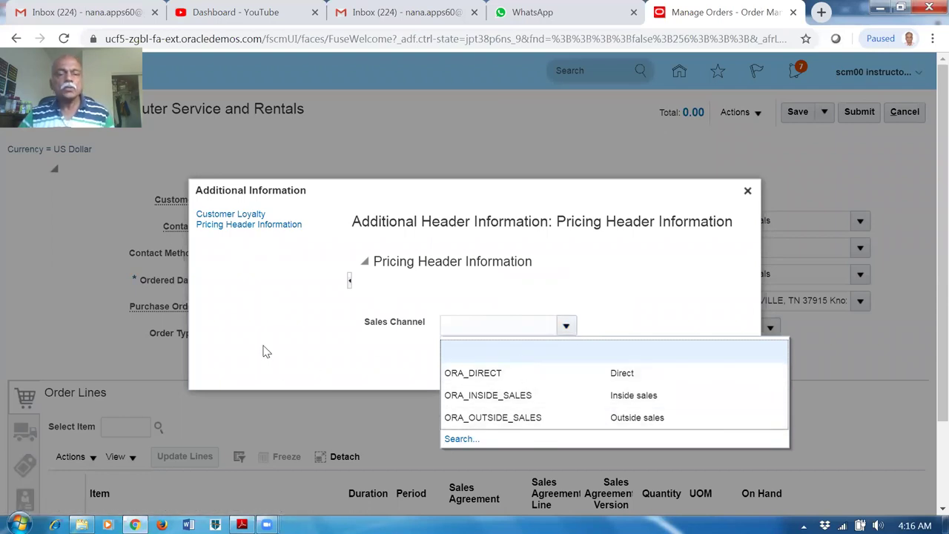
left_click(241, 332)
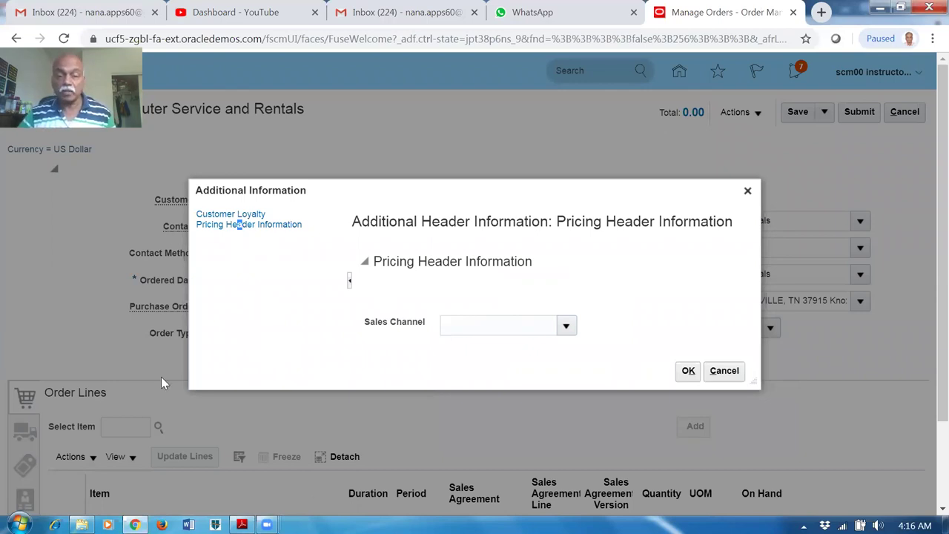
left_click(724, 371)
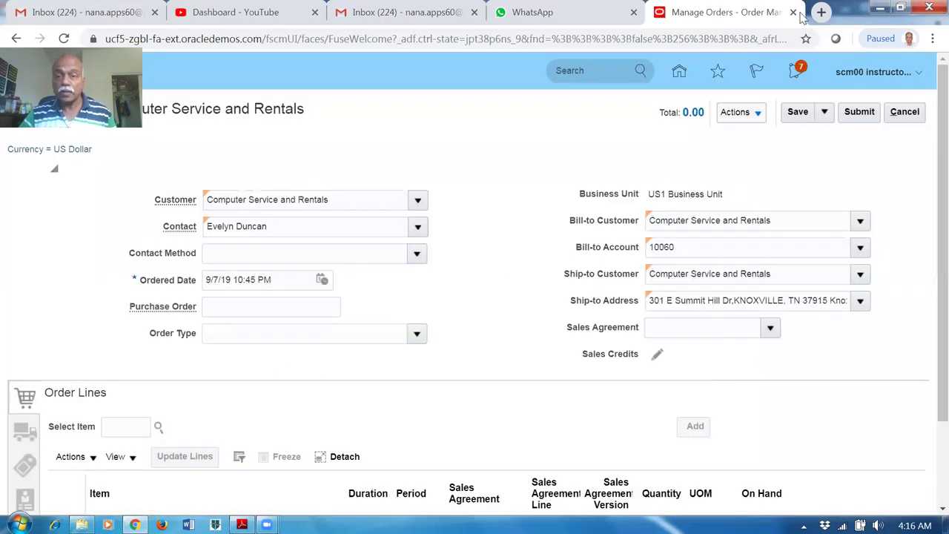
Duplicate the order's browser tab and open Setup and Maintenance in the copy.
right_click(756, 18)
left_click(777, 68)
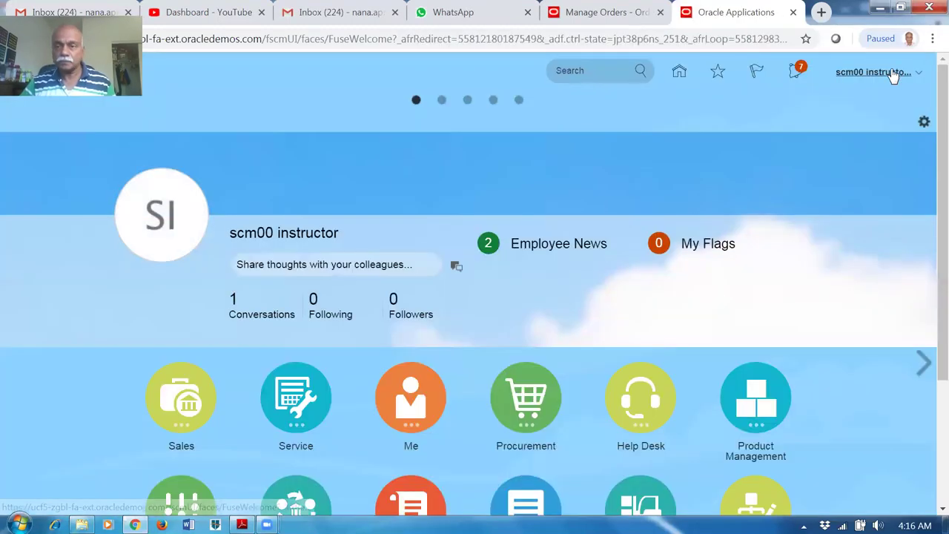
left_click(889, 74)
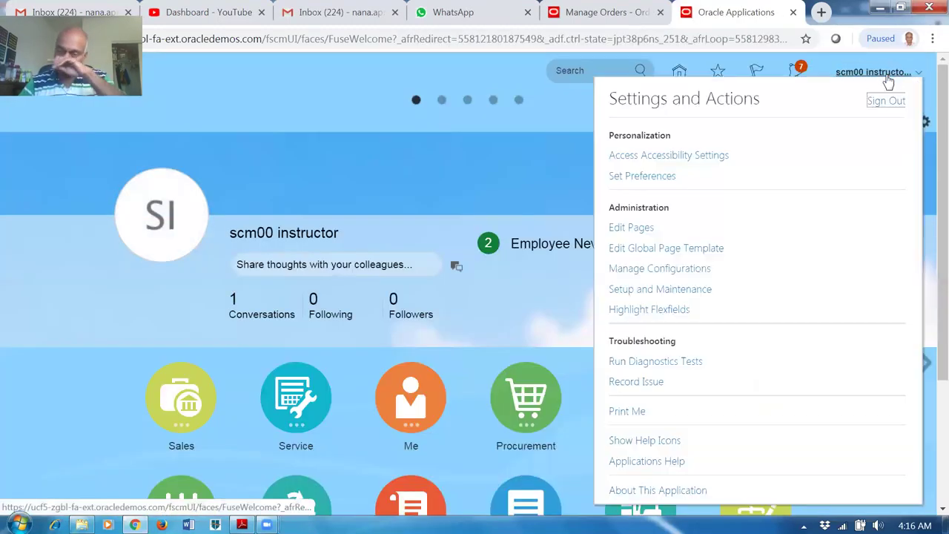
left_click(698, 289)
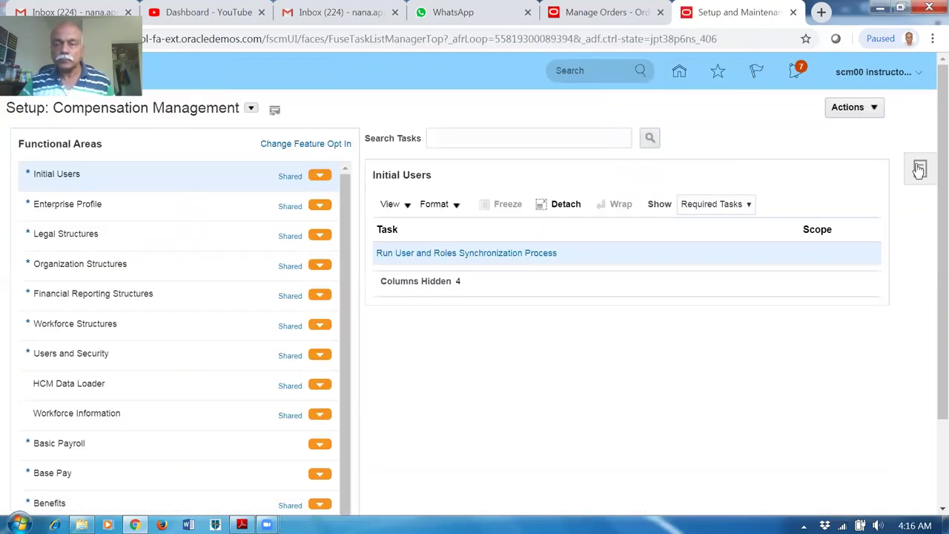
Search the setup tasks for "man%ext%flex%" and open the Manage Extensible Flexfields task.
left_click(920, 172)
left_click(826, 238)
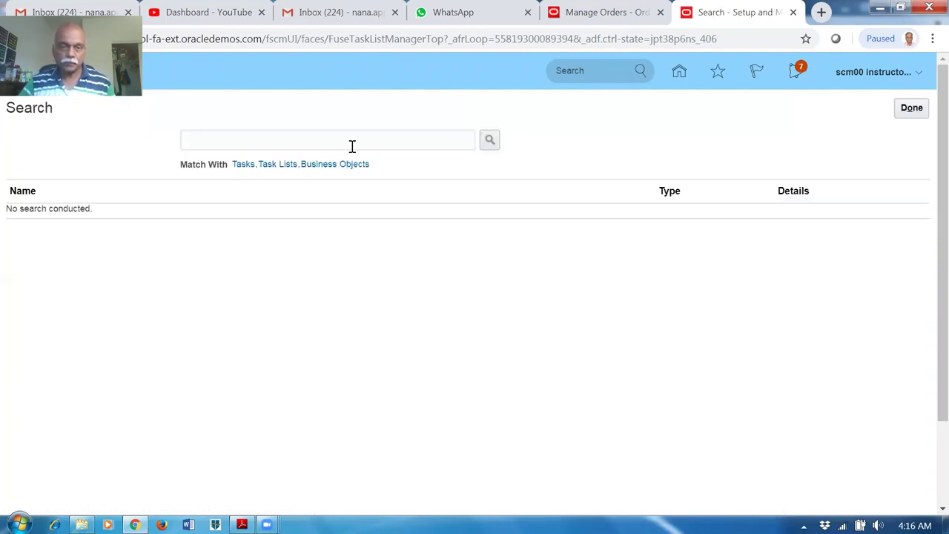
left_click(352, 146)
type("man%ext%flex%")
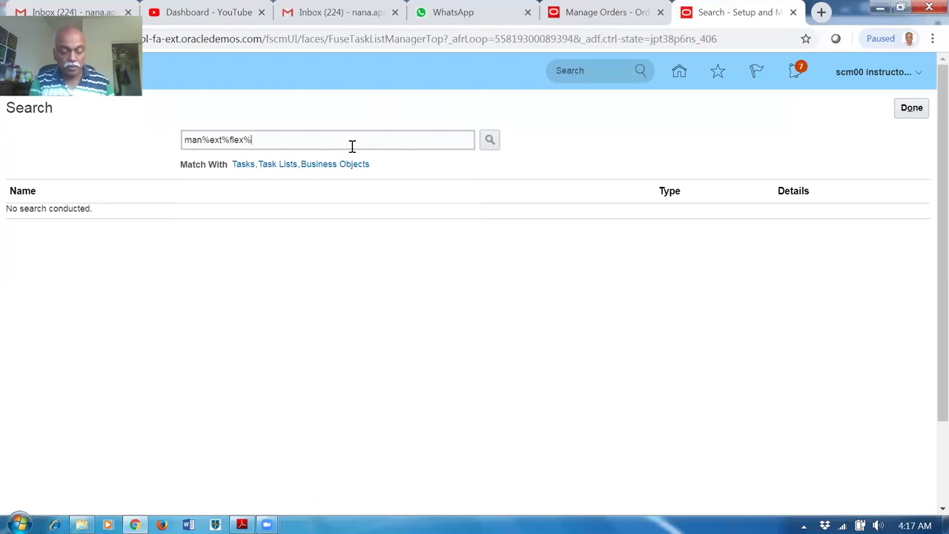
key("Return")
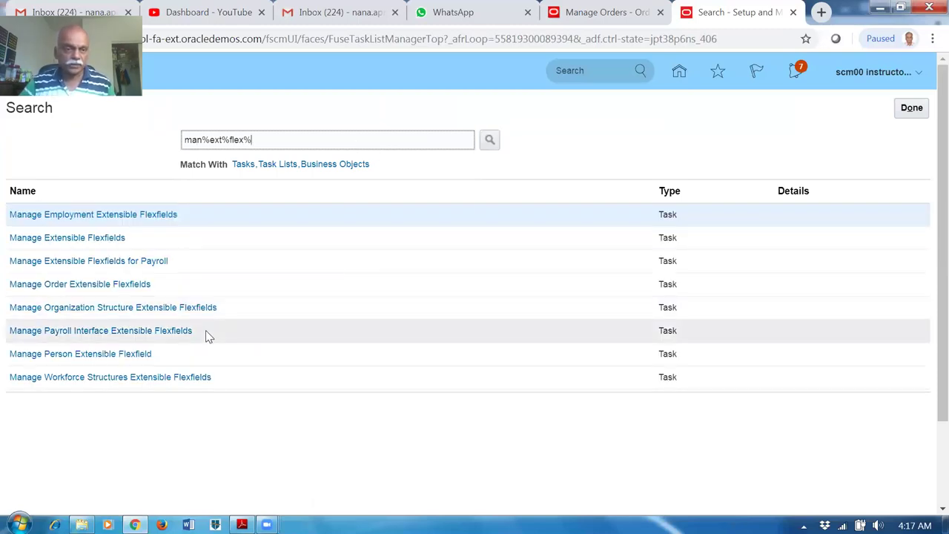
left_click(35, 239)
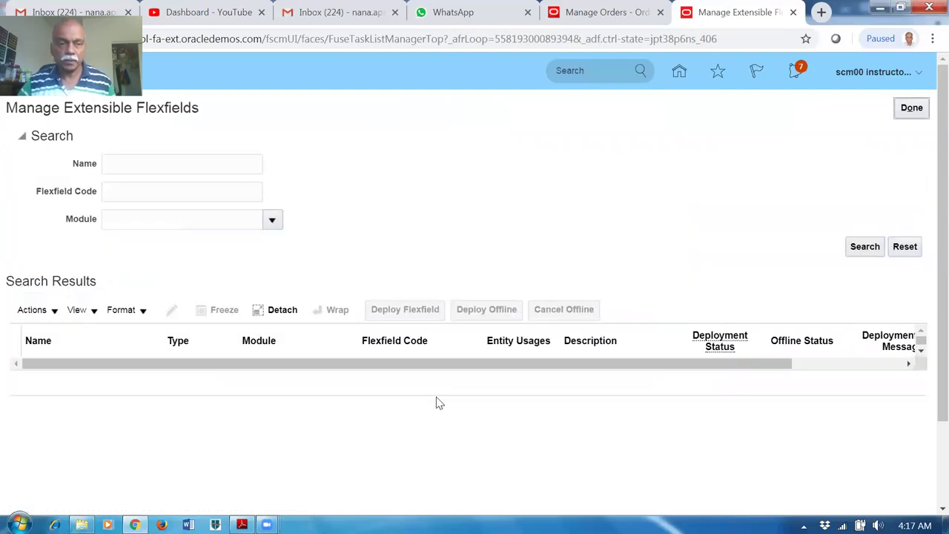
Search the extensible flexfields by the name "Header" and select the Header Information flexfield.
left_click(133, 162)
type("H")
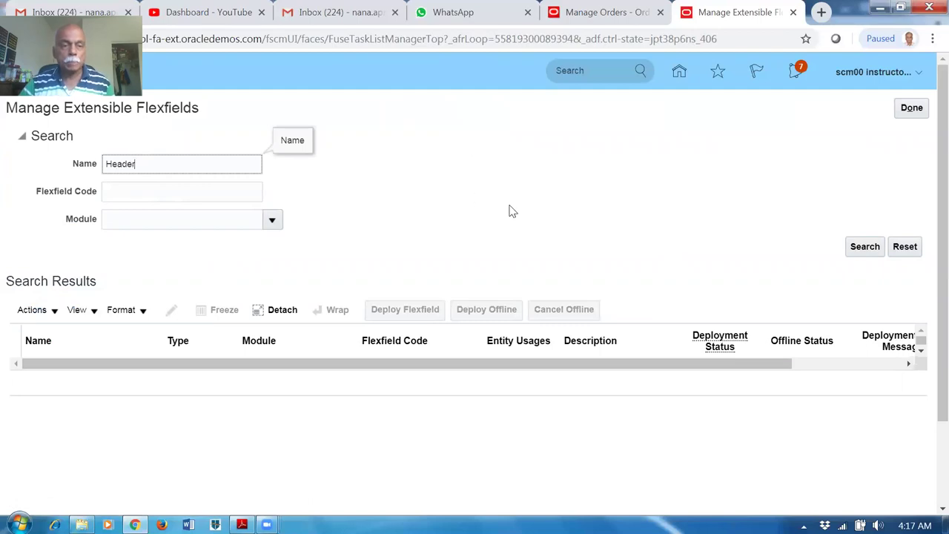
type("eader")
key("Return")
left_click(15, 378)
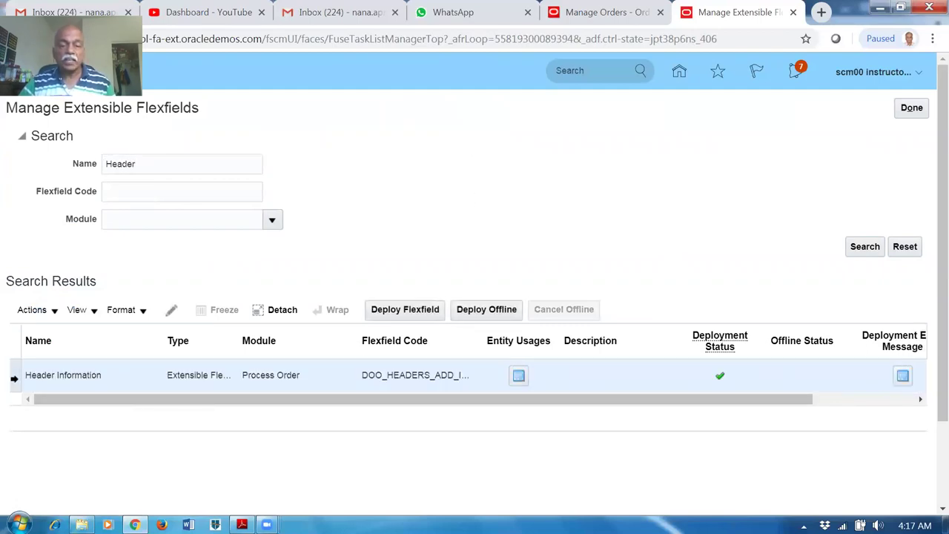
Open the Header Information flexfield for editing and select its Additional Header Information category.
left_click(172, 310)
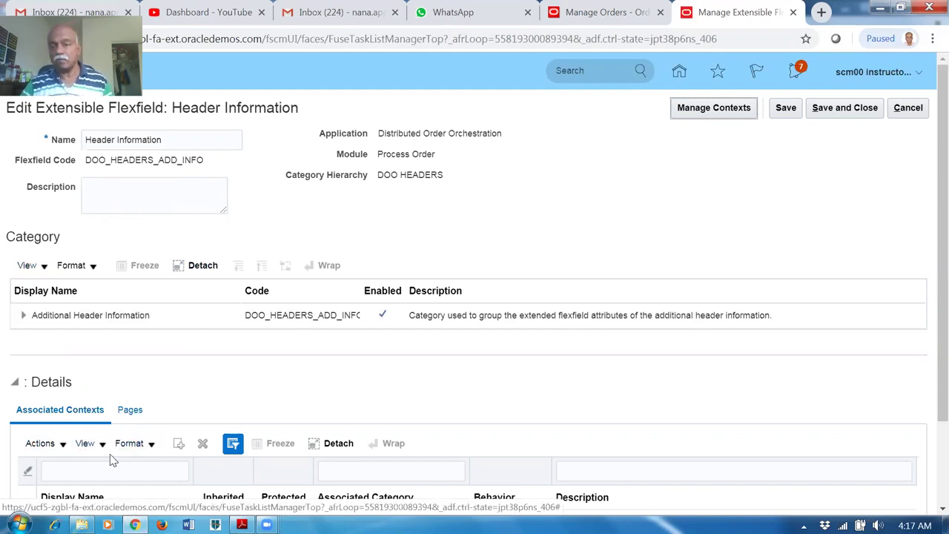
mouse_move(925, 226)
left_mouse_down()
mouse_move(929, 281)
mouse_move(929, 218)
left_mouse_up()
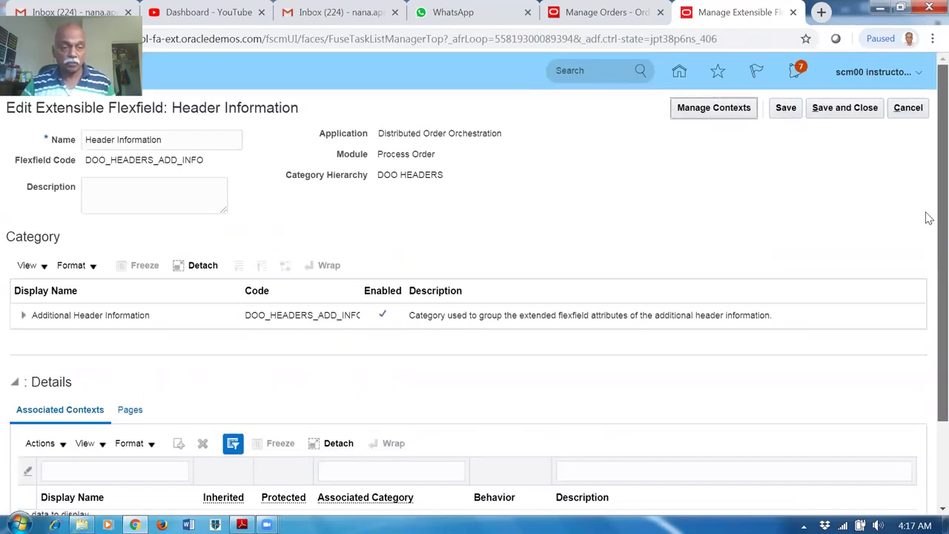
left_click(186, 317)
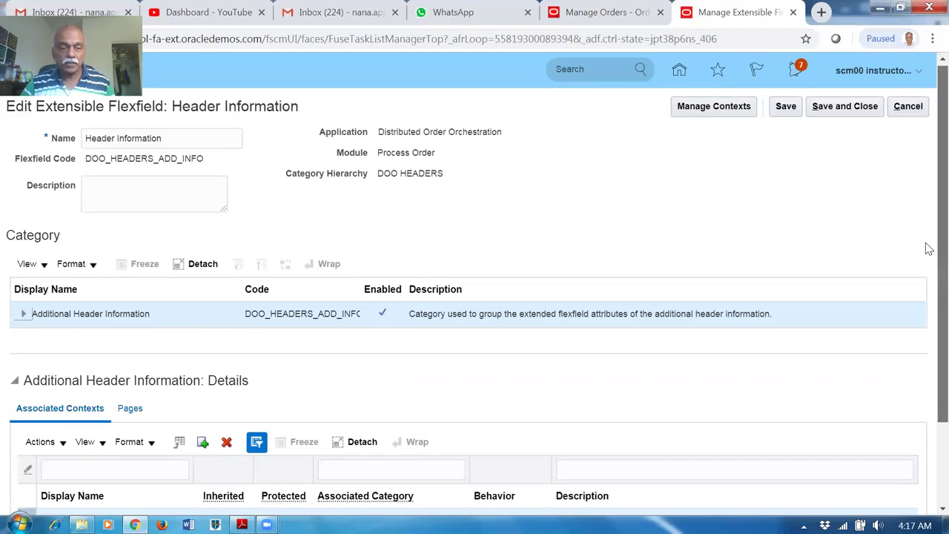
Open the Customer Loyalty context associated with the Additional Header Information category, look it over, and close it.
scroll(926, 245, "down", 3)
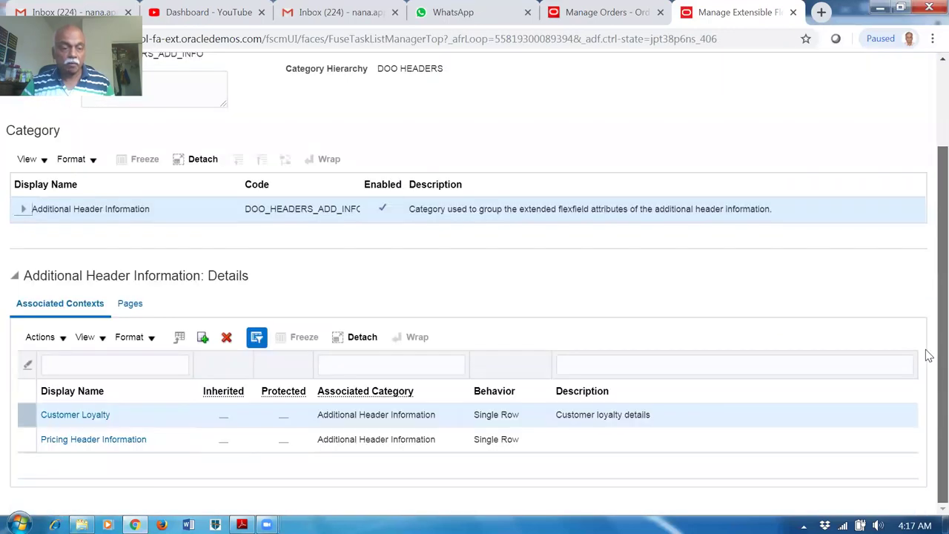
left_click(100, 415)
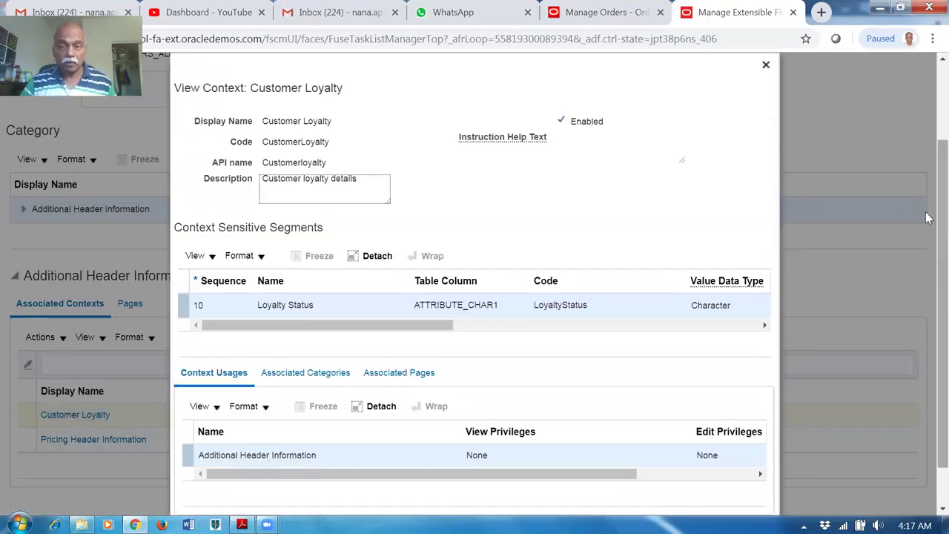
left_click(765, 66)
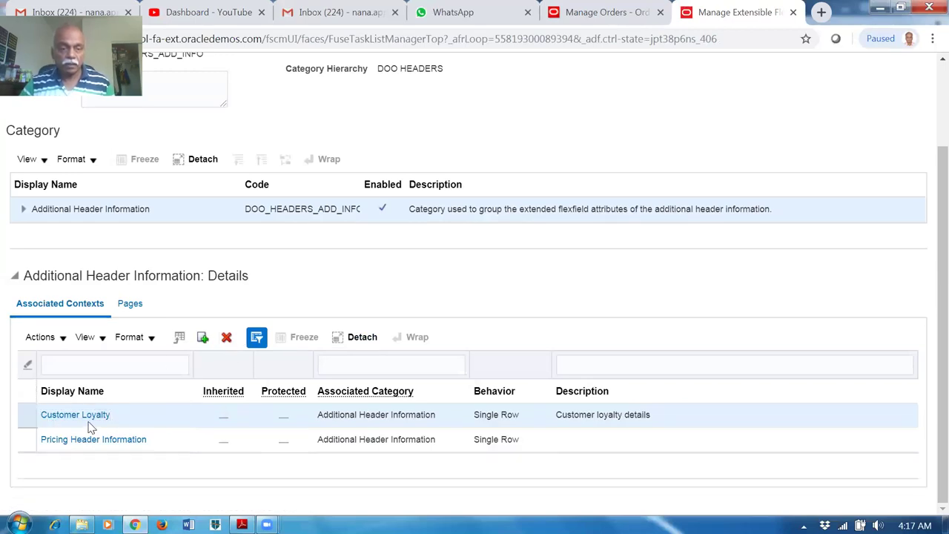
View the Customer Loyalty context again and examine its context-sensitive segments and context usage privileges.
left_click(39, 337)
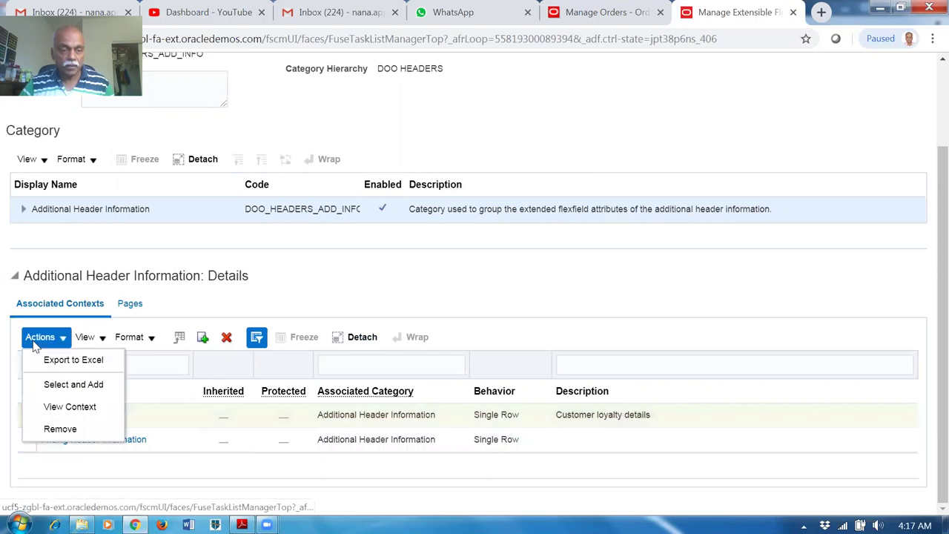
left_click(93, 410)
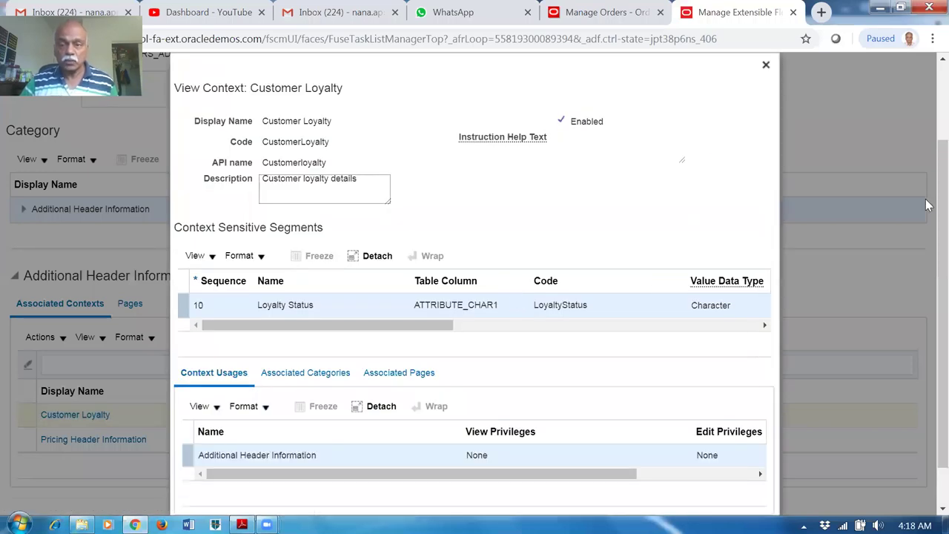
scroll(927, 189, "down", 1)
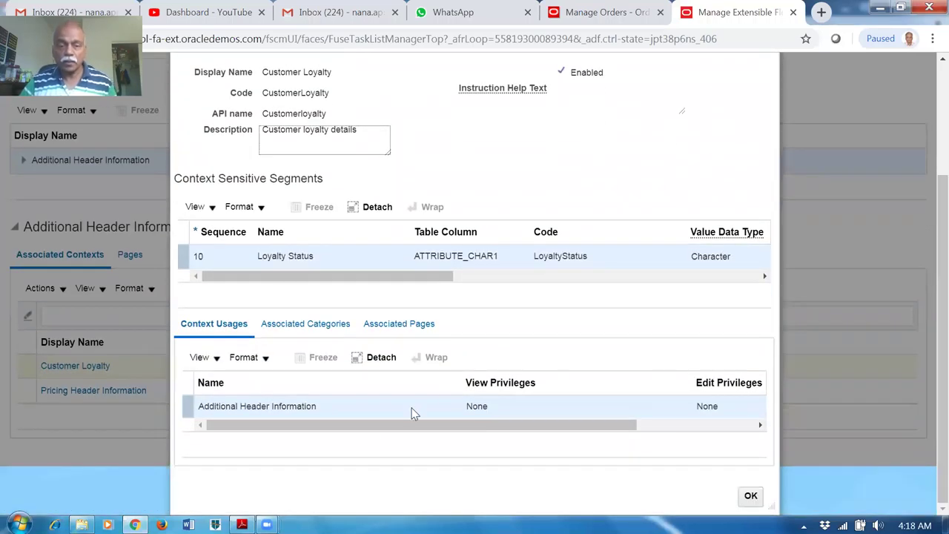
left_click_drag(364, 426, 928, 346)
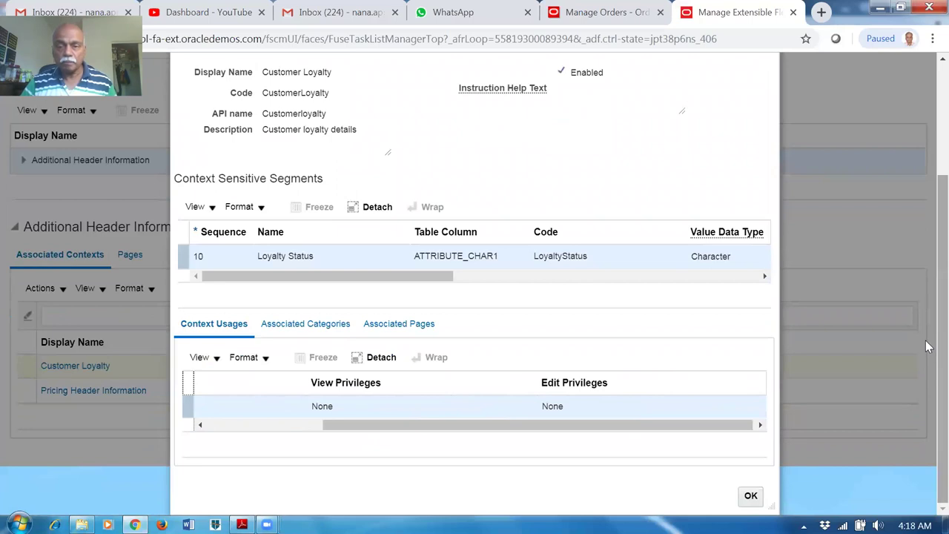
scroll(587, 324, "up", 1)
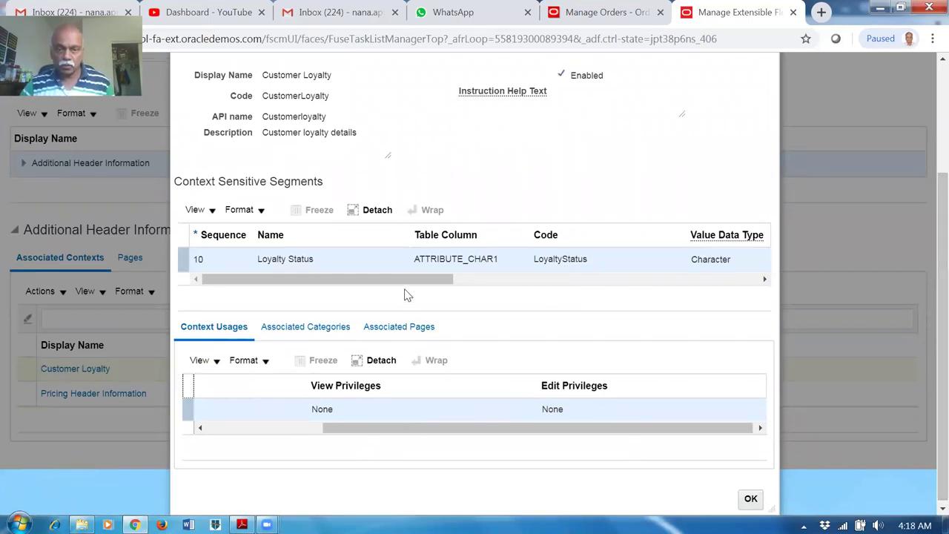
left_click_drag(409, 280, 279, 295)
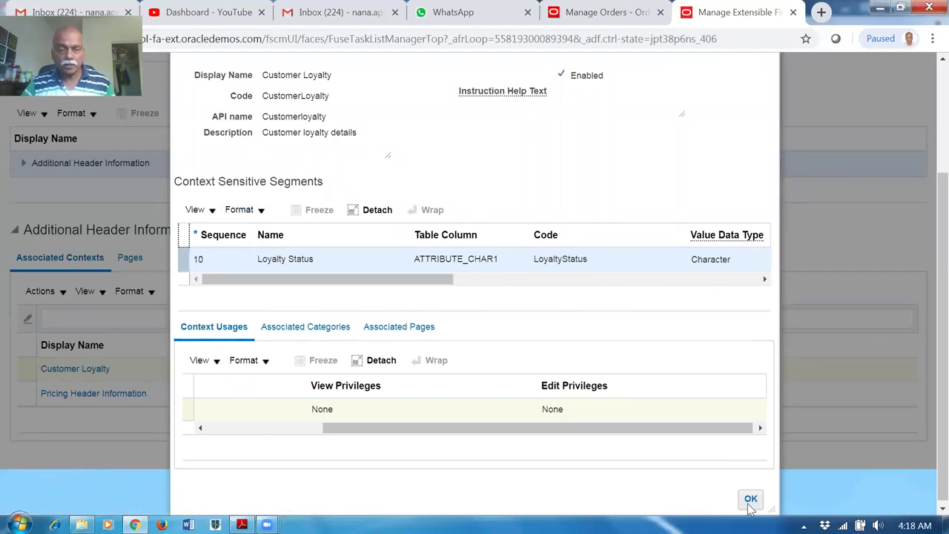
Check the associated categories and associated pages of the Customer Loyalty context and close its view.
left_click(290, 329)
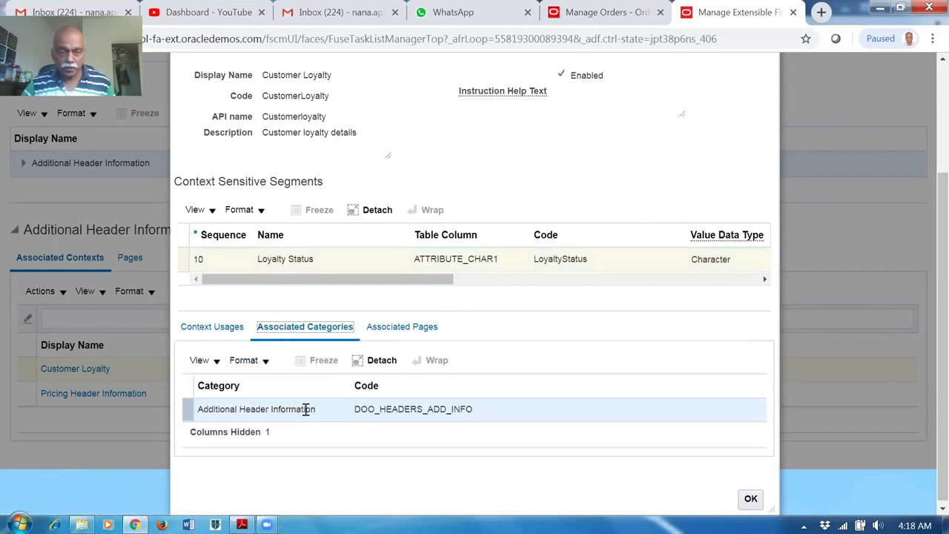
left_click(406, 330)
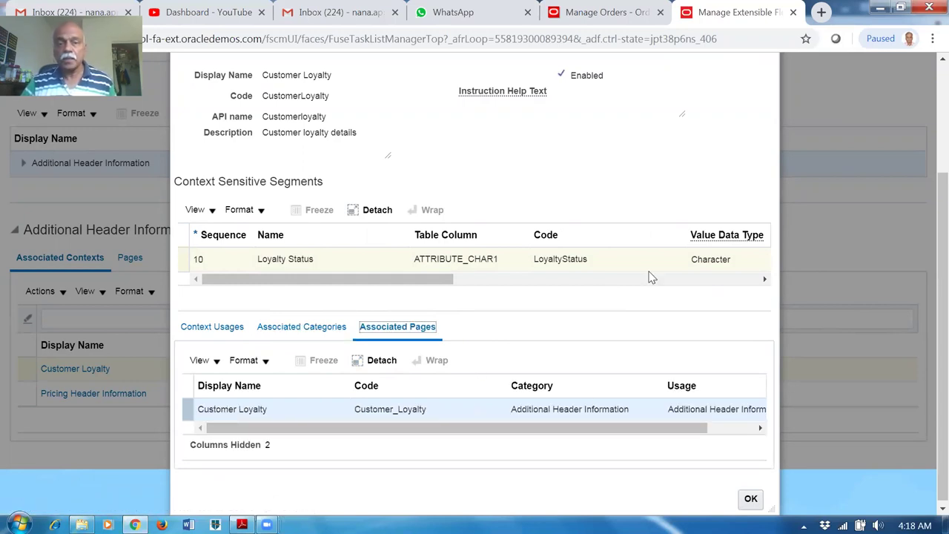
scroll(838, 166, "up", 1)
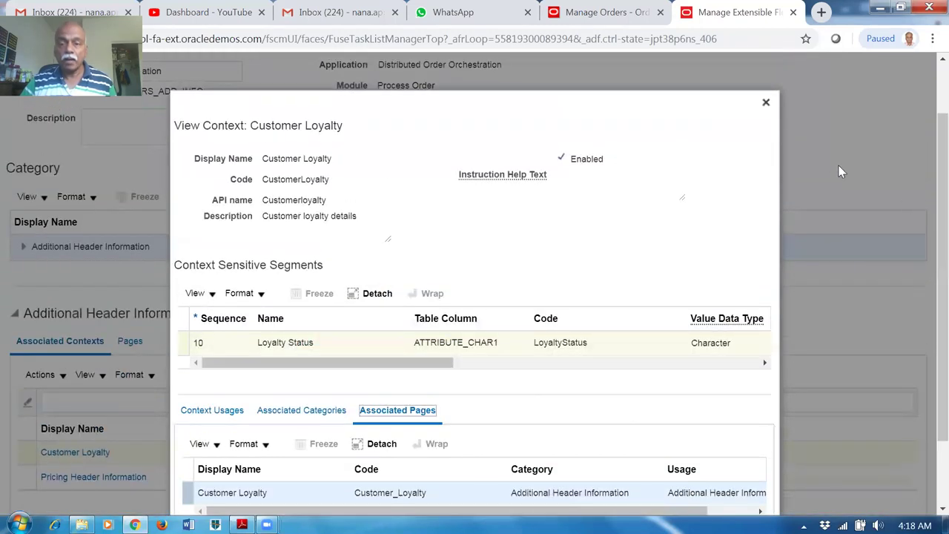
left_click(767, 103)
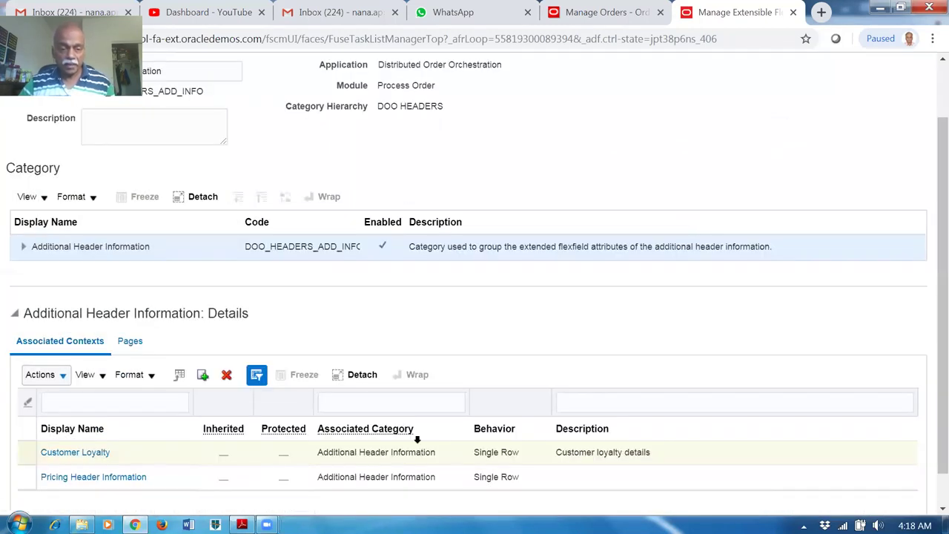
Select the Customer Loyalty row among the associated contexts and view the context's details once more.
left_click(27, 455)
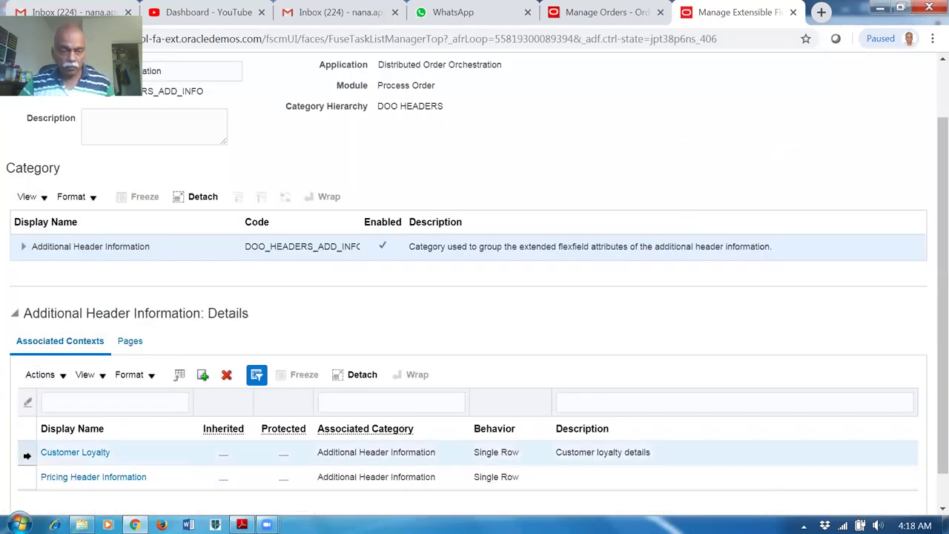
left_click(41, 376)
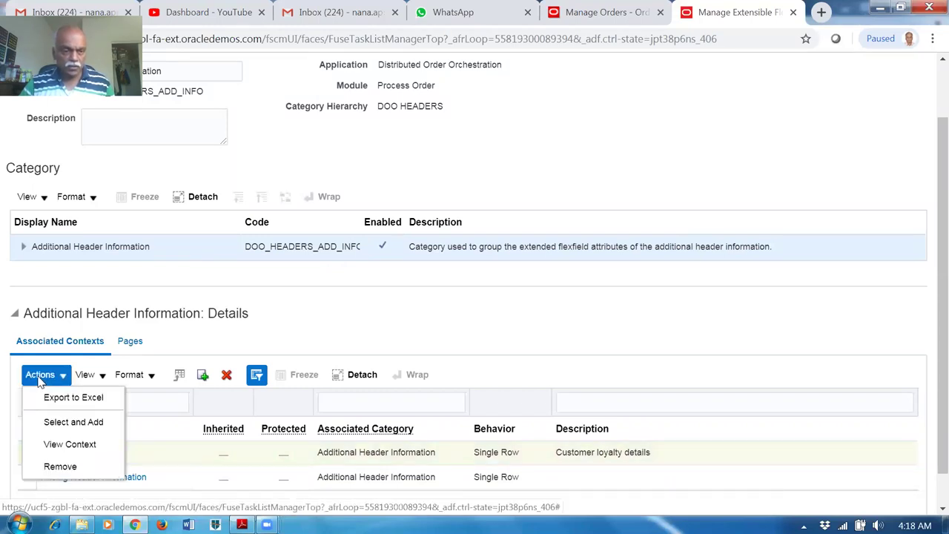
left_click(70, 446)
scroll(927, 237, "up", 1)
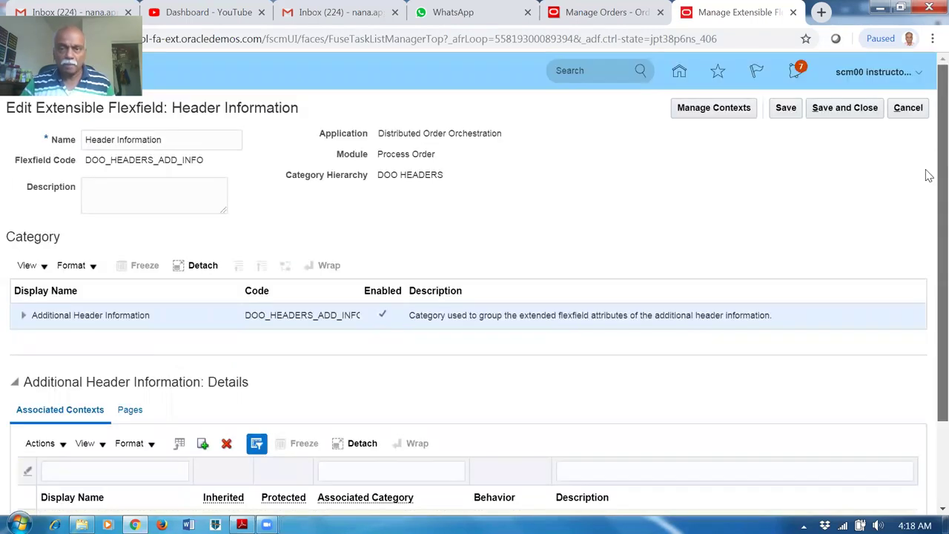
Manage the flexfield's contexts, search for all of them, and open the Customer Loyalty context for editing.
left_click(739, 110)
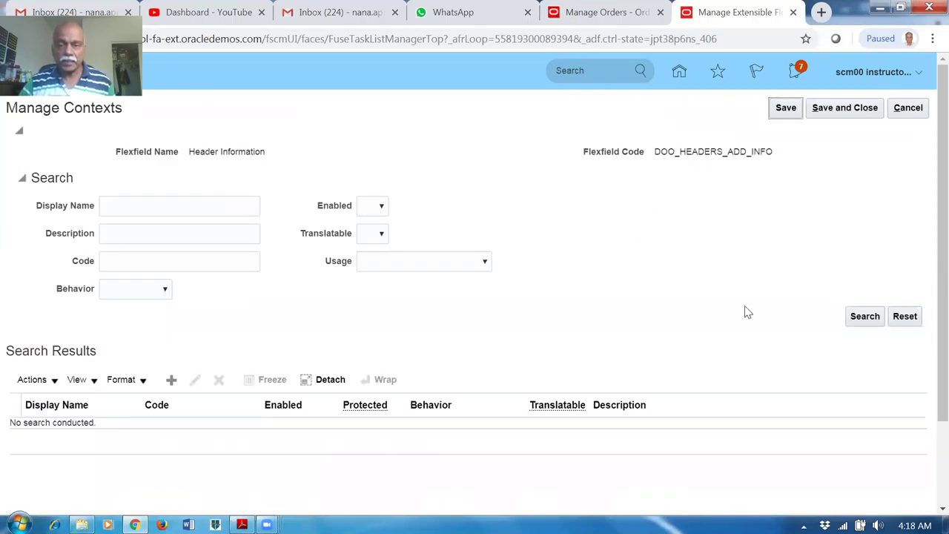
left_click(867, 317)
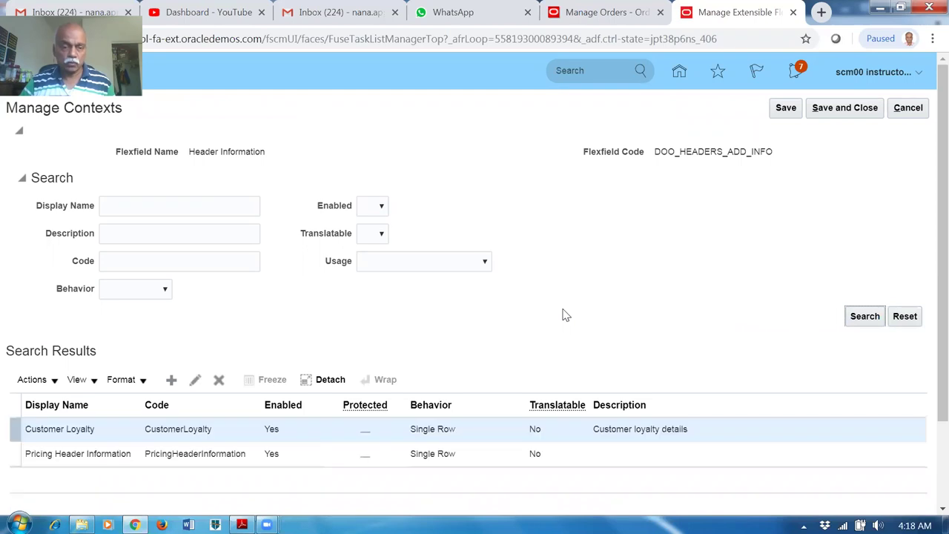
scroll(557, 315, "down", 2)
left_click(19, 357)
left_click(195, 306)
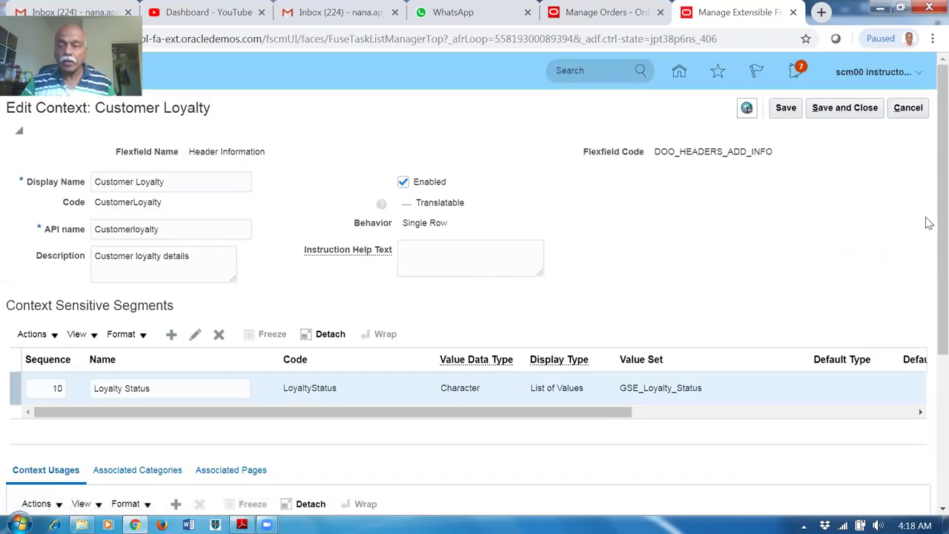
Review the Customer Loyalty context's usages and validators and open its Loyalty Status segment for editing.
scroll(929, 331, "down", 1)
scroll(929, 332, "down", 2)
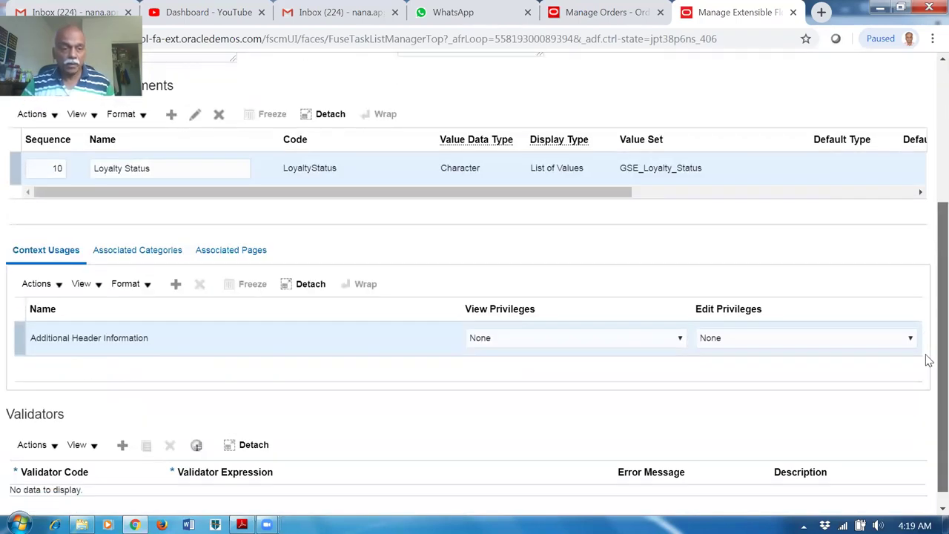
scroll(929, 360, "down", 1)
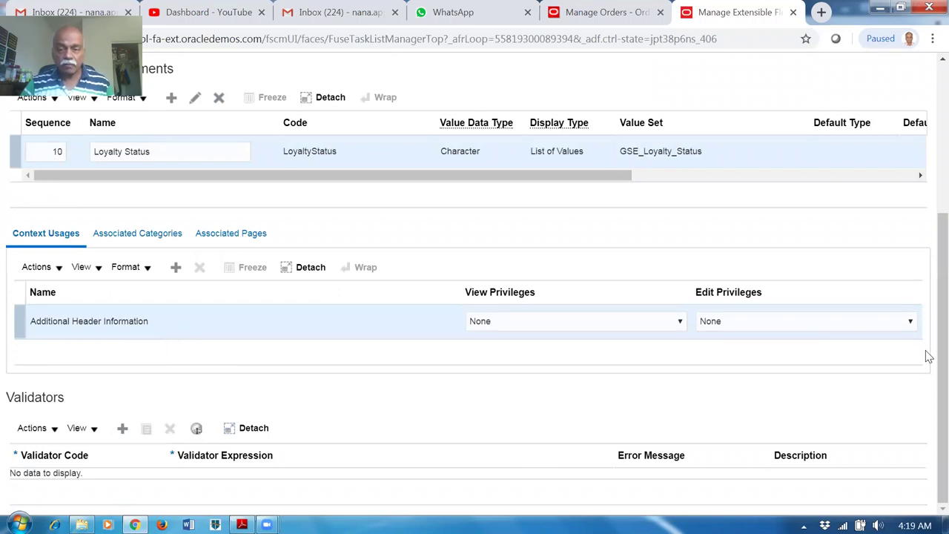
scroll(928, 272, "up", 2)
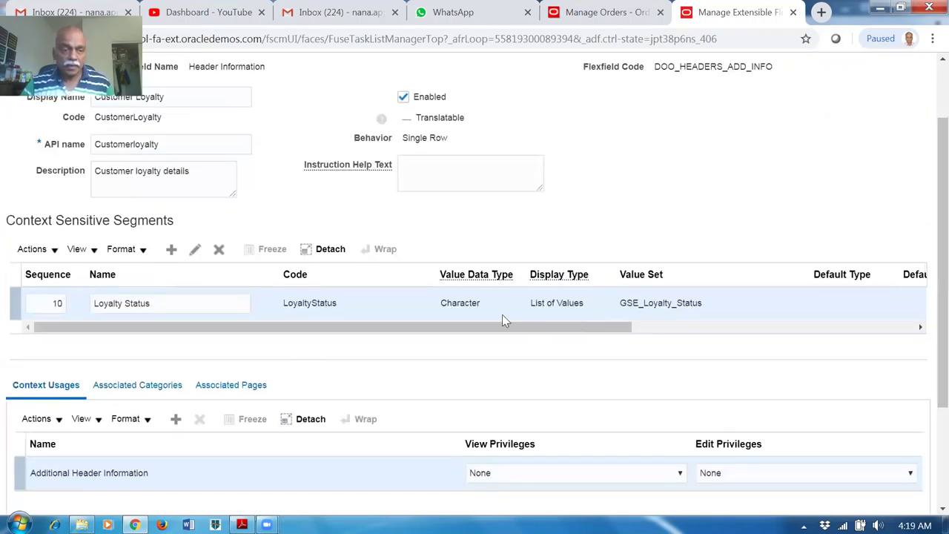
left_click(213, 304)
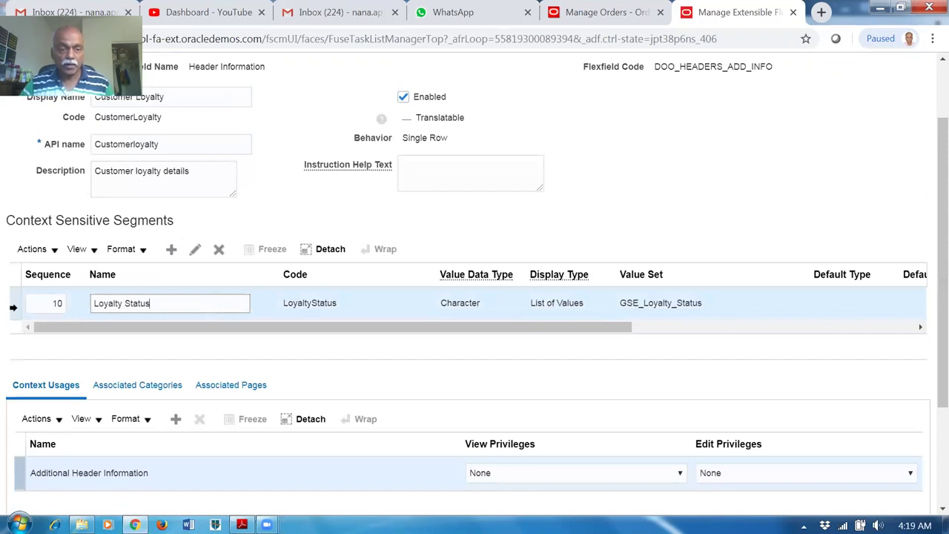
left_click(200, 254)
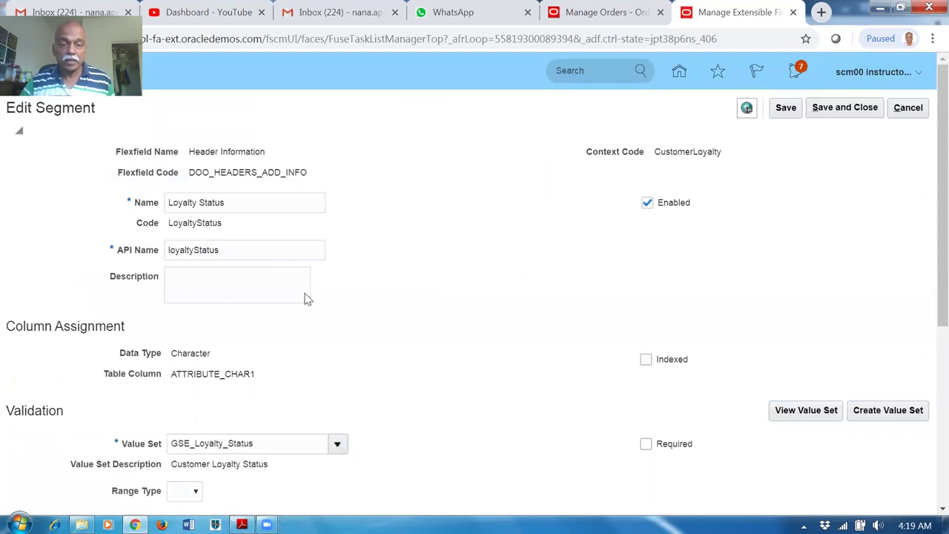
View the GSE_Loyalty_Status value set used by the Loyalty Status segment and search for all of its values.
scroll(310, 311, "down", 2)
left_click(267, 297)
left_click_drag(267, 297, 123, 324)
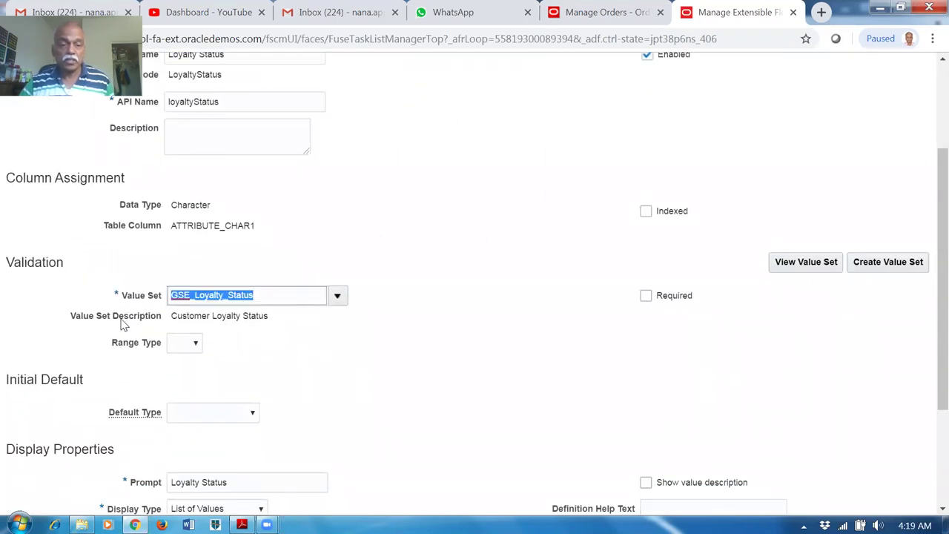
triple_click(394, 365)
left_click(808, 267)
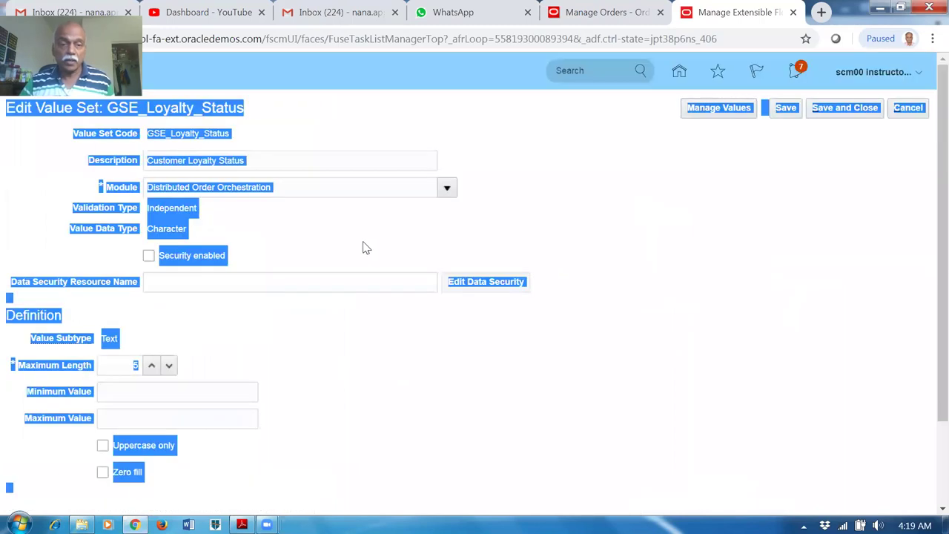
left_click(707, 109)
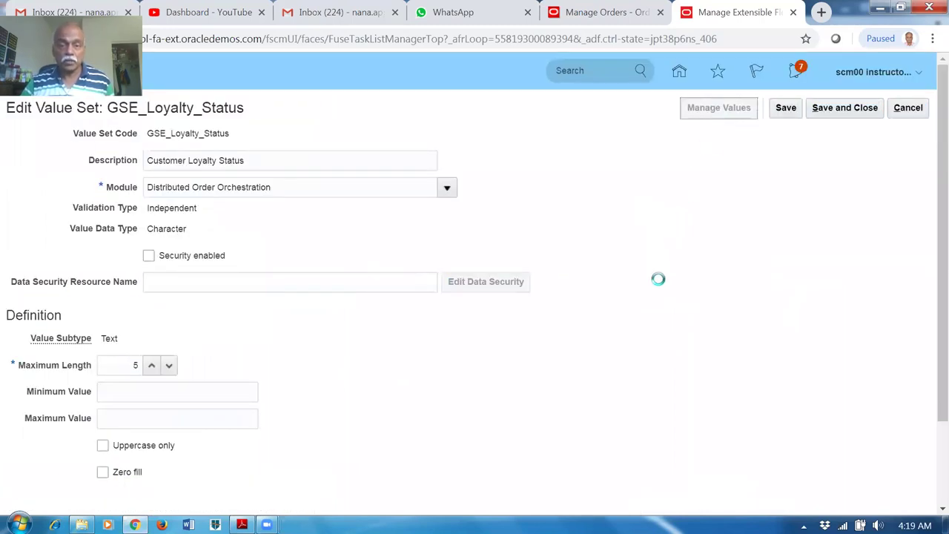
left_click(860, 266)
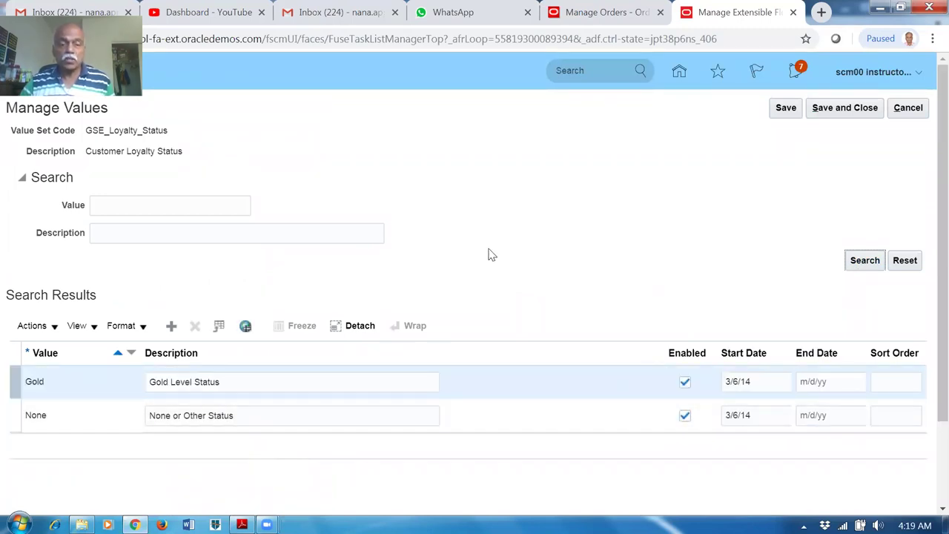
Cancel out of the value, value set, segment and context pages to return to editing the Header Information flexfield.
left_click(910, 108)
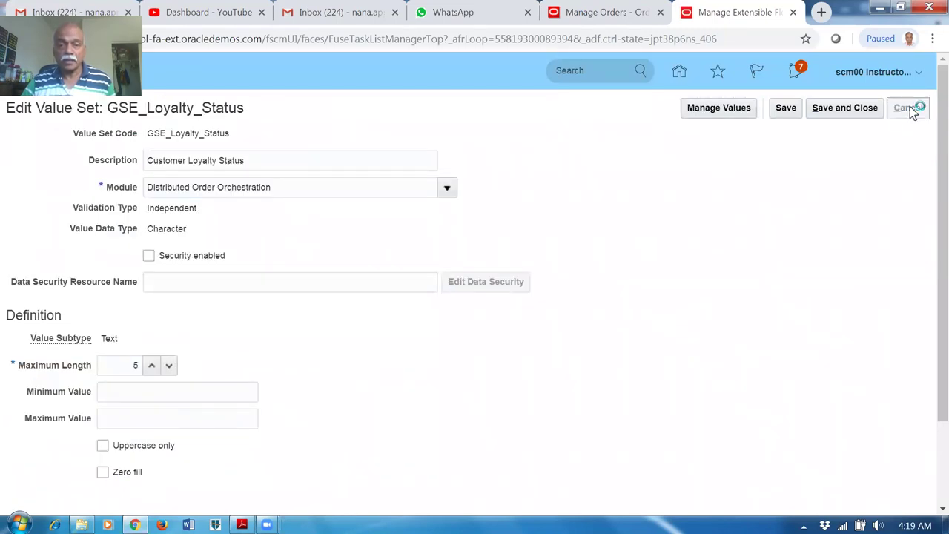
left_click(911, 109)
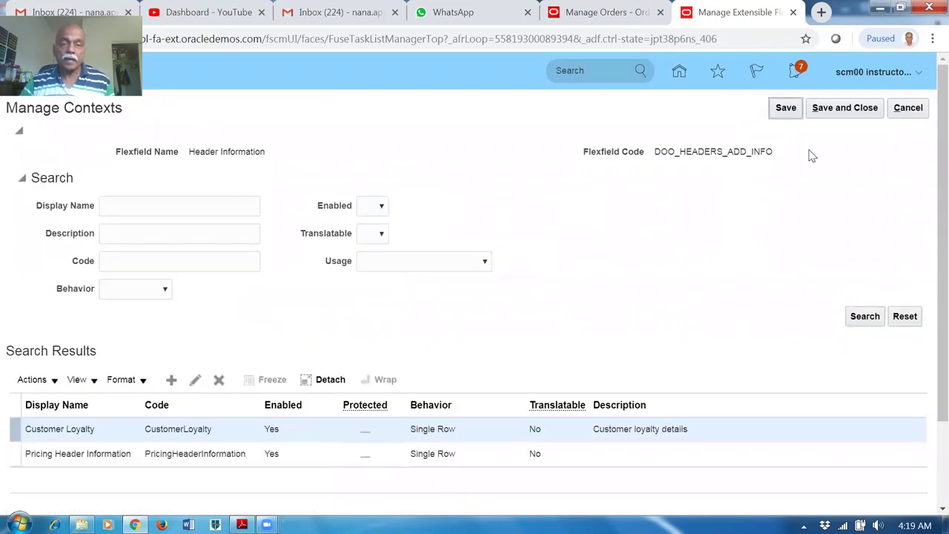
left_click(910, 108)
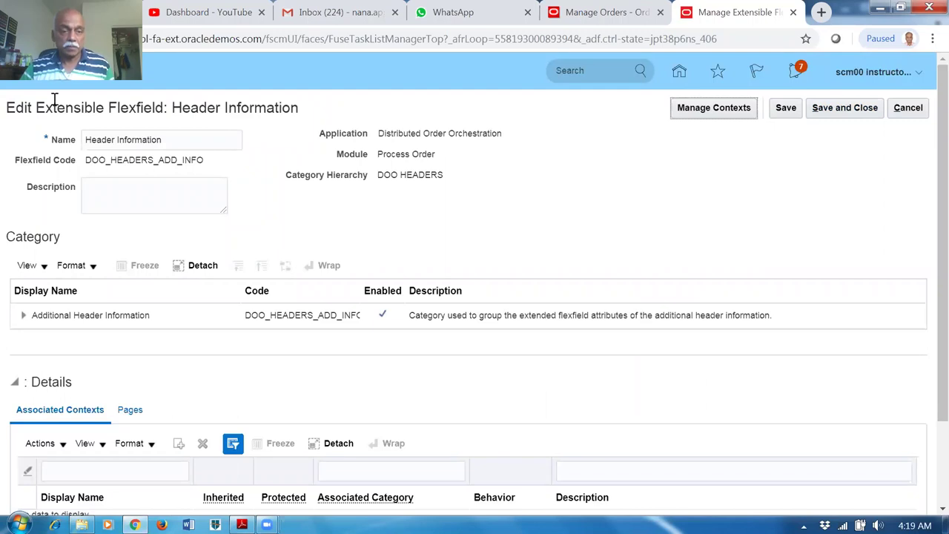
left_click(908, 108)
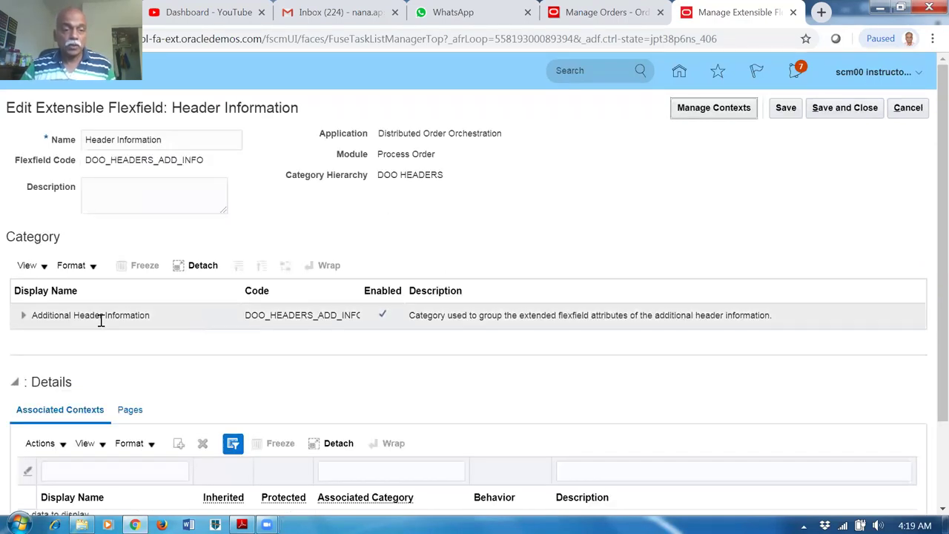
Select the flexfield's Additional Header Information category and review its associated contexts.
left_click(188, 321)
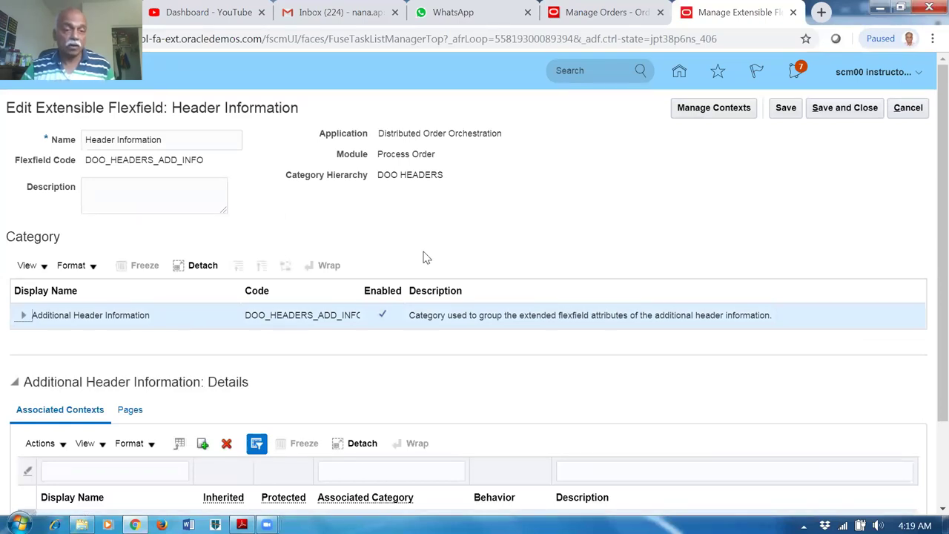
scroll(424, 258, "down", 2)
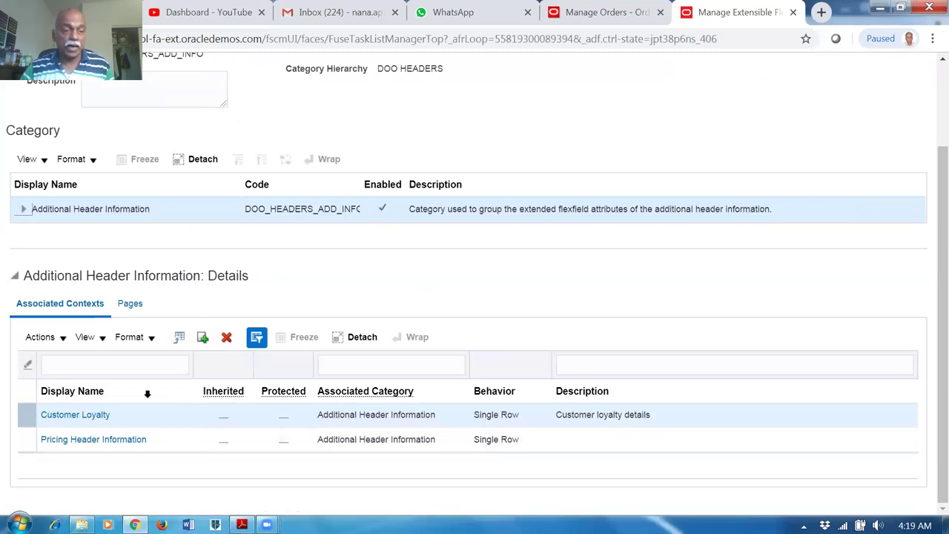
scroll(667, 291, "up", 1)
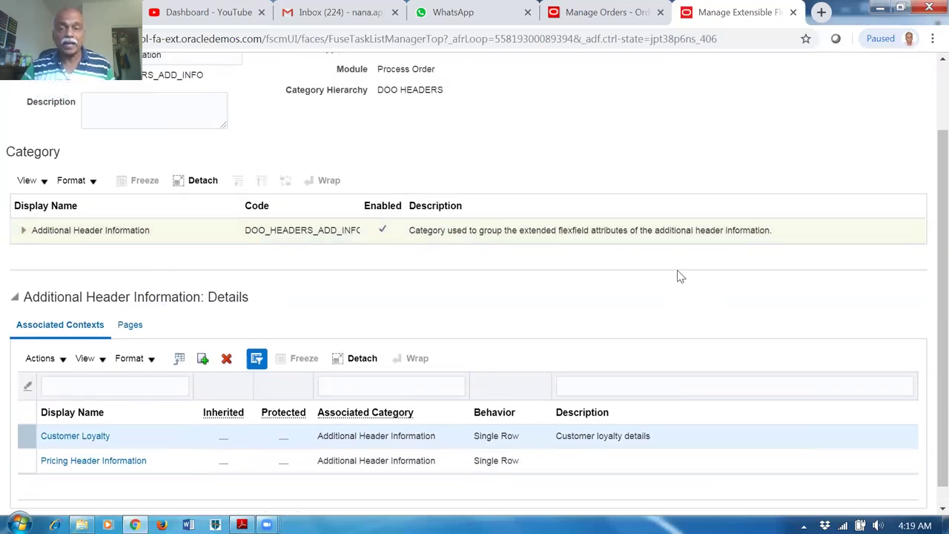
Start a new context for the Header Information flexfield with display name, code and description a01_Rev_Potential and Single Row behavior.
scroll(677, 276, "up", 2)
left_click(704, 113)
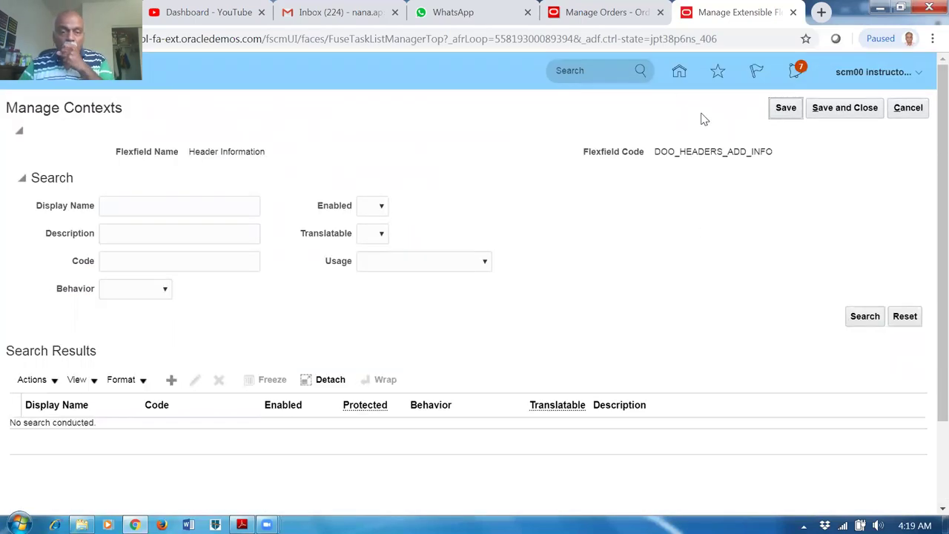
left_click(172, 382)
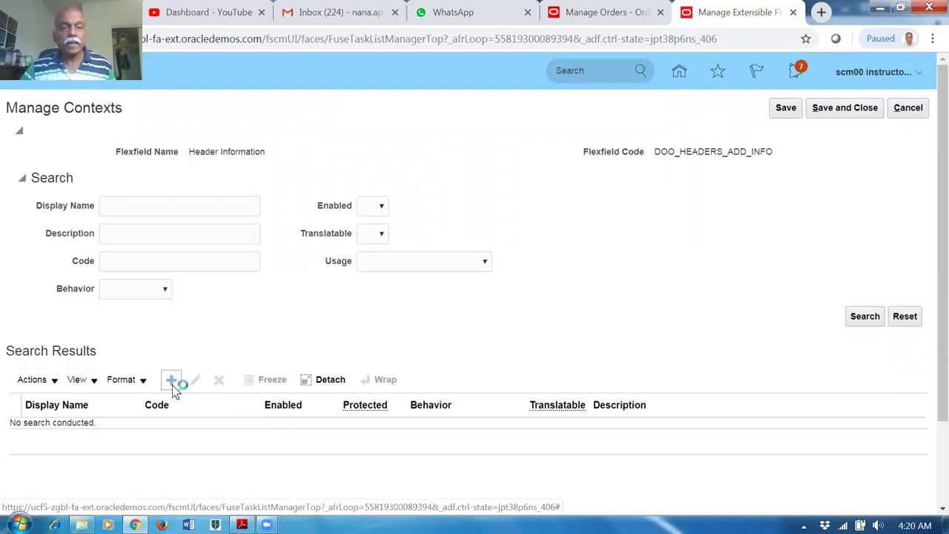
left_click(120, 181)
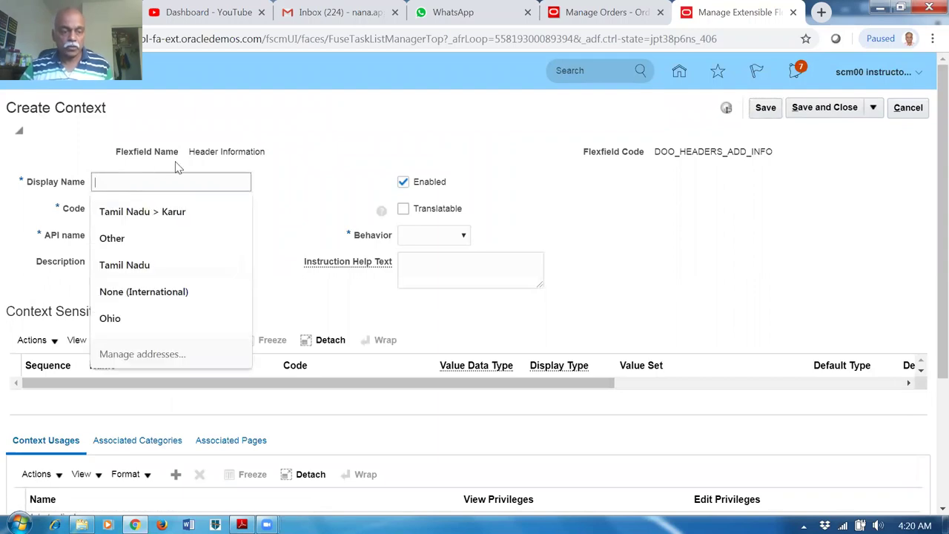
type("a01_Rev_Potential")
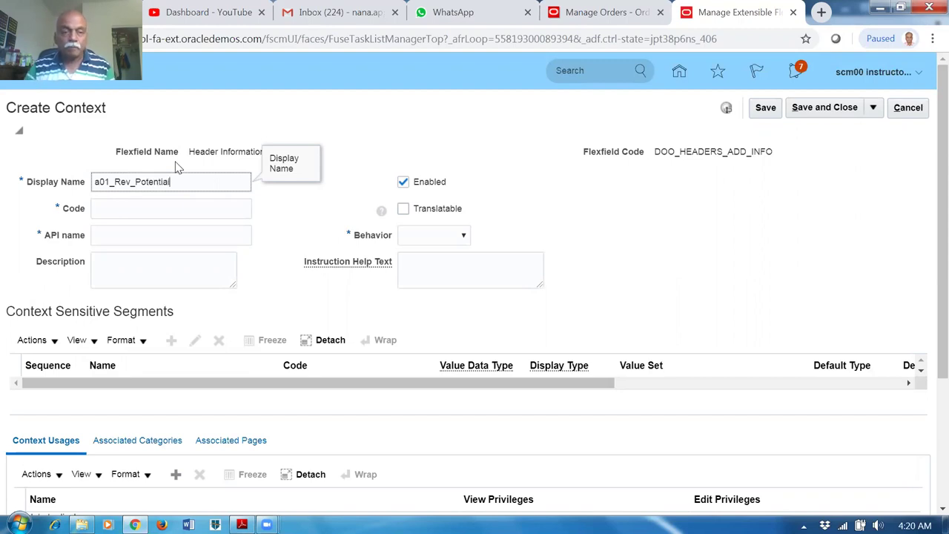
left_click_drag(186, 180, 2, 210)
key("ctrl+c")
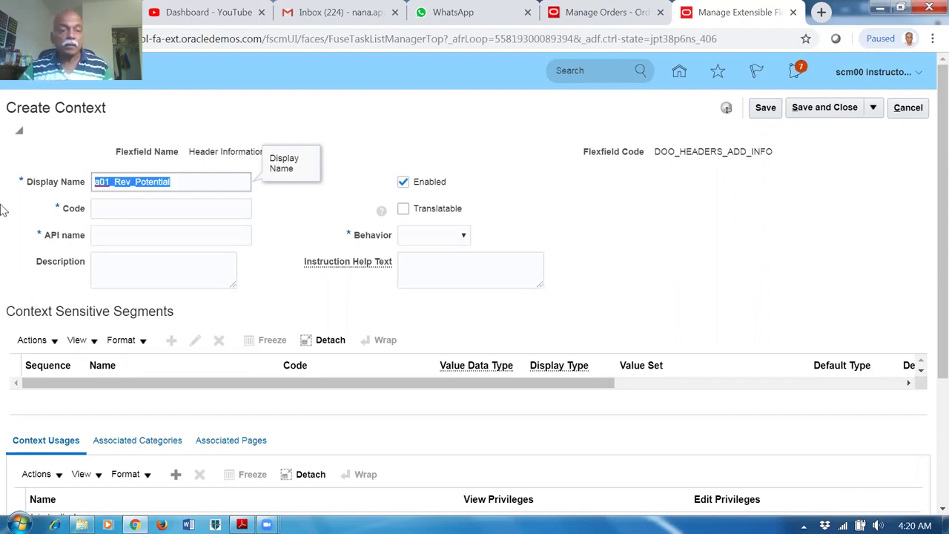
left_click(119, 208)
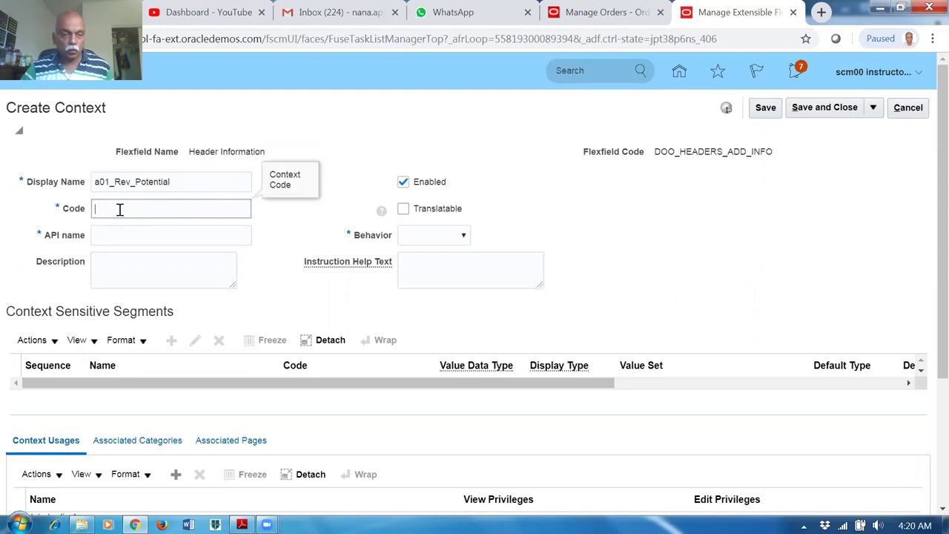
left_click(121, 269)
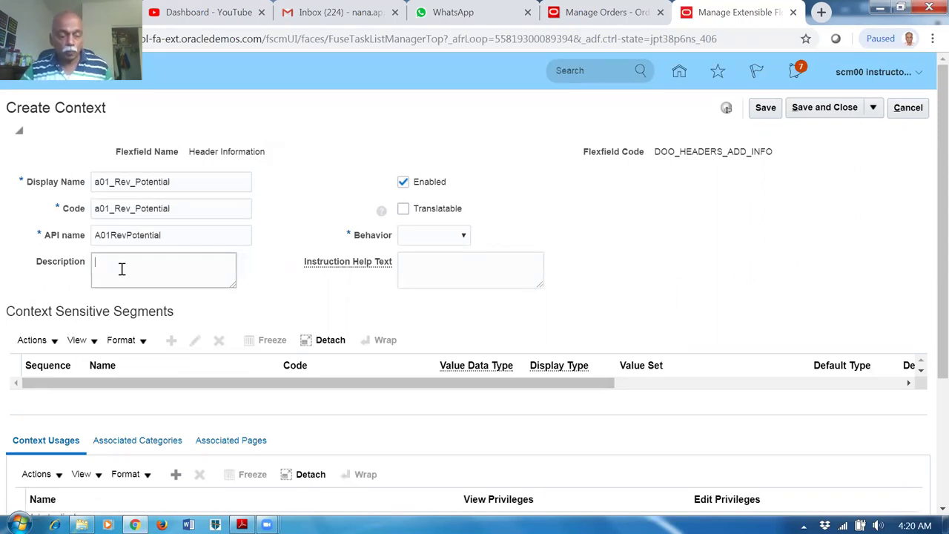
key("ctrl+v")
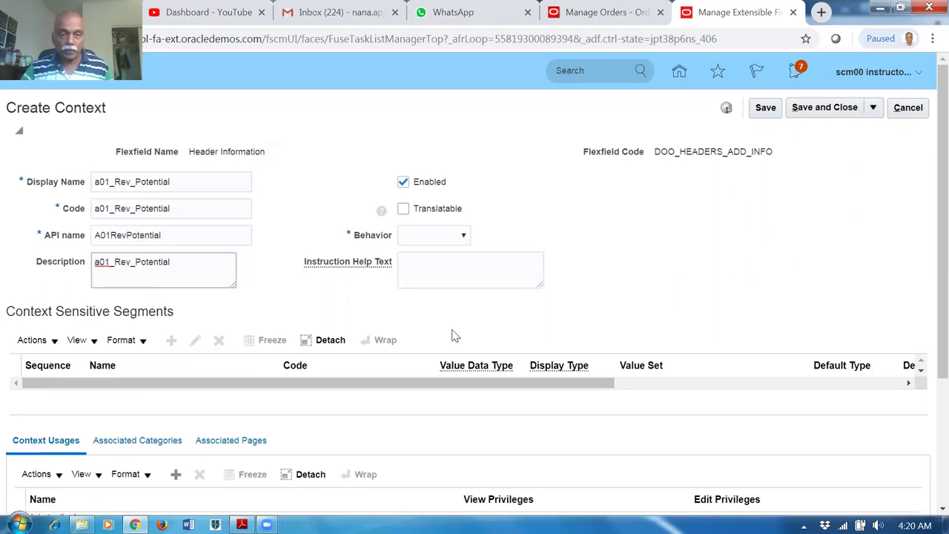
left_click(437, 234)
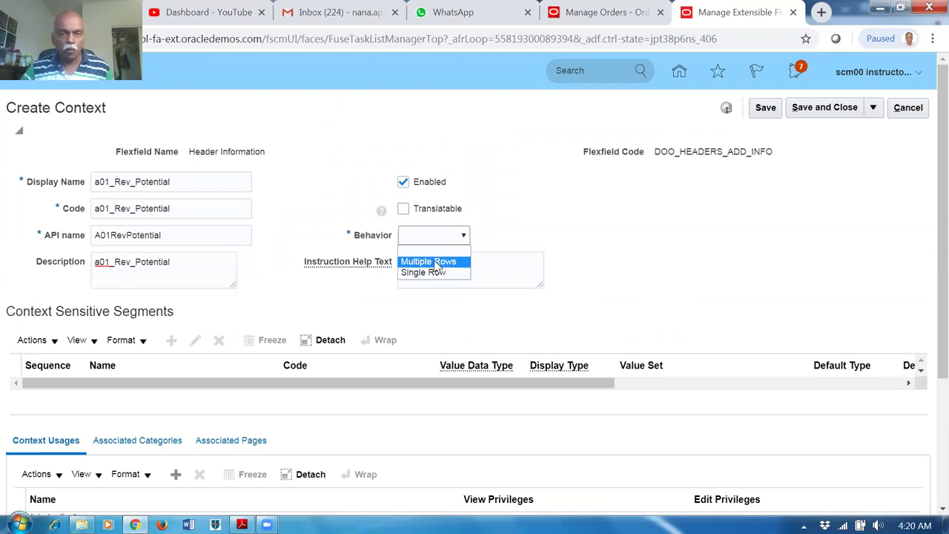
left_click(433, 273)
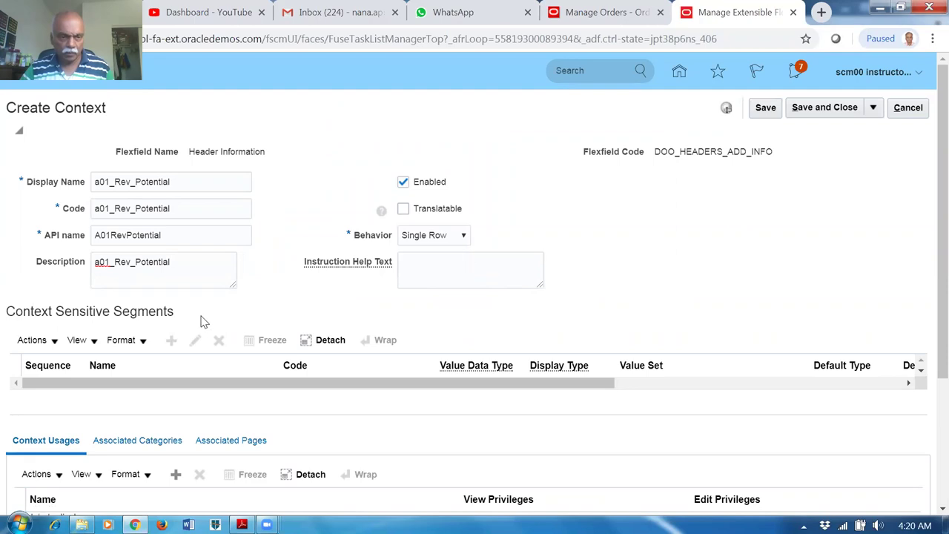
Add an Additional Header Information usage to the a01_Rev_Potential context and save the context.
scroll(201, 317, "down", 2)
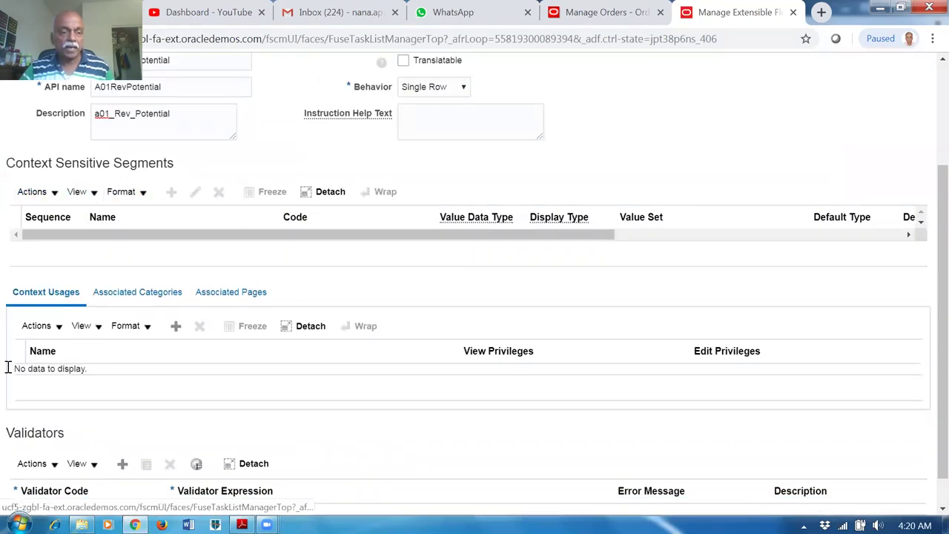
left_click(178, 334)
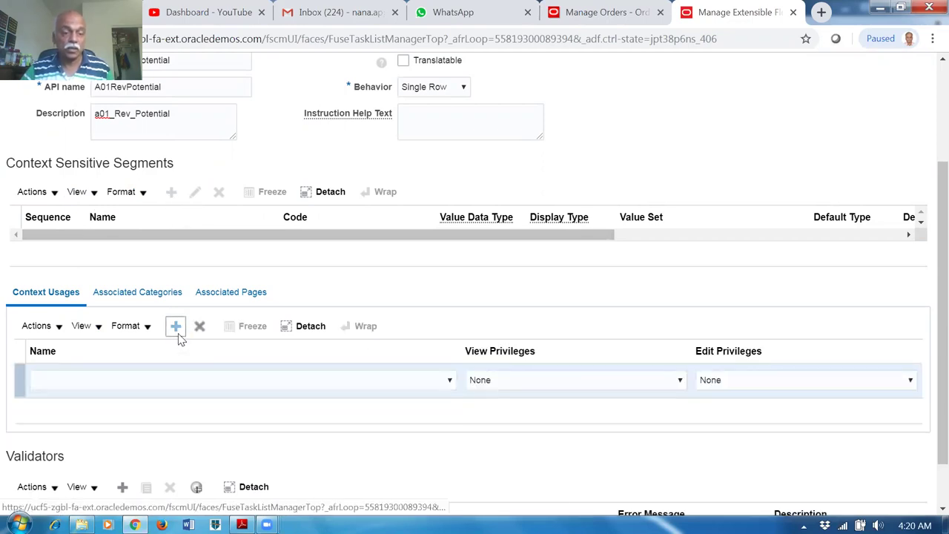
left_click(172, 380)
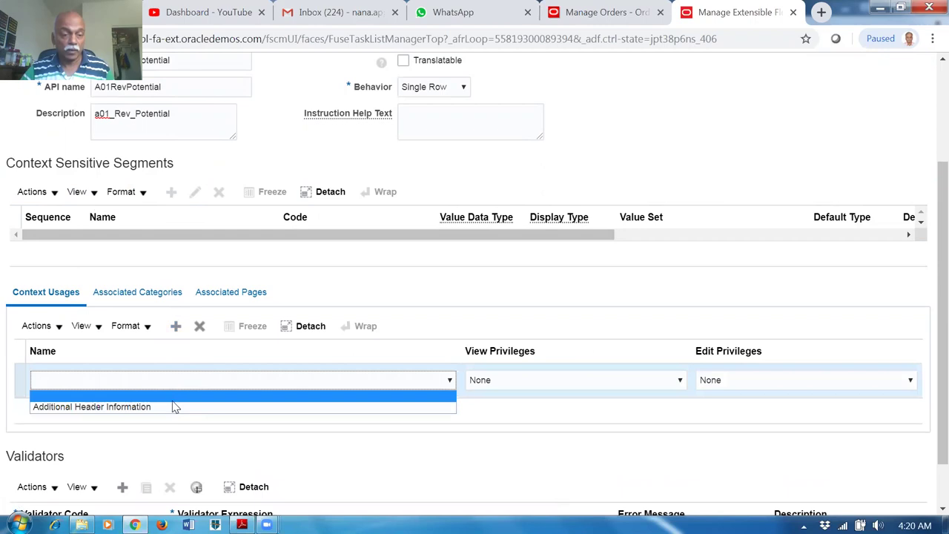
left_click(173, 406)
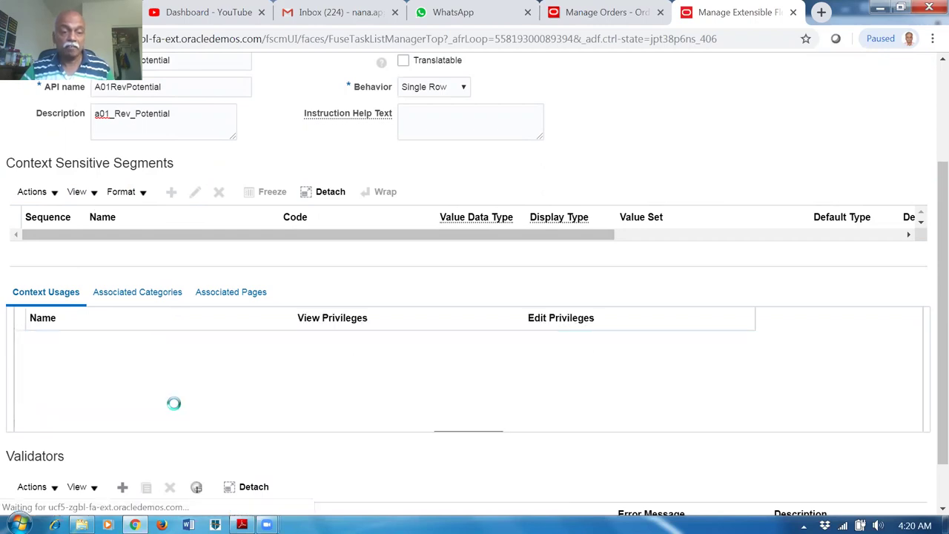
scroll(485, 282, "up", 3)
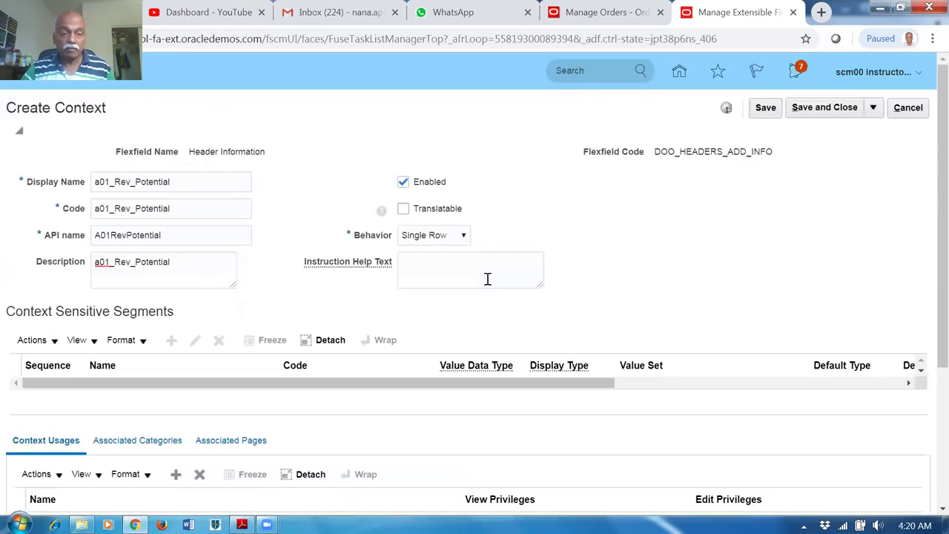
left_click(766, 109)
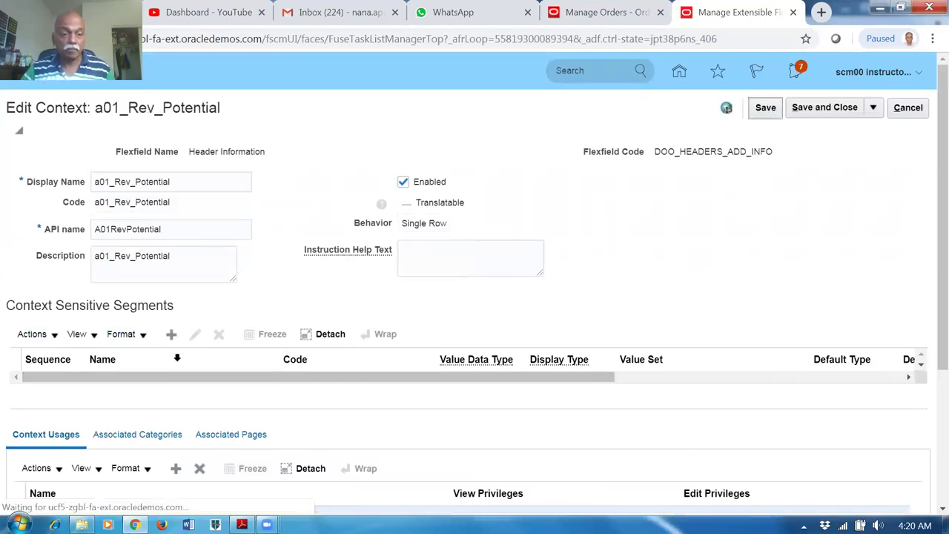
scroll(183, 400, "down", 2)
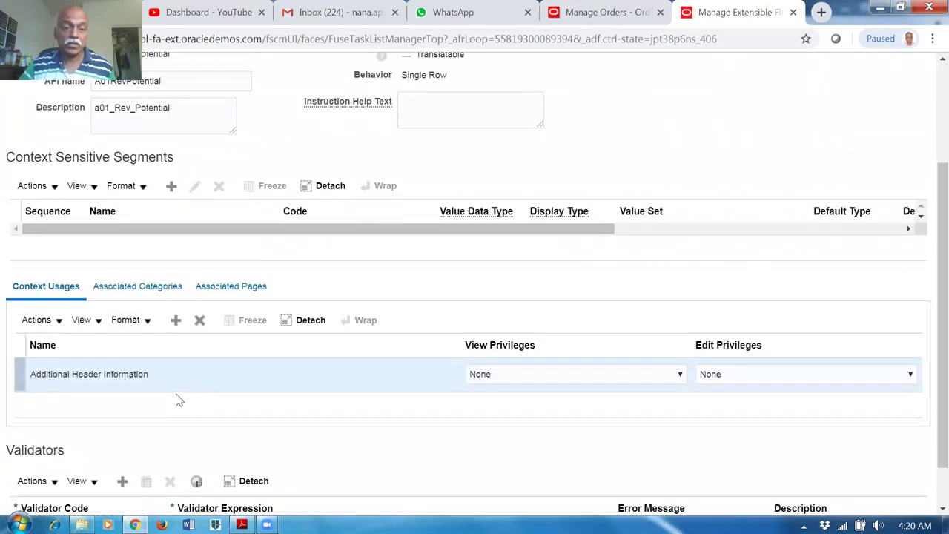
Start a new context-sensitive segment in the context, using a01_Rev_Potential as its name, code and description.
scroll(178, 400, "up", 2)
left_click(171, 334)
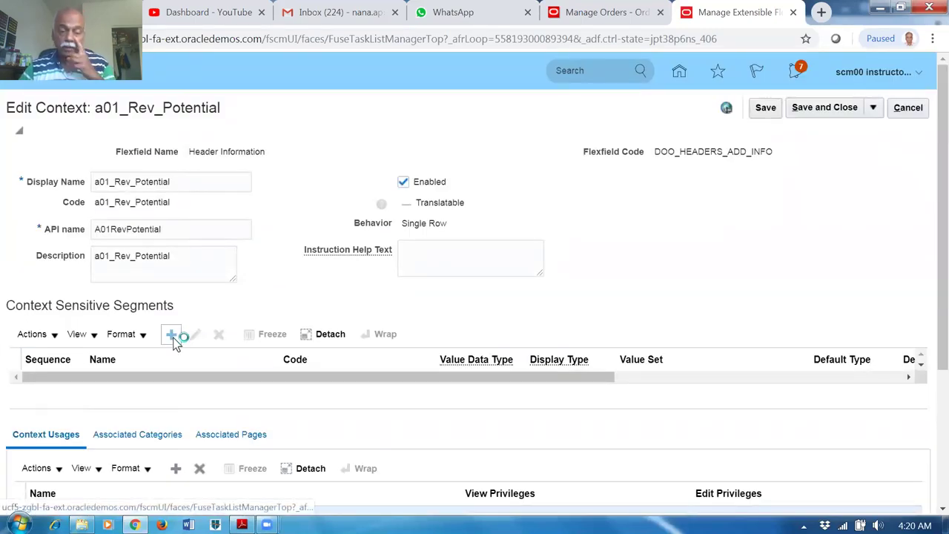
left_click(315, 195)
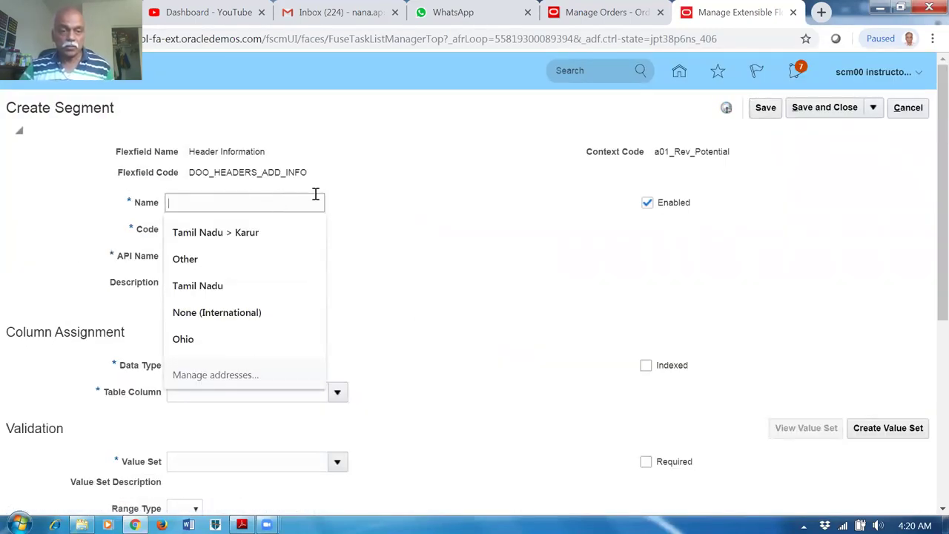
type("a01_Rev_Potential")
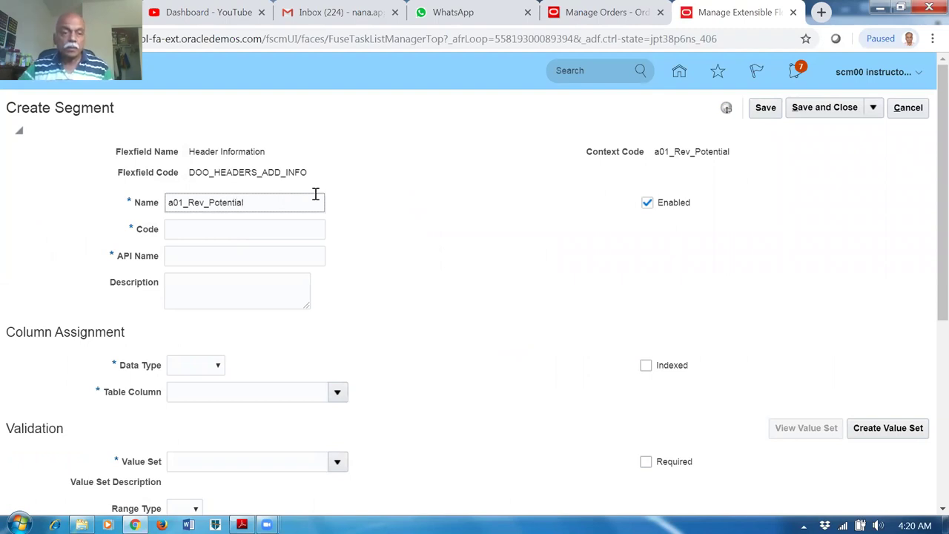
key("ctrl+a")
key("ctrl+c")
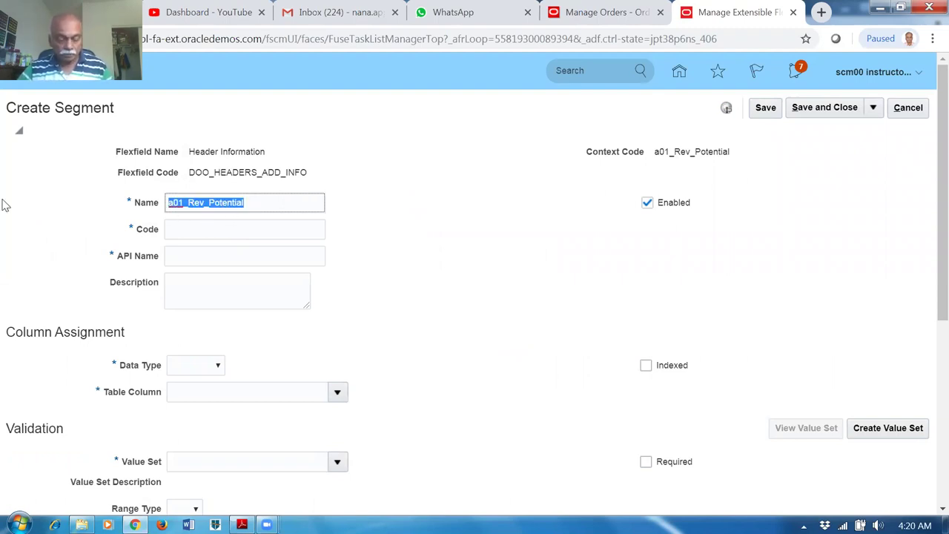
left_click(199, 226)
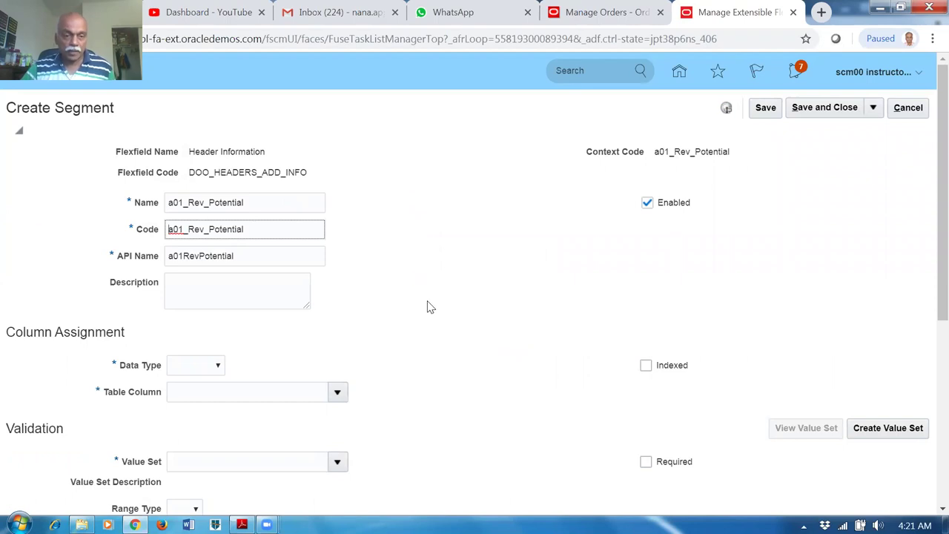
left_click(228, 289)
key("ctrl+v")
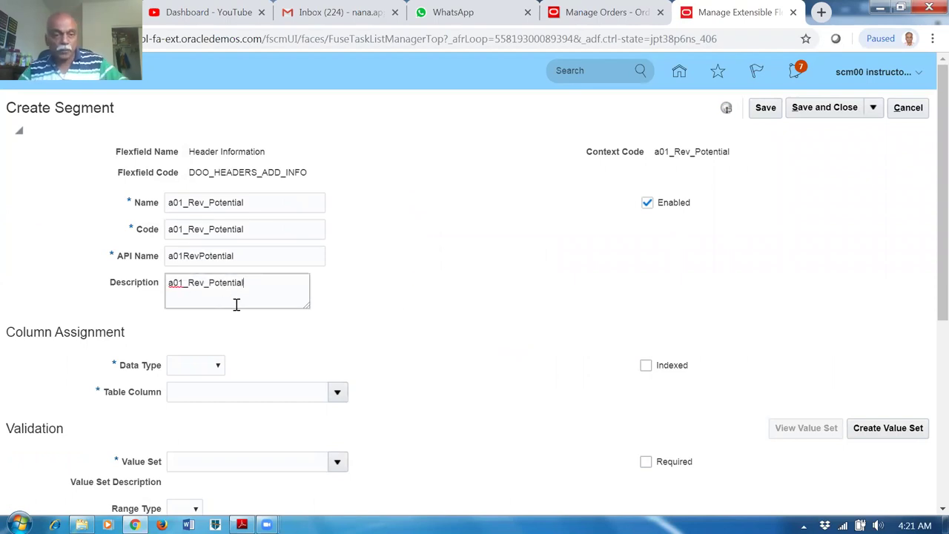
Set the segment's column assignment data type to Character.
scroll(261, 312, "down", 2)
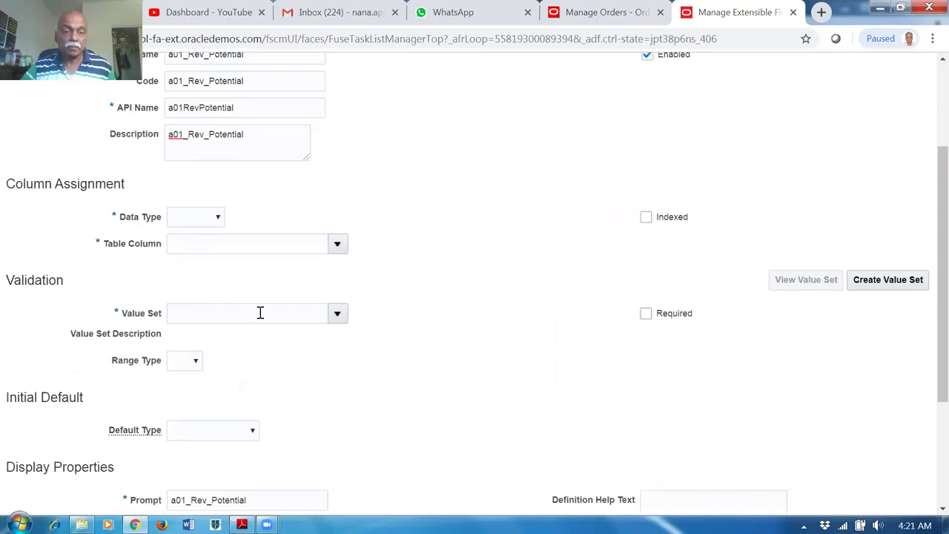
left_click(195, 217)
left_click(192, 241)
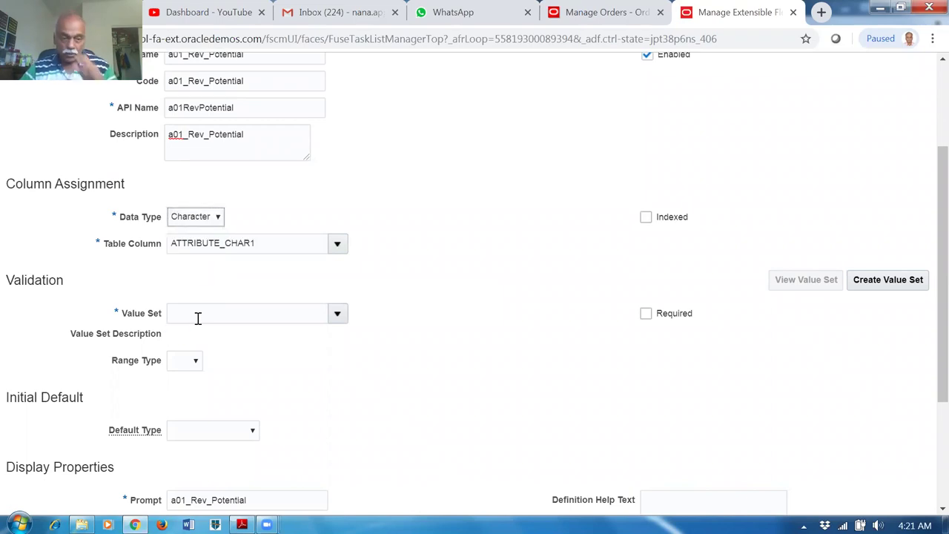
Start a new value set for the segment with a01RevPotential as its value set code and description.
left_click(893, 284)
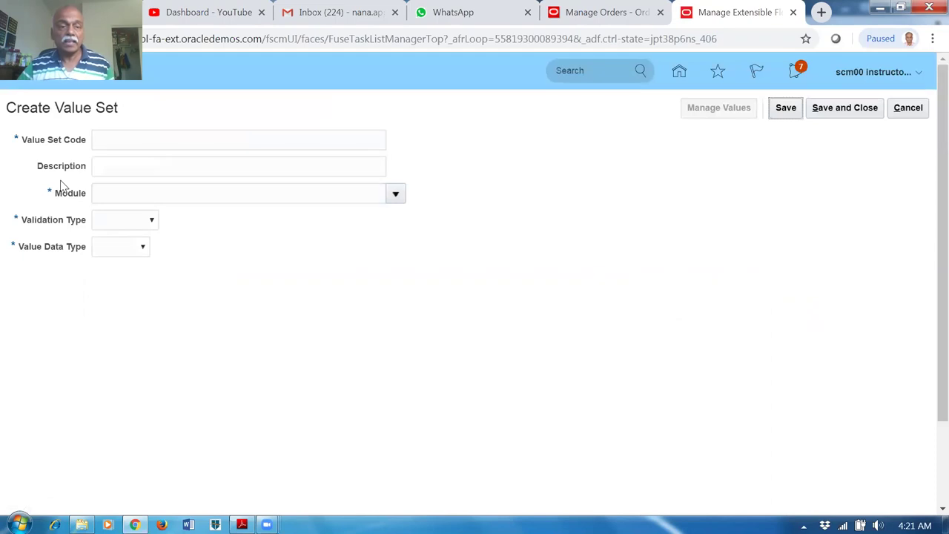
left_click(112, 138)
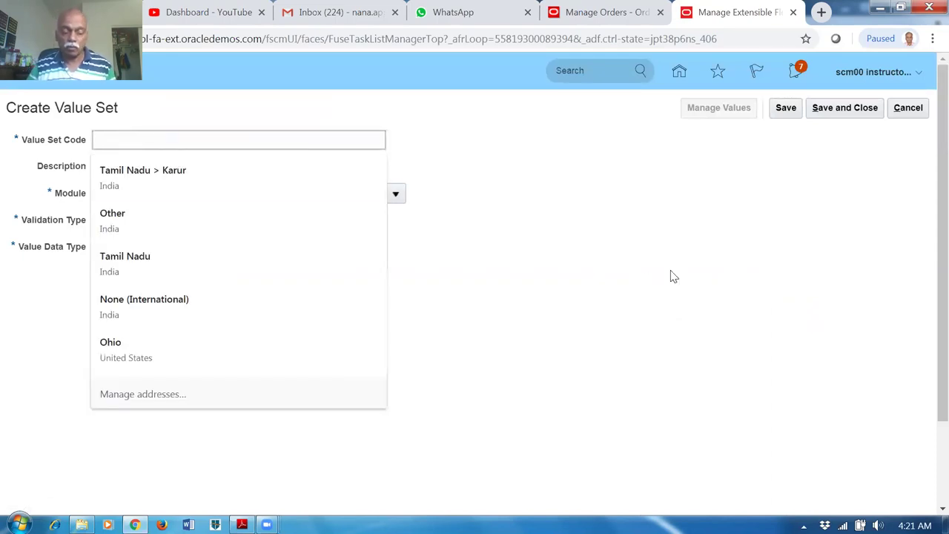
type("a01RevPotential")
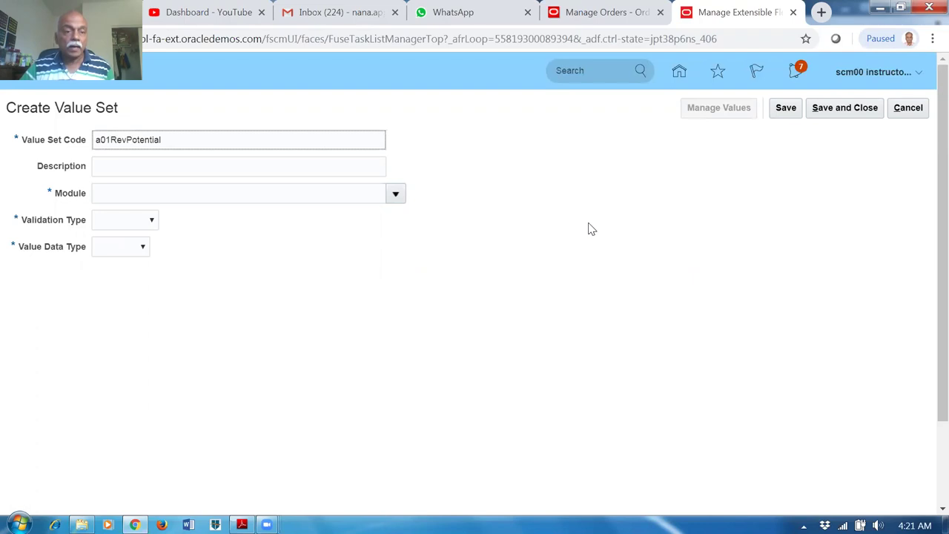
left_click_drag(189, 137, 39, 132)
key("ctrl+c")
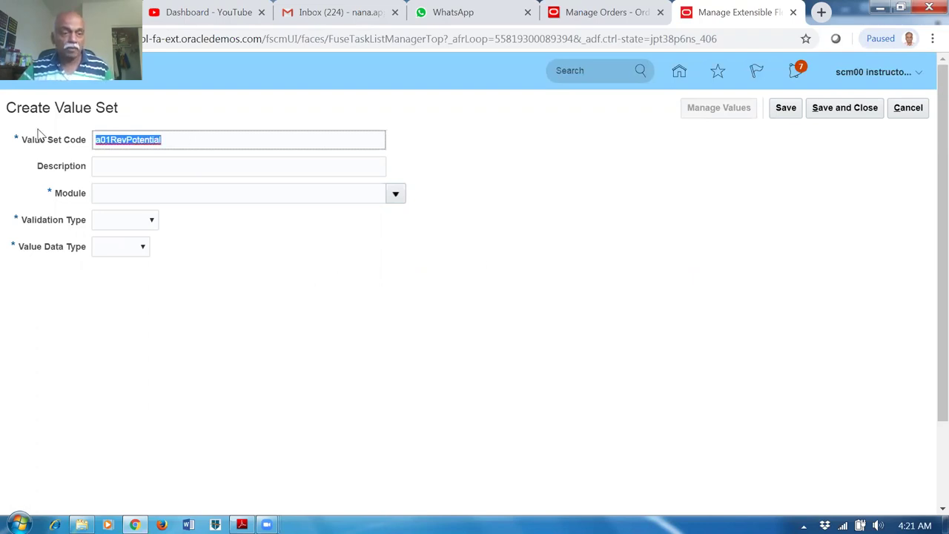
left_click(207, 166)
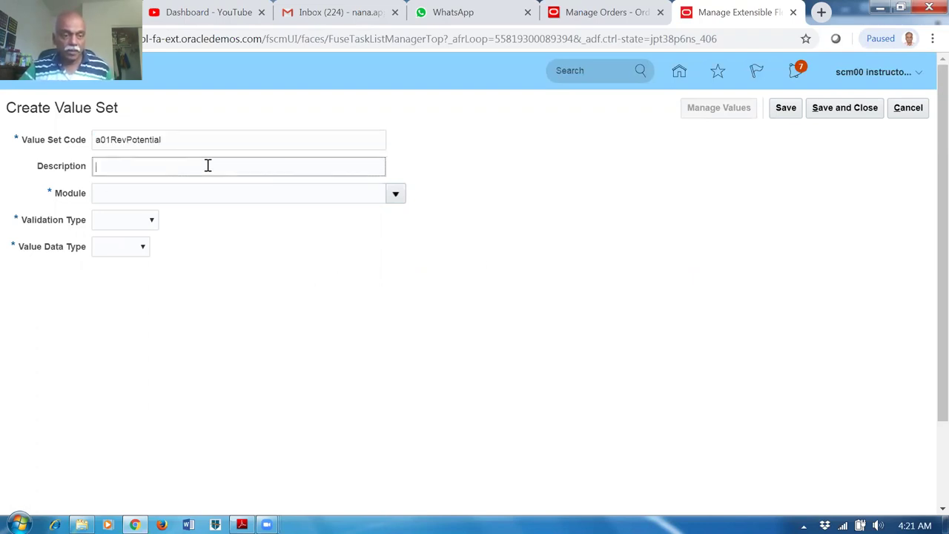
key("ctrl+v")
Search for and assign the Order Management module to the value set, and set its validation type to Independent.
left_click(394, 193)
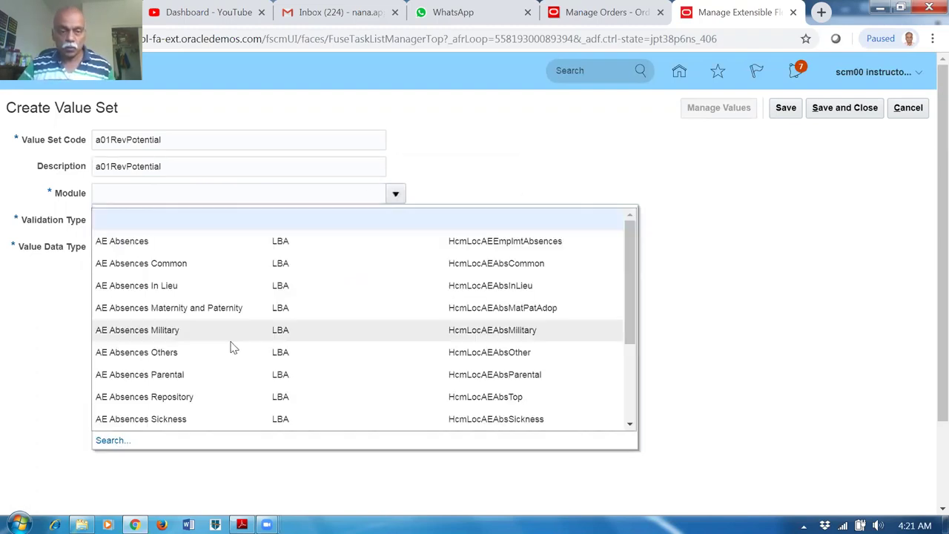
left_click(118, 443)
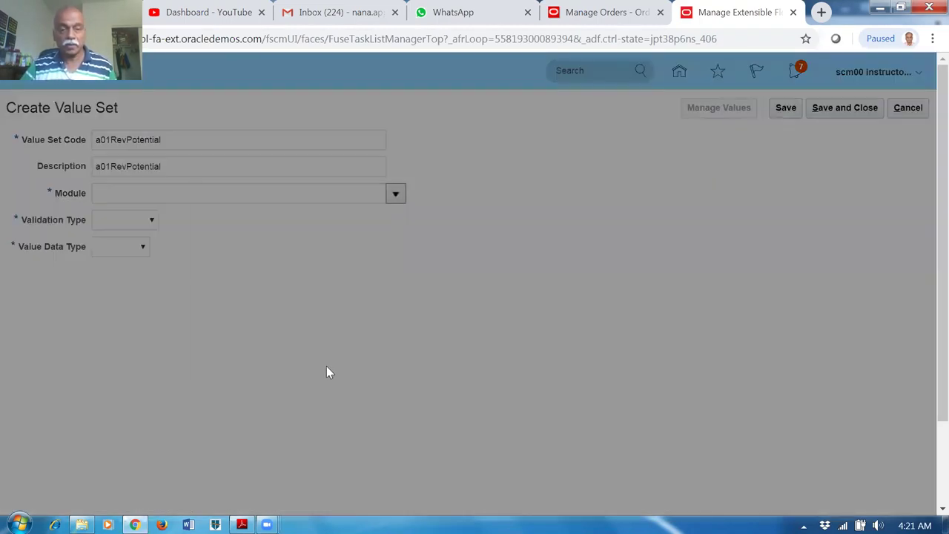
left_click(332, 256)
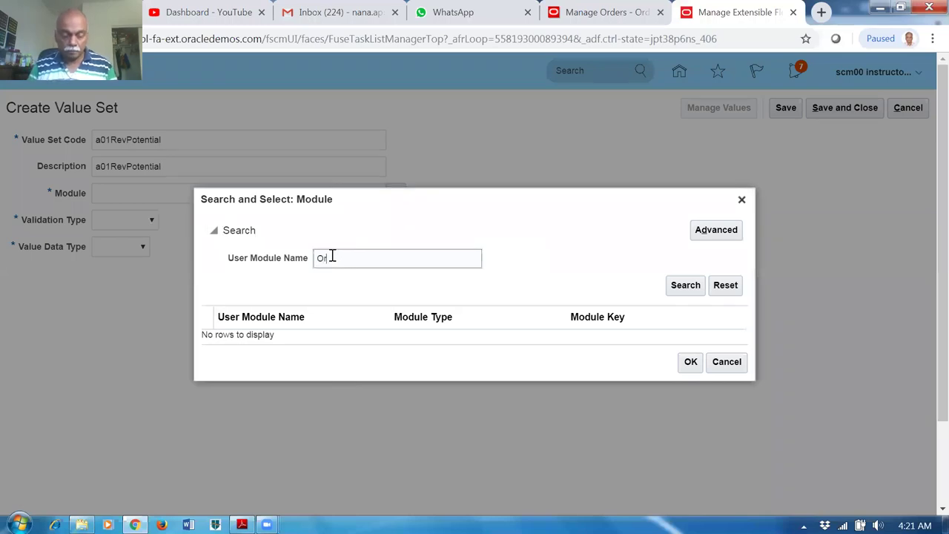
left_click(675, 286)
left_click(284, 346)
left_click(691, 425)
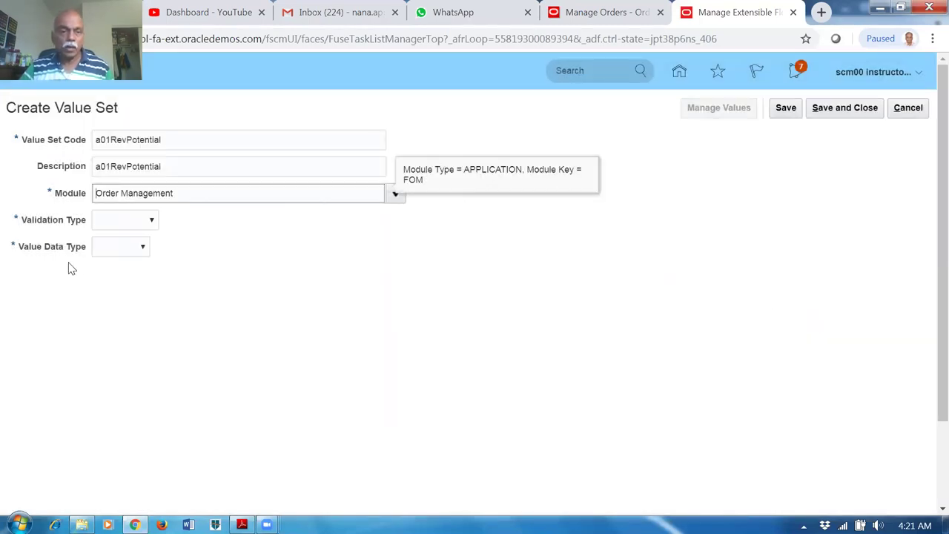
left_click(115, 220)
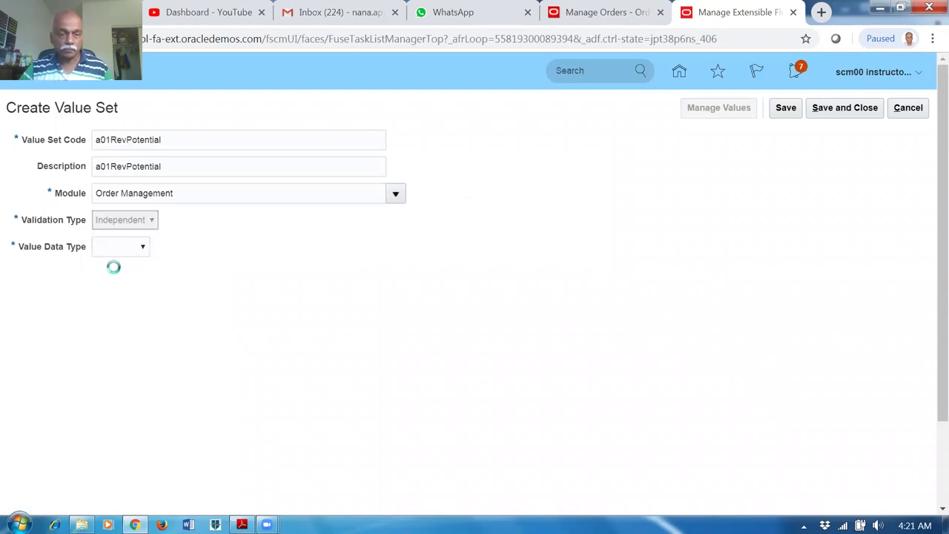
Set the value set's value data type to Character with a maximum length of 10, and save the value set.
left_click(151, 251)
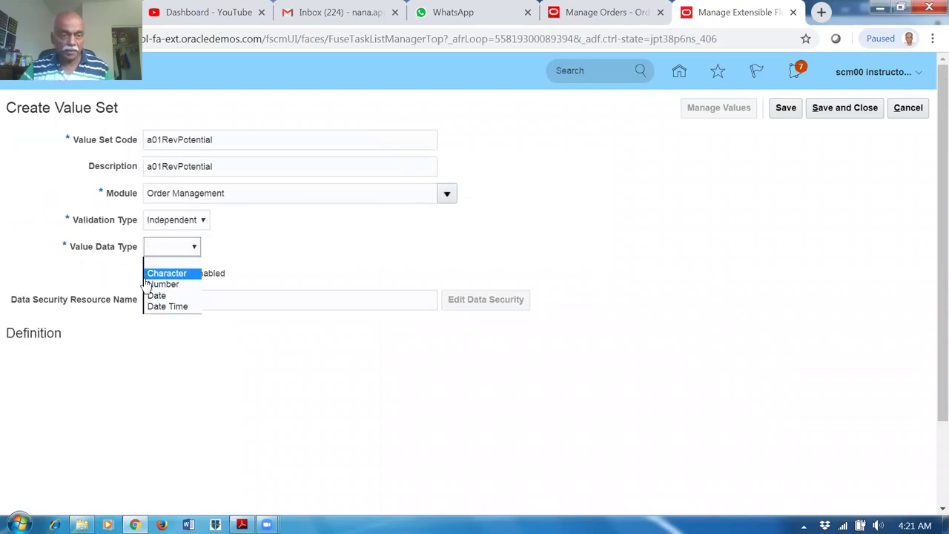
left_click(164, 273)
left_click(115, 368)
left_click(118, 391)
left_click(102, 393)
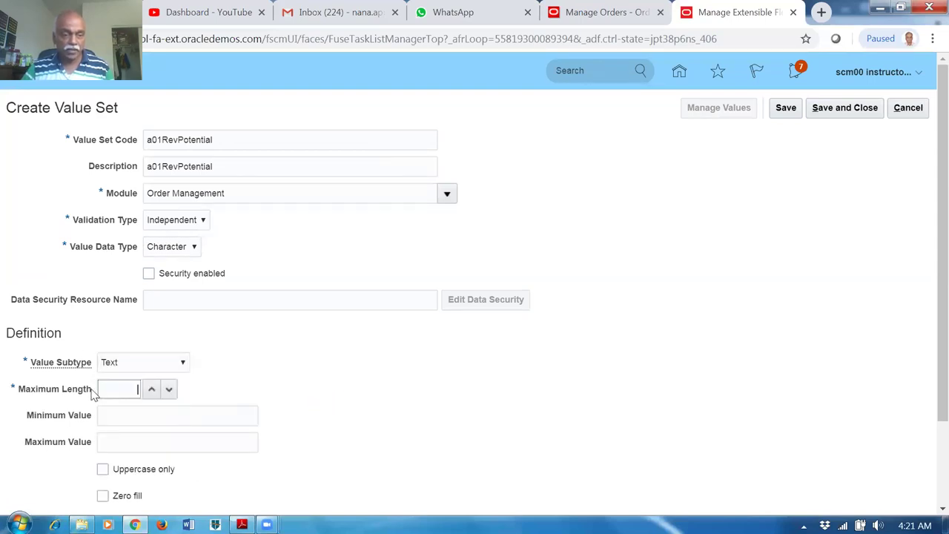
type("10")
left_click(700, 464)
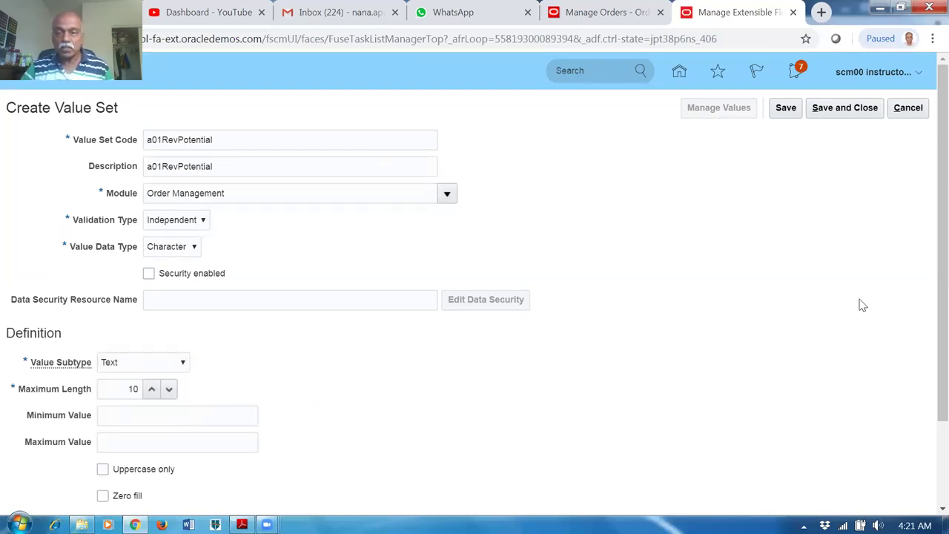
left_click(785, 112)
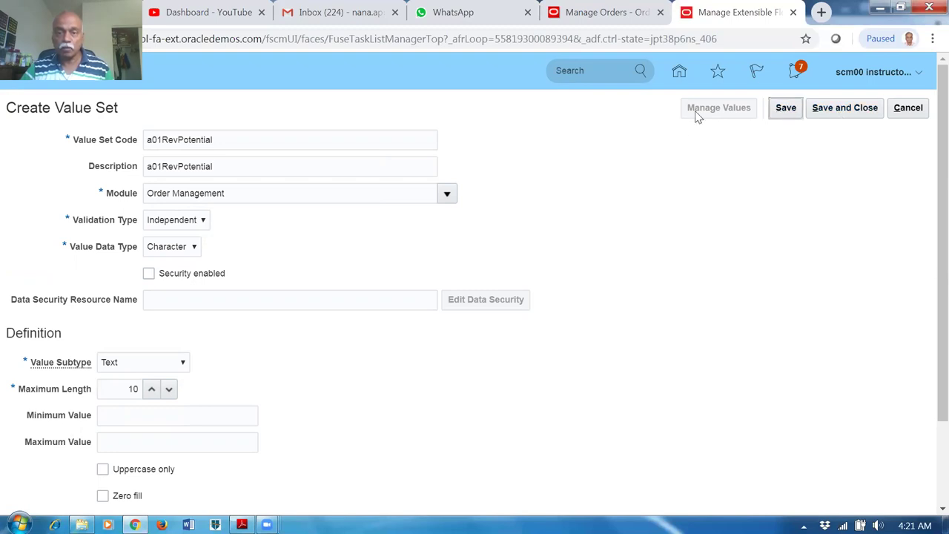
left_click(786, 108)
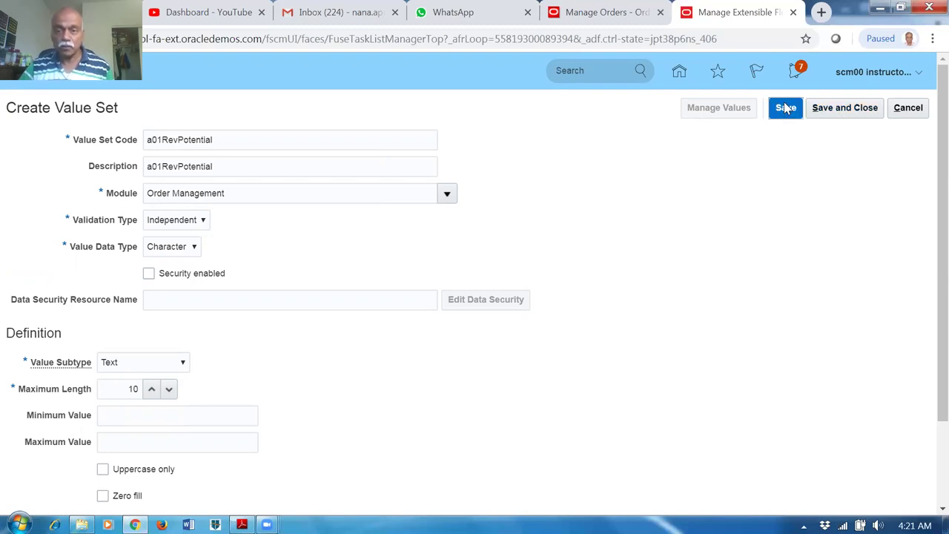
Open the value set's values for management and add a01_High as both value and description.
left_click(720, 109)
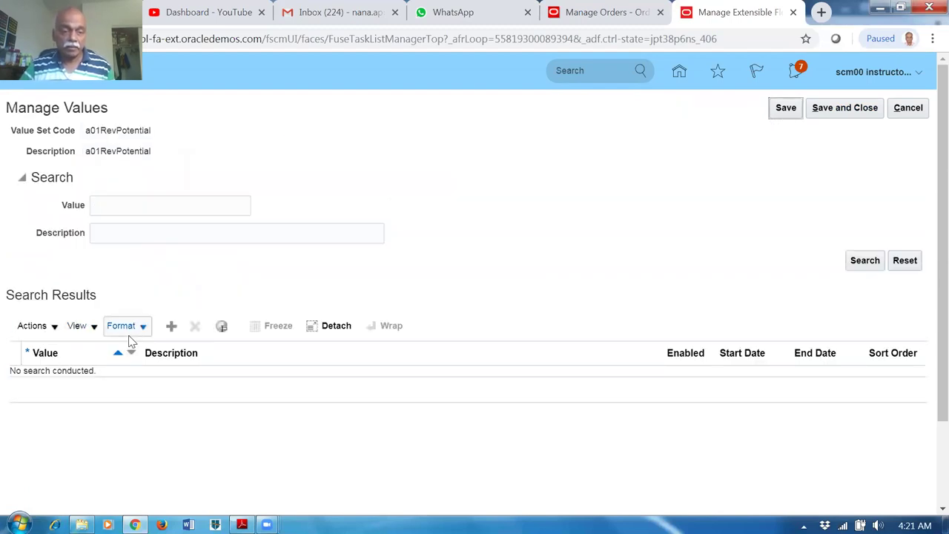
left_click(171, 325)
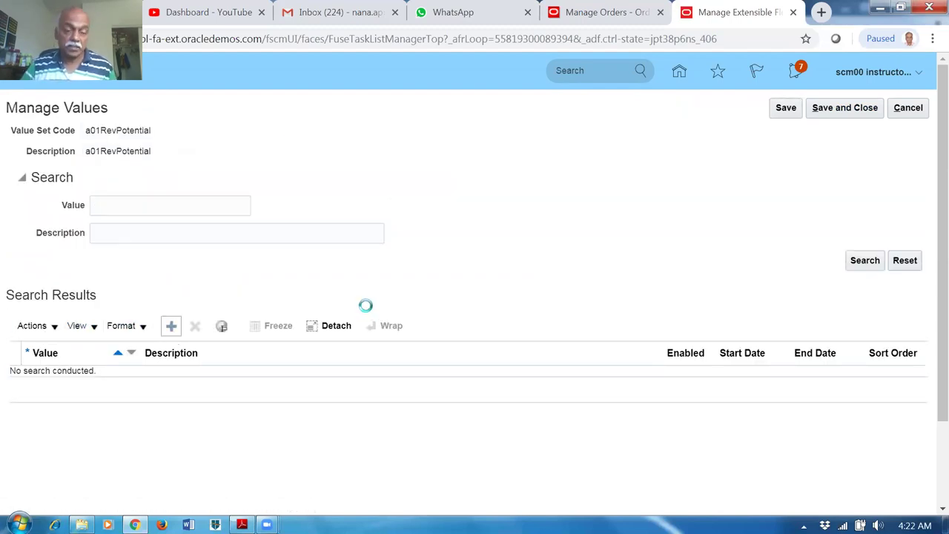
left_click(85, 384)
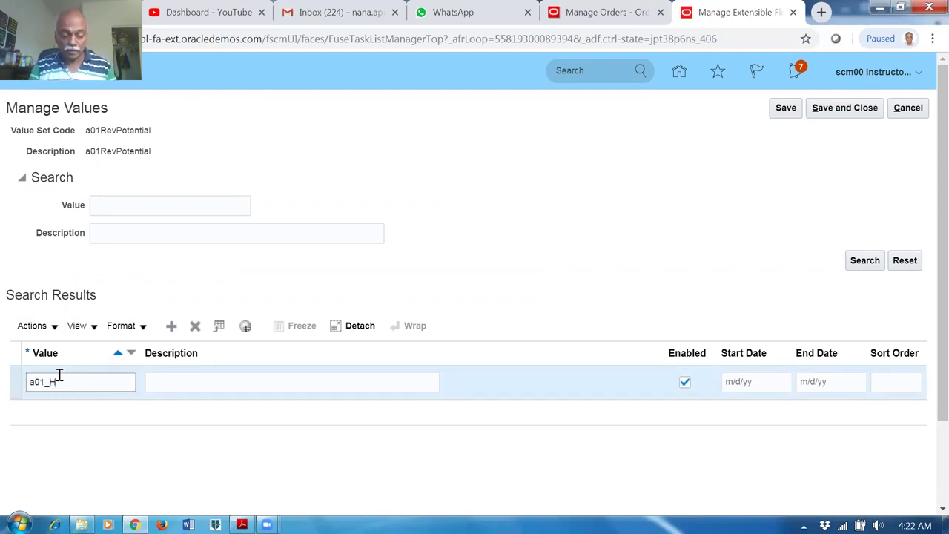
type("a01_High")
left_click_drag(76, 384, 2, 399)
key("ctrl+c")
left_click(209, 379)
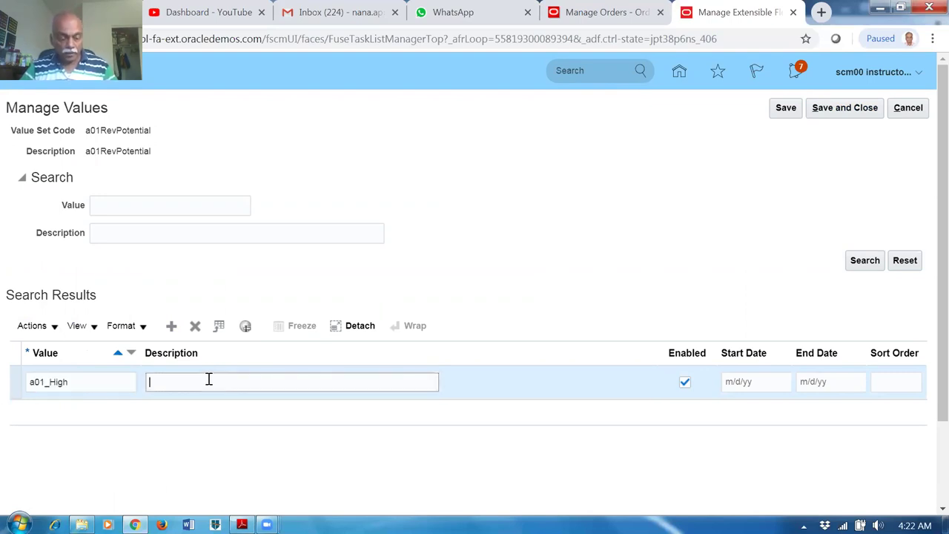
key("ctrl+v")
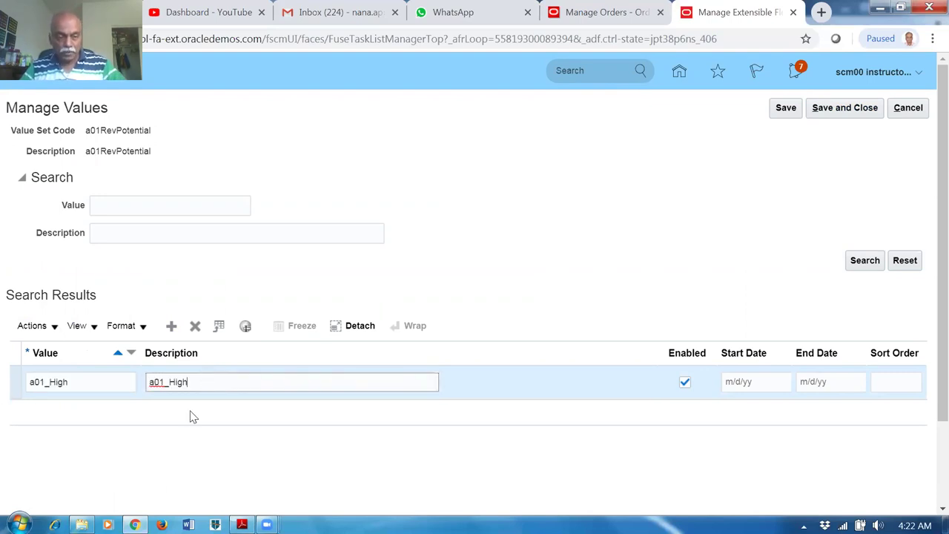
Add a second value to the value set with a01_Medium as value and description.
left_click(170, 325)
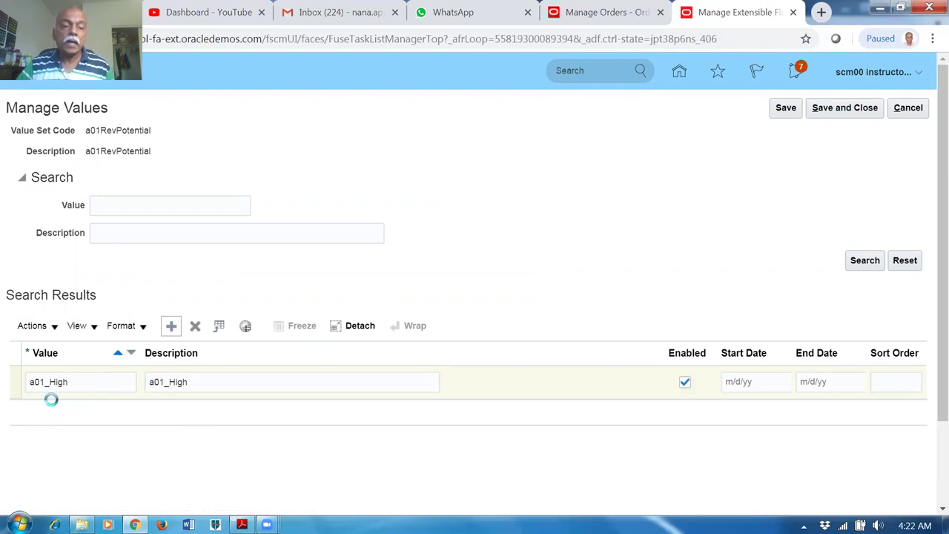
left_click(44, 379)
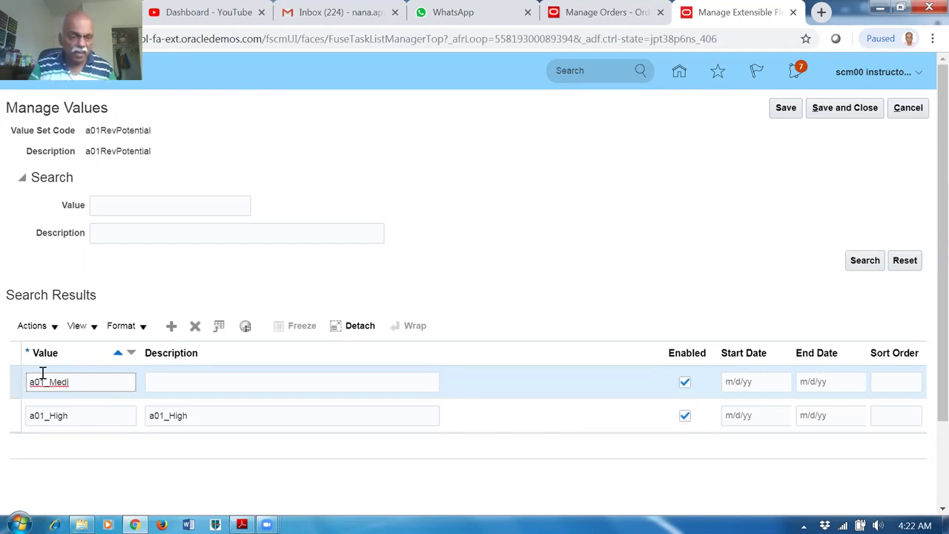
left_click_drag(116, 383, 2, 404)
key("ctrl+c")
left_click(332, 384)
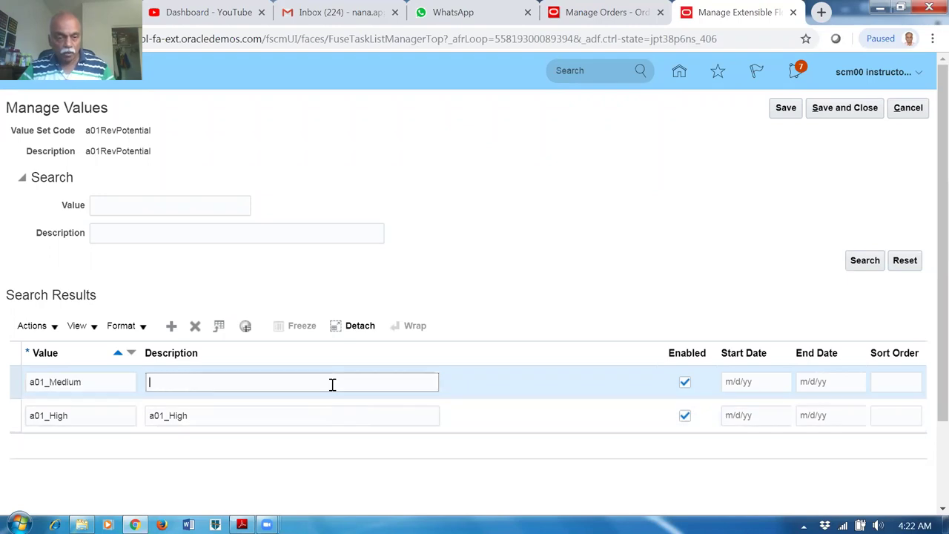
key("ctrl+v")
Add a third value with a01_Low as value and description, and save and close the values and the value set.
left_click(171, 325)
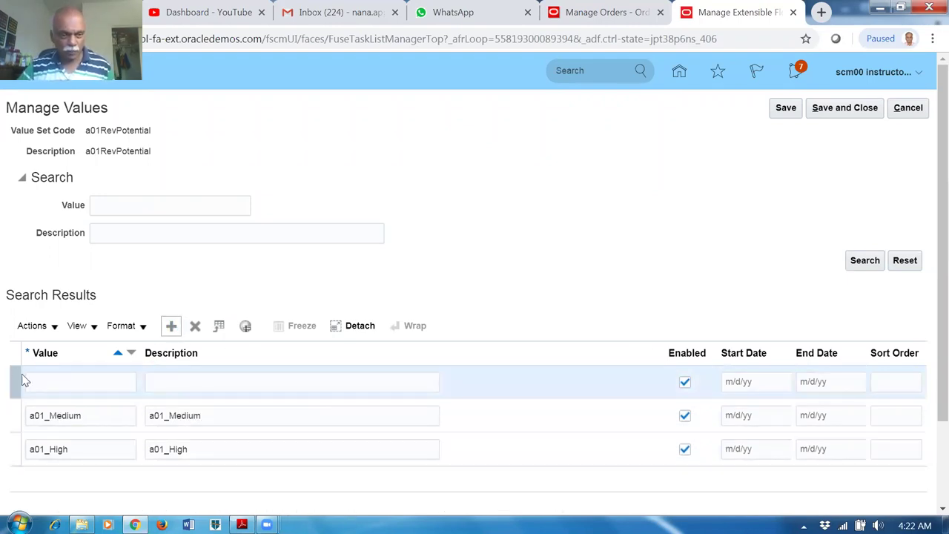
left_click(80, 383)
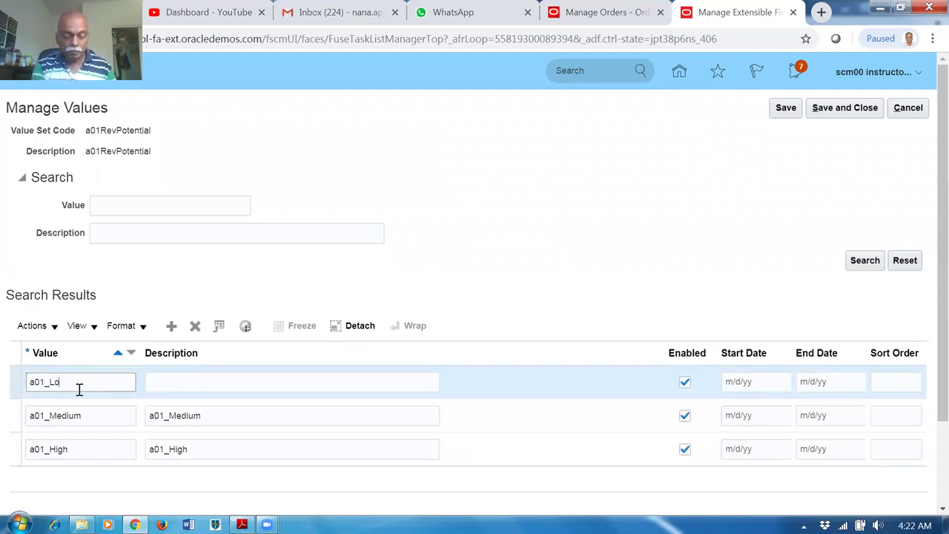
key("ctrl+a")
key("ctrl+c")
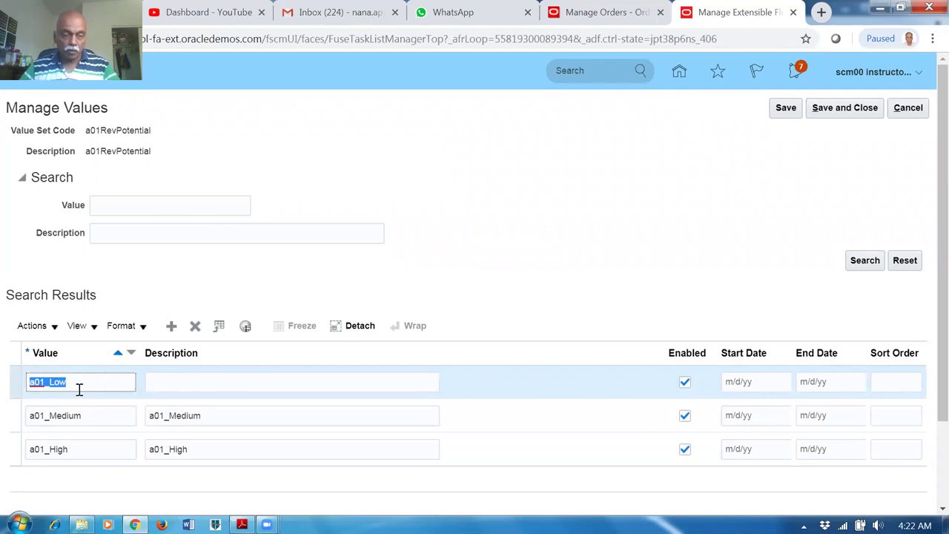
left_click(201, 382)
key("ctrl+v")
left_click(347, 289)
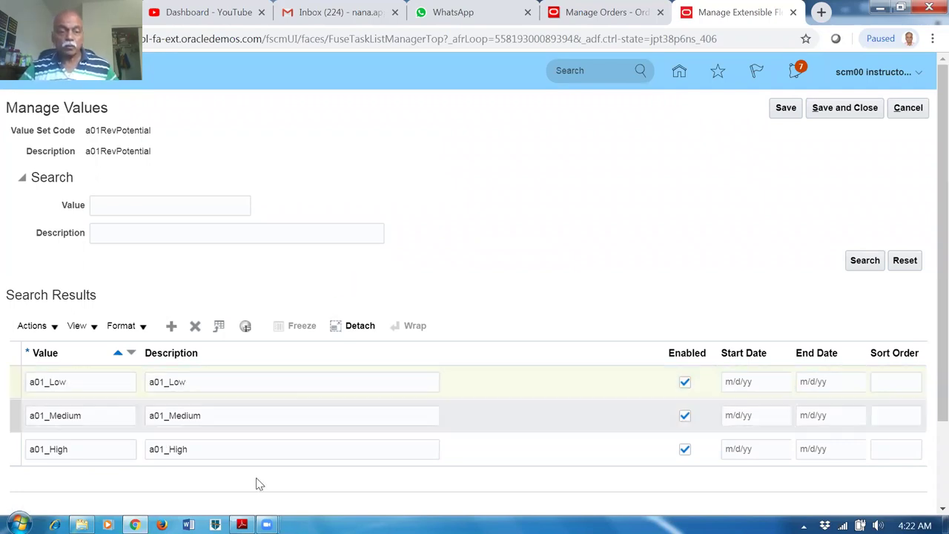
left_click(849, 110)
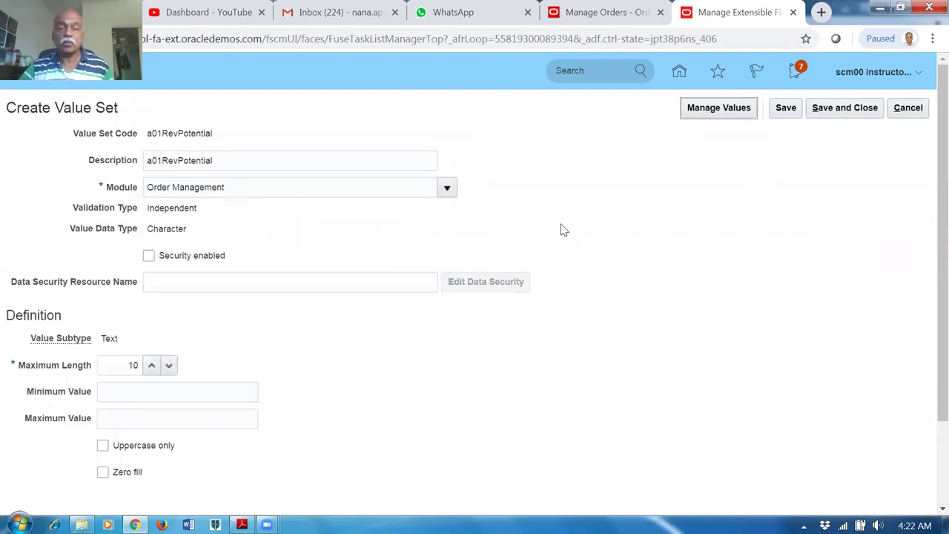
left_click(854, 115)
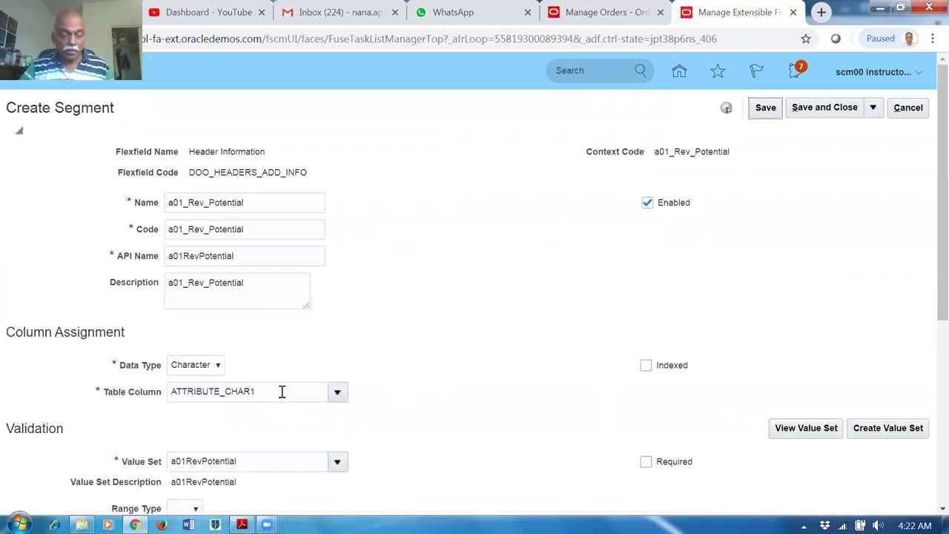
Give the segment a Constant initial default with the value a01_High, and save and close the segment.
scroll(312, 408, "down", 2)
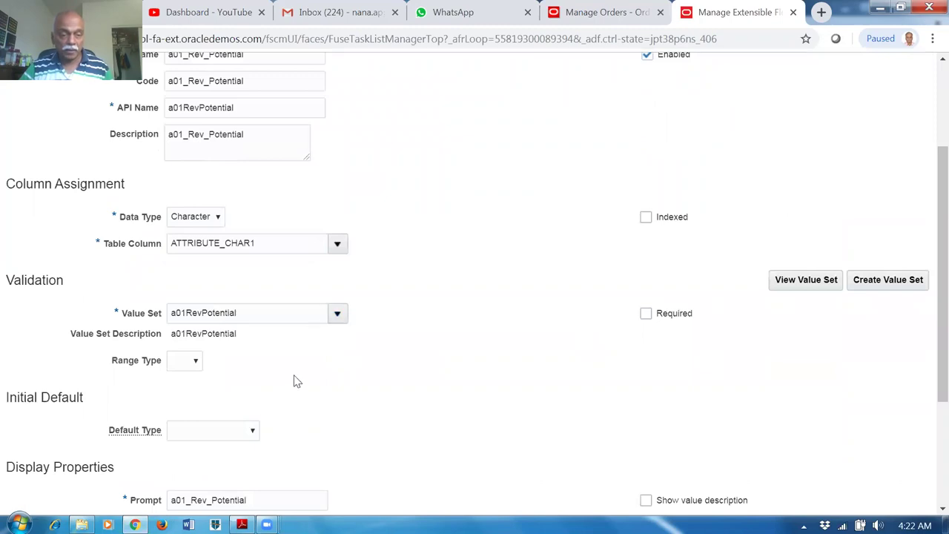
scroll(245, 363, "down", 1)
left_click(230, 360)
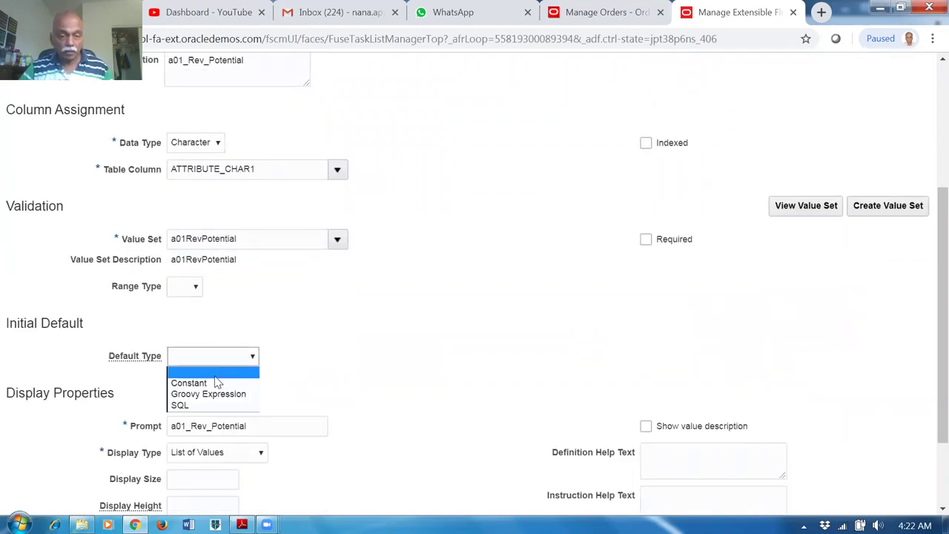
left_click(216, 385)
left_click(230, 382)
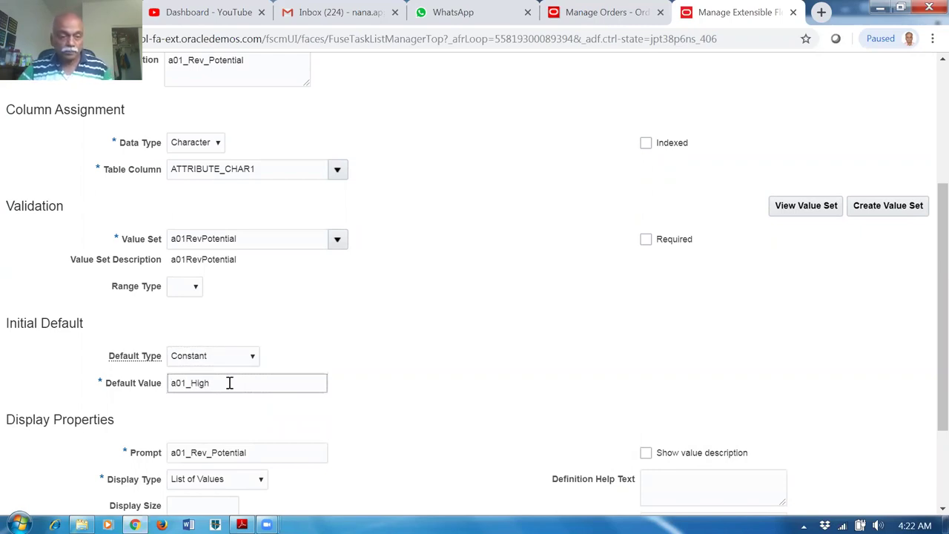
left_click(372, 428)
scroll(369, 441, "down", 2)
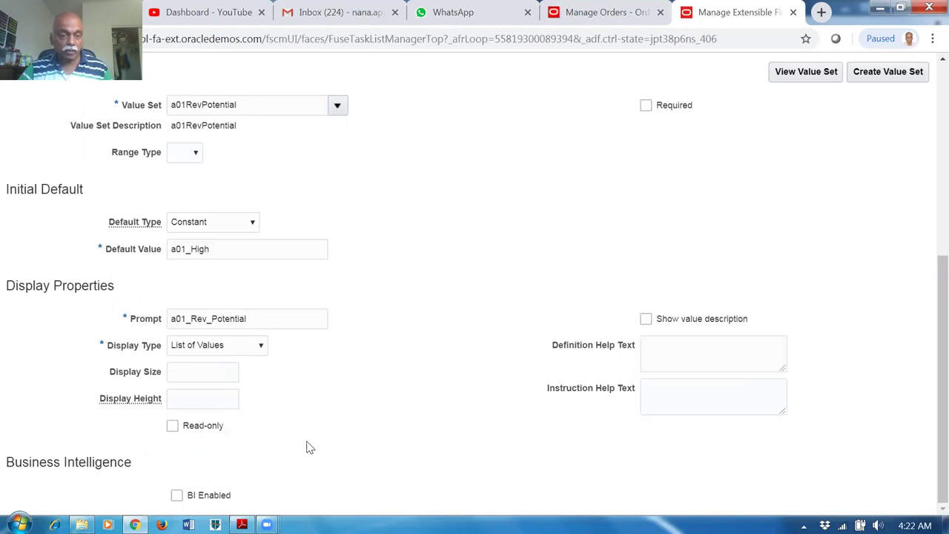
scroll(437, 311, "up", 6)
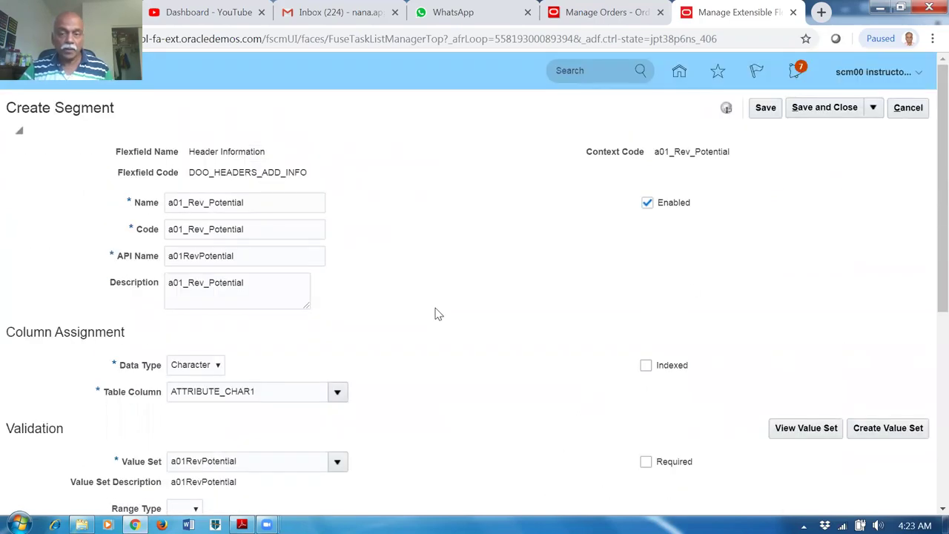
left_click(822, 109)
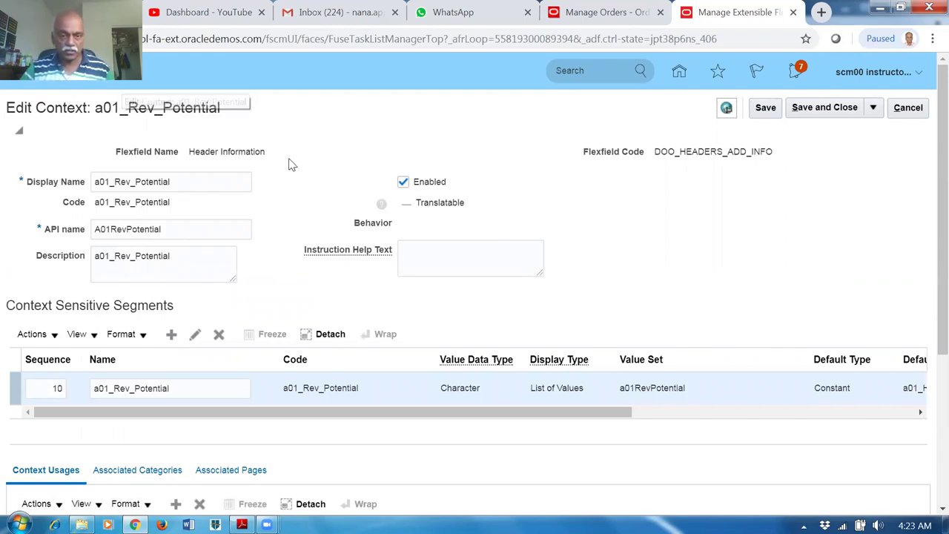
Check the a01_Rev_Potential context's segments and usages, and save and close the context.
scroll(627, 273, "down", 4)
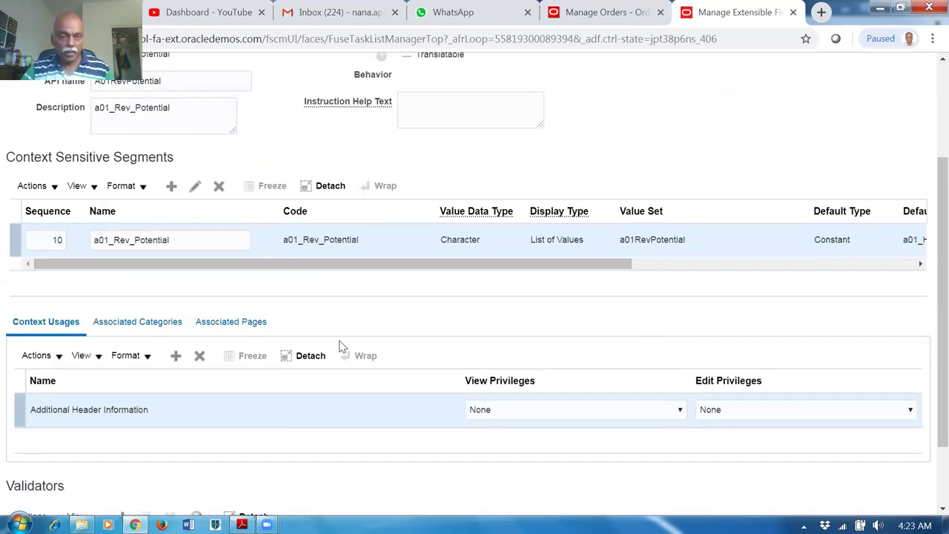
scroll(366, 325, "up", 4)
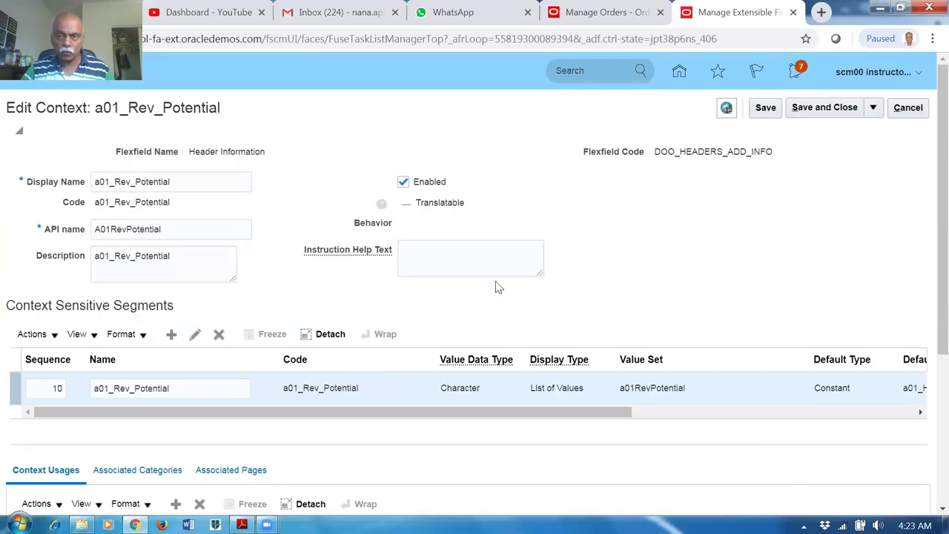
left_click(816, 110)
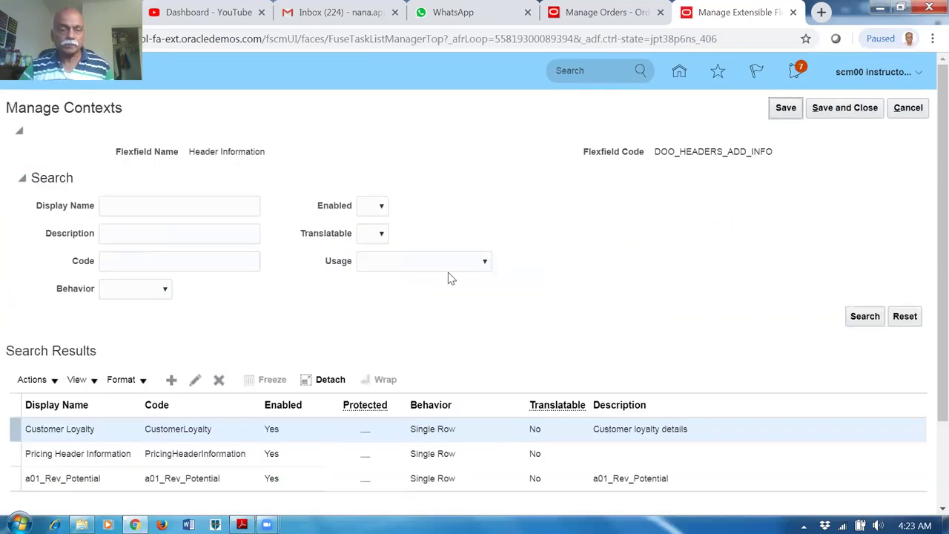
Reopen the a01_Rev_Potential context for editing and examine its context usages, associated categories and associated pages.
scroll(450, 281, "down", 1)
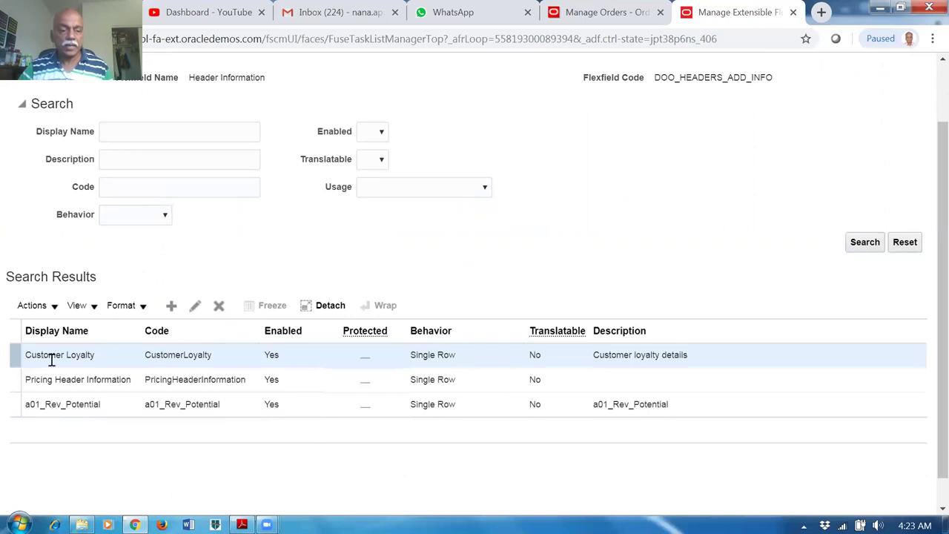
left_click(18, 405)
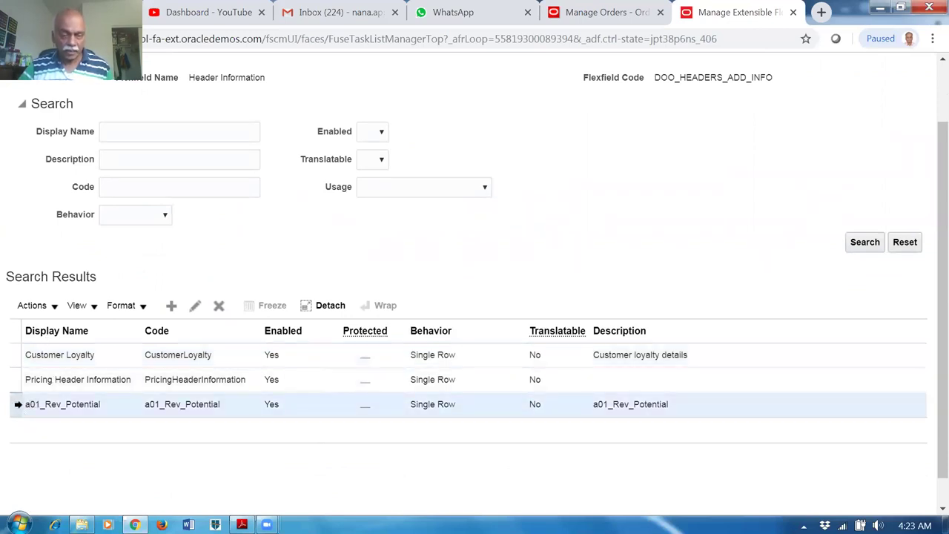
left_click(196, 308)
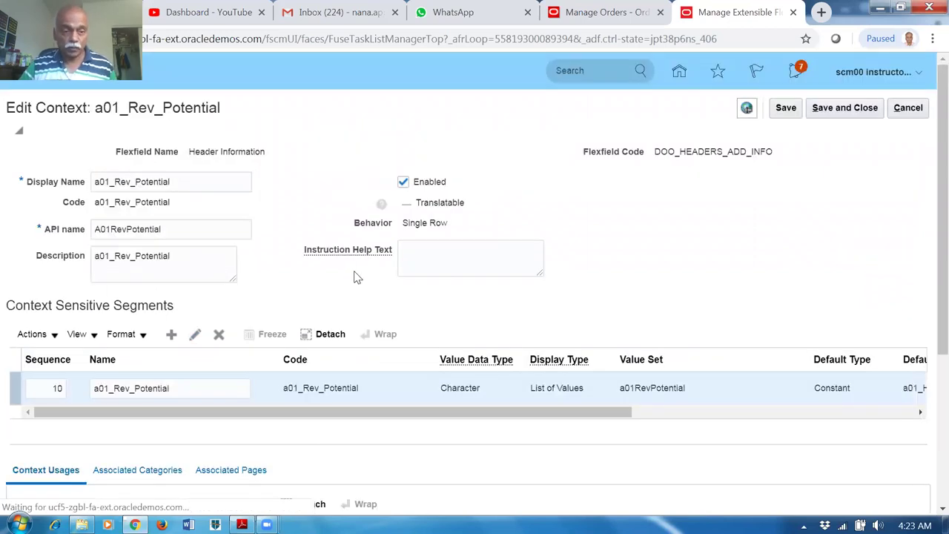
scroll(348, 278, "down", 2)
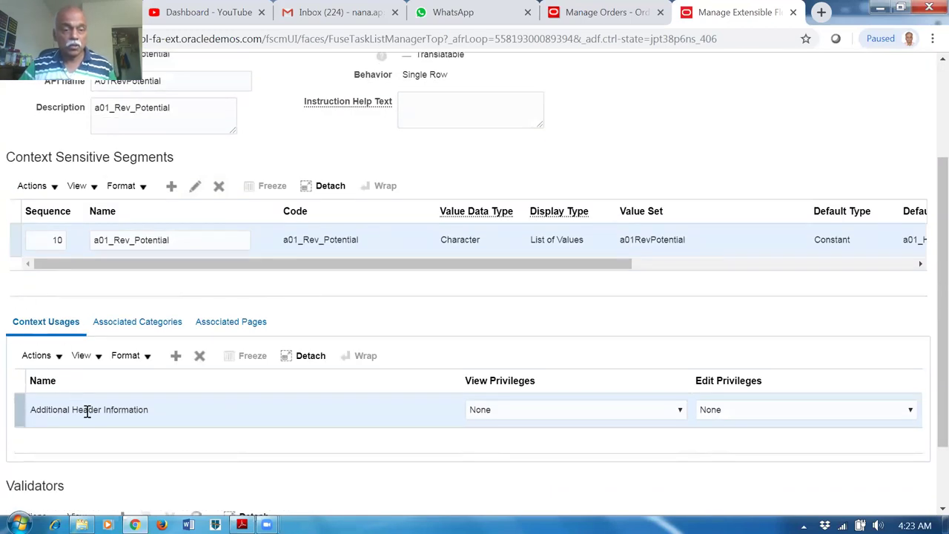
left_click(228, 325)
left_click(113, 323)
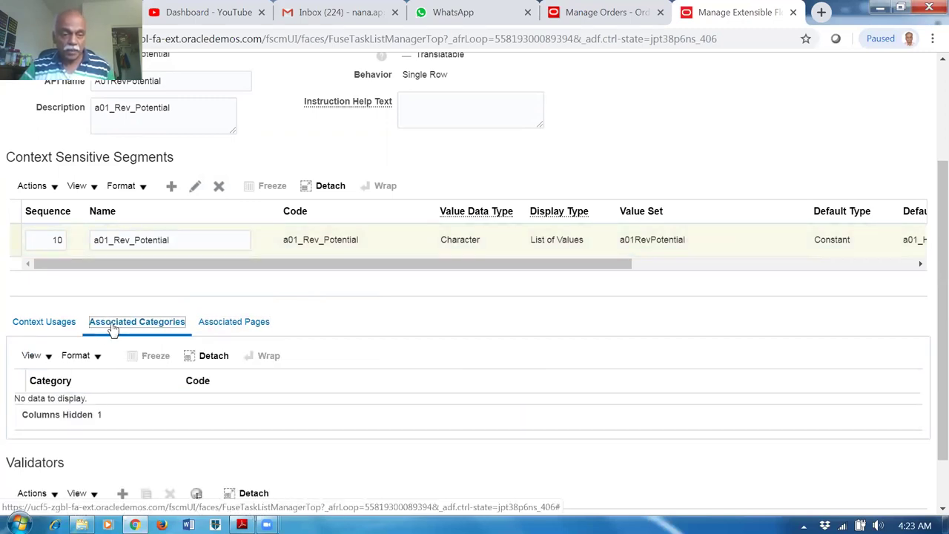
scroll(116, 486, "down", 1)
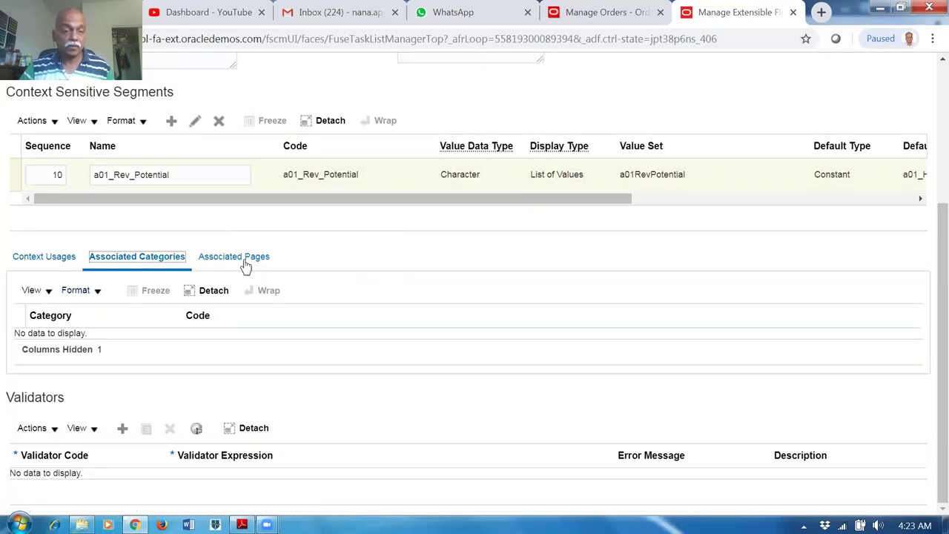
left_click(242, 261)
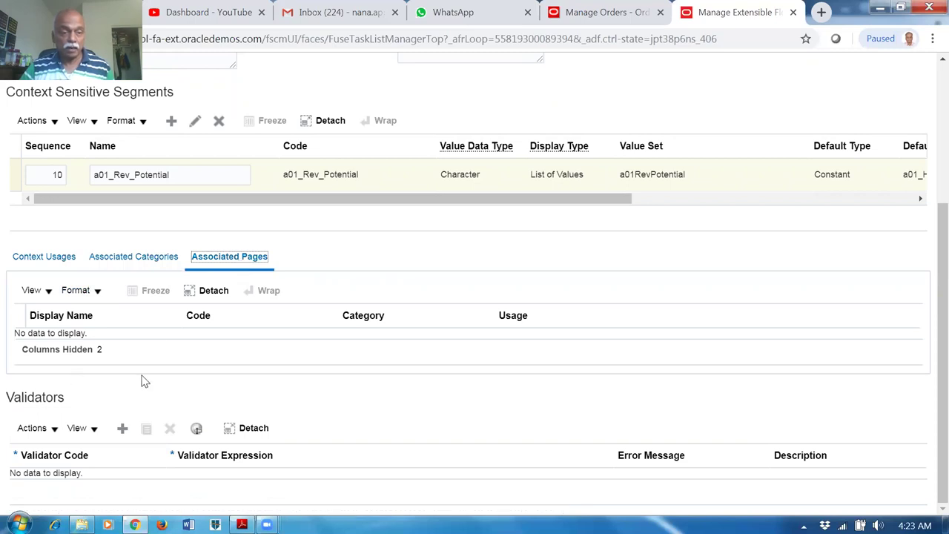
Save and close the a01_Rev_Potential context, and save and close the flexfield's list of contexts.
scroll(141, 384, "up", 3)
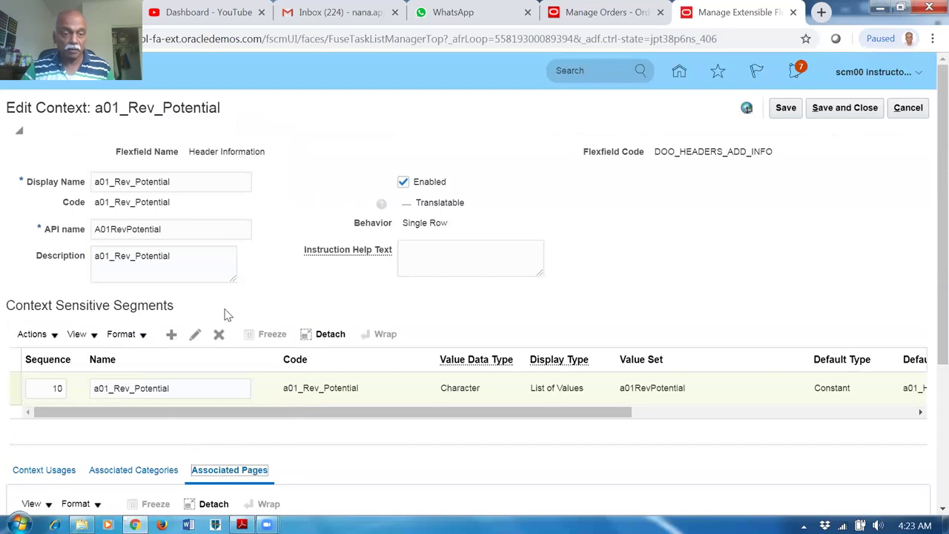
scroll(293, 314, "down", 3)
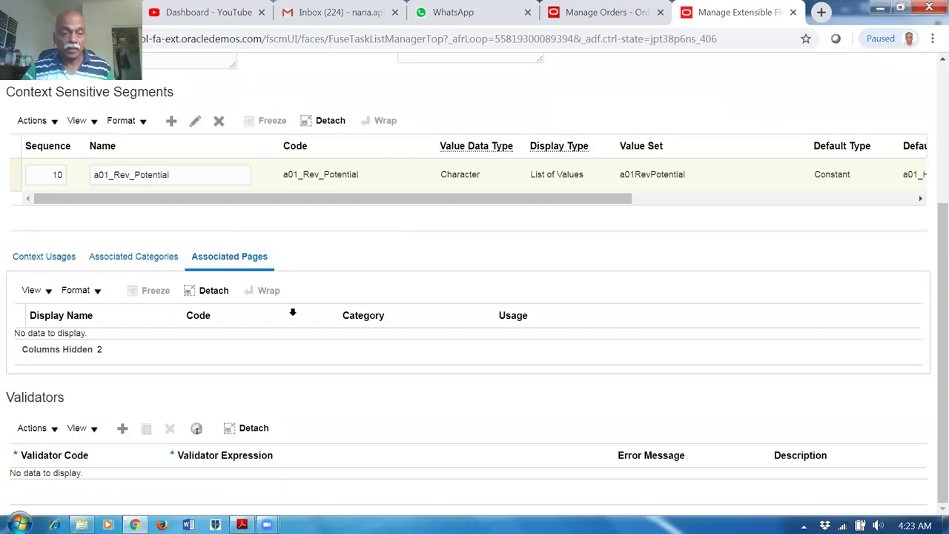
scroll(296, 313, "up", 3)
left_click(832, 111)
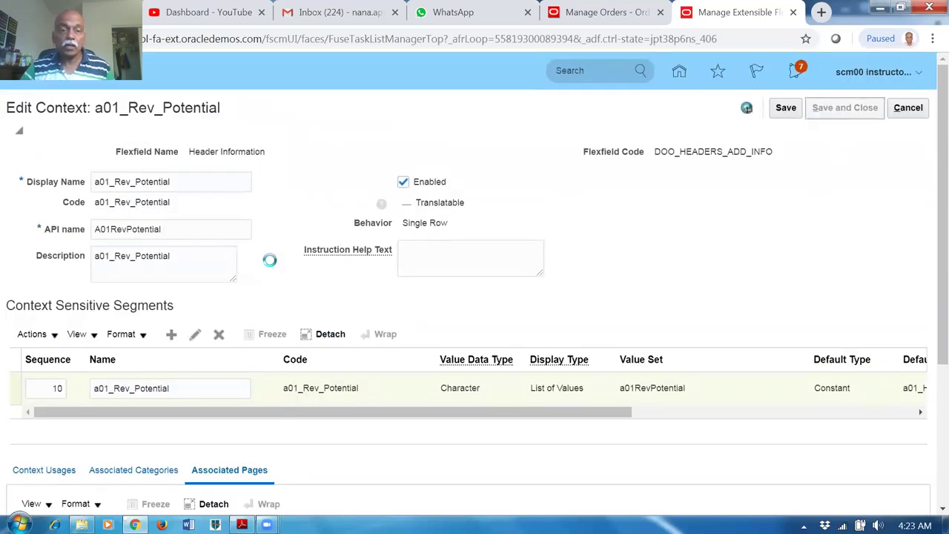
scroll(69, 376, "down", 2)
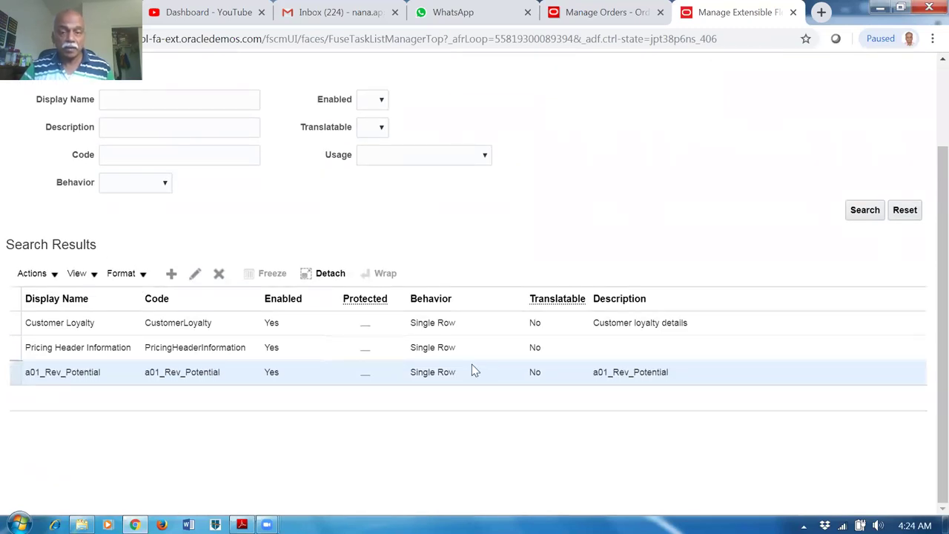
scroll(929, 352, "up", 2)
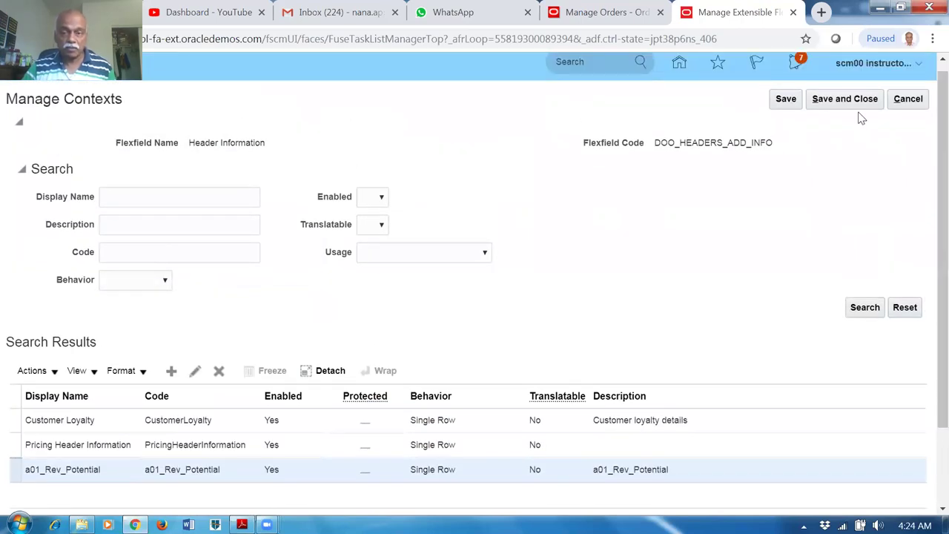
left_click(854, 100)
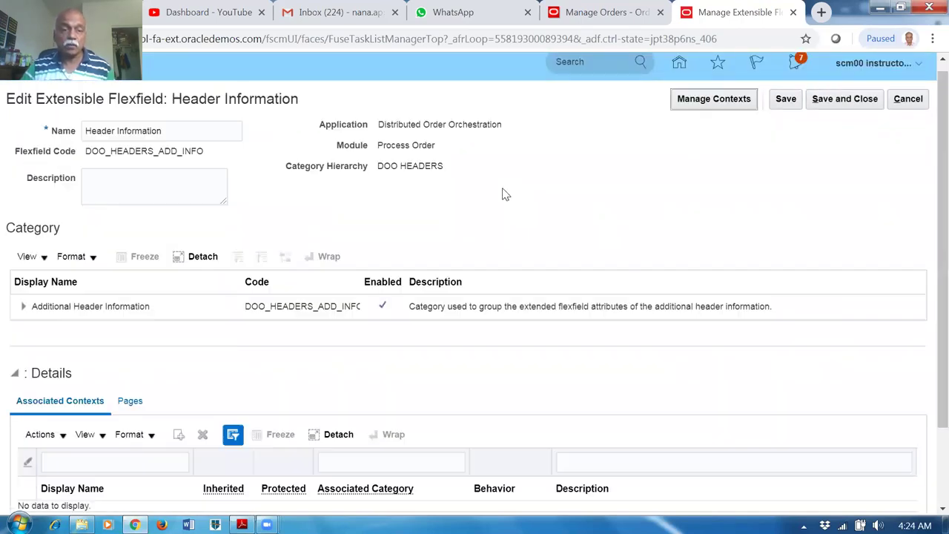
Find the a01_Rev_Potential context by the name a01 and add it to the Additional Header Information category's associated contexts.
left_click(21, 307)
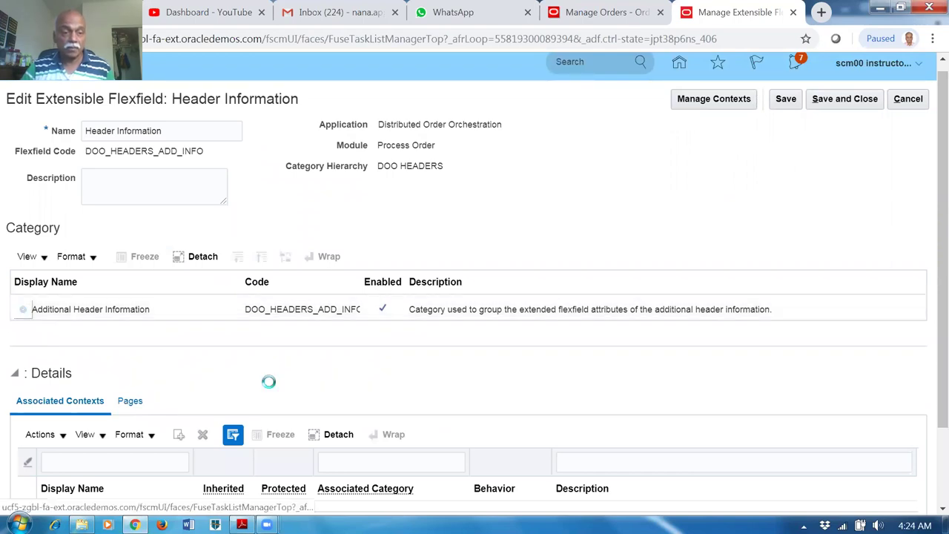
left_click(193, 304)
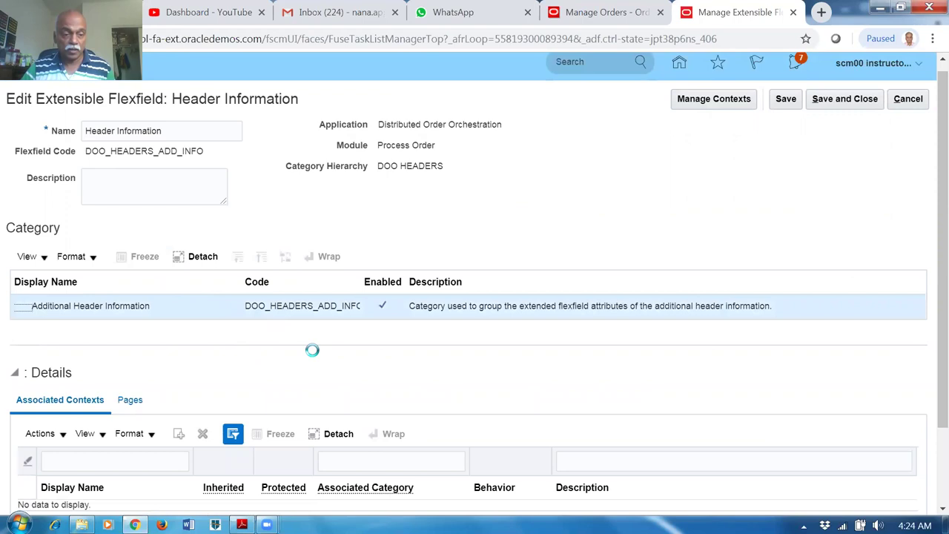
scroll(338, 370, "down", 2)
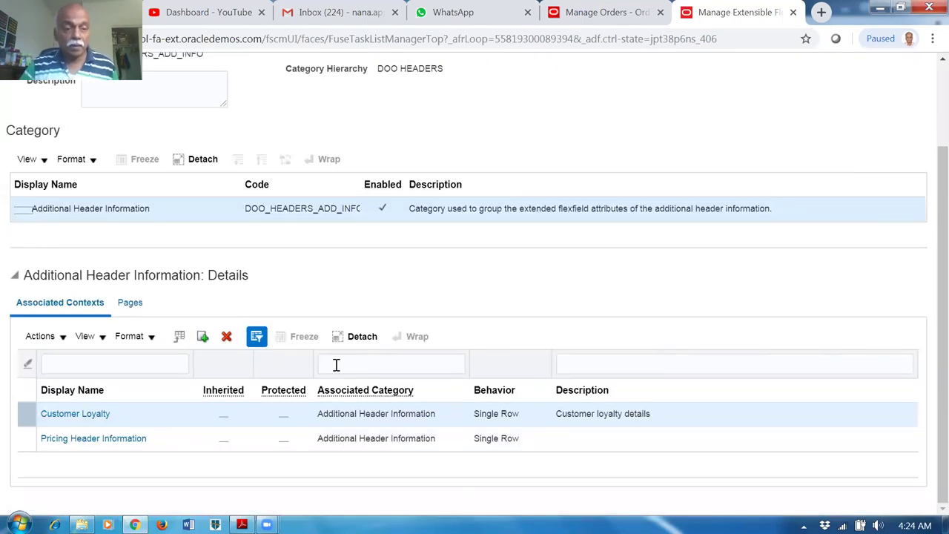
left_click(39, 339)
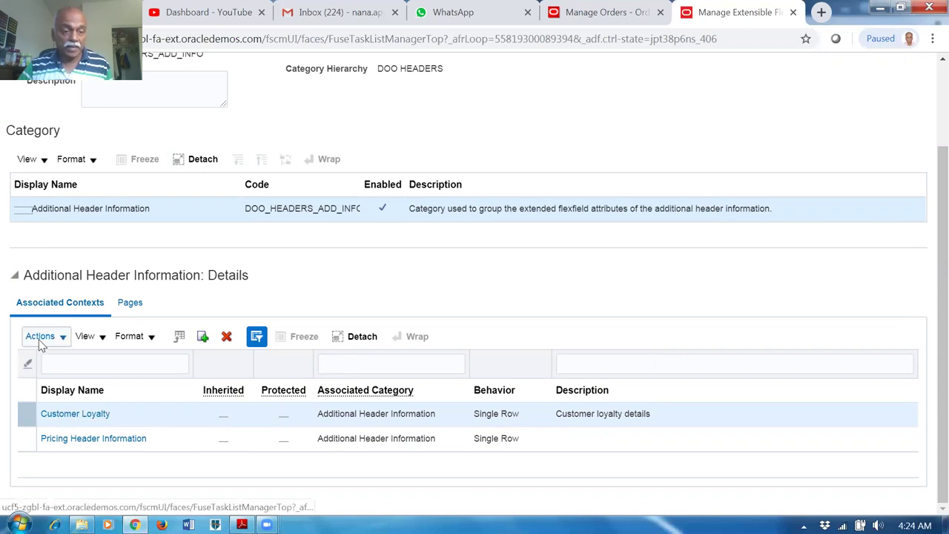
left_click(49, 387)
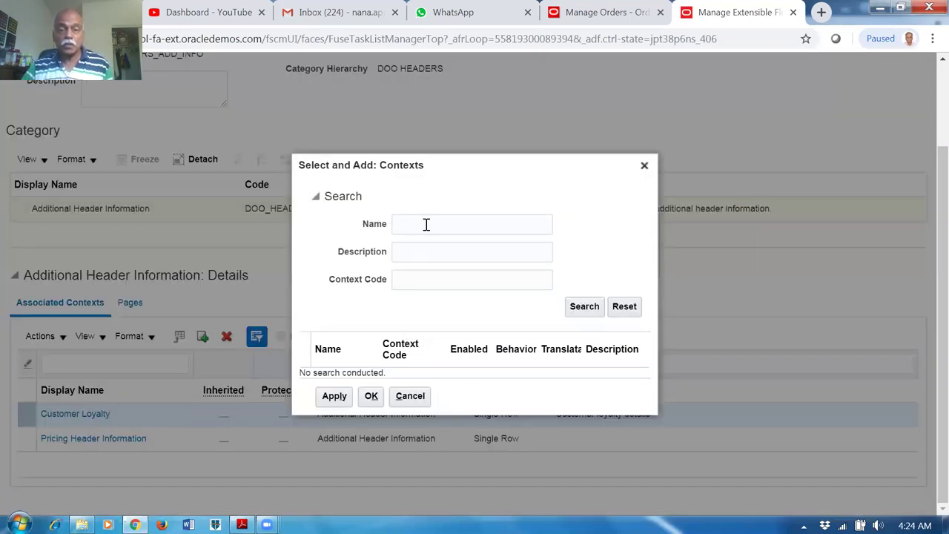
left_click(421, 225)
type("a01")
key("Tab")
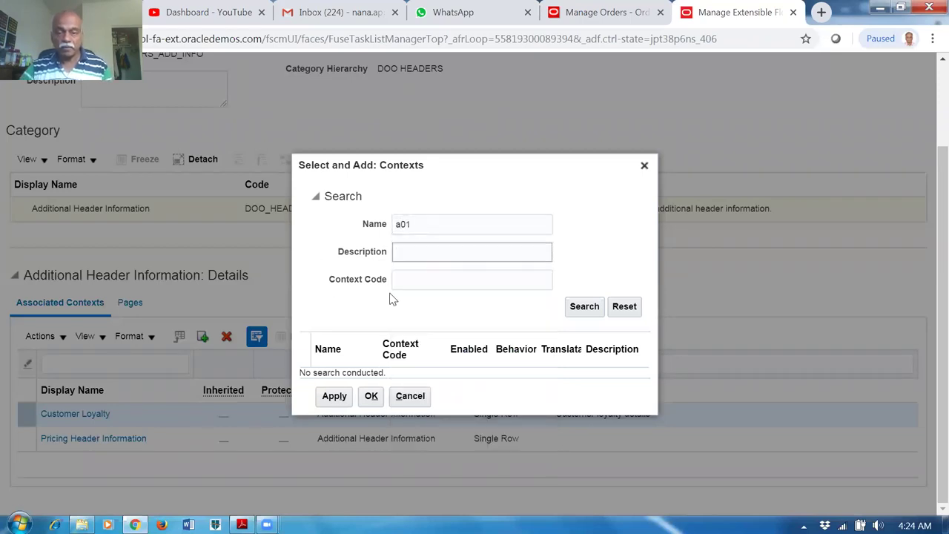
left_click(575, 307)
left_click(509, 378)
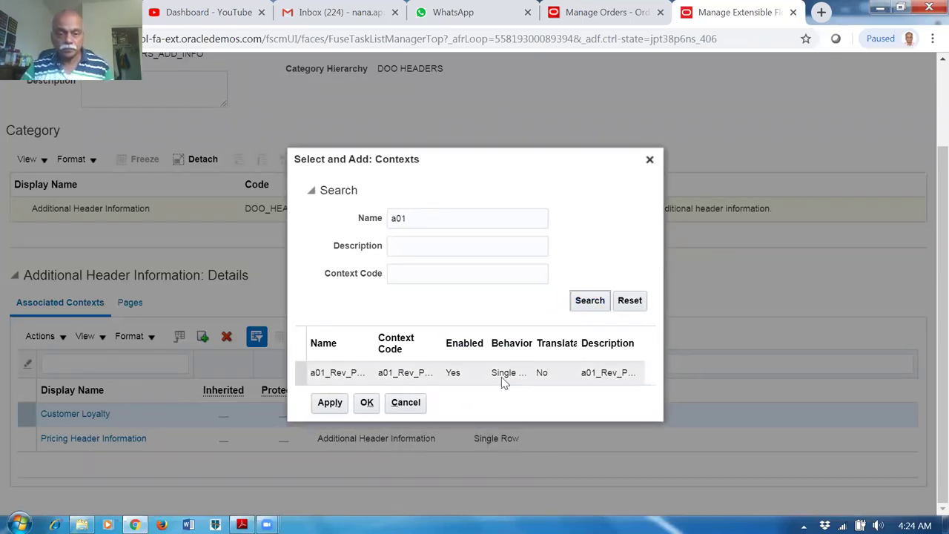
left_click(332, 401)
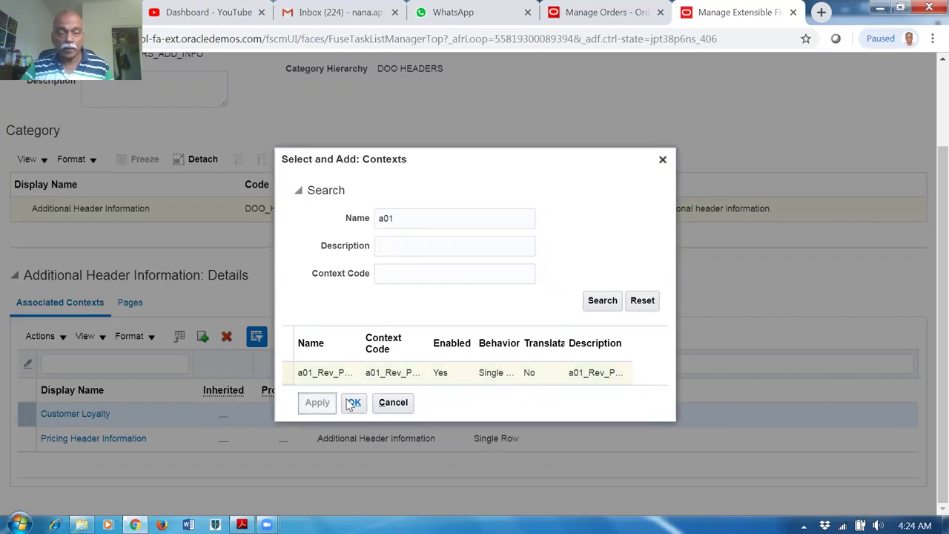
left_click(355, 402)
Save the Header Information flexfield and check the contexts associated with the Additional Header Information category.
scroll(499, 302, "up", 2)
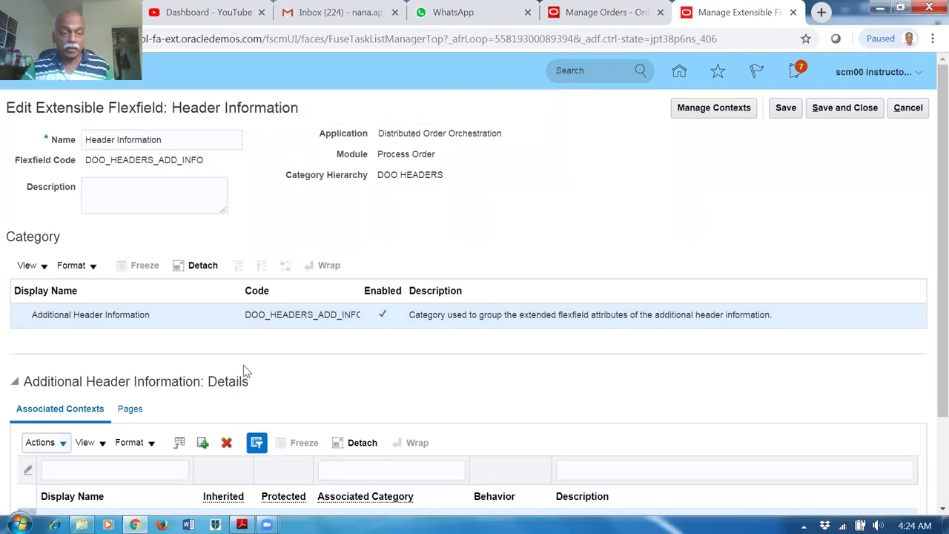
scroll(239, 401, "down", 2)
scroll(697, 208, "up", 2)
left_click(786, 110)
scroll(481, 214, "down", 2)
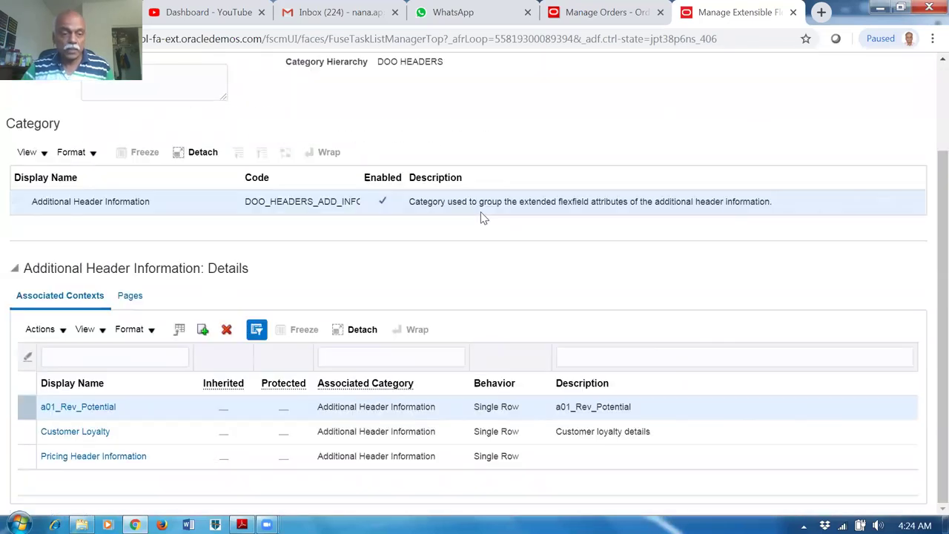
left_click(22, 431)
left_click(25, 456)
left_click(22, 431)
left_click(20, 408)
left_click(20, 409)
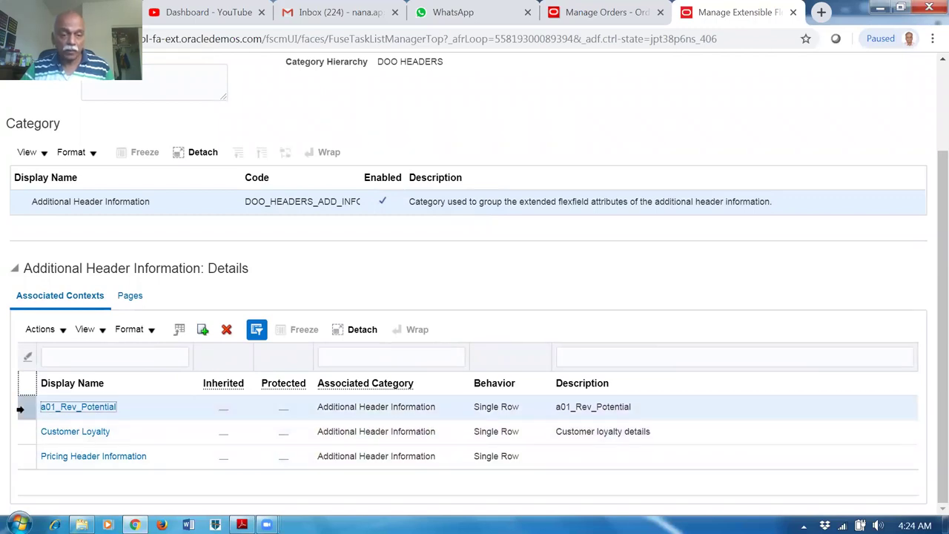
Start a new page for the Additional Header Information category with the display name "a01 indicate rev potential".
left_click(126, 297)
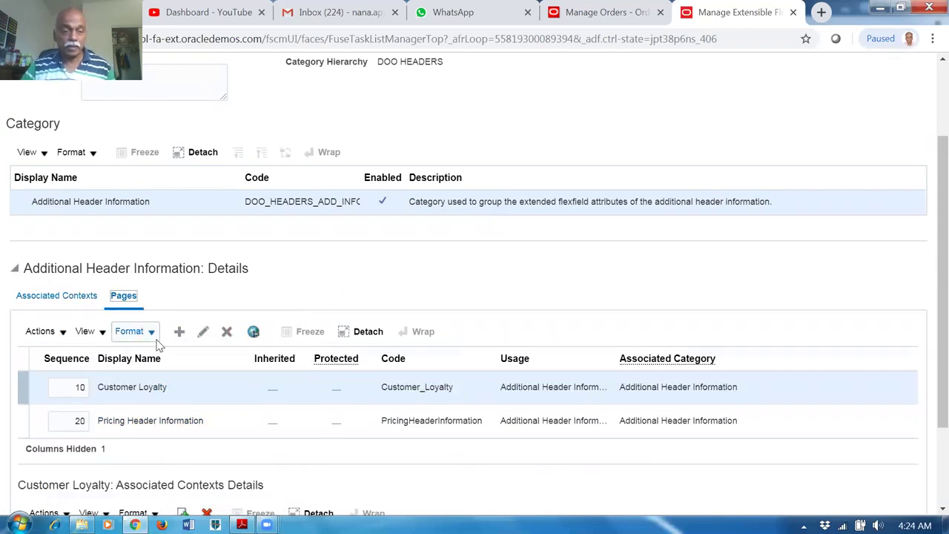
left_click(179, 333)
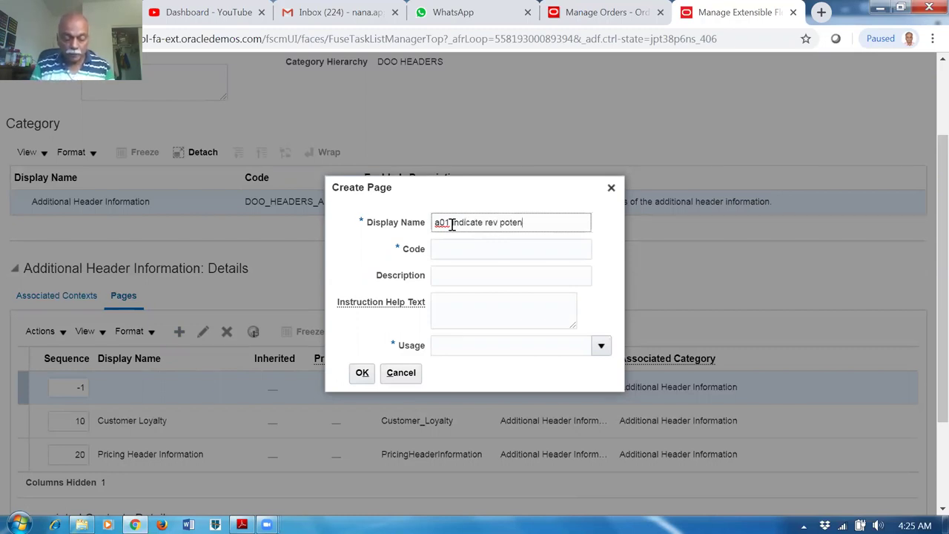
key("BackSpace")
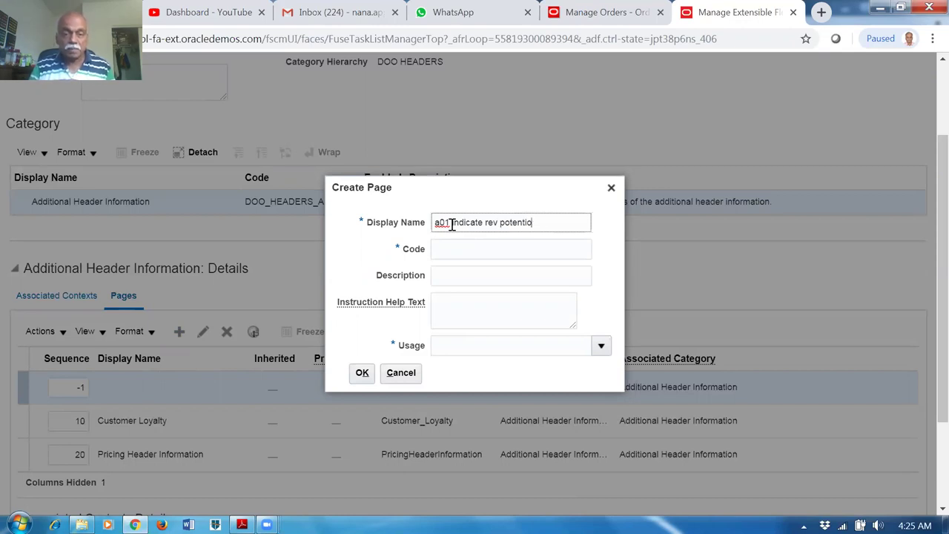
key("BackSpace")
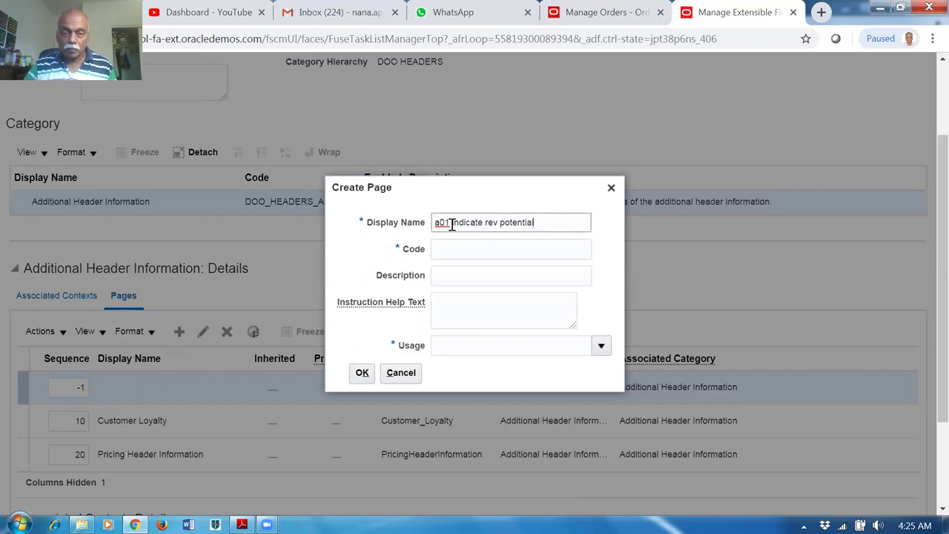
Copy the page's display name, "a01 indicate rev potential", into its code and description.
left_click_drag(563, 224, 347, 241)
key("ctrl+c")
left_click(462, 252)
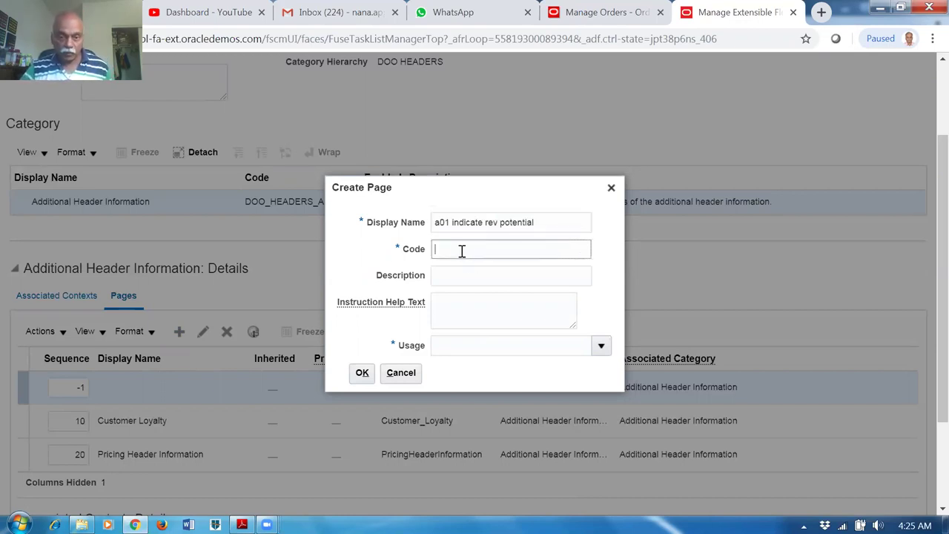
key("ctrl+v")
left_click(486, 277)
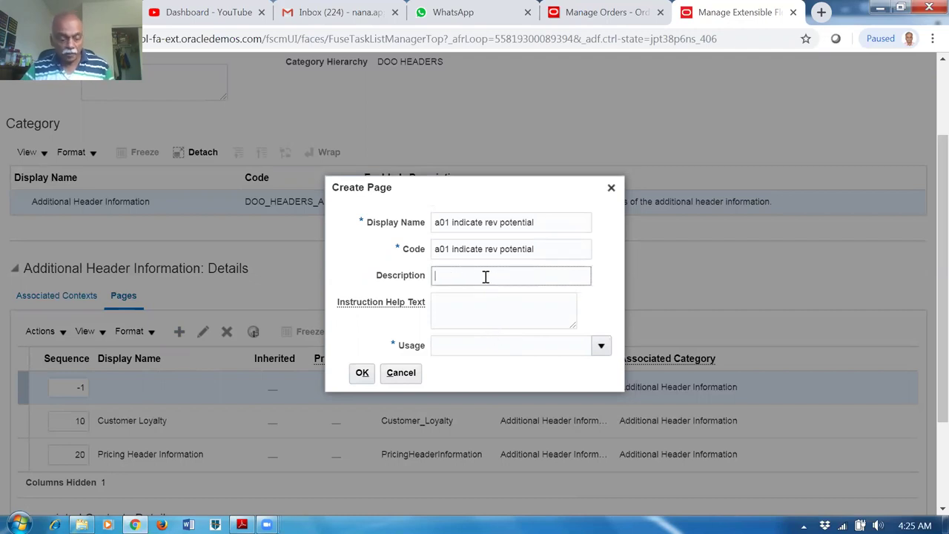
key("ctrl+v")
Set the instruction help text to "a01 indicate rev potential to be entered", choose the Additional Header Information usage, and create the page.
left_click(467, 309)
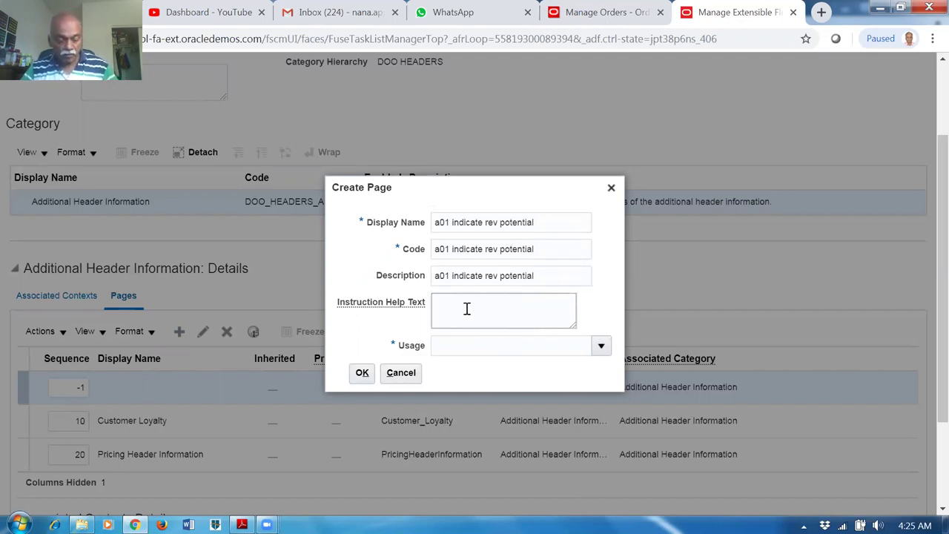
key("ctrl+v")
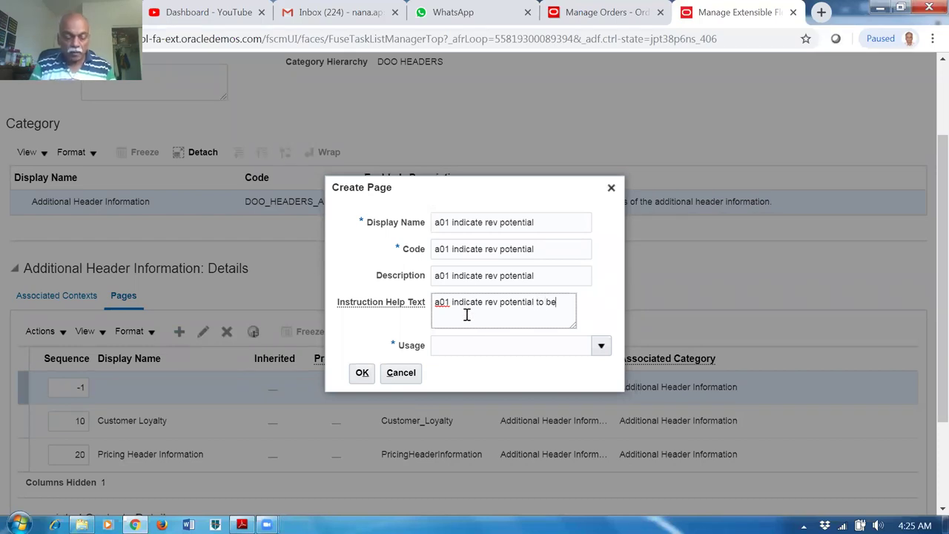
type("to be entered")
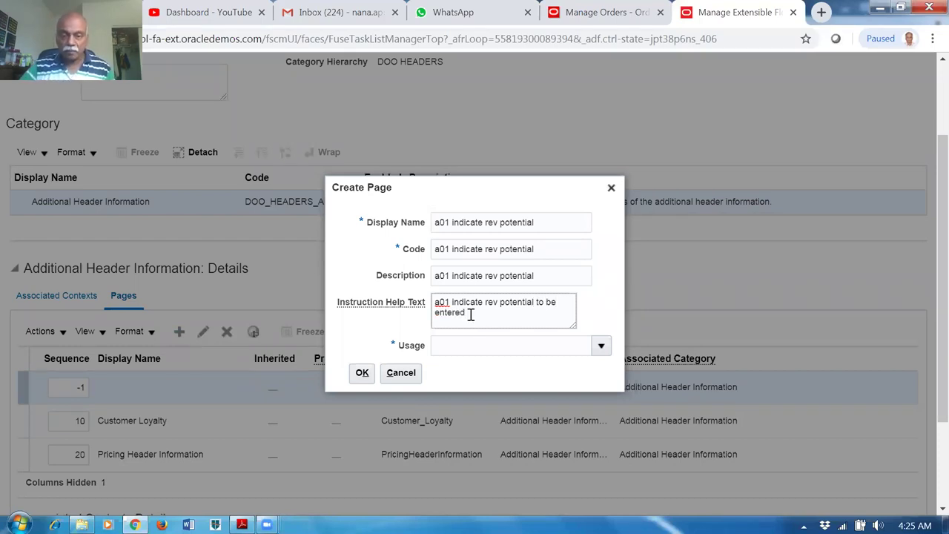
left_click(601, 345)
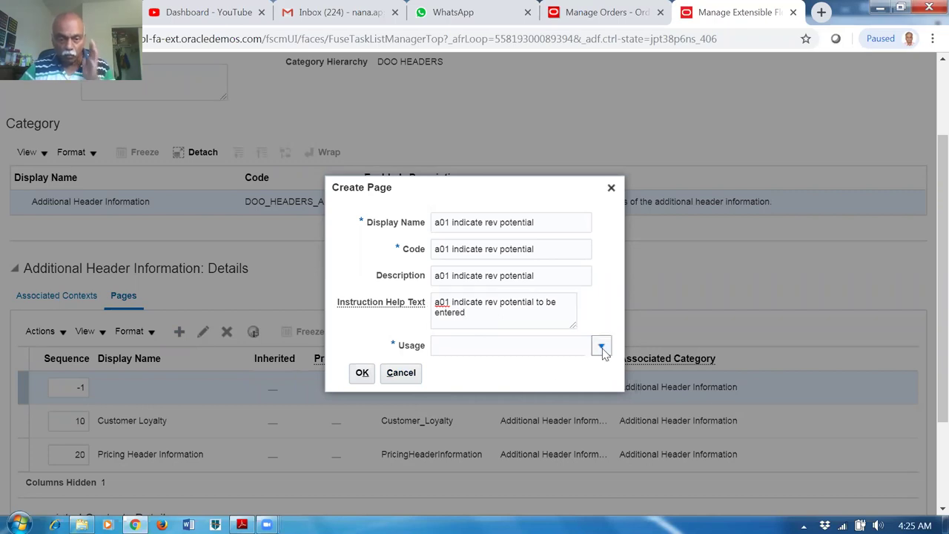
left_click(600, 384)
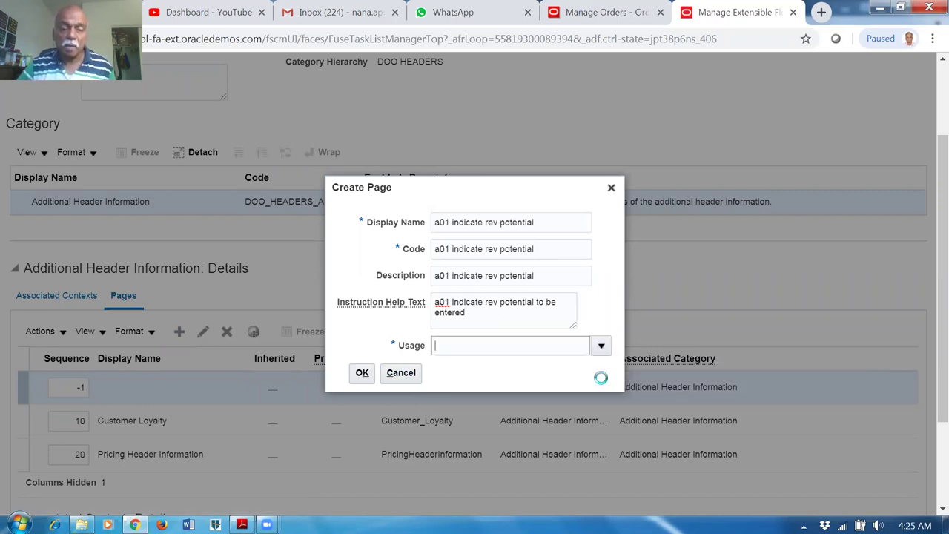
left_click(365, 376)
Find the a01_Rev_Potential context by the name a01 and add it to the "a01 indicate rev potential" page's associated contexts.
scroll(259, 360, "down", 2)
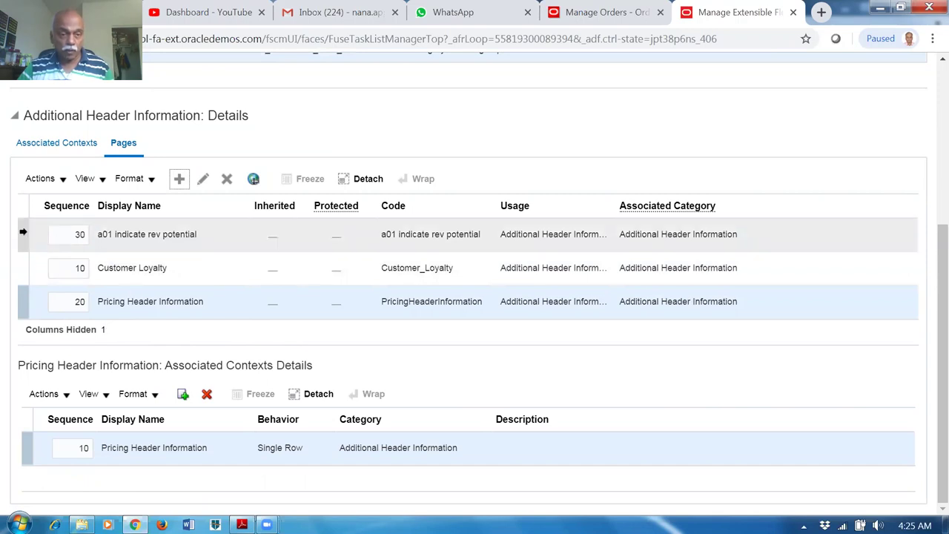
left_click(23, 232)
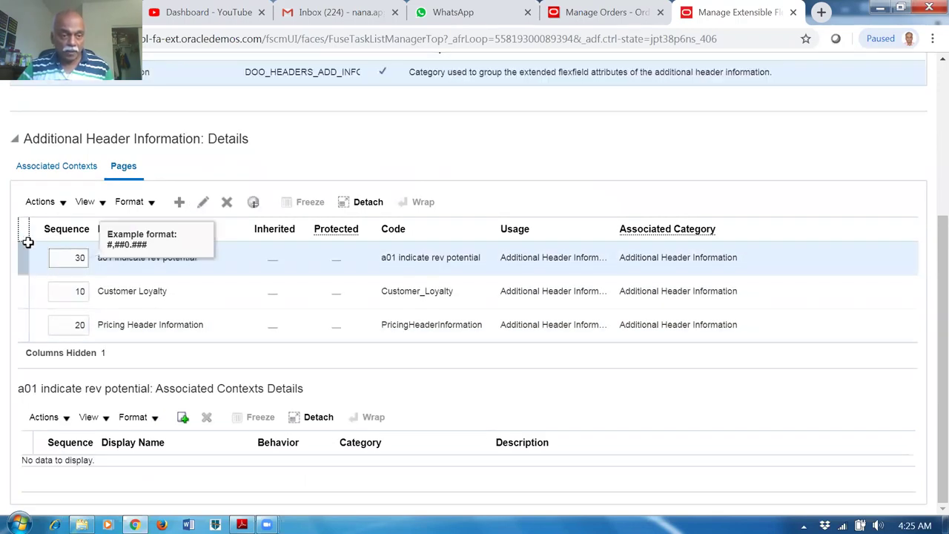
left_click(23, 255)
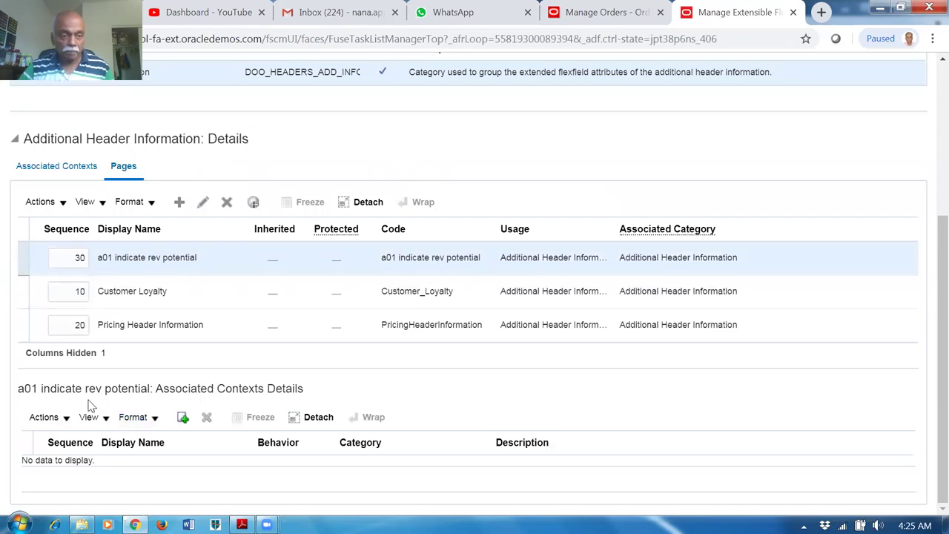
left_click_drag(191, 389, 294, 389)
left_click(42, 418)
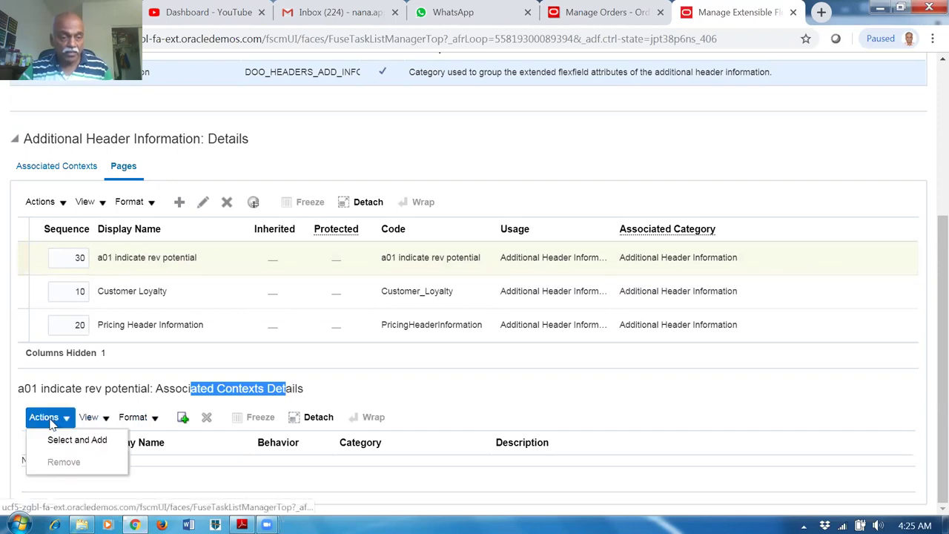
left_click(53, 438)
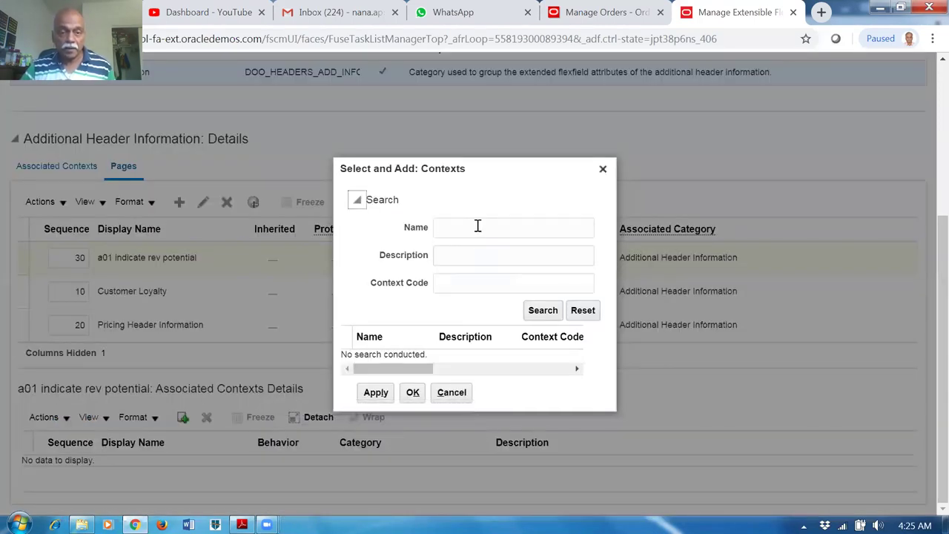
left_click(478, 227)
type("a01")
left_click(539, 311)
left_click(464, 361)
left_click(391, 399)
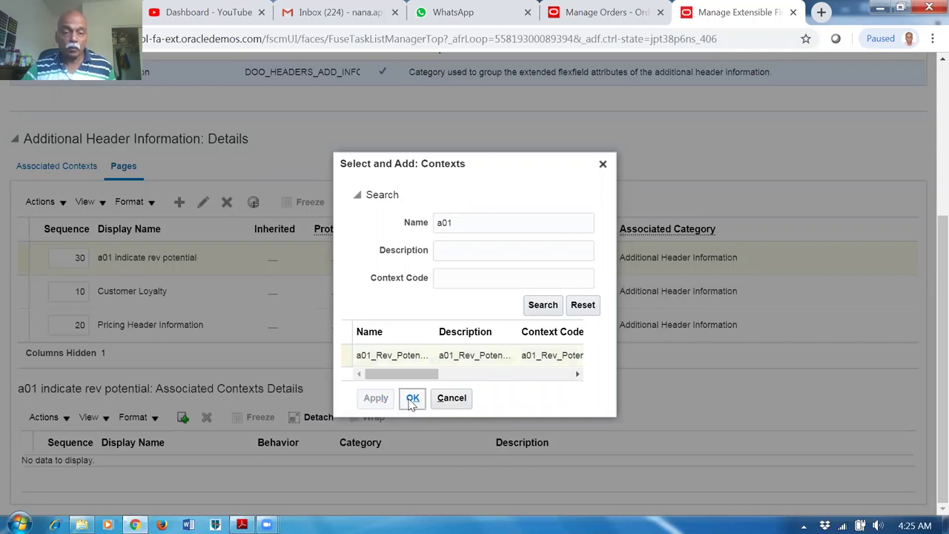
left_click(412, 393)
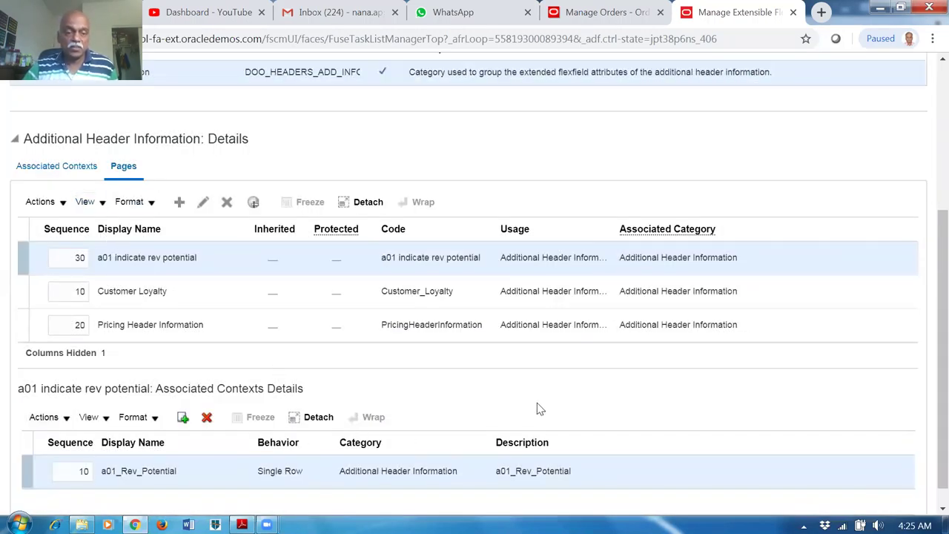
Save and close the Header Information flexfield with its new page and context association.
scroll(536, 408, "up", 3)
left_click(788, 90)
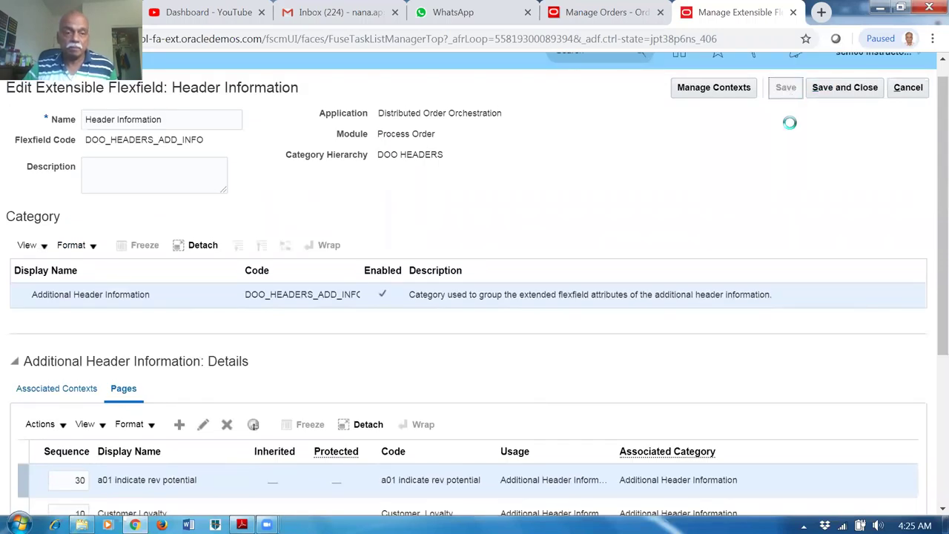
left_click(851, 92)
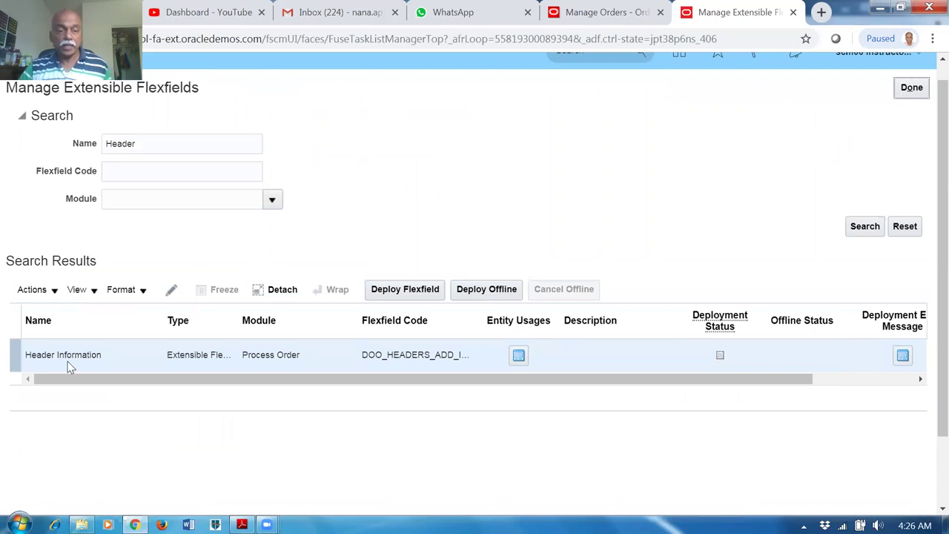
Reopen the Header Information flexfield and check the details of the Additional Header Information category's "a01 indicate rev potential" page without changing them.
left_click(171, 289)
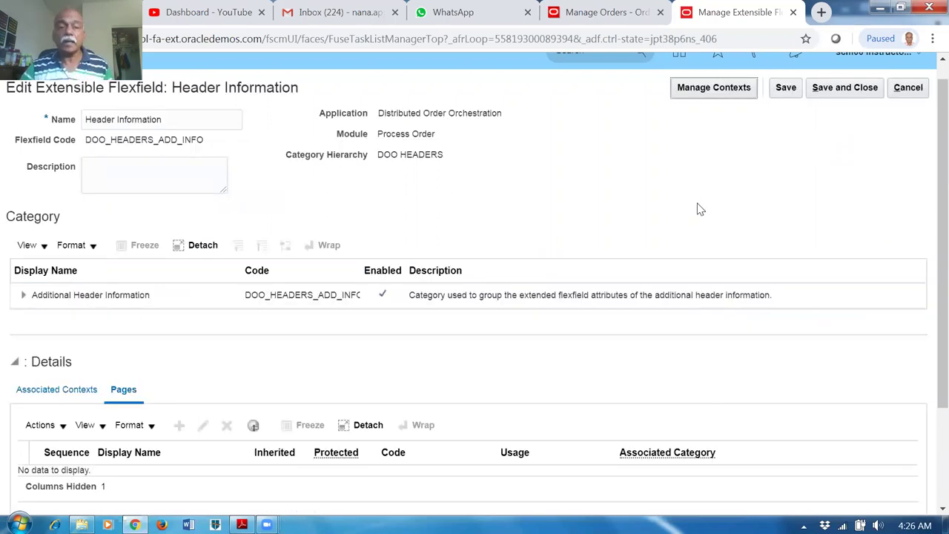
scroll(702, 211, "down", 3)
left_click(189, 165)
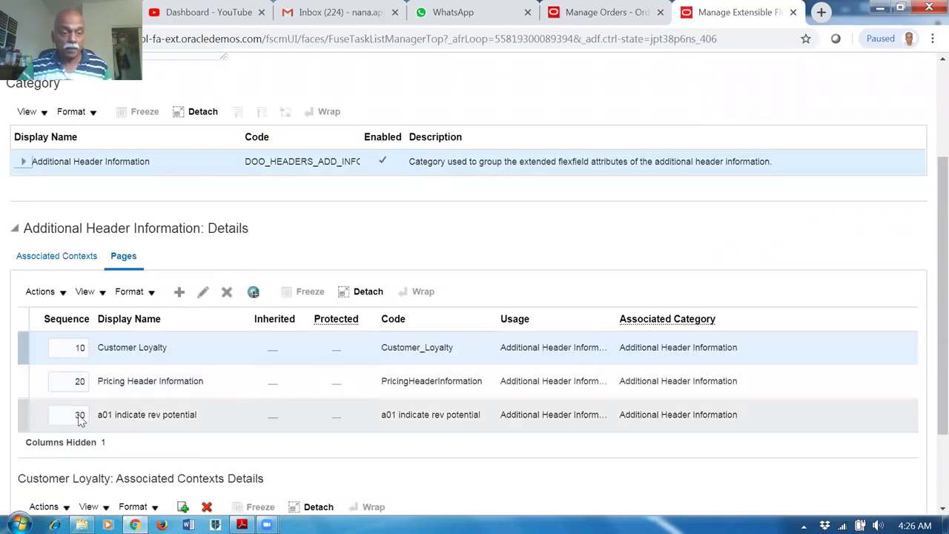
left_click(23, 419)
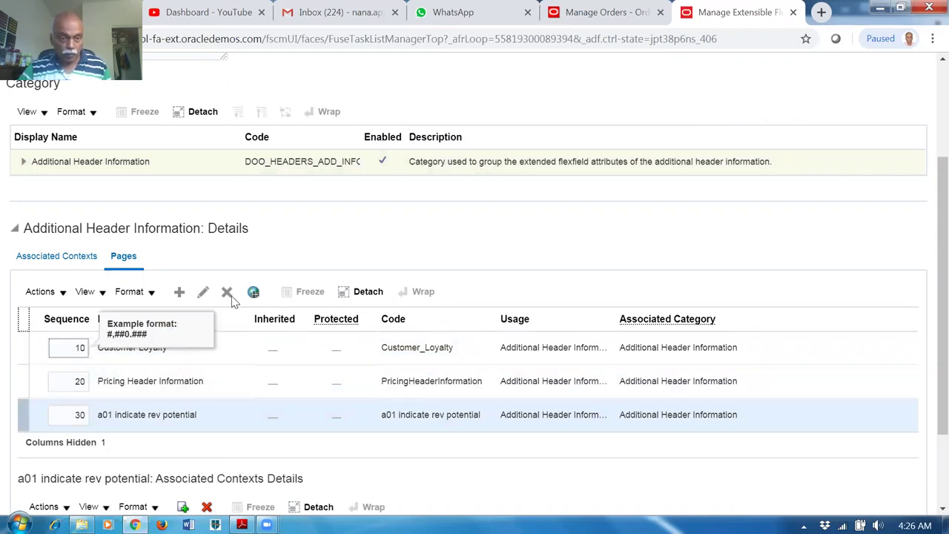
left_click(202, 291)
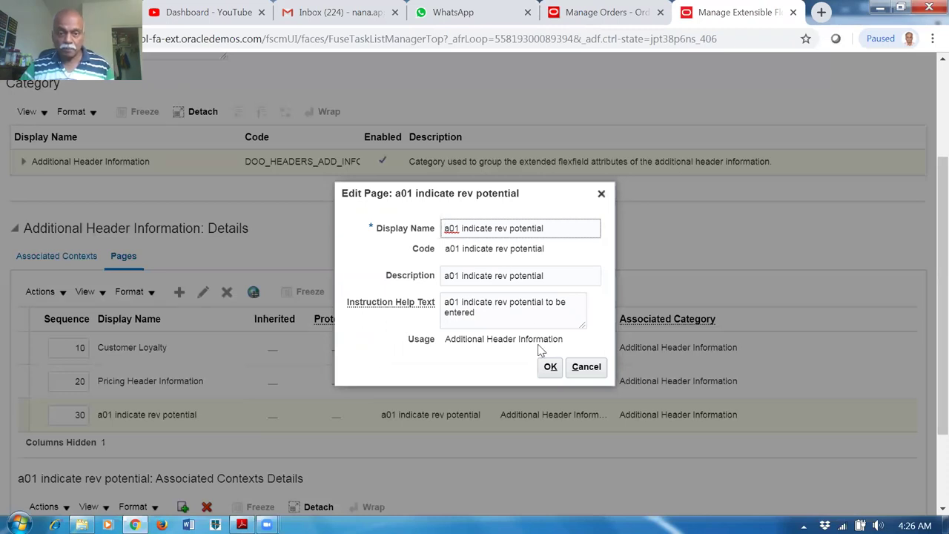
left_click(586, 366)
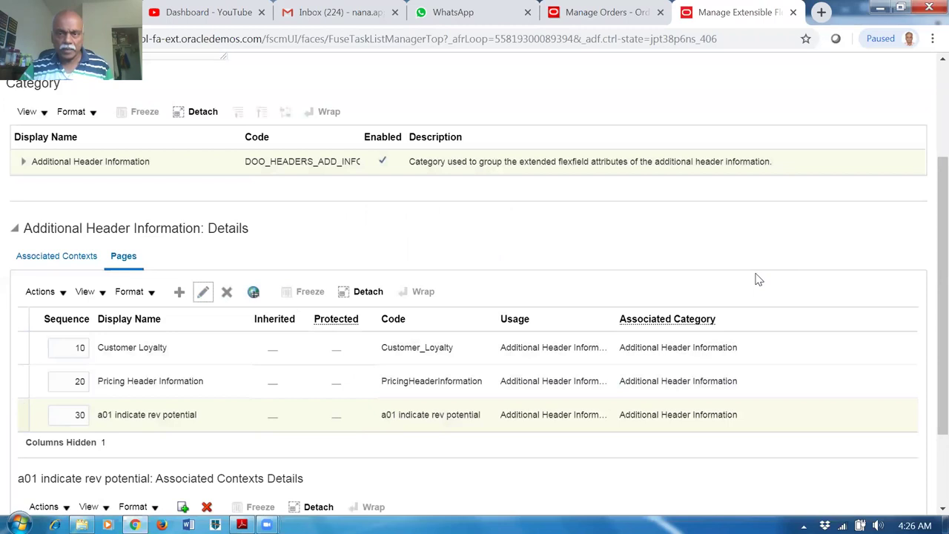
Search the flexfield's contexts for the display name a01 and open the a01_Rev_Potential context.
scroll(752, 275, "up", 3)
left_click(714, 113)
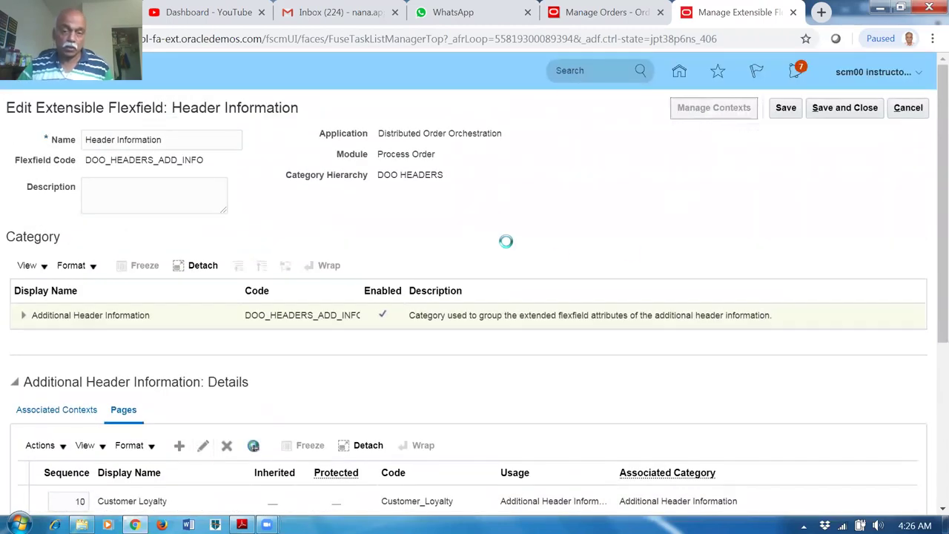
left_click(142, 205)
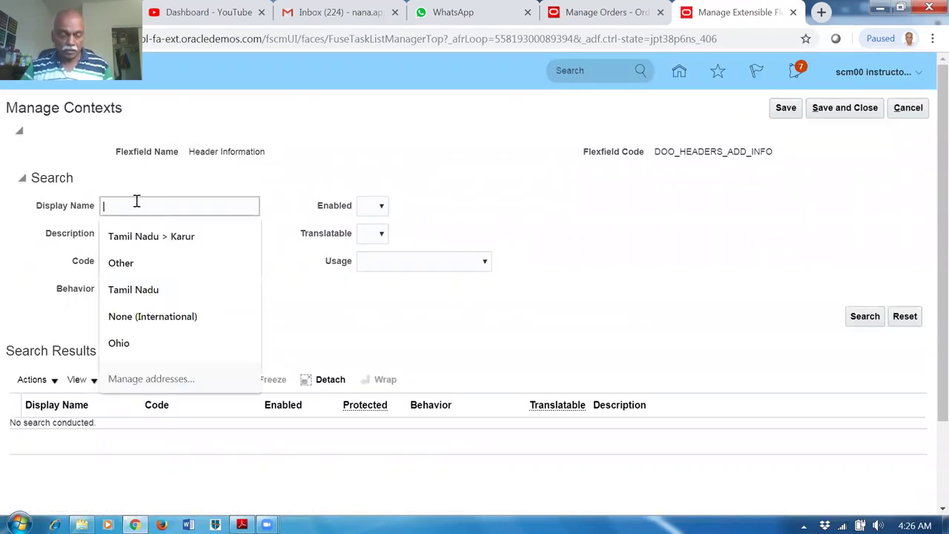
type("a01")
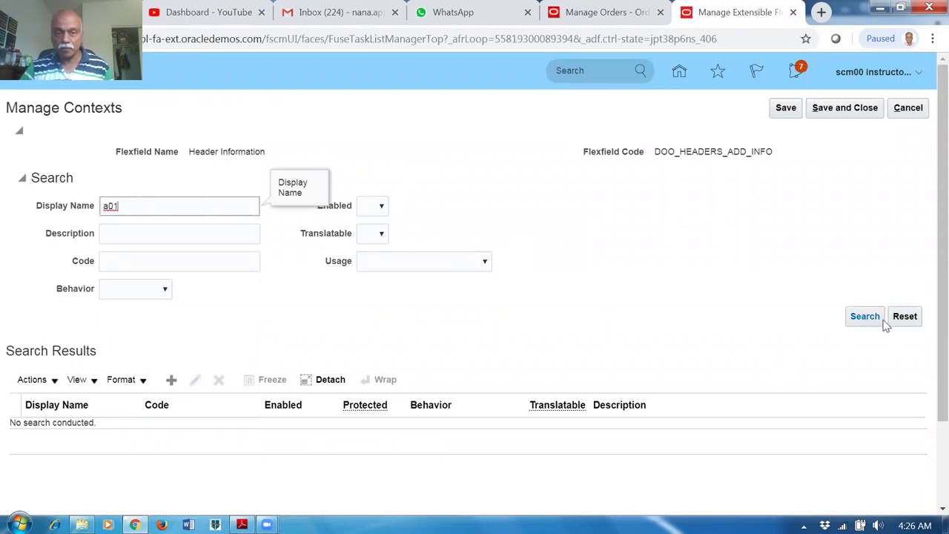
left_click(875, 321)
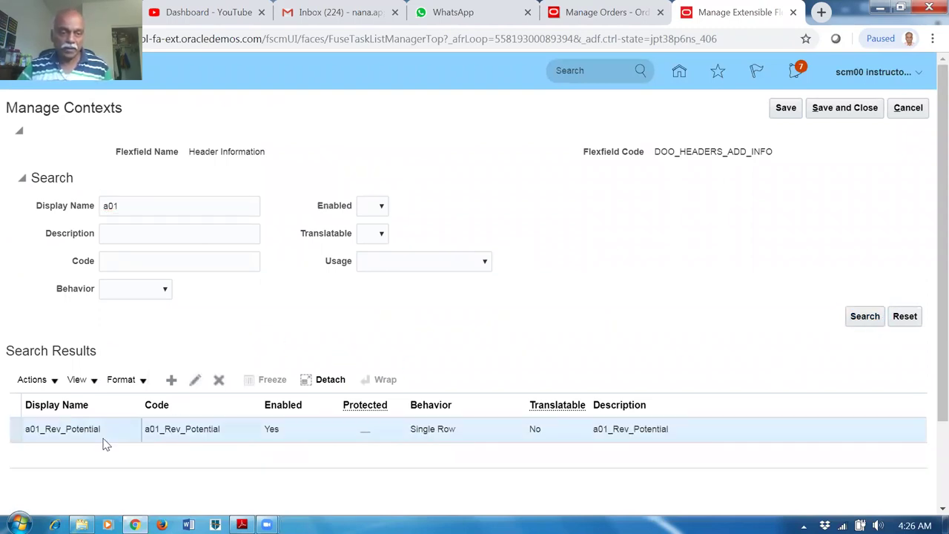
left_click(195, 381)
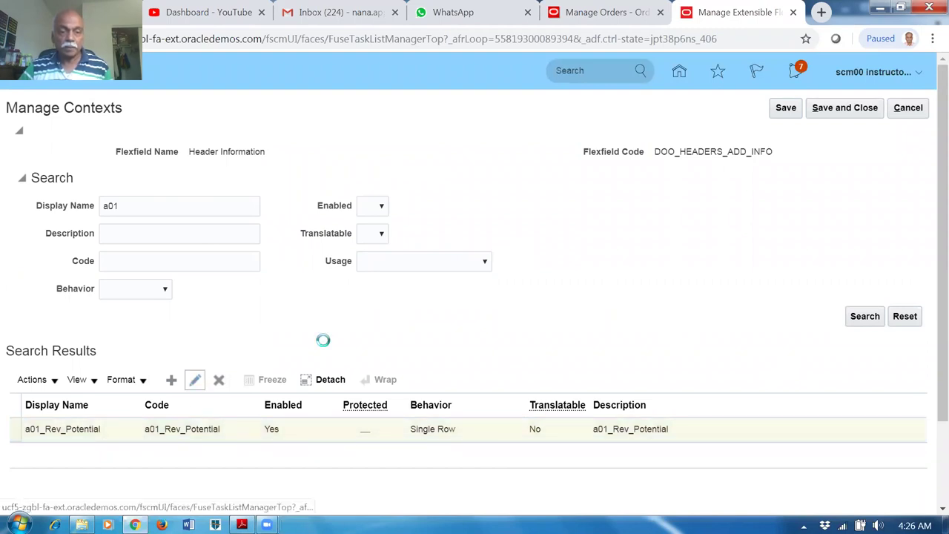
Review the a01_Rev_Potential context's associated categories and associated pages, and leave the context without editing it.
scroll(314, 337, "down", 2)
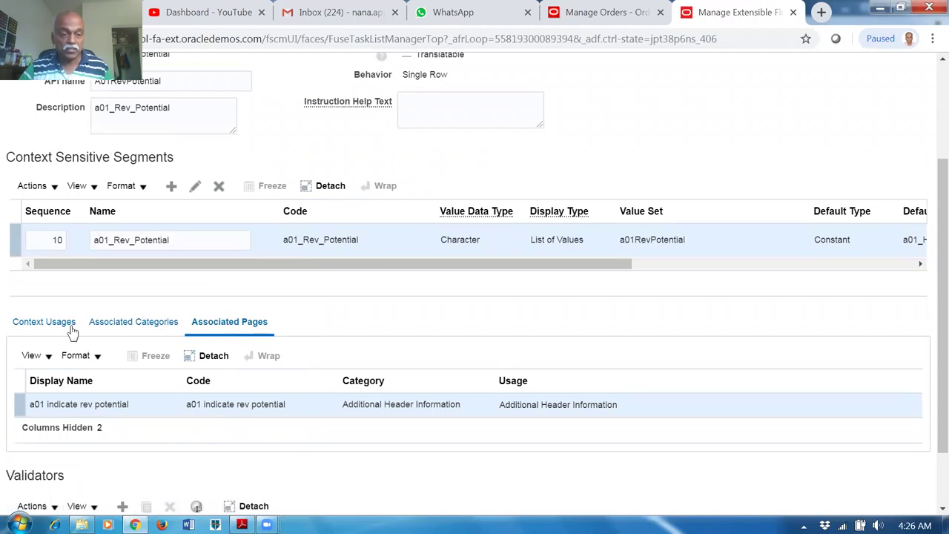
left_click(99, 330)
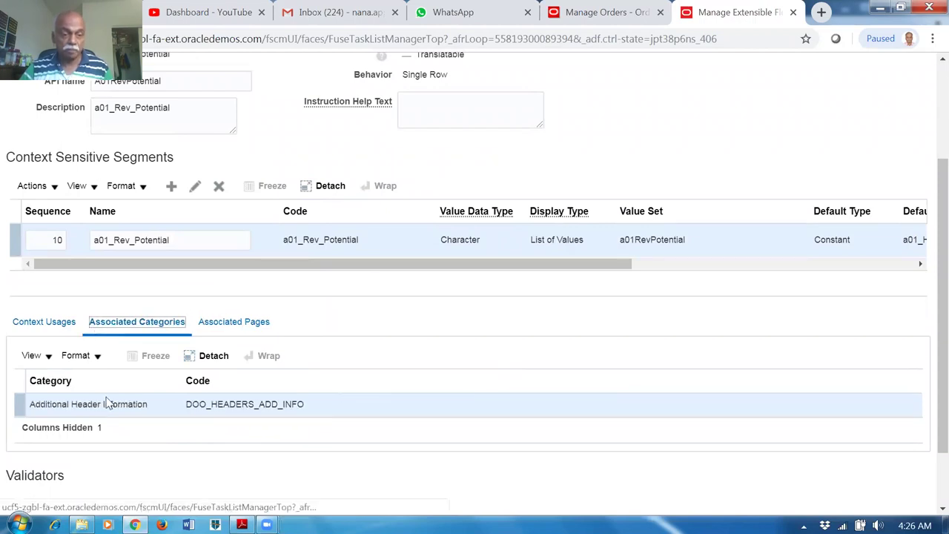
left_click(234, 324)
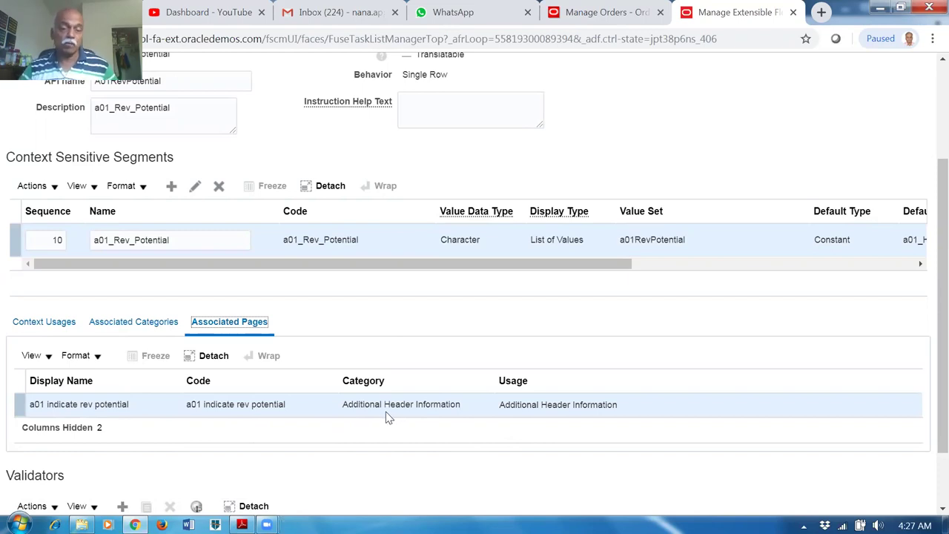
left_click(343, 330)
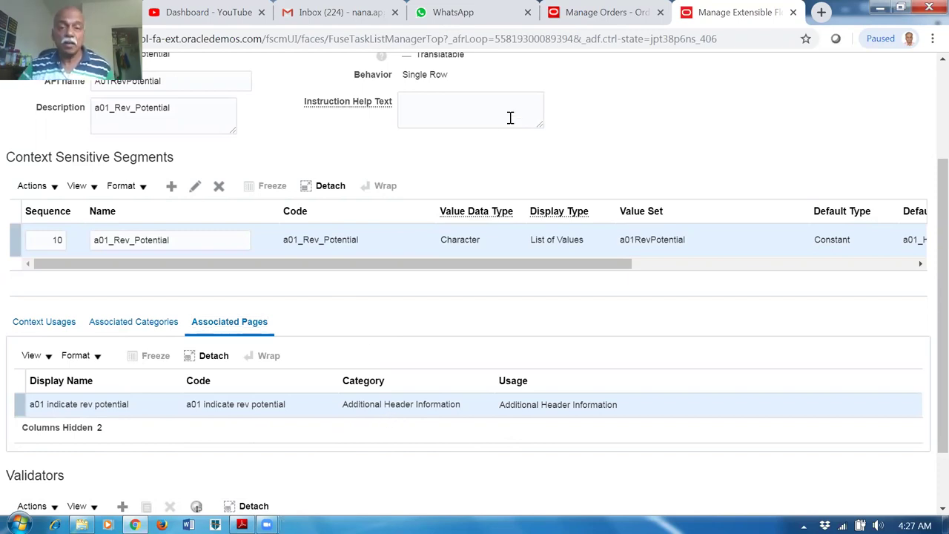
scroll(676, 185, "up", 3)
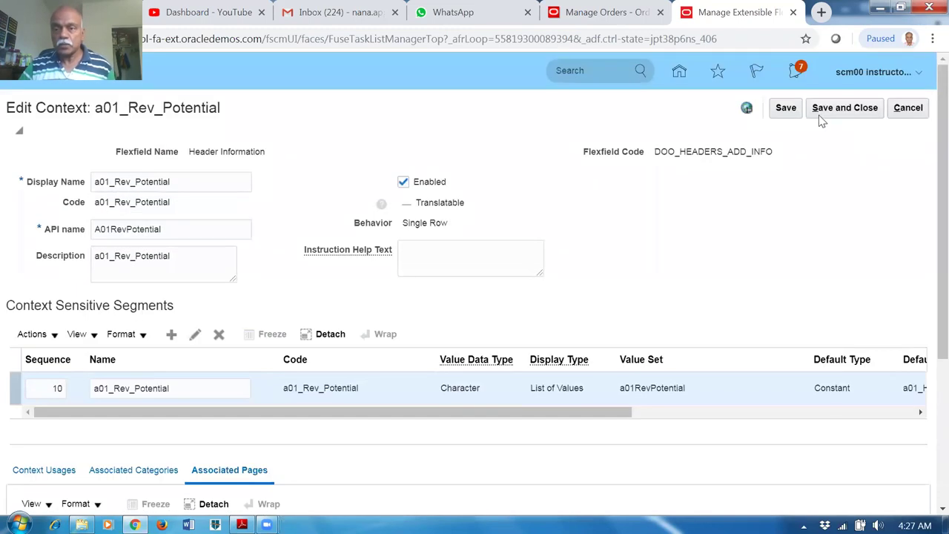
left_click(922, 112)
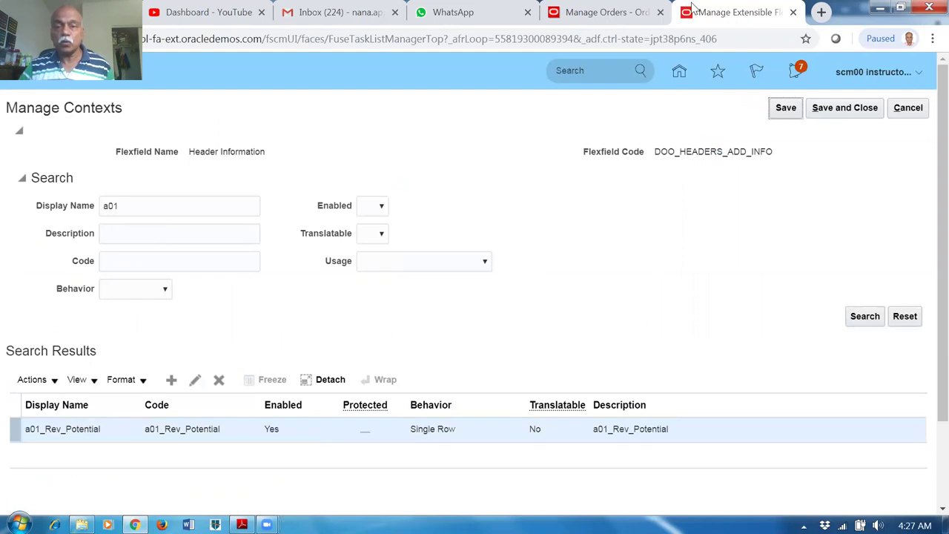
right_click(735, 18)
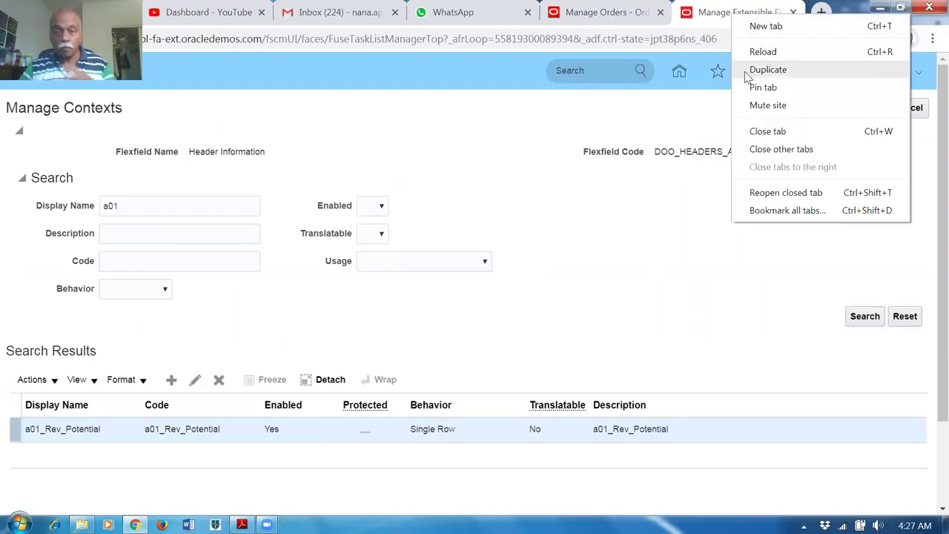
left_click(634, 234)
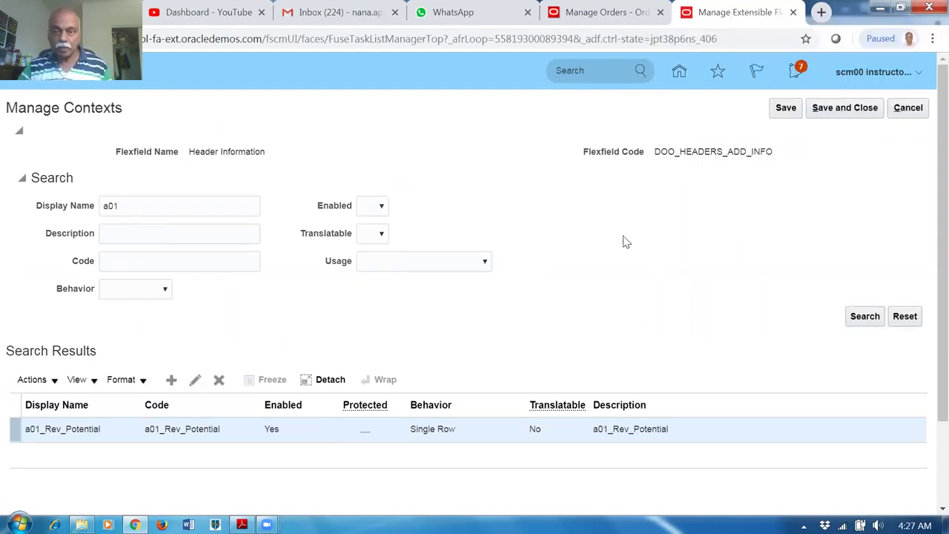
Save and close the contexts and the Header Information flexfield, and deploy the flexfield.
left_click(863, 111)
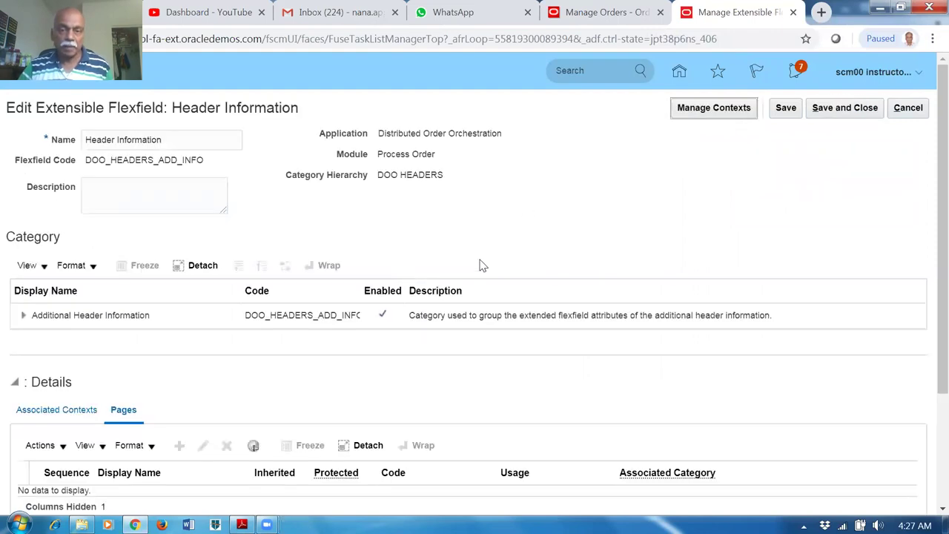
left_click(838, 110)
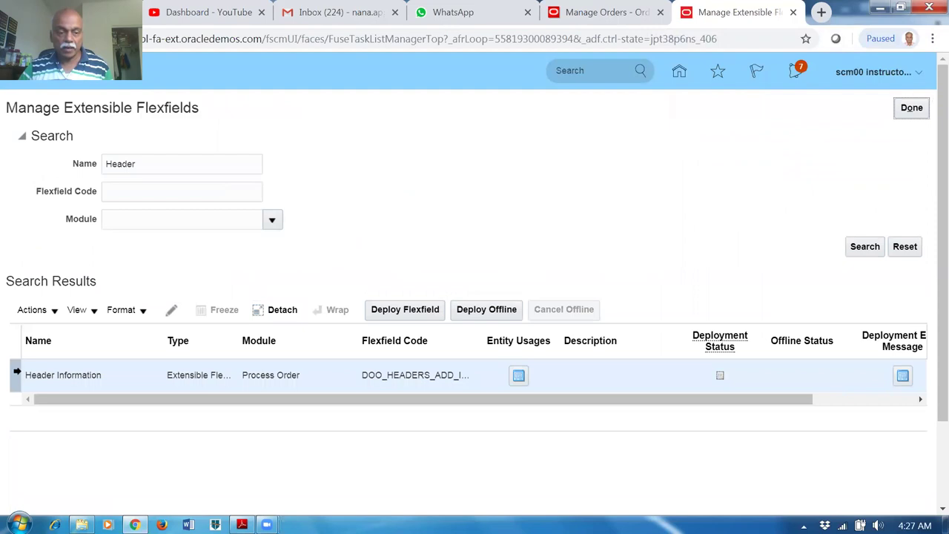
left_click(433, 311)
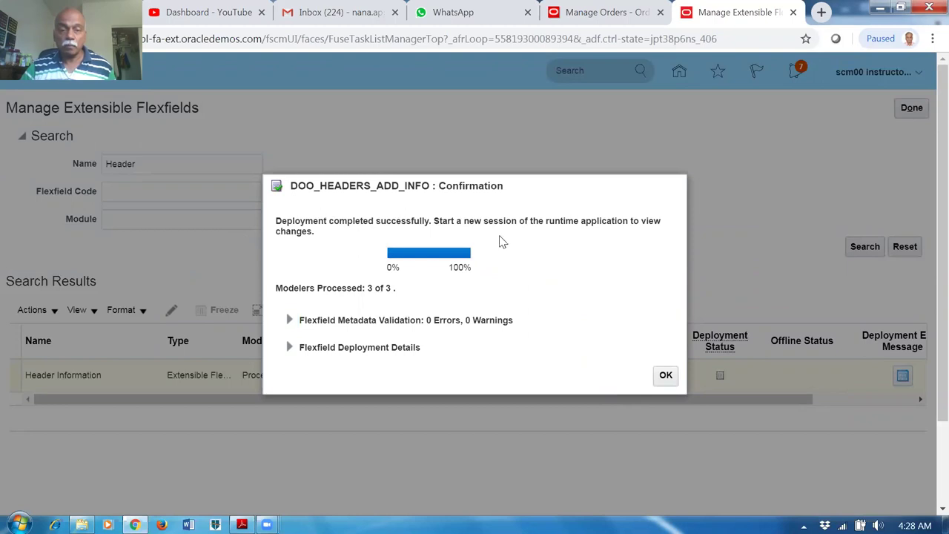
left_click_drag(501, 241, 556, 292)
left_click(666, 375)
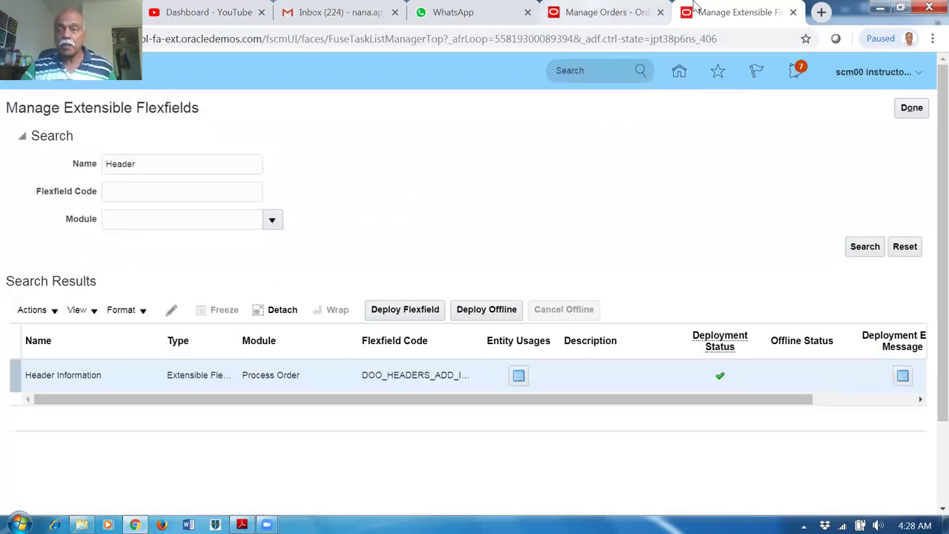
Duplicate the browser tab and open Scheduled Processes from the Tools group on the home page.
right_click(755, 15)
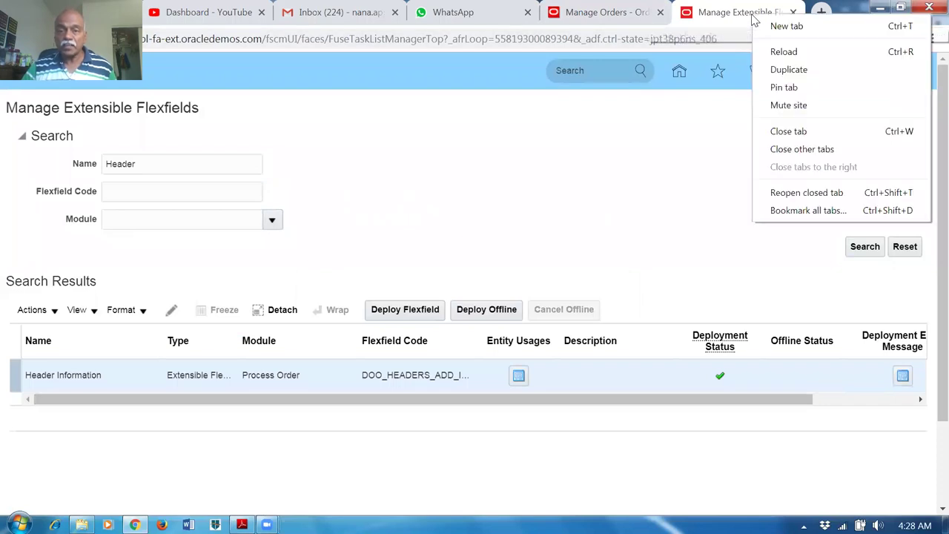
left_click(792, 70)
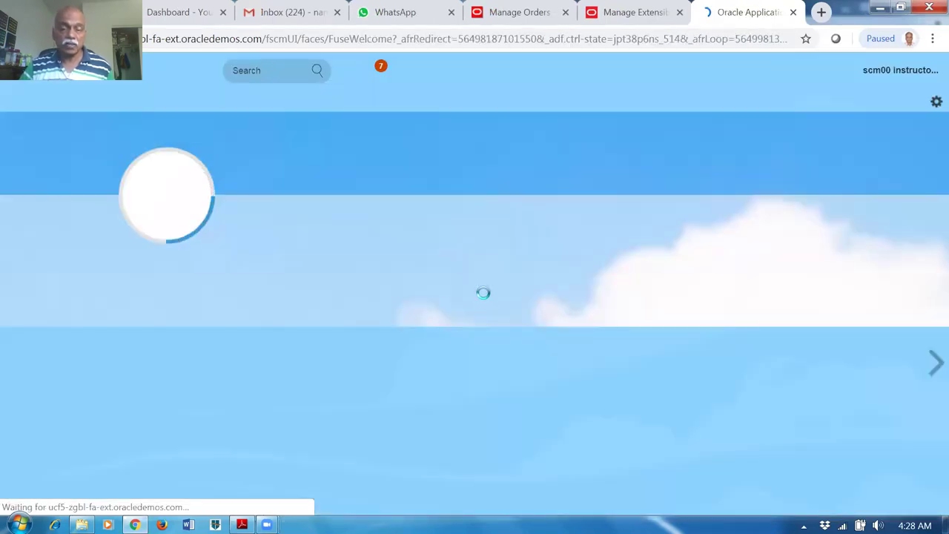
scroll(486, 297, "down", 3)
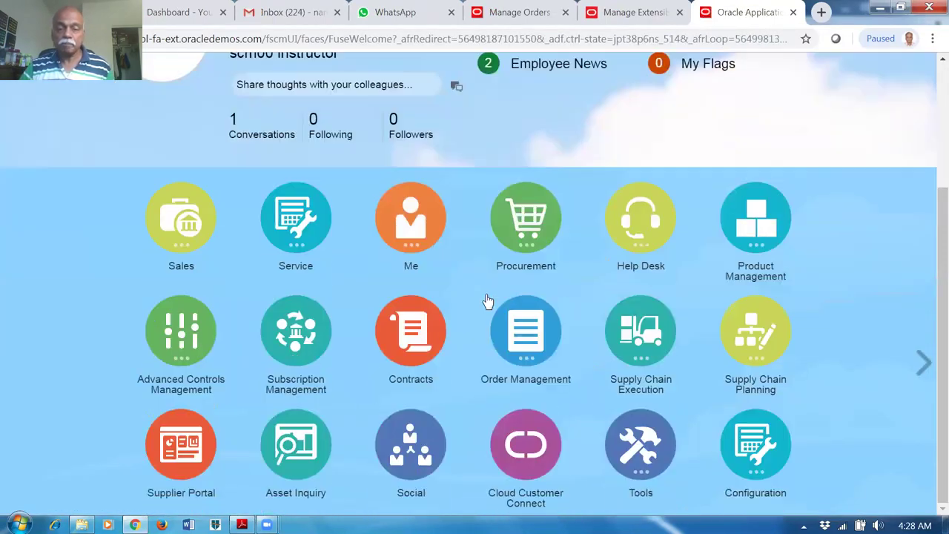
left_click(657, 455)
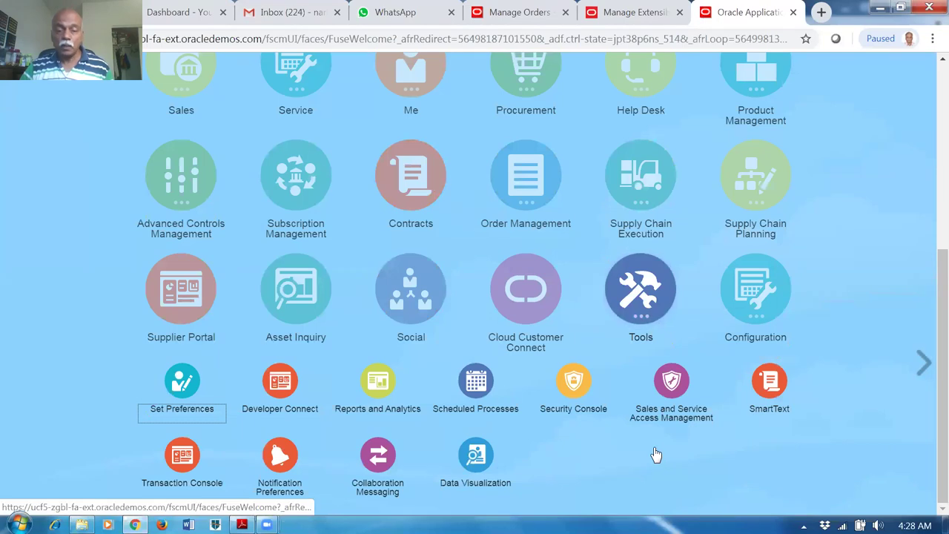
left_click(481, 392)
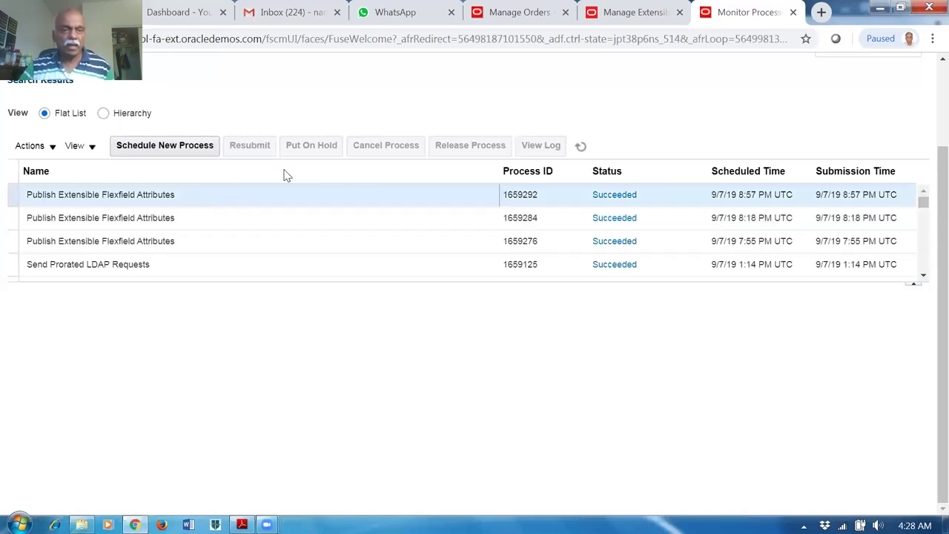
Schedule a new job found with the name publish%ext%, Publish Extensible Flexfield Attributes, and submit it to run as soon as possible.
left_click(172, 154)
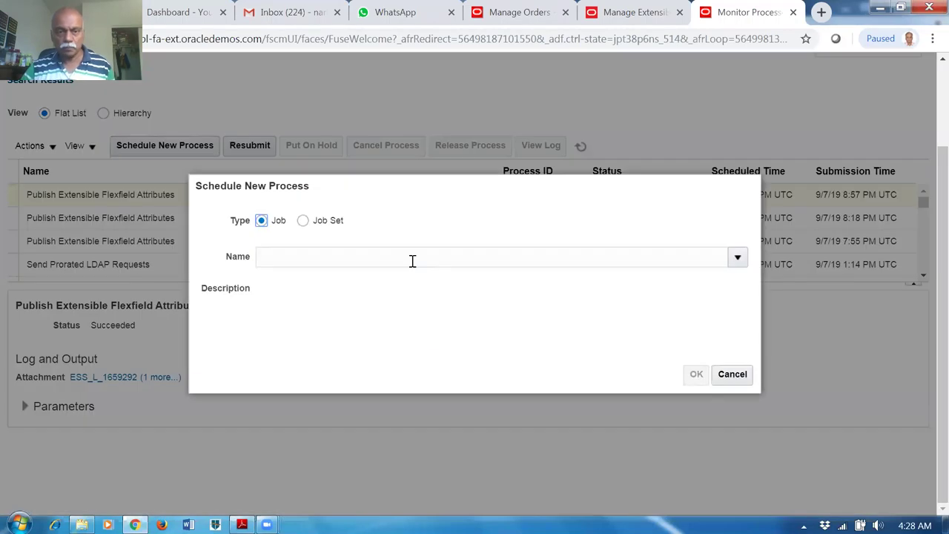
left_click(404, 257)
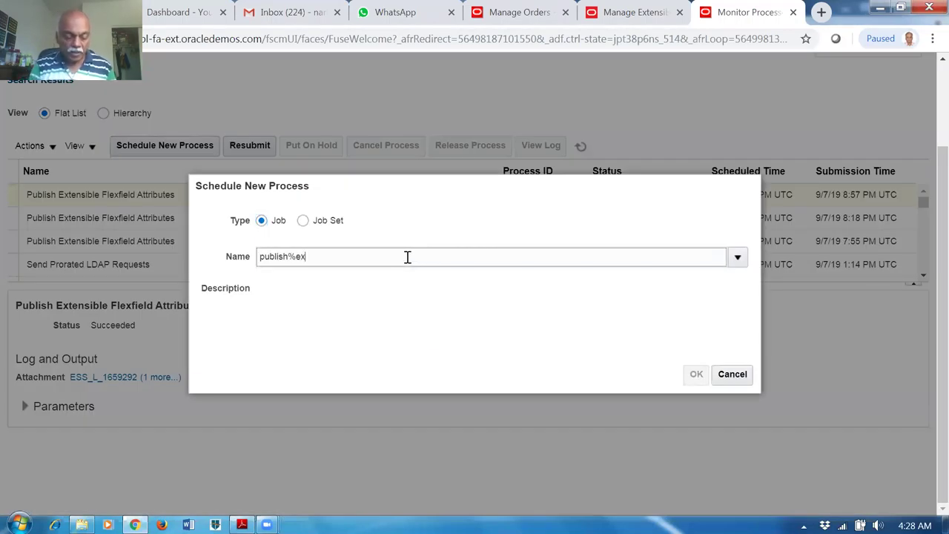
key("Tab")
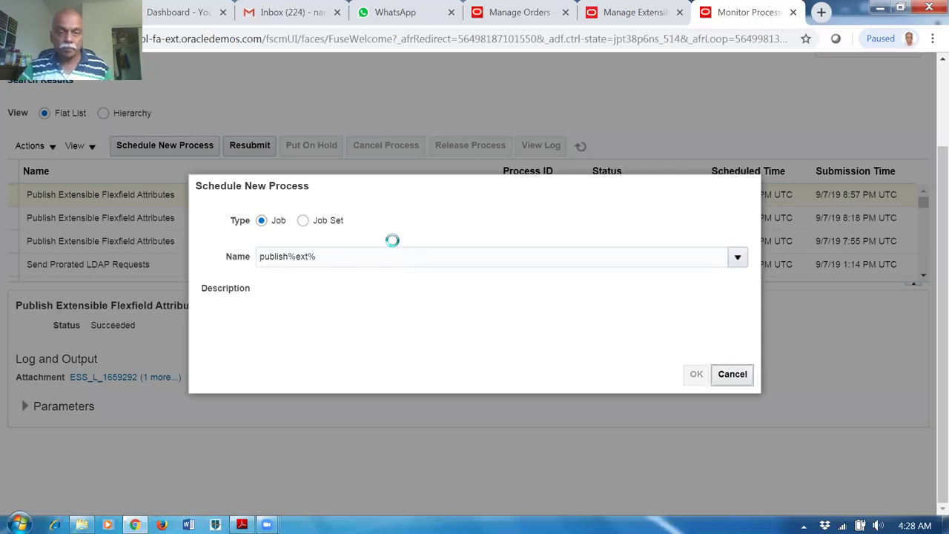
left_click(696, 374)
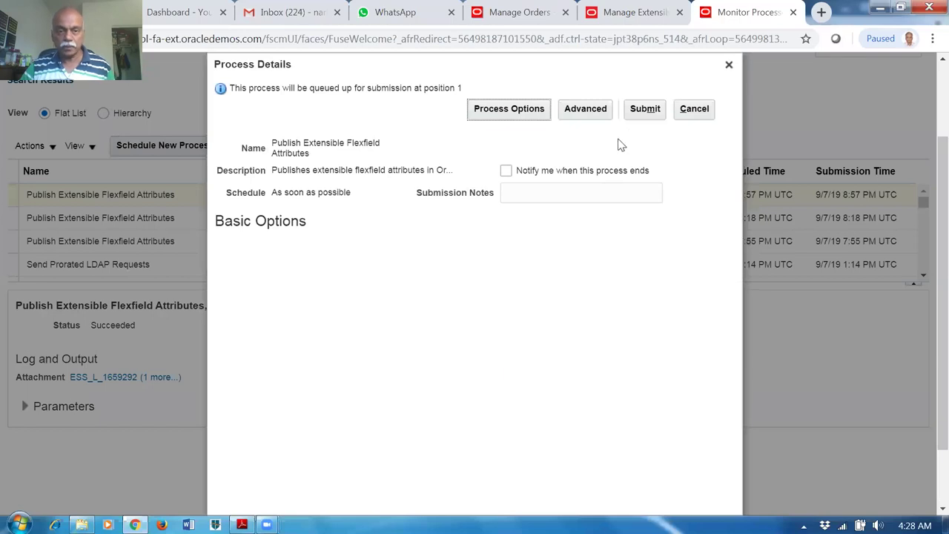
left_click(642, 109)
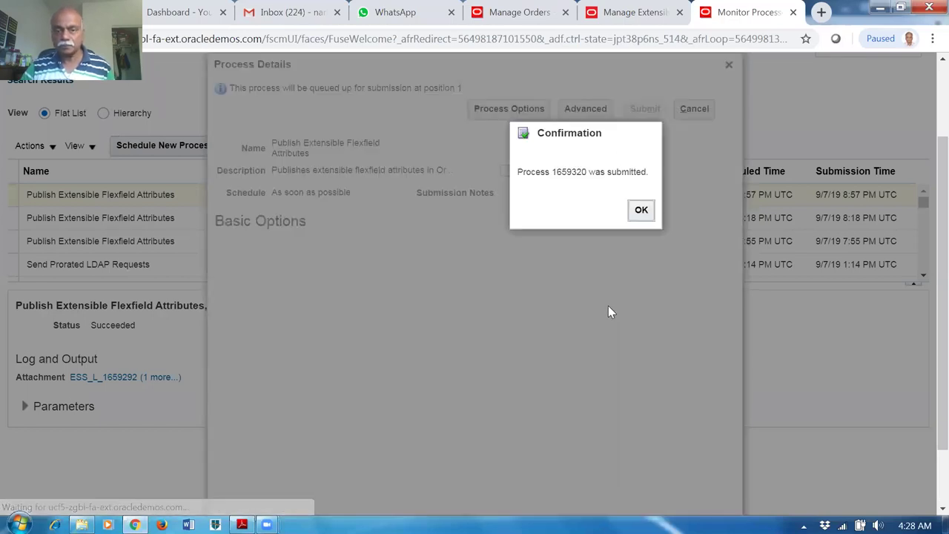
left_click(639, 211)
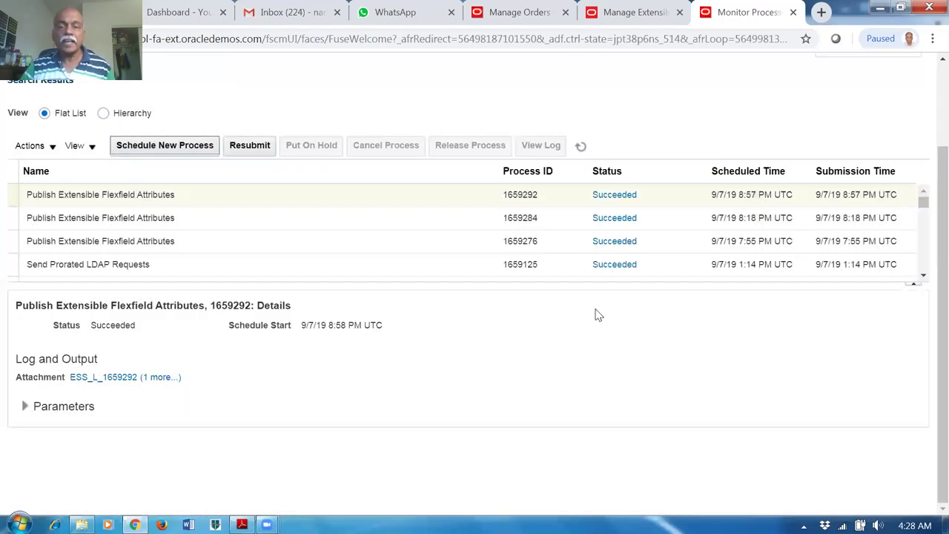
Refresh the scheduled processes list to check the publish job, and finish the Manage Extensible Flexfields task in its own browser tab.
left_click(582, 148)
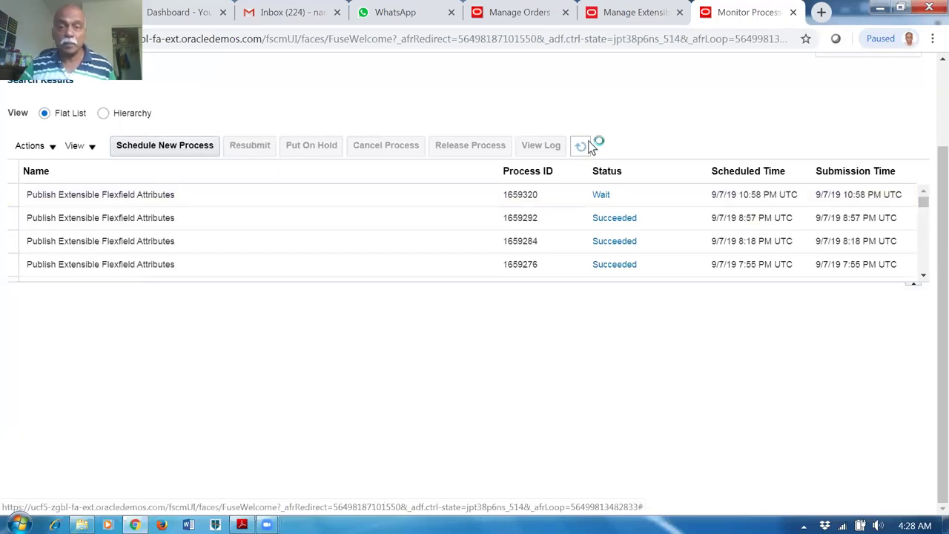
left_click(631, 15)
left_click(913, 111)
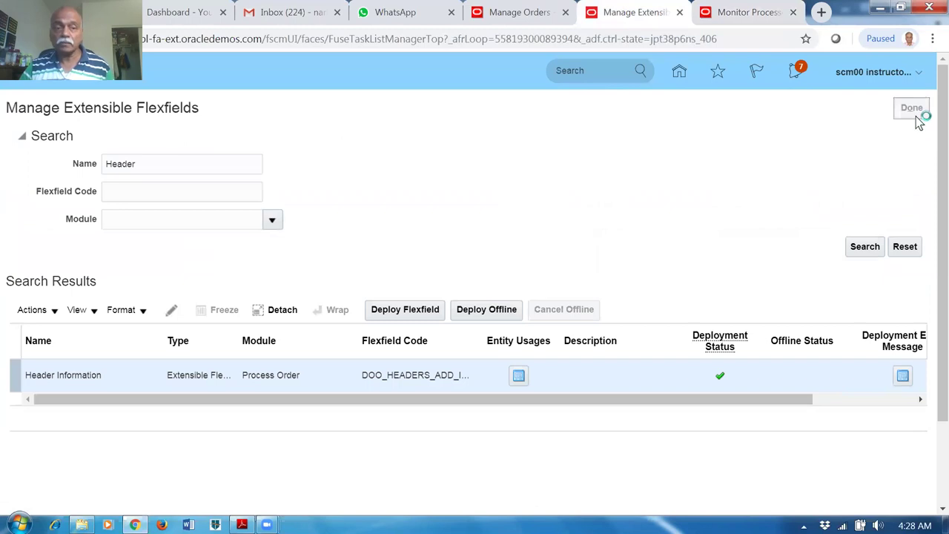
left_click(924, 110)
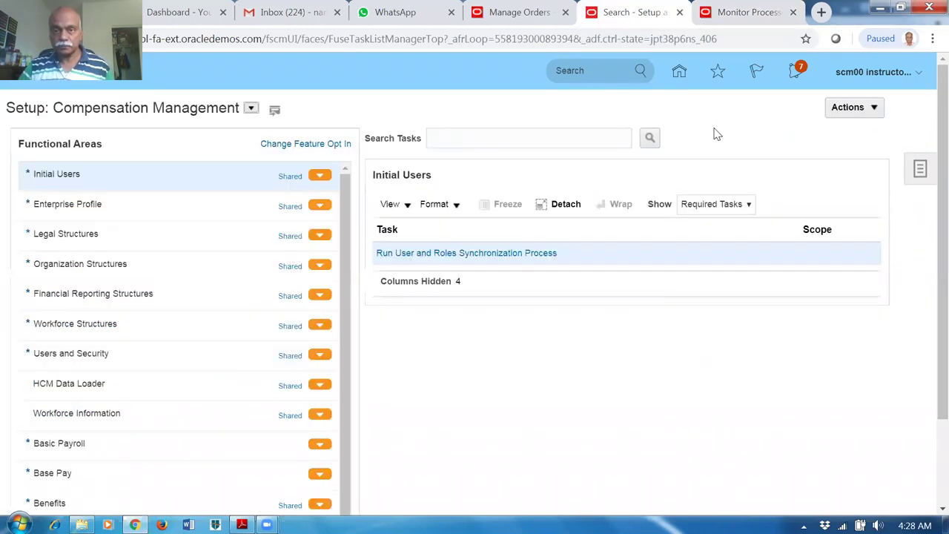
left_click(752, 15)
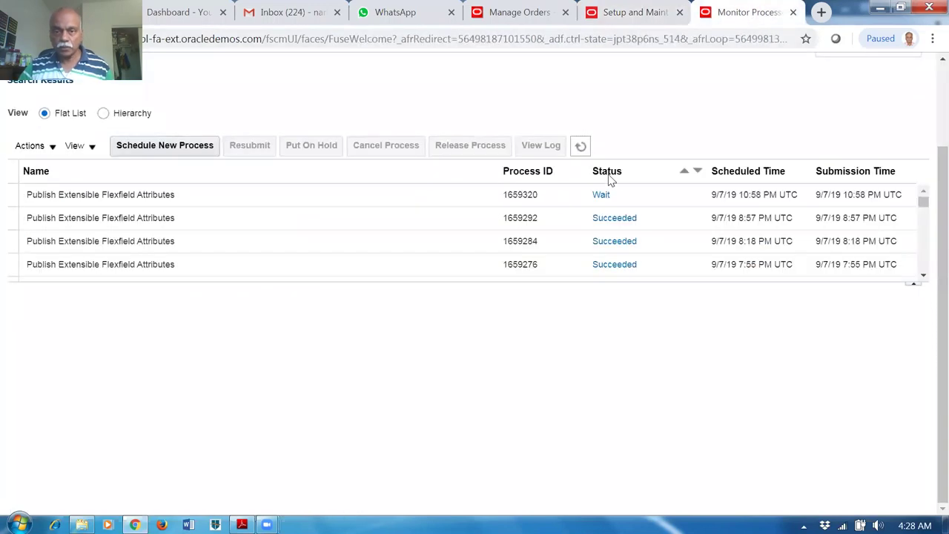
left_click(581, 148)
Return to the home page from the Setup and Maintenance tab, open Order Management, and start a new order.
left_click(642, 16)
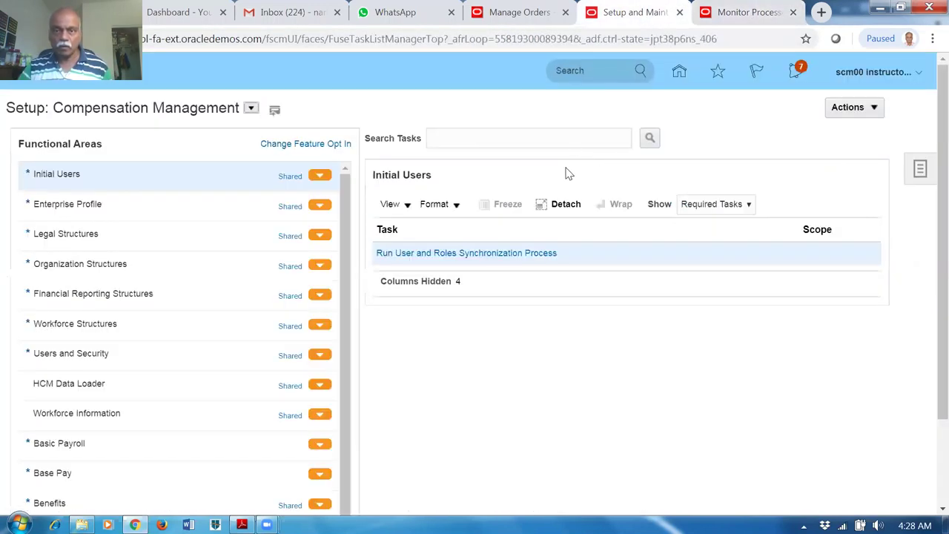
left_click(676, 80)
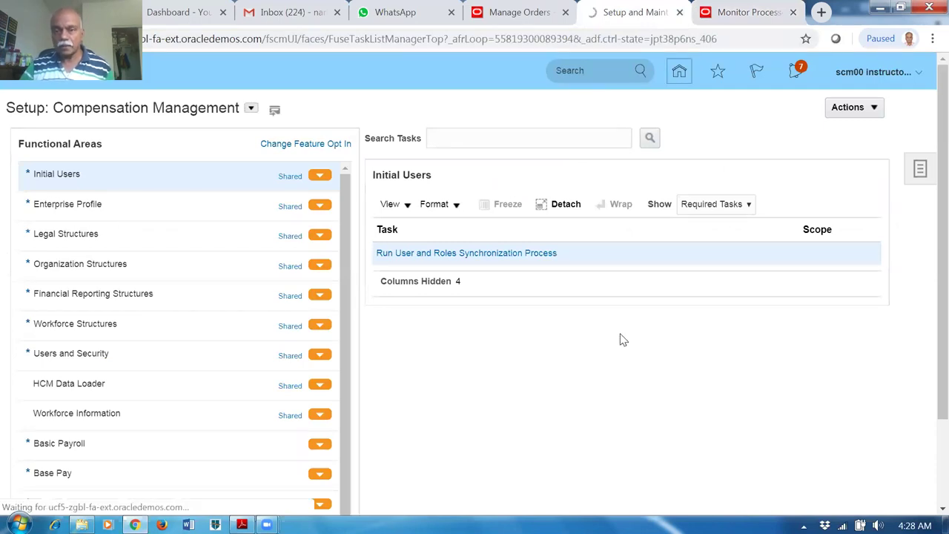
scroll(618, 339, "down", 2)
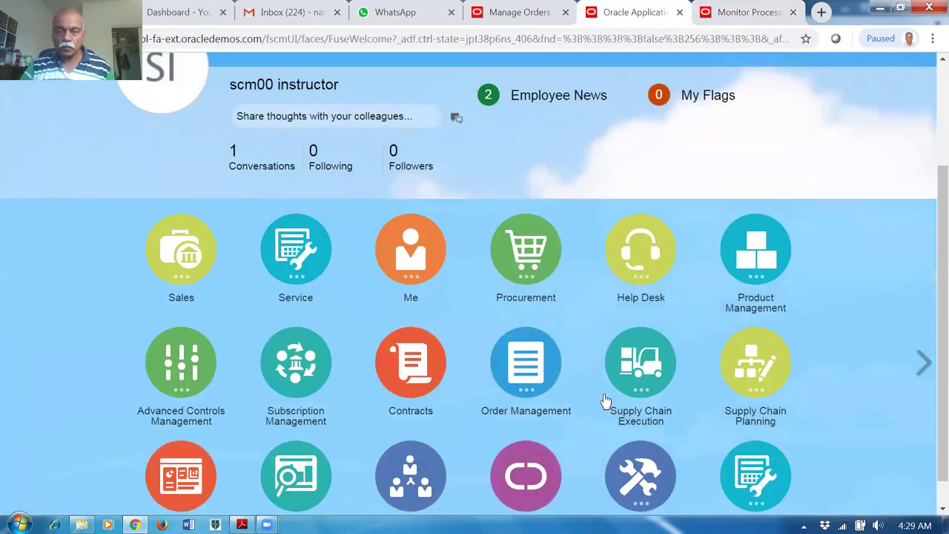
left_click(540, 380)
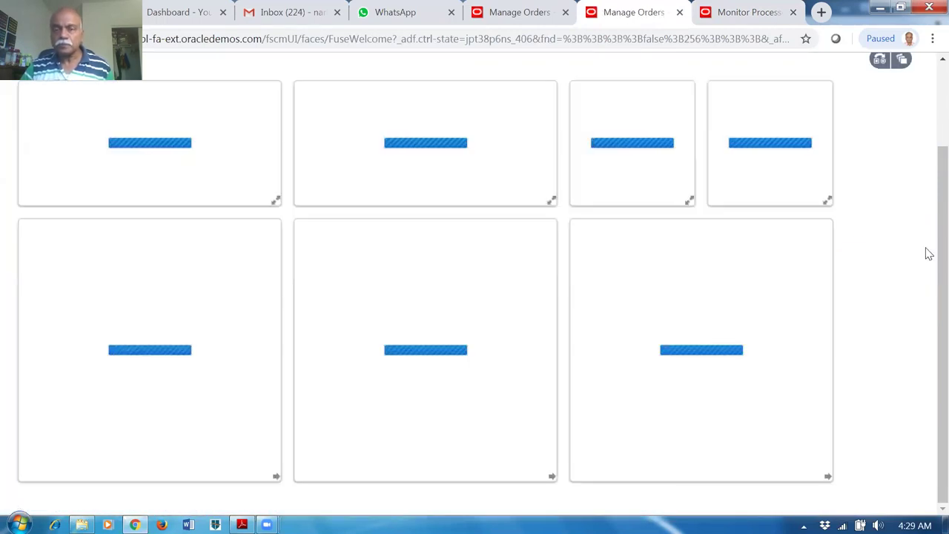
left_click(890, 112)
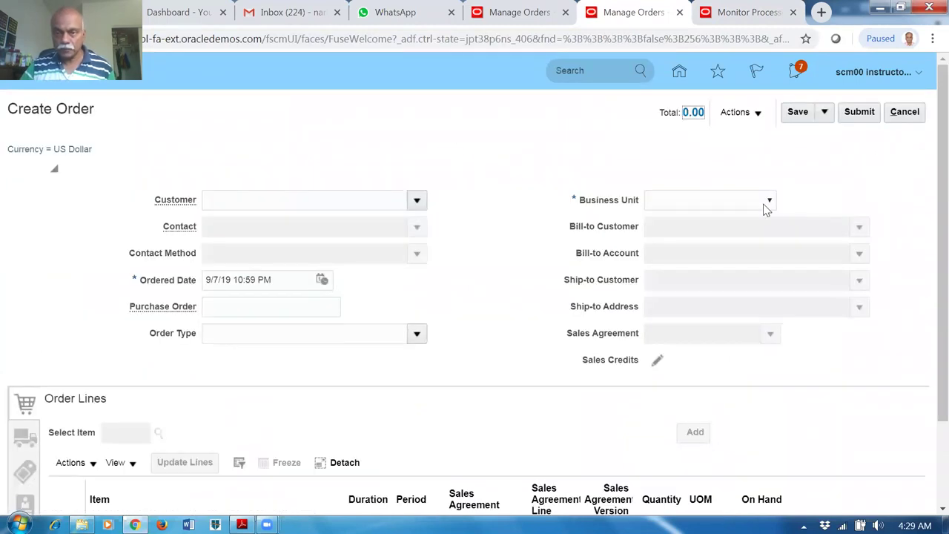
Set the new order's business unit to US1 Business Unit and its customer to Computer Service and Rentals.
left_click(768, 203)
left_click_drag(770, 273, 776, 399)
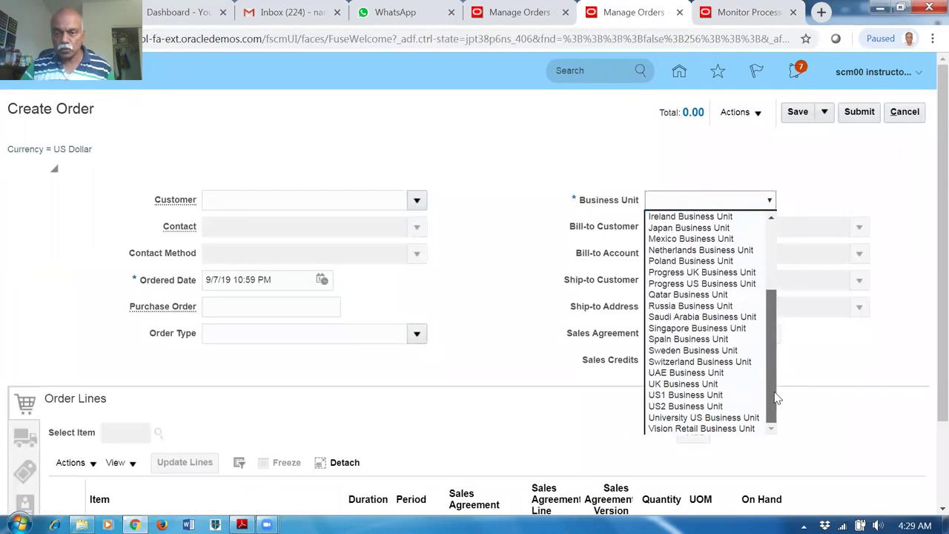
left_click(747, 399)
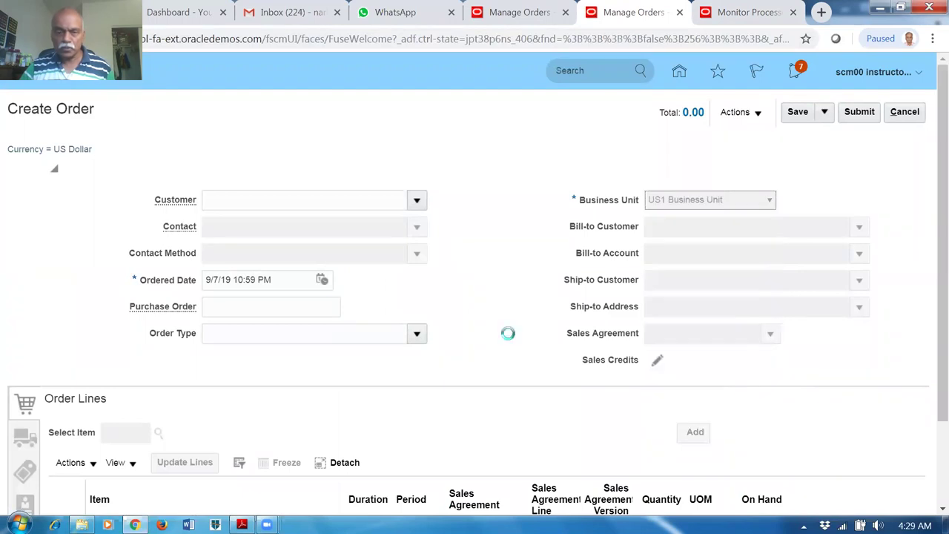
left_click(292, 201)
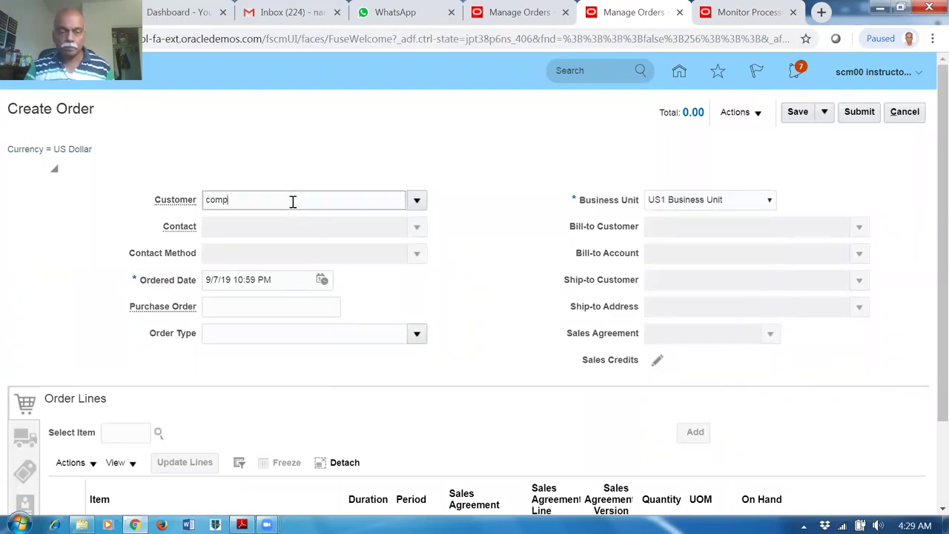
type("comp")
left_click(280, 218)
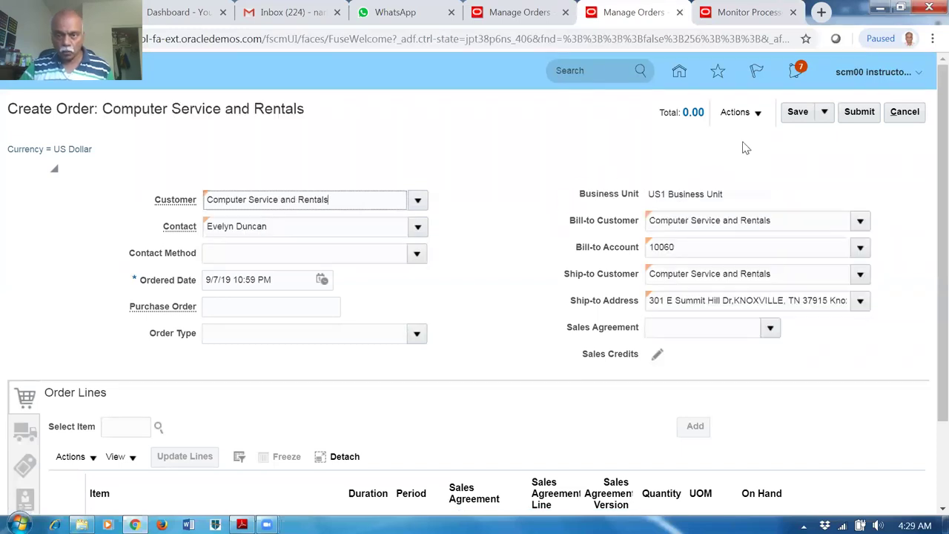
Edit the unsaved order's additional information and try to show its a01 indicate rev potential page.
left_click(742, 113)
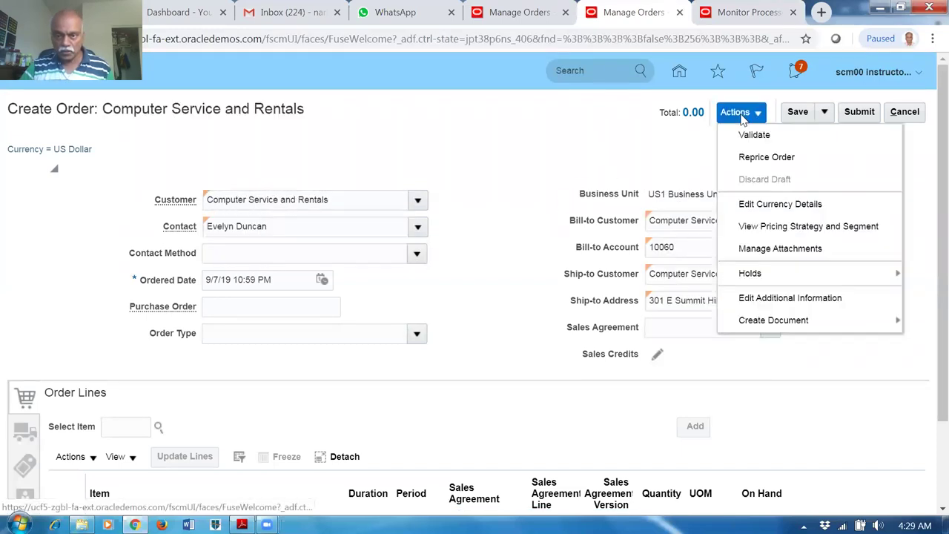
left_click(792, 299)
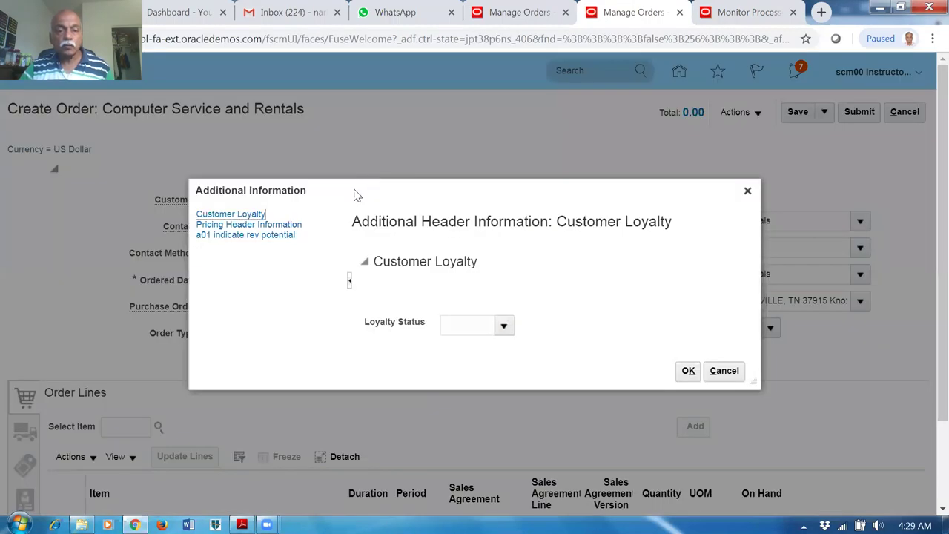
left_click(237, 235)
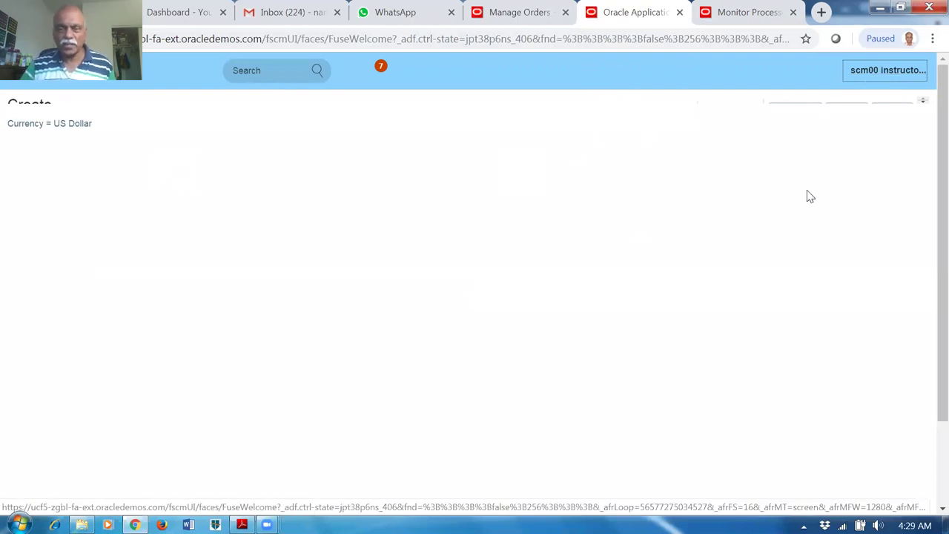
Check the Publish Extensible Flexfield Attributes job again by refreshing the scheduled processes list.
left_click(744, 14)
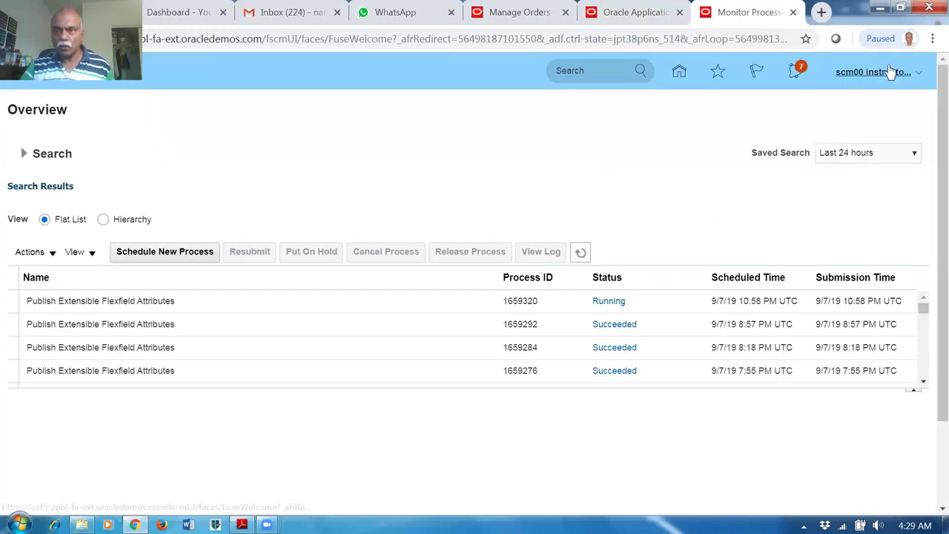
left_click(890, 74)
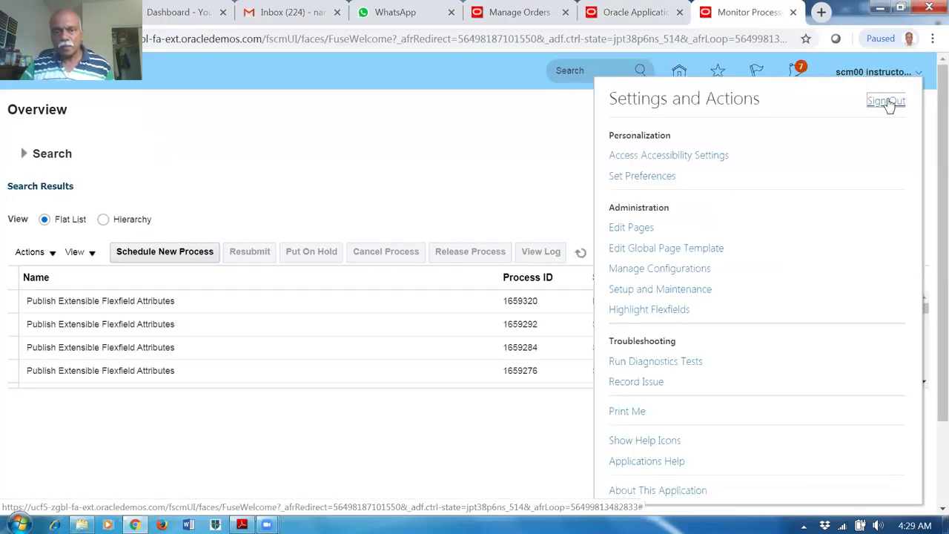
left_click(578, 171)
left_click(582, 253)
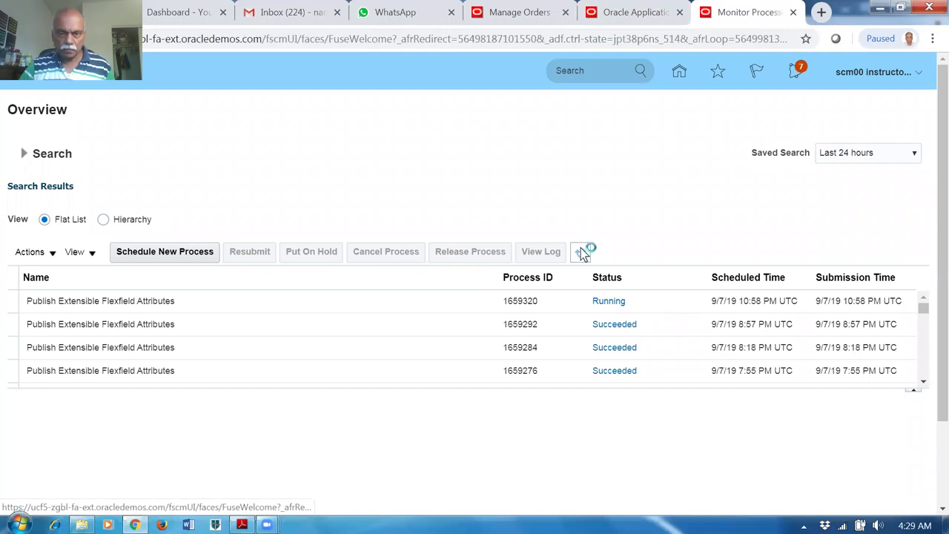
Sign out of Oracle Applications, confirm the single sign-off, and close the other Oracle browser tabs.
left_click(864, 87)
left_click(875, 102)
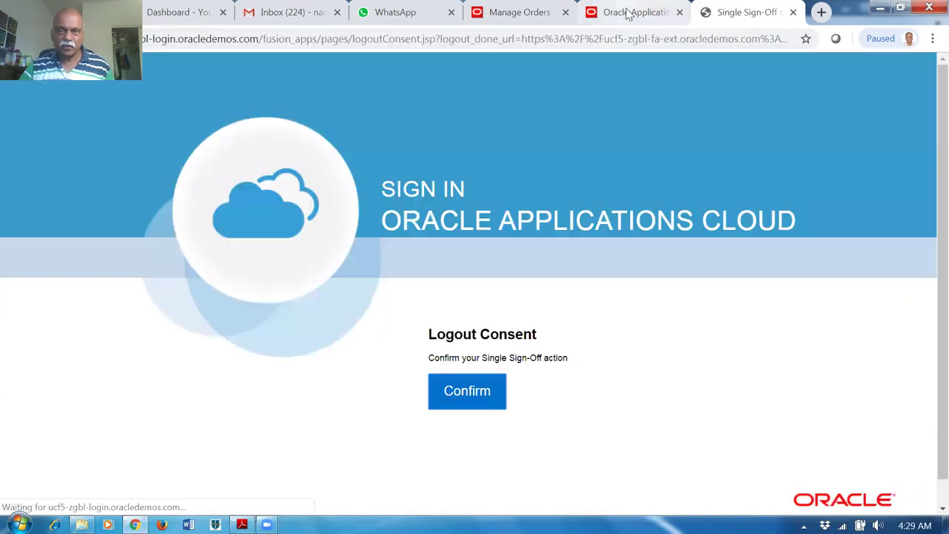
left_click(686, 15)
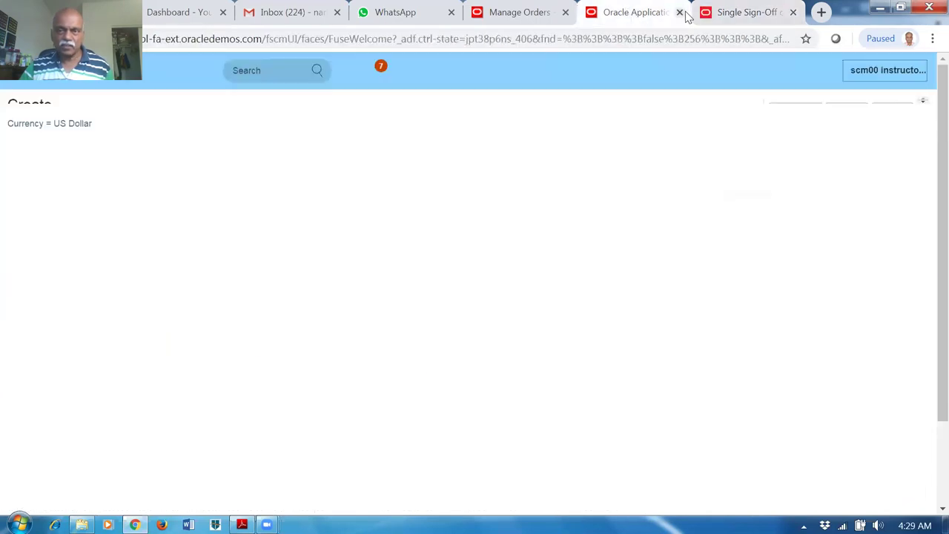
left_click(679, 13)
left_click(496, 383)
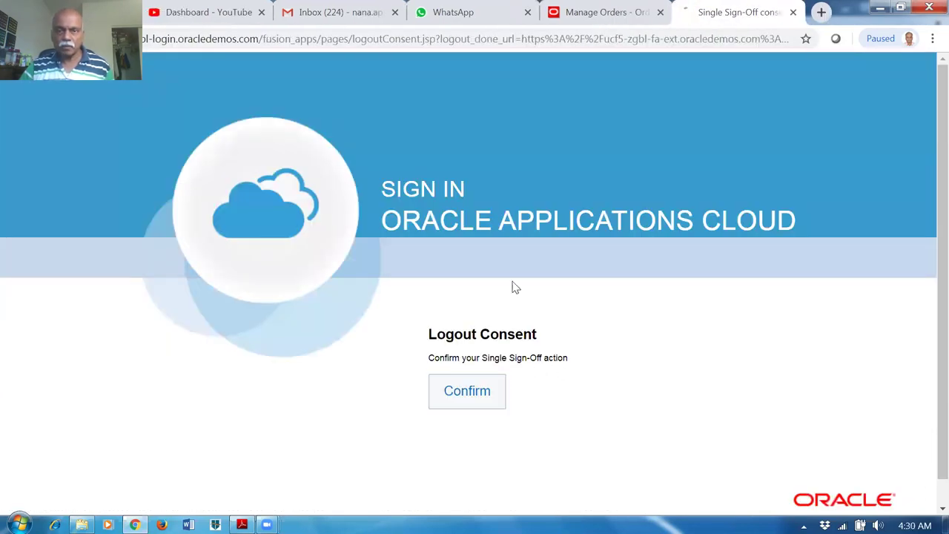
left_click(579, 15)
left_click(660, 13)
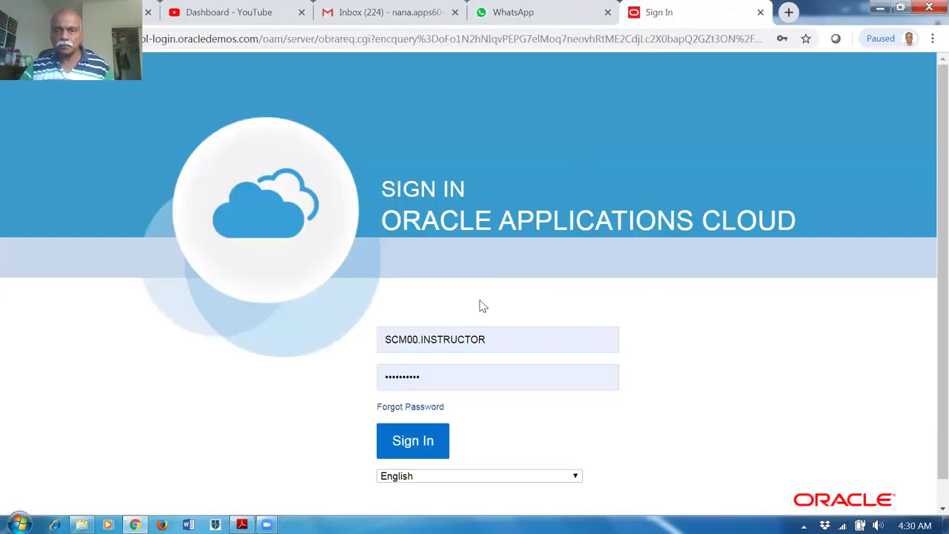
Sign back in with the saved credentials and start a new order in Order Management.
left_click(393, 443)
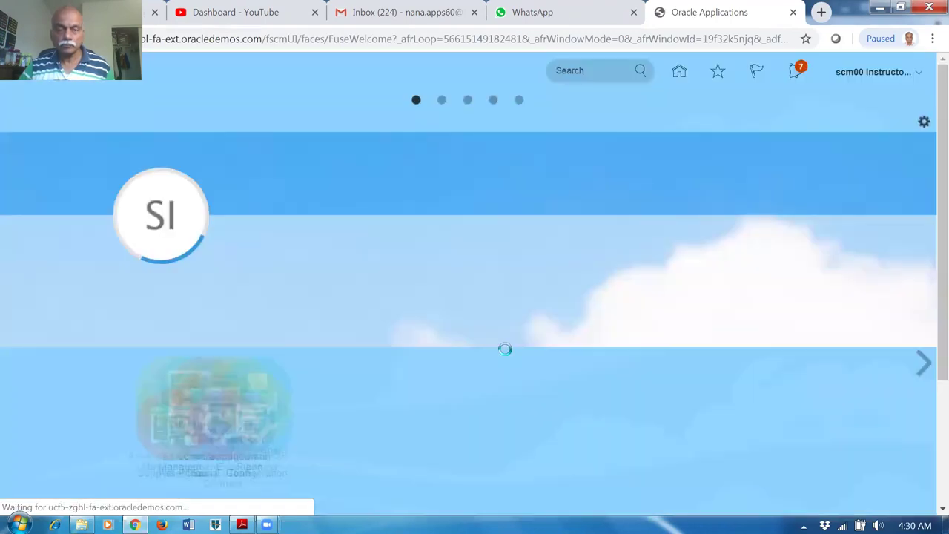
scroll(522, 390, "down", 1)
scroll(523, 389, "down", 3)
left_click(524, 378)
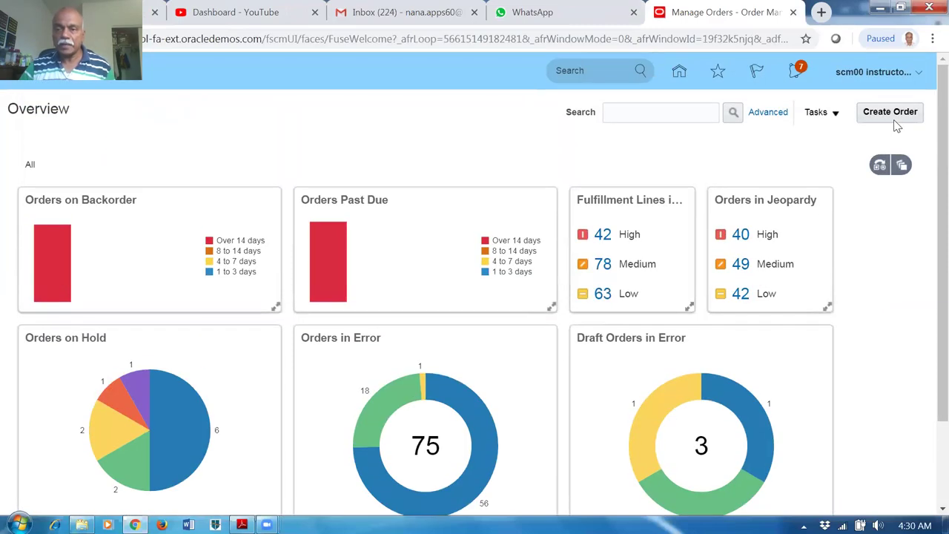
left_click(893, 112)
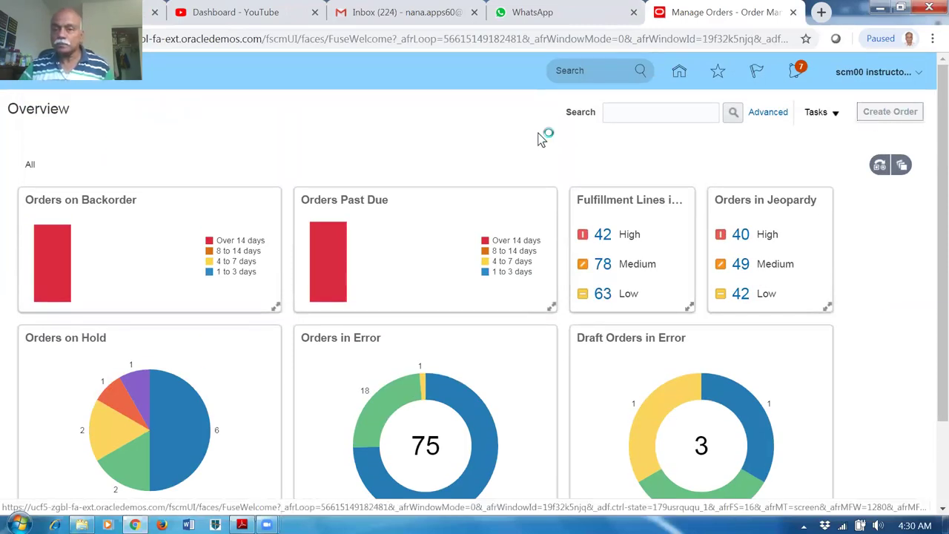
Choose US1 Business Unit and customer Computer Service and Rentals for the order, and save it as a draft.
left_click(718, 200)
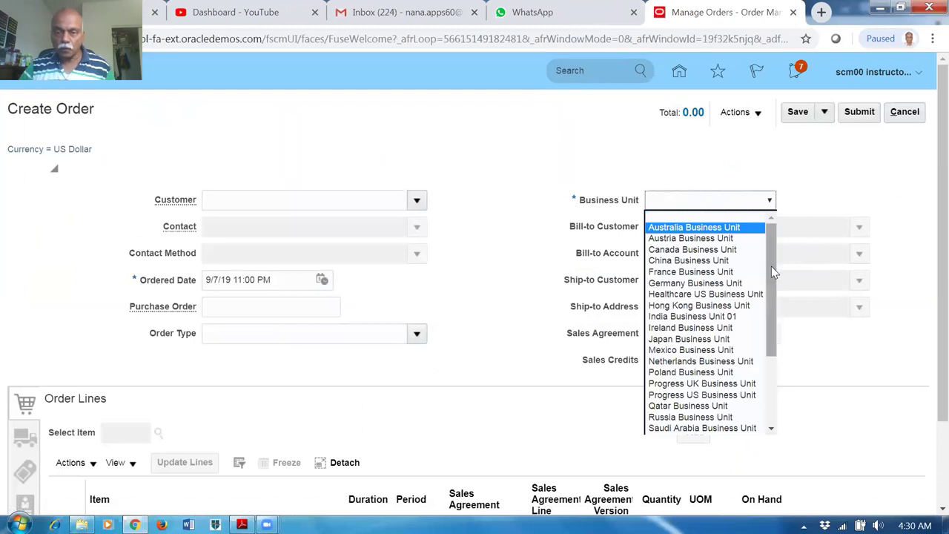
left_click_drag(768, 273, 755, 363)
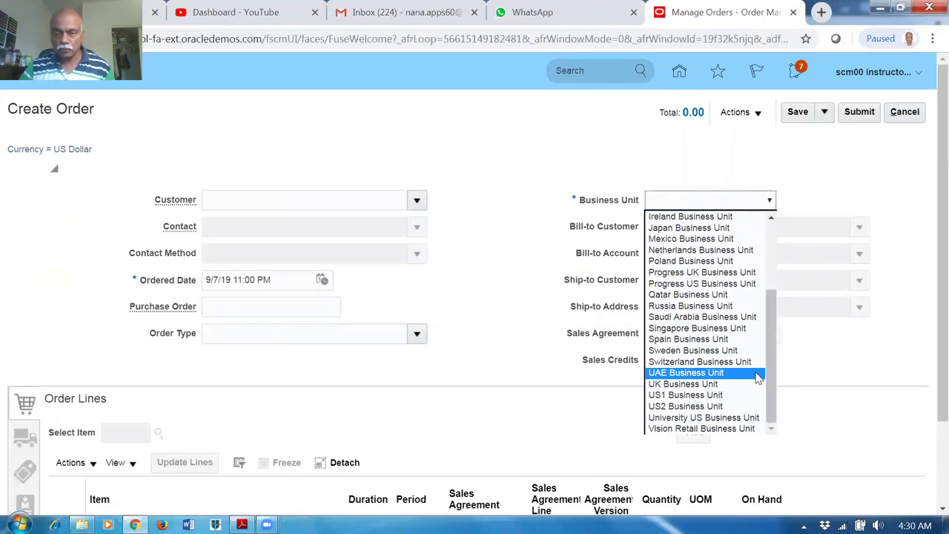
left_click(724, 394)
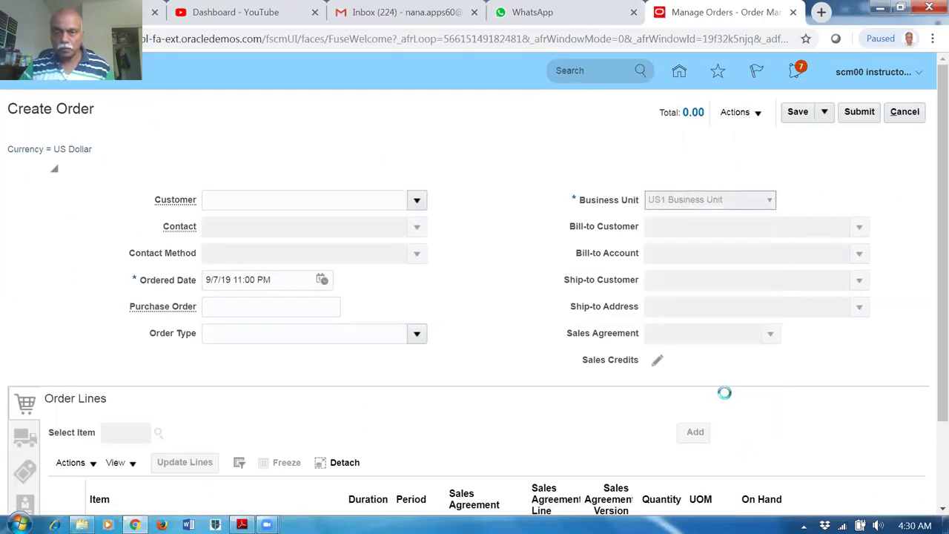
left_click(282, 203)
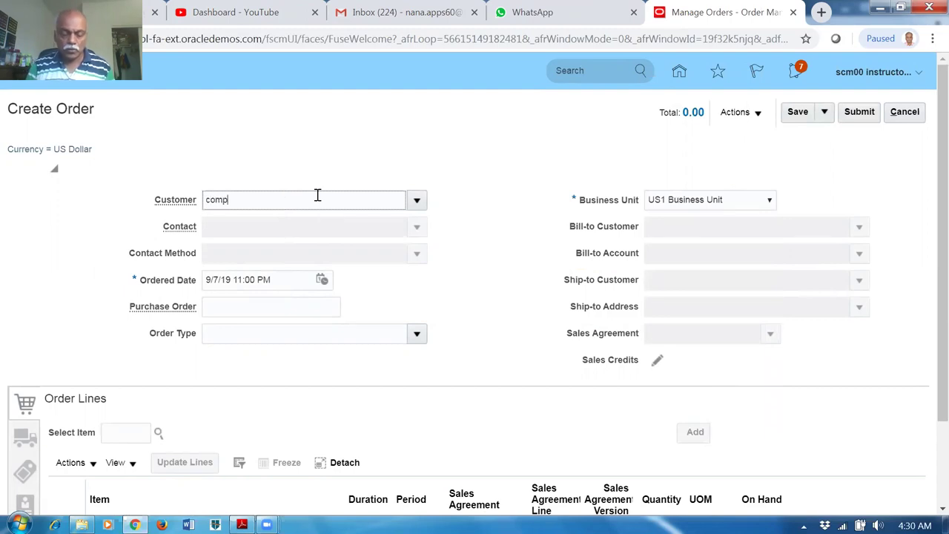
left_click(297, 220)
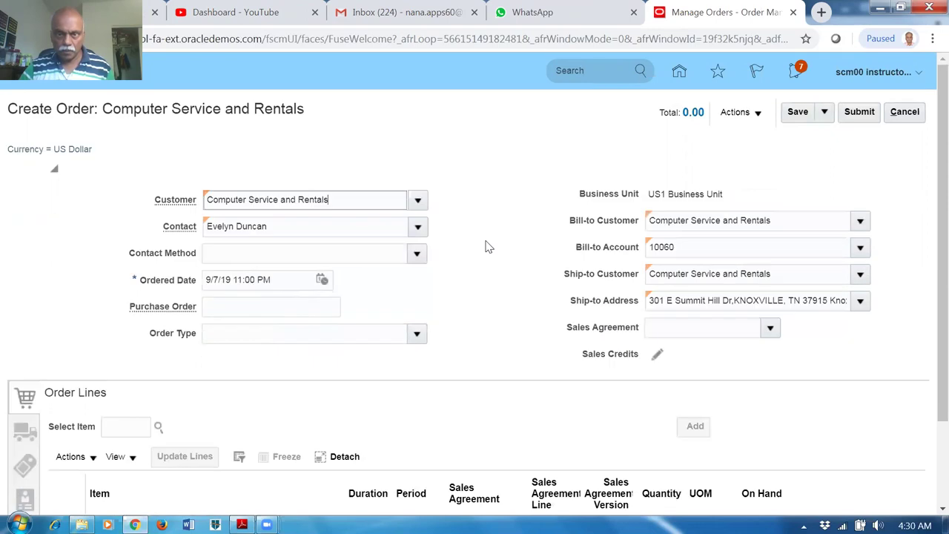
left_click(798, 111)
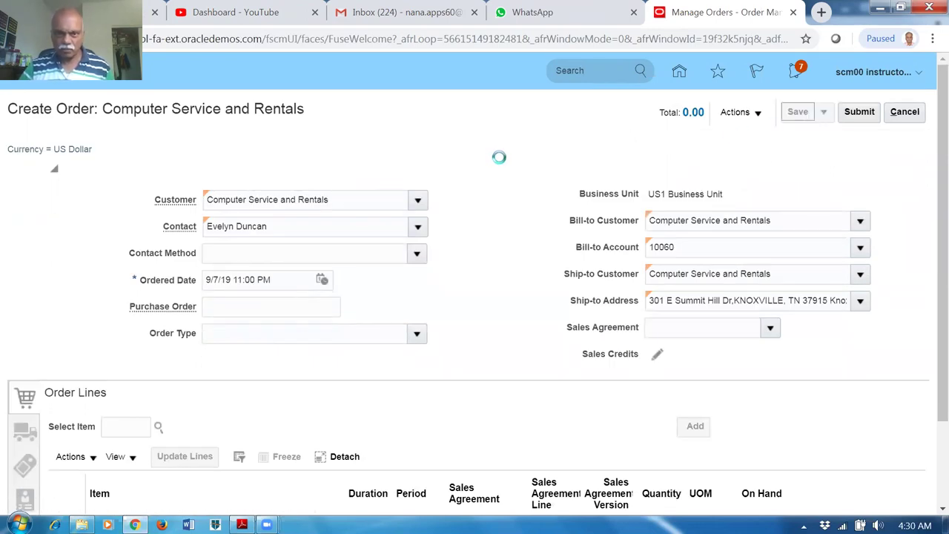
Open the saved draft order's additional information and show the a01 indicate rev potential page.
left_click(727, 115)
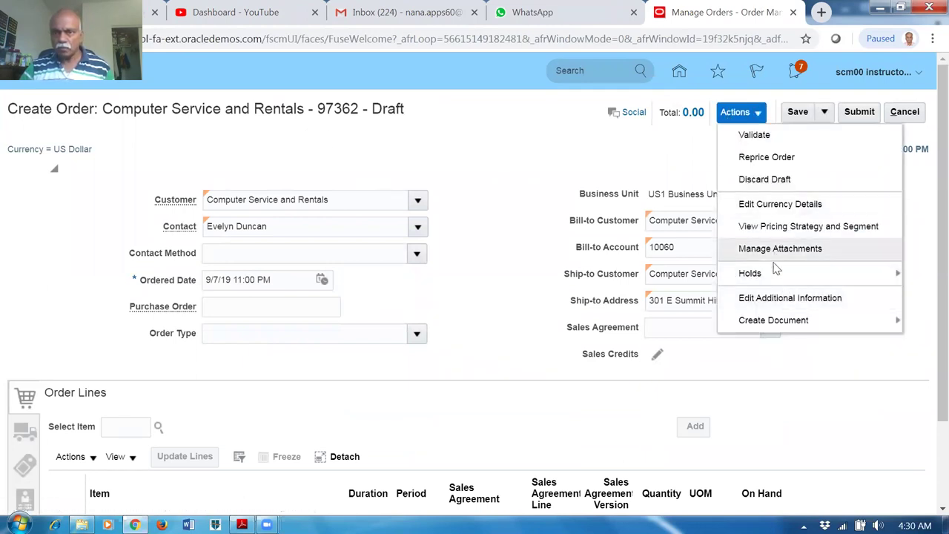
left_click(782, 298)
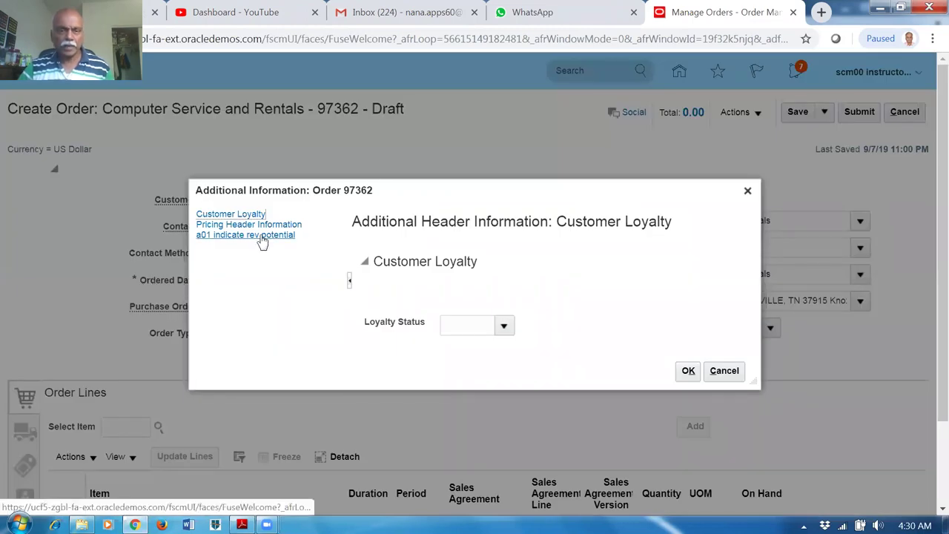
left_click(259, 235)
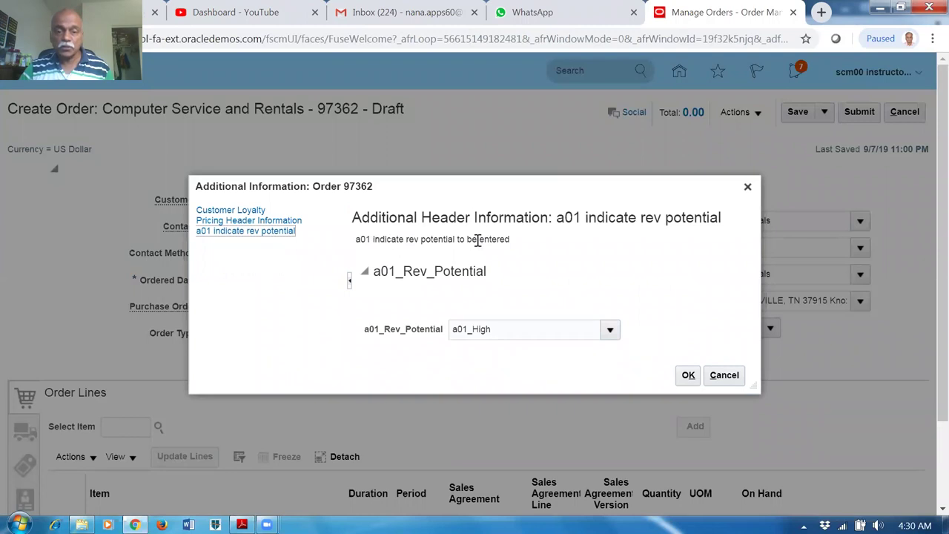
Set a01_Rev_Potential to a01_Medium in the order's additional information, confirm it, and save the draft order.
left_click_drag(377, 240, 478, 243)
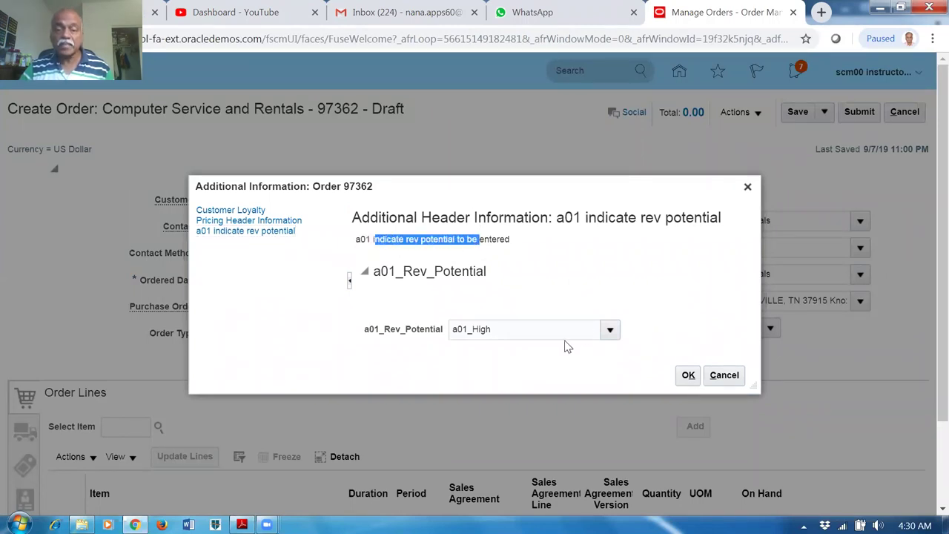
left_click(609, 331)
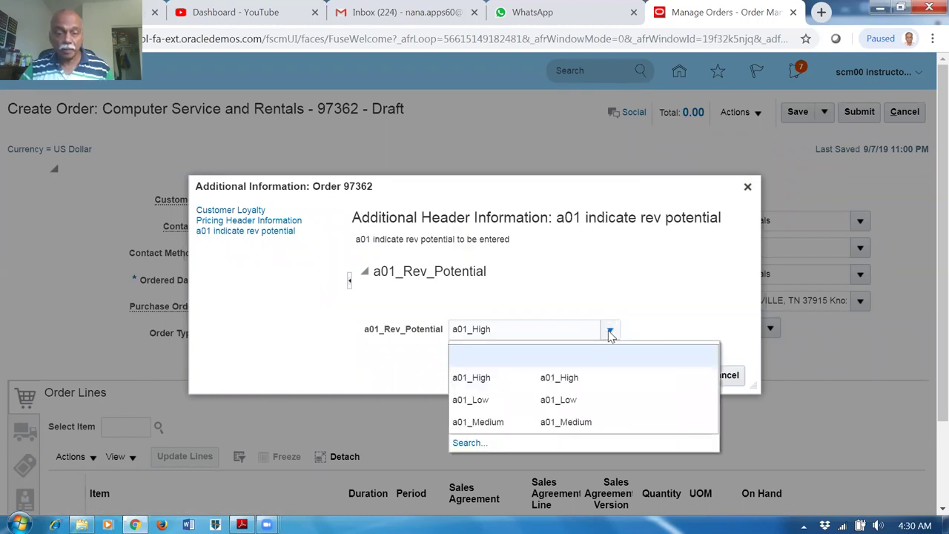
left_click(509, 421)
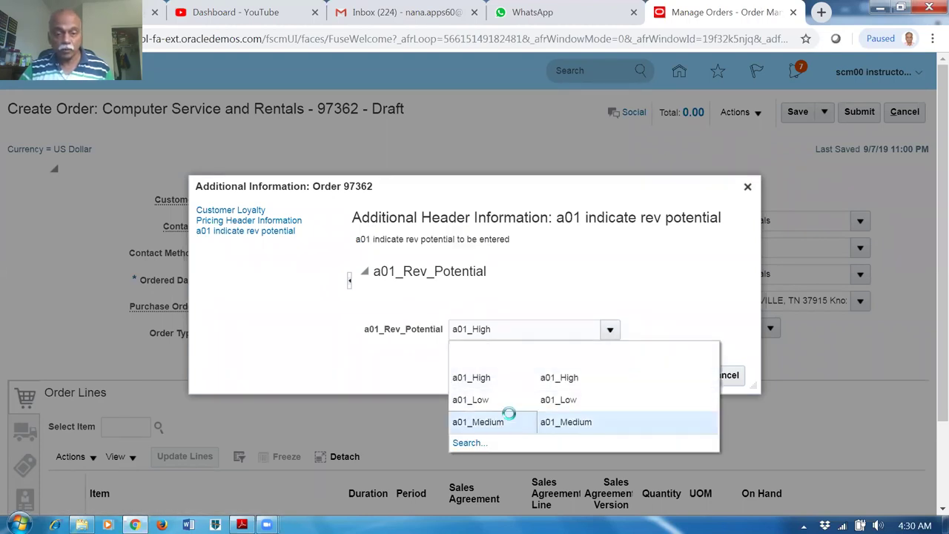
left_click(688, 376)
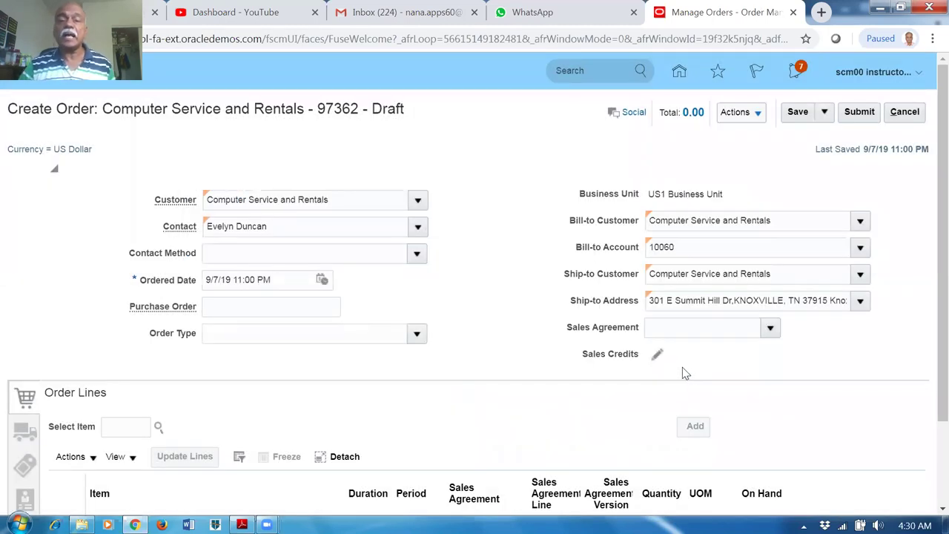
left_click(797, 113)
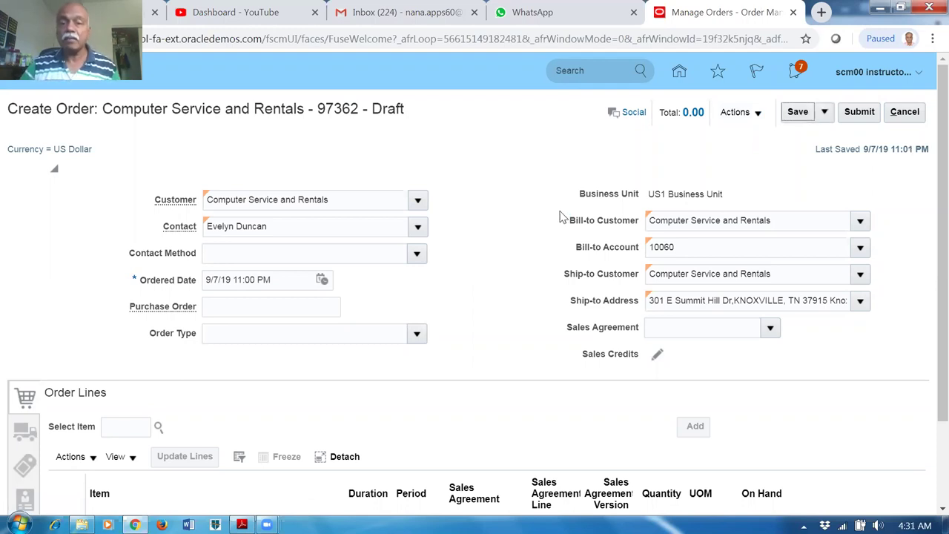
Duplicate the order's browser tab and open the Setup and Maintenance task search in the copy.
right_click(699, 18)
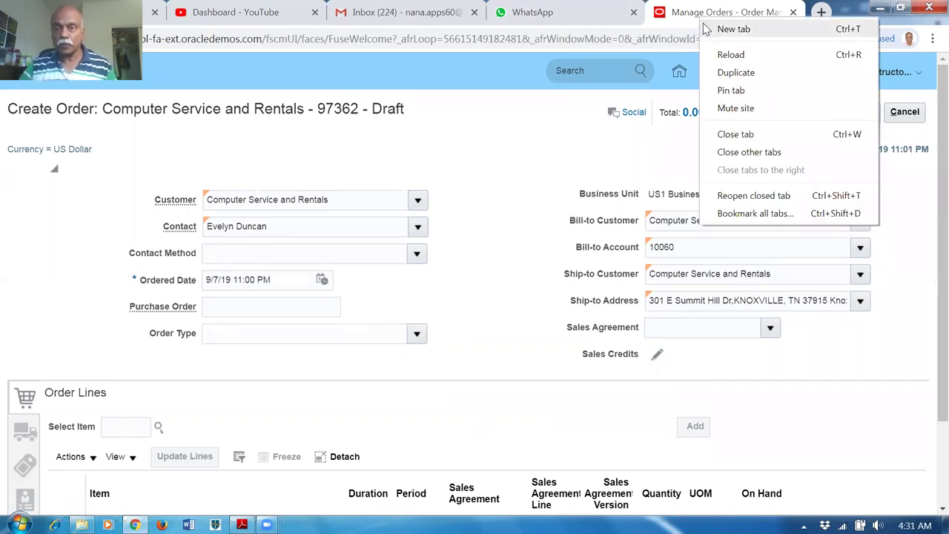
left_click(725, 72)
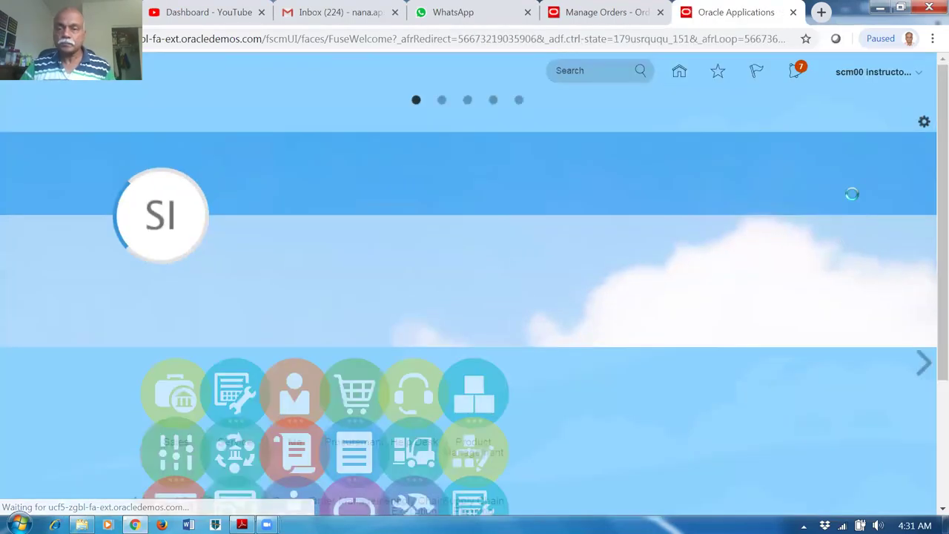
left_click(876, 74)
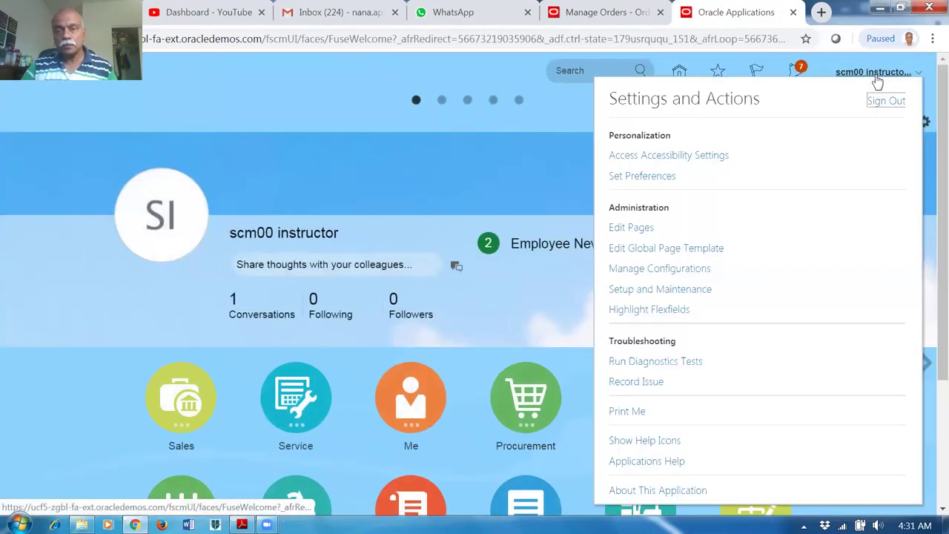
left_click(682, 290)
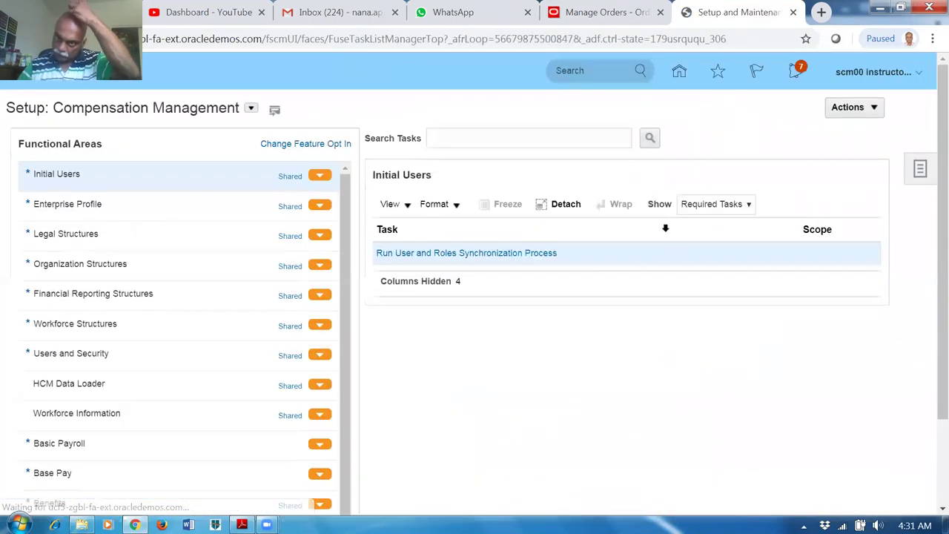
left_click(921, 171)
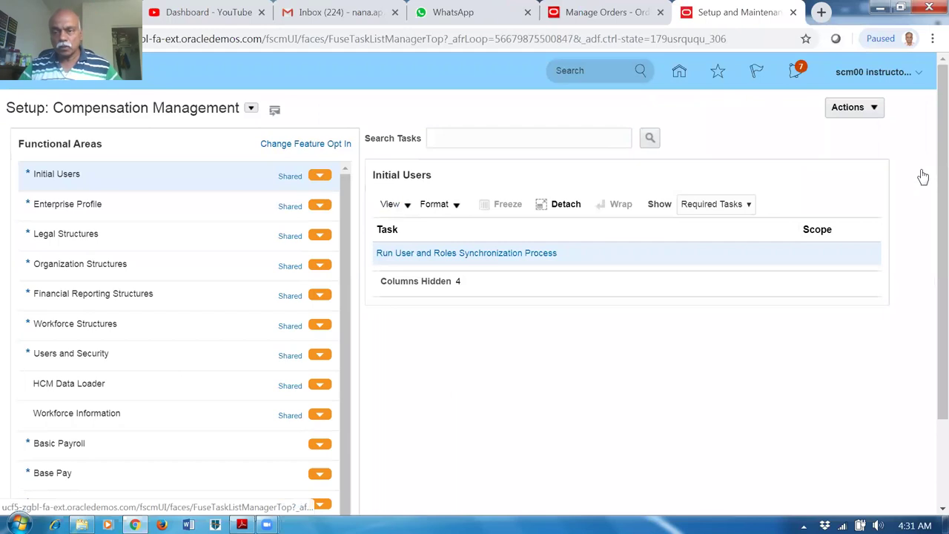
left_click(828, 239)
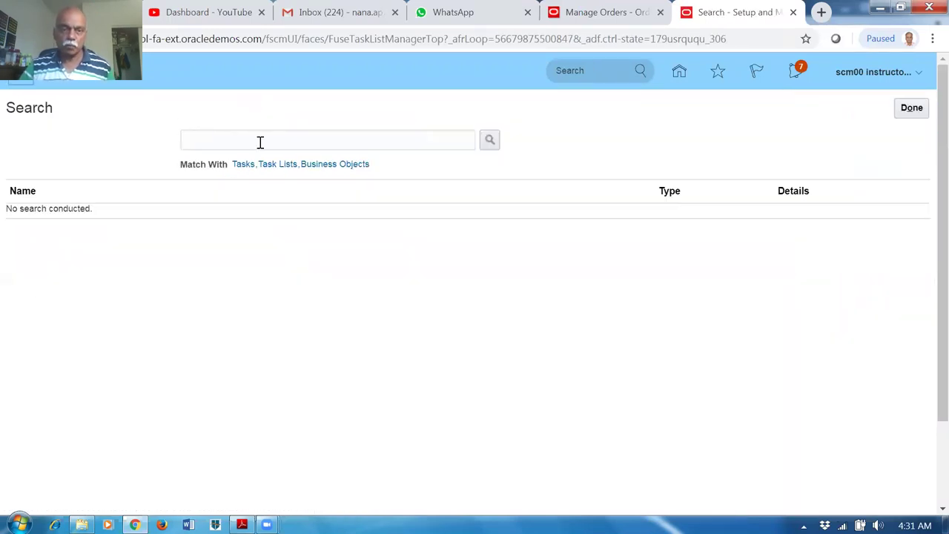
Search the setup tasks for man%ext%flex% and open Manage Extensible Flexfields.
left_click(200, 140)
type("man%e")
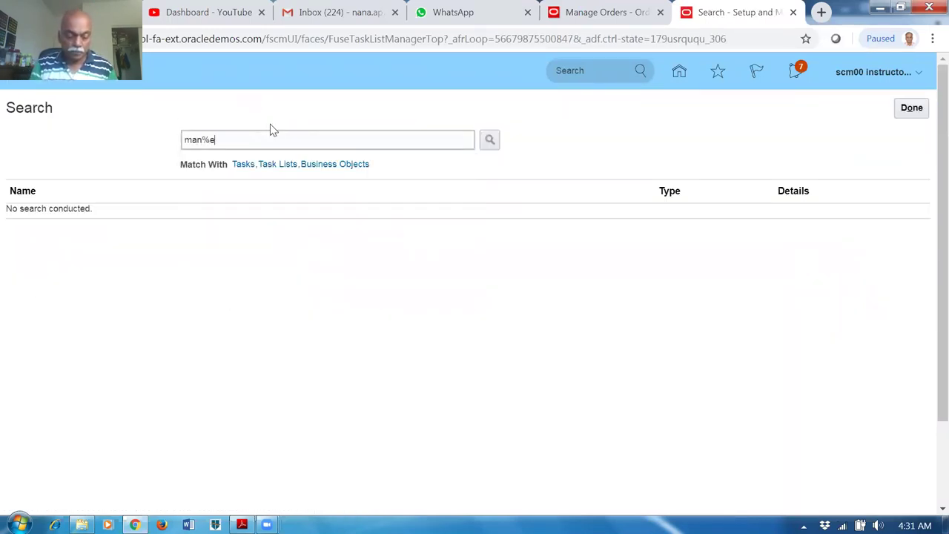
type("xt%flex%")
key("Return")
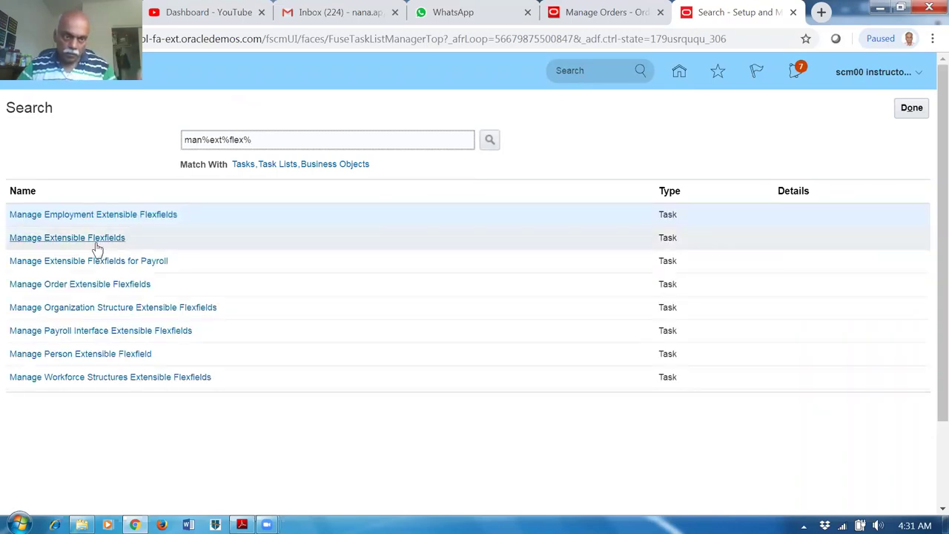
left_click(97, 238)
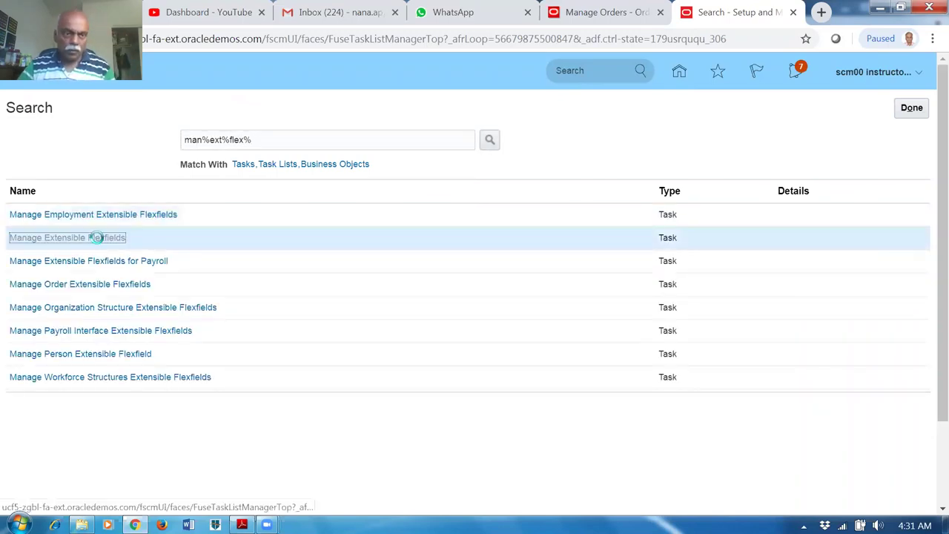
Search for extensible flexfields named Fulfill and open Fulfillment Line Information for editing.
left_click(116, 164)
type("Fulfill")
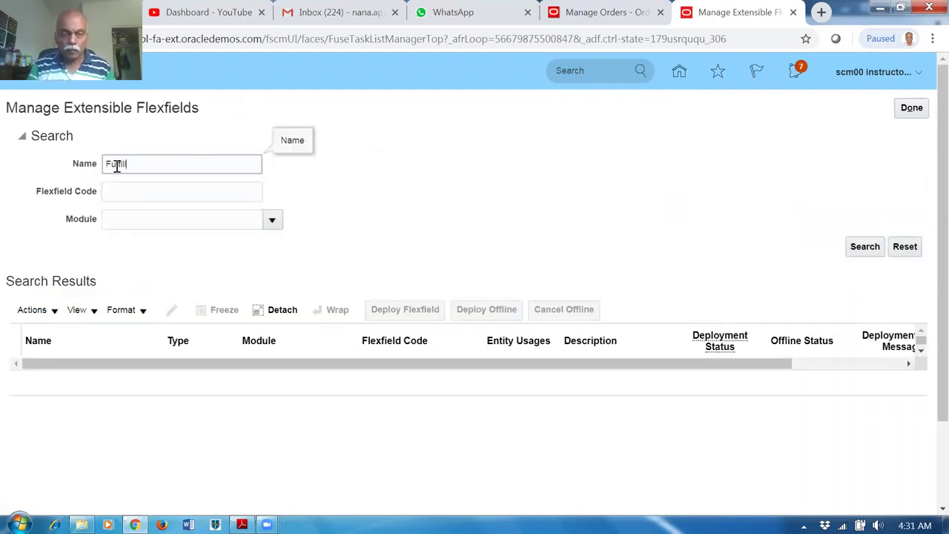
left_click(868, 248)
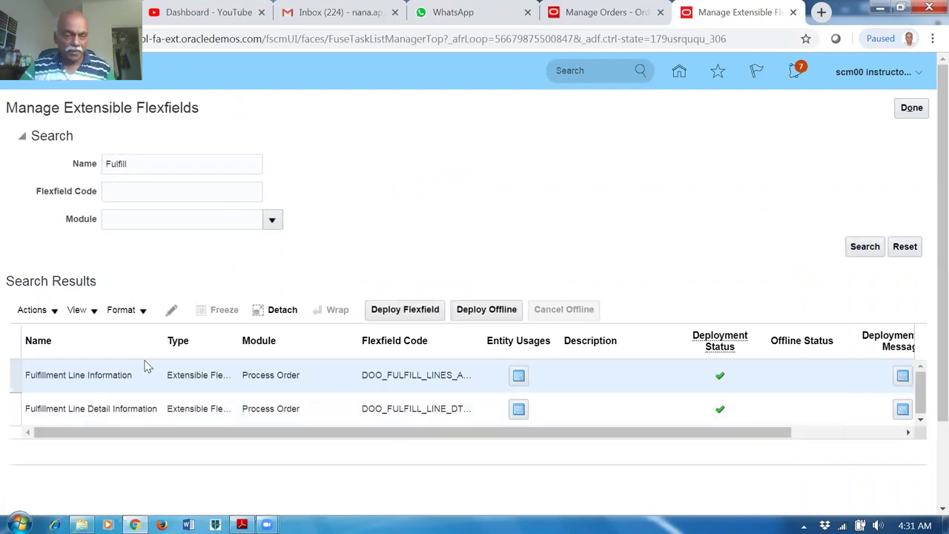
left_click_drag(164, 349, 206, 348)
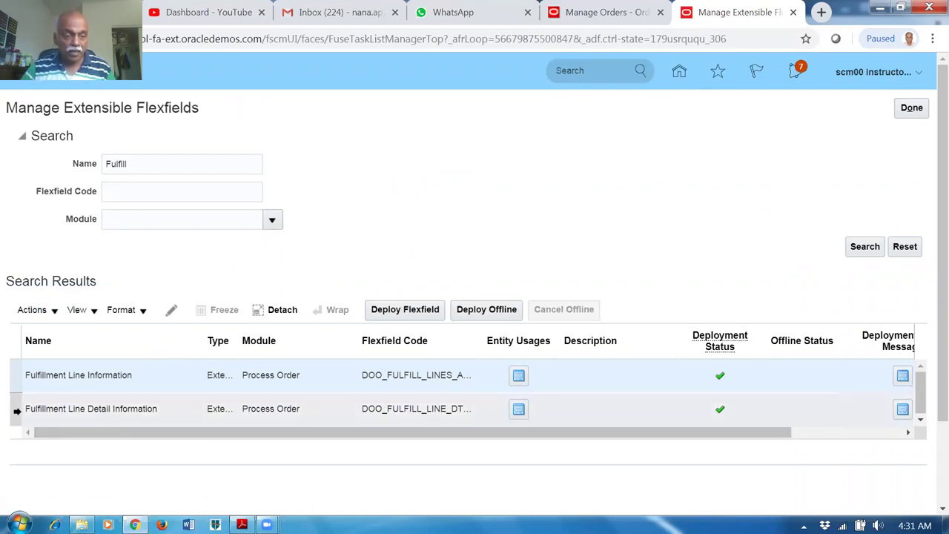
left_click(12, 410)
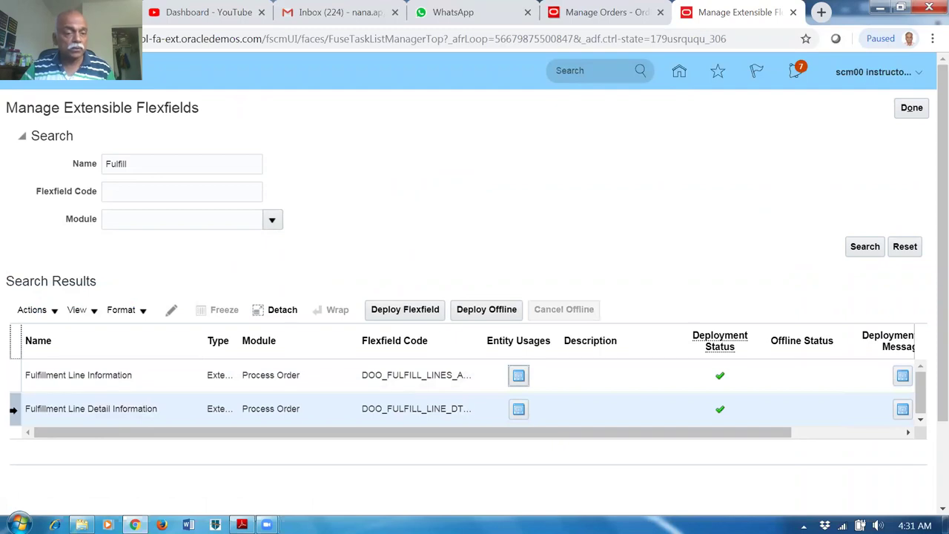
left_click(11, 375)
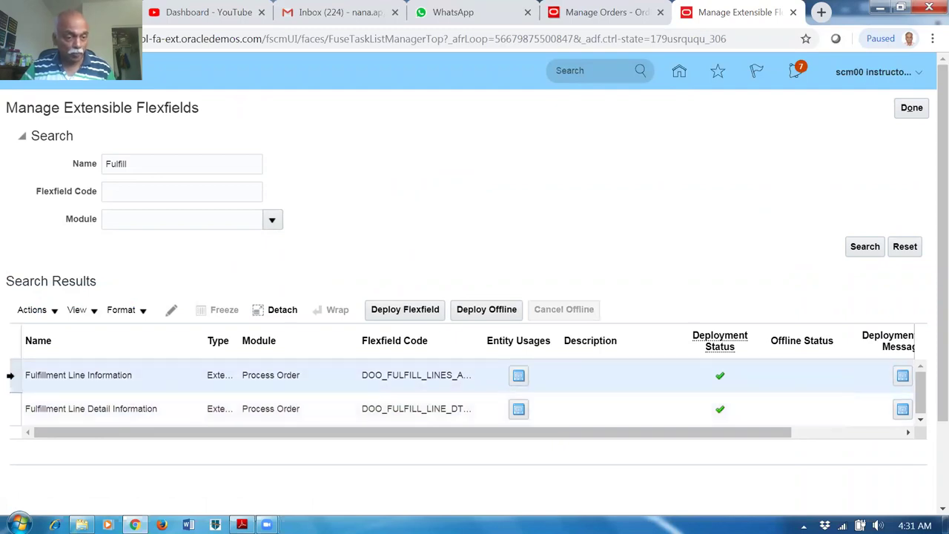
left_click(171, 310)
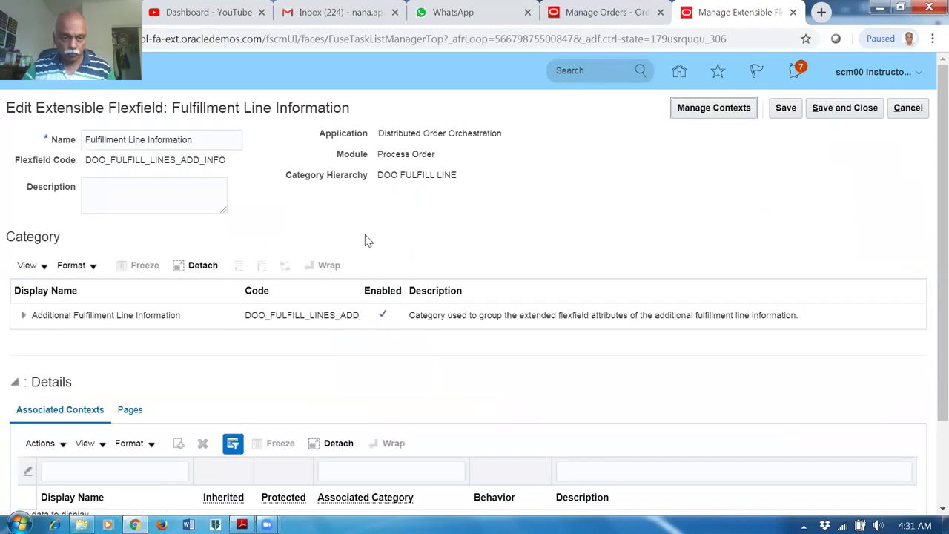
Review the contexts associated with the Additional Fulfillment Line Information category, including a01_city_1.
scroll(377, 236, "down", 3)
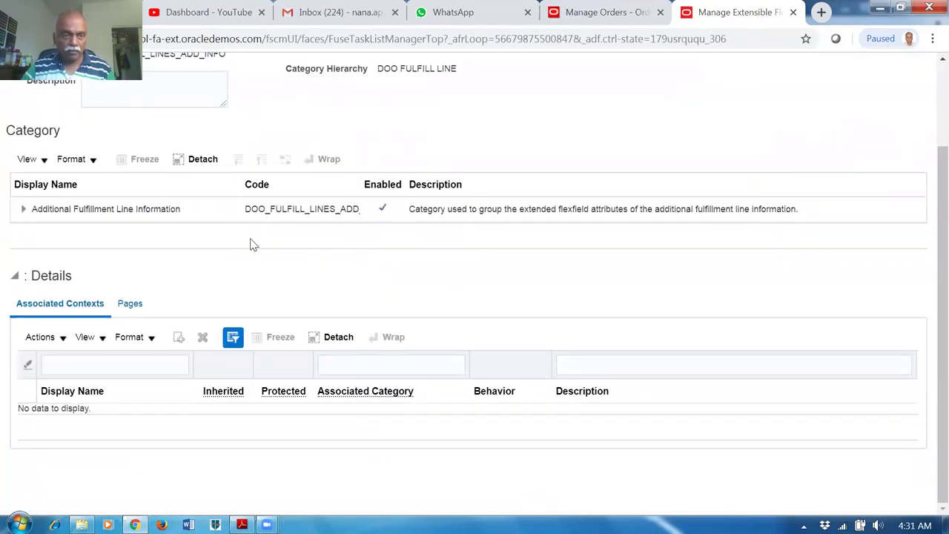
left_click(198, 218)
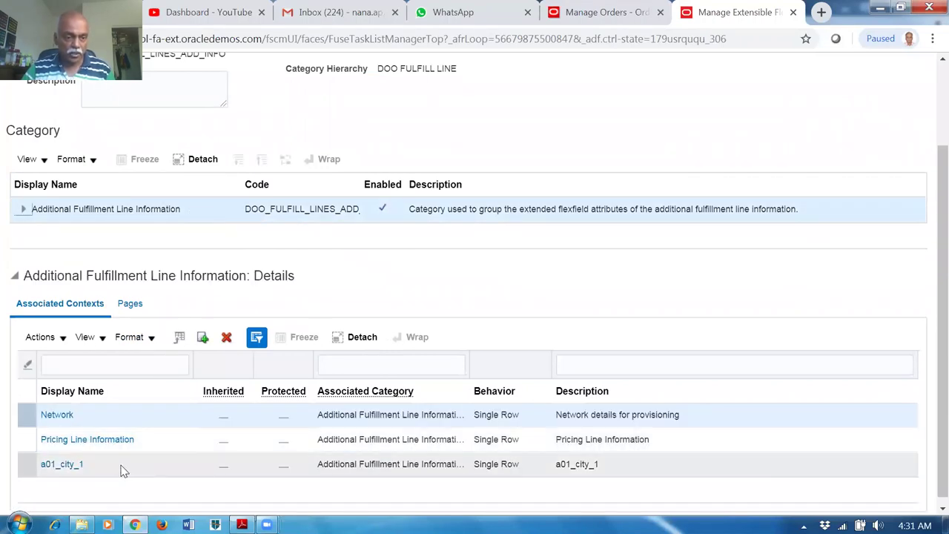
left_click(123, 471)
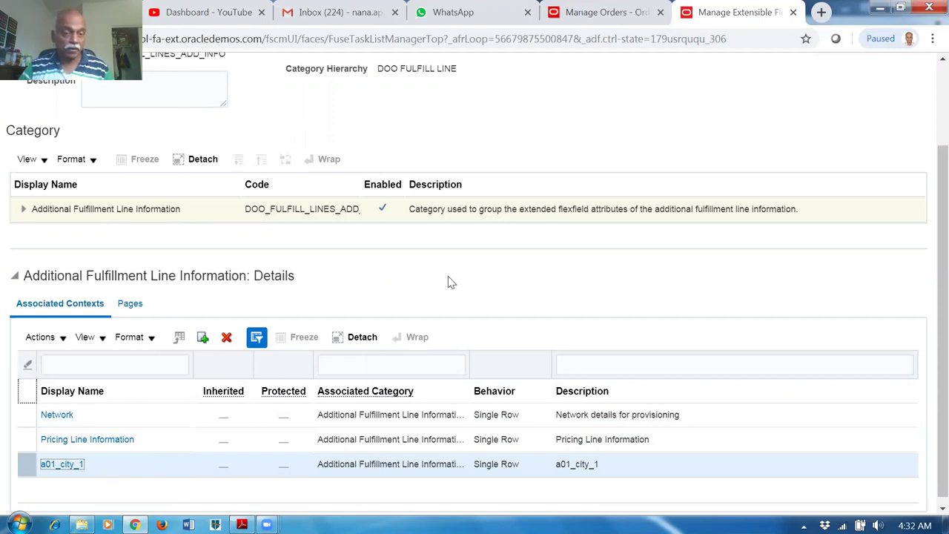
scroll(474, 281, "up", 3)
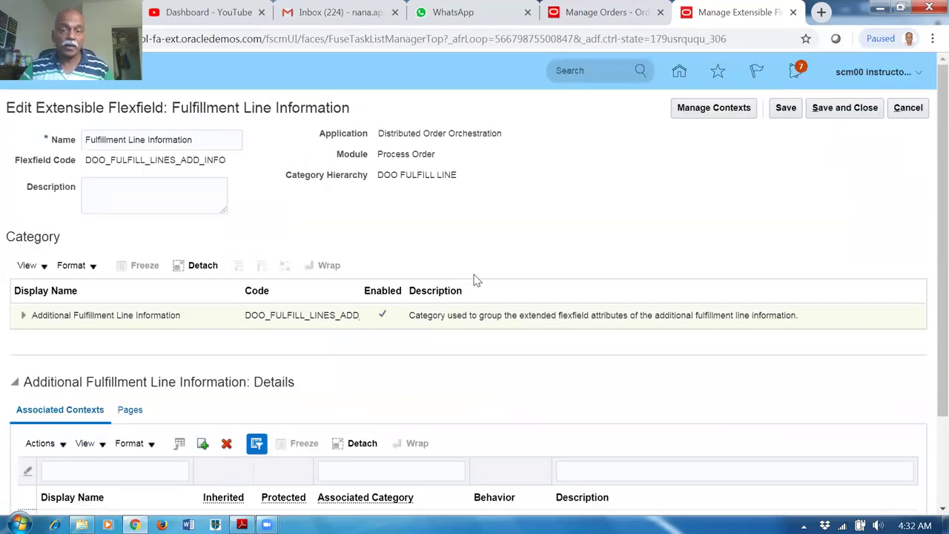
Search the flexfield's contexts for display name a01 and open the a01_city_1 context.
left_click(709, 111)
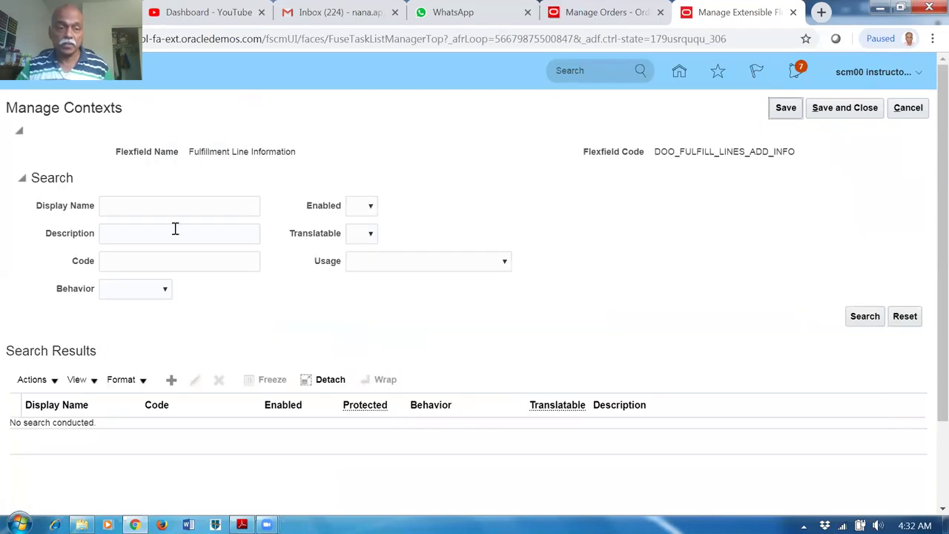
left_click(178, 211)
type("a01")
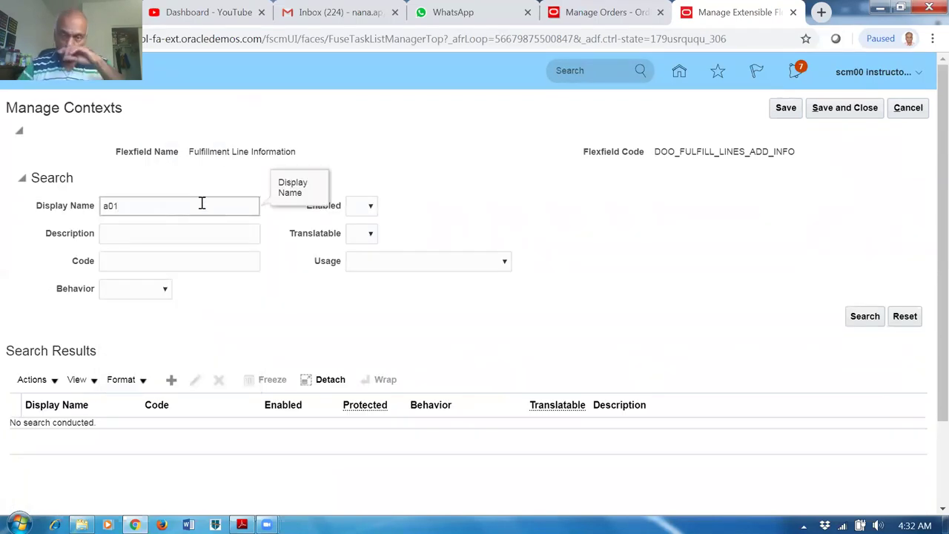
left_click(865, 320)
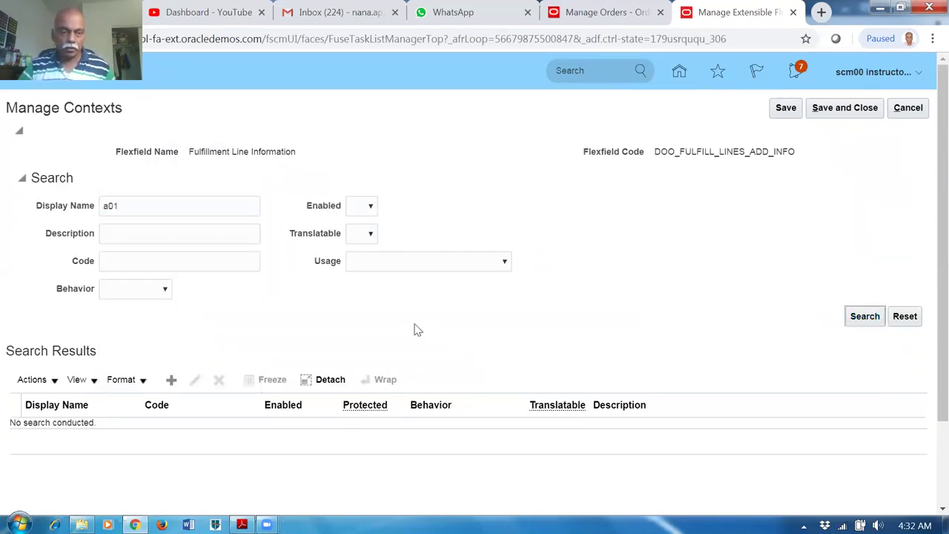
left_click(86, 438)
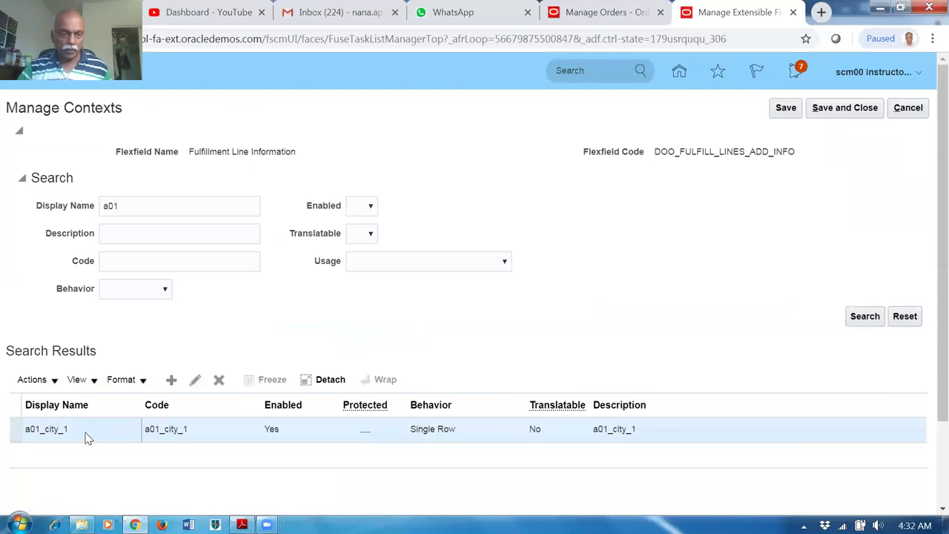
left_click(195, 380)
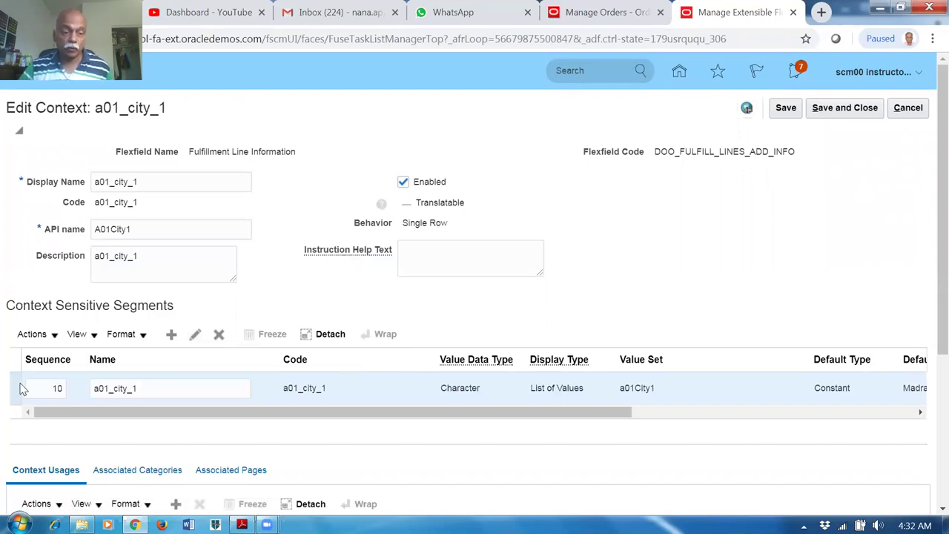
Open the a01_city_1 segment's value set, list all its values for review, and leave the values page without saving.
left_click(195, 335)
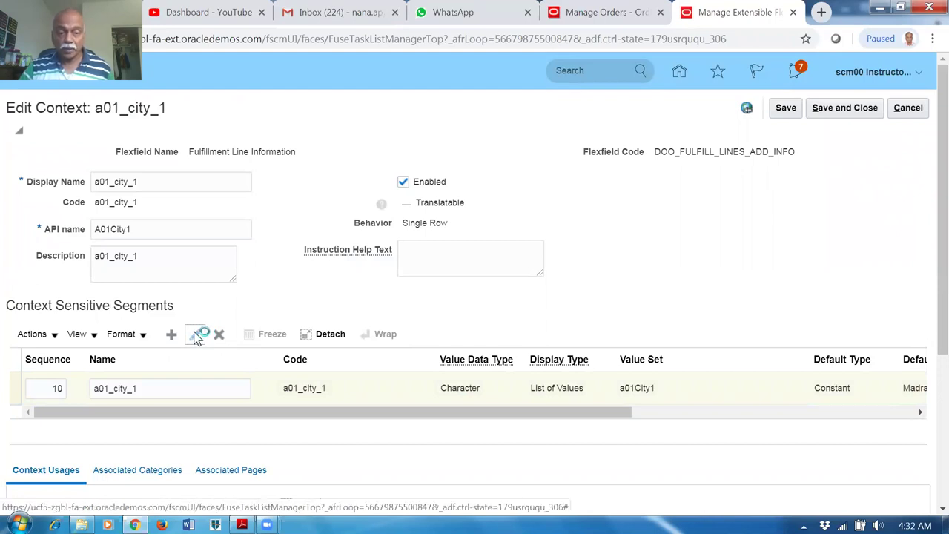
scroll(259, 391, "down", 1)
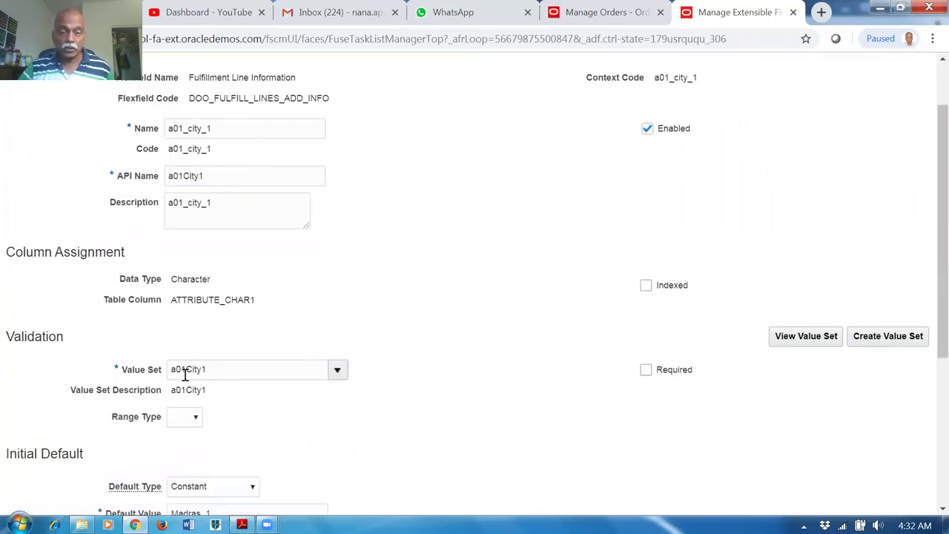
left_click(819, 337)
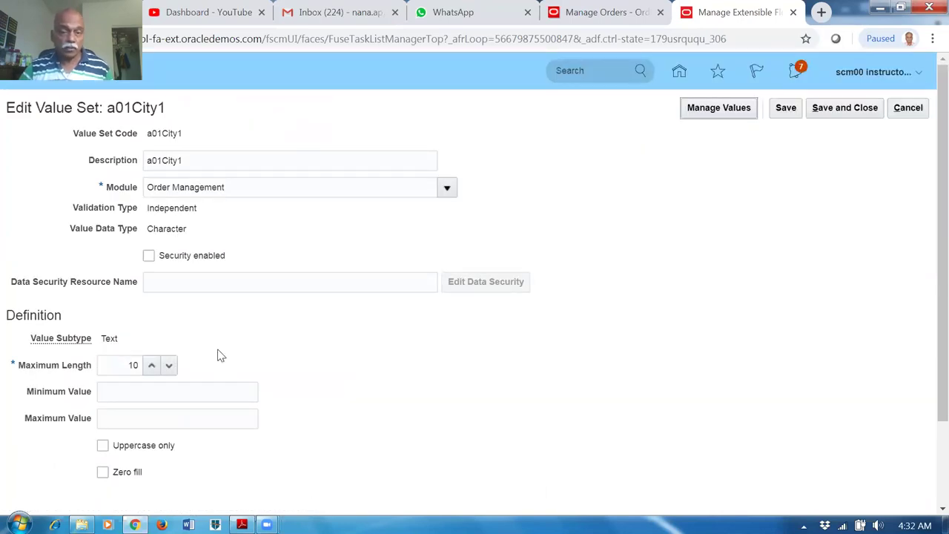
left_click(740, 110)
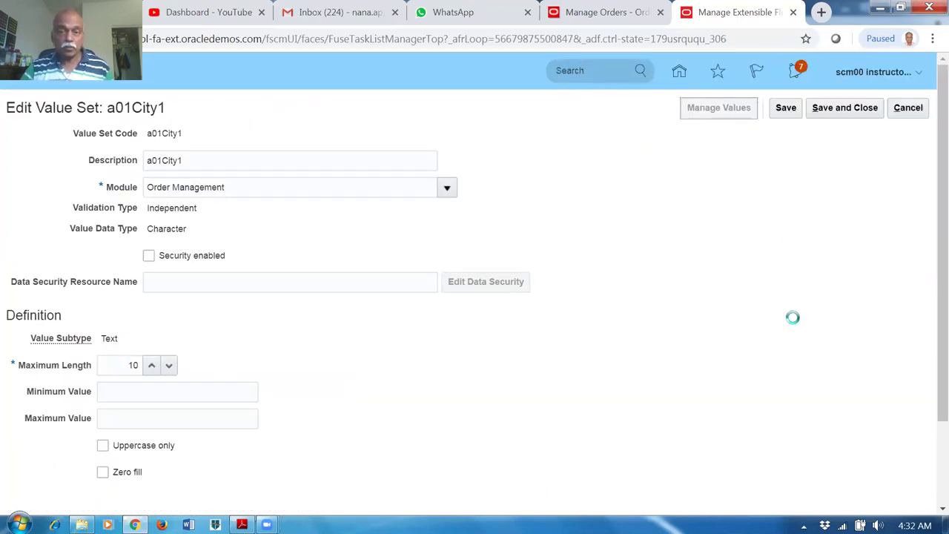
left_click(865, 260)
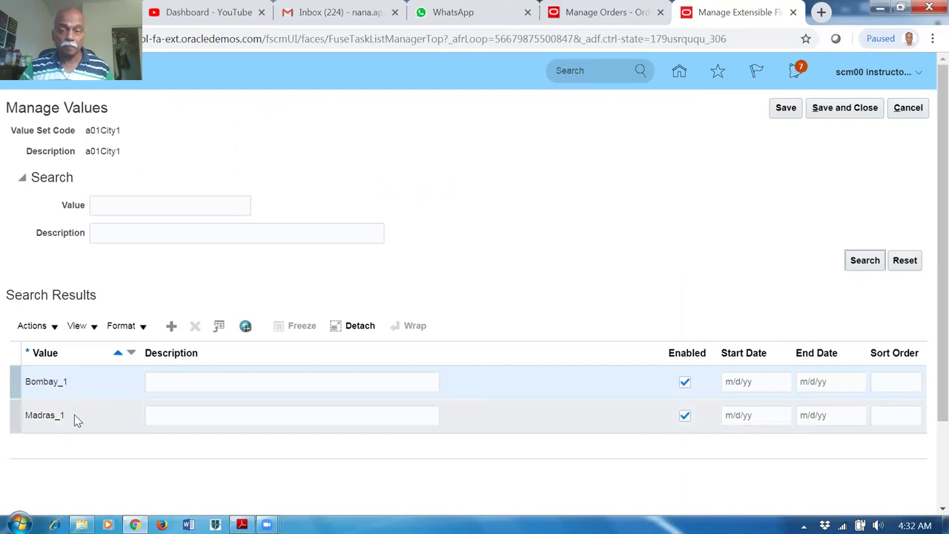
left_click(909, 109)
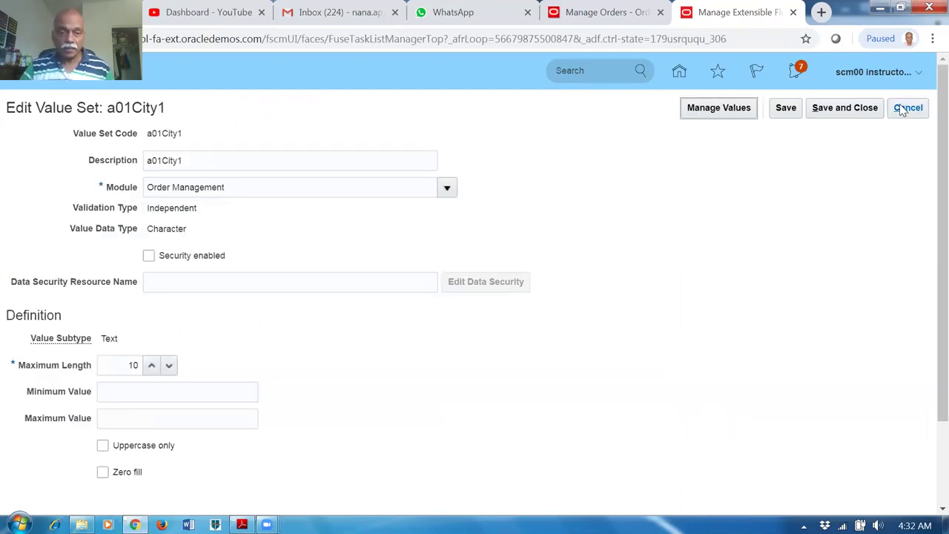
Leave the a01City1 value set without saving and review the a01_city_1 segment's validation and initial default settings.
left_click(907, 109)
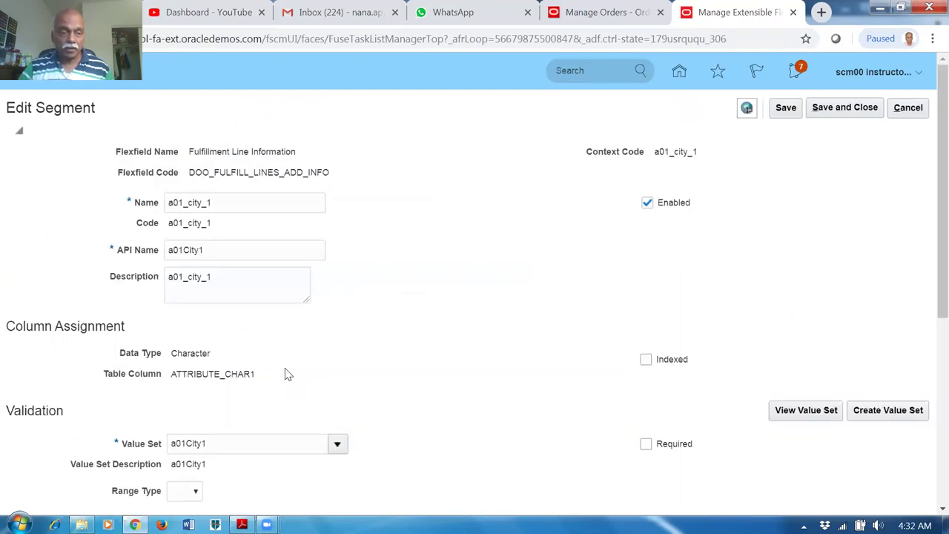
scroll(288, 375, "down", 3)
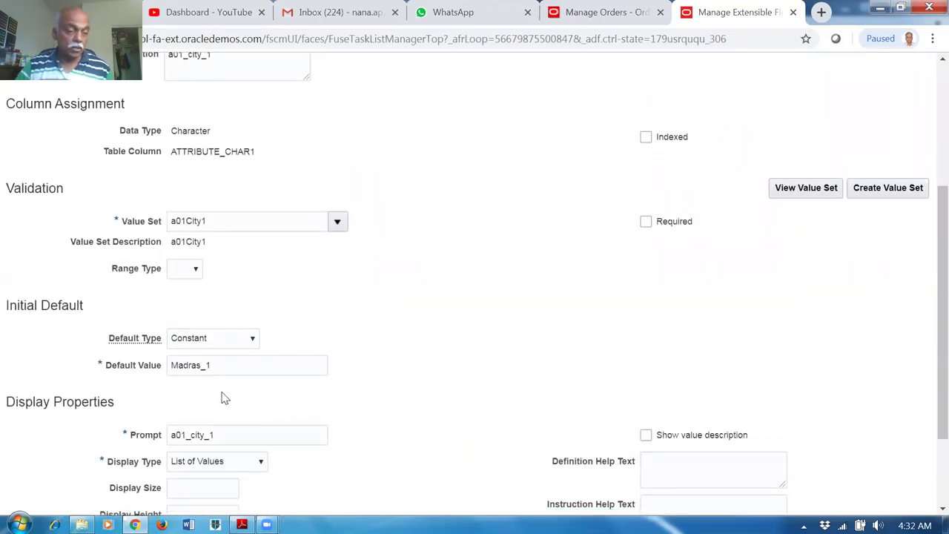
scroll(417, 345, "up", 2)
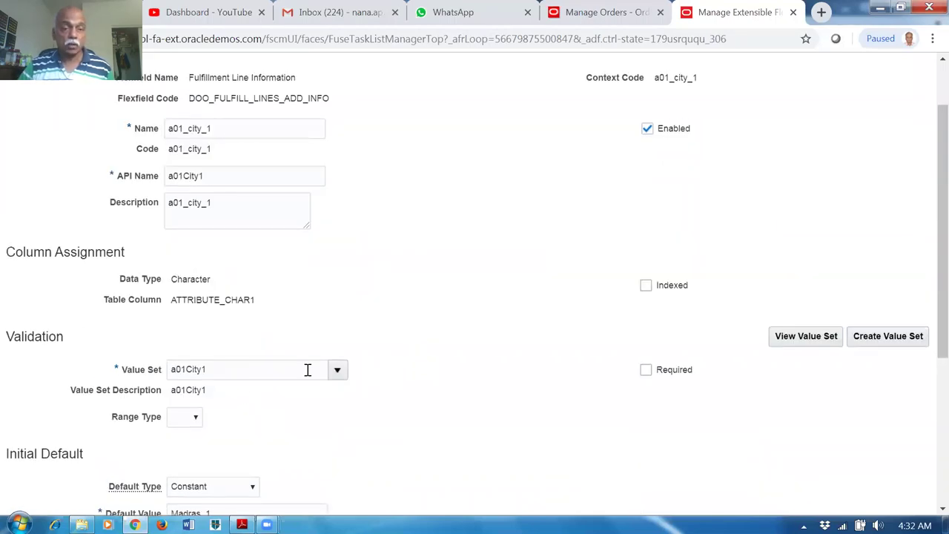
scroll(426, 305, "up", 1)
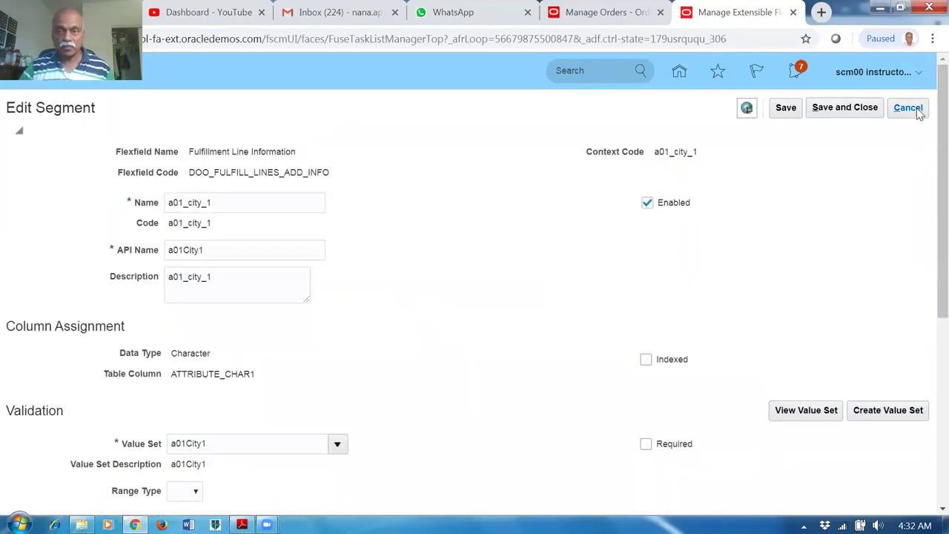
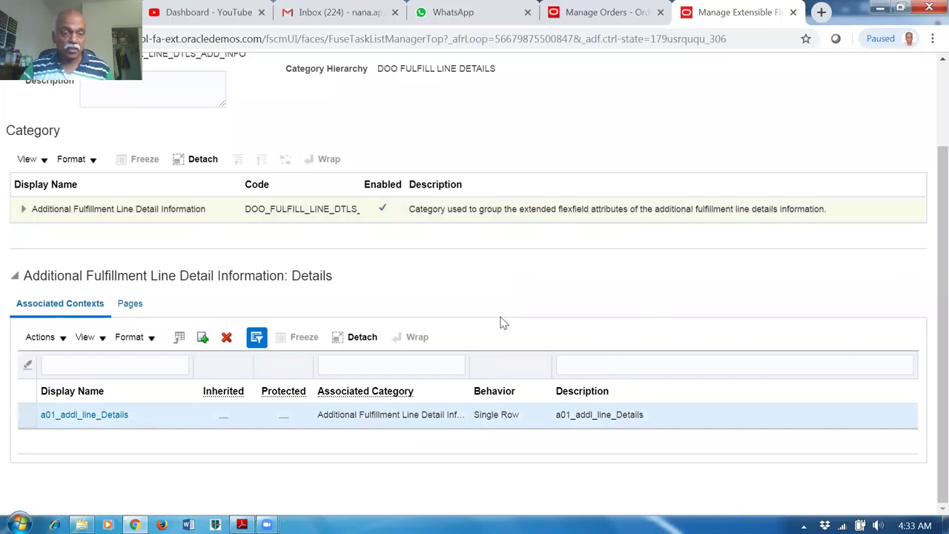
Review the pages of the Additional Fulfillment Line Detail Information category and the contexts associated with a01_Colour_of_Item.
left_click(137, 304)
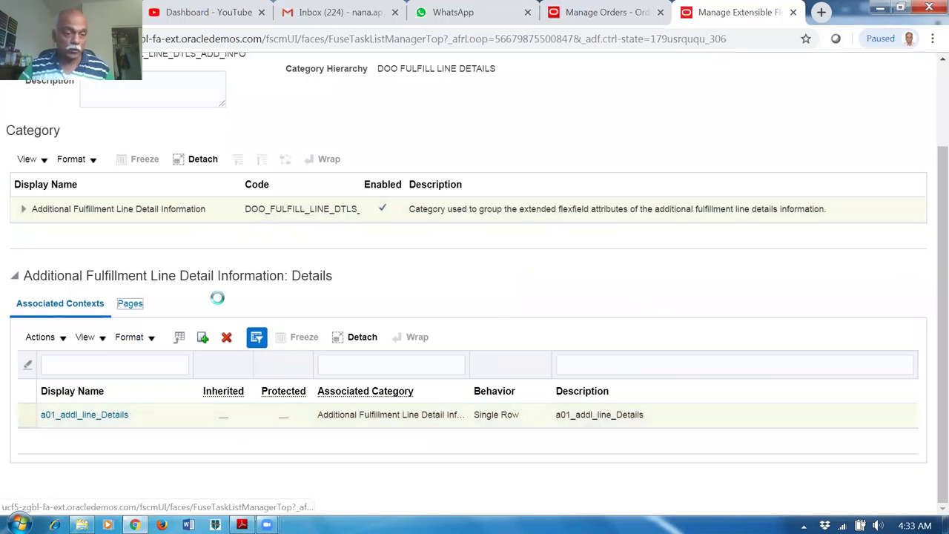
scroll(220, 306, "down", 2)
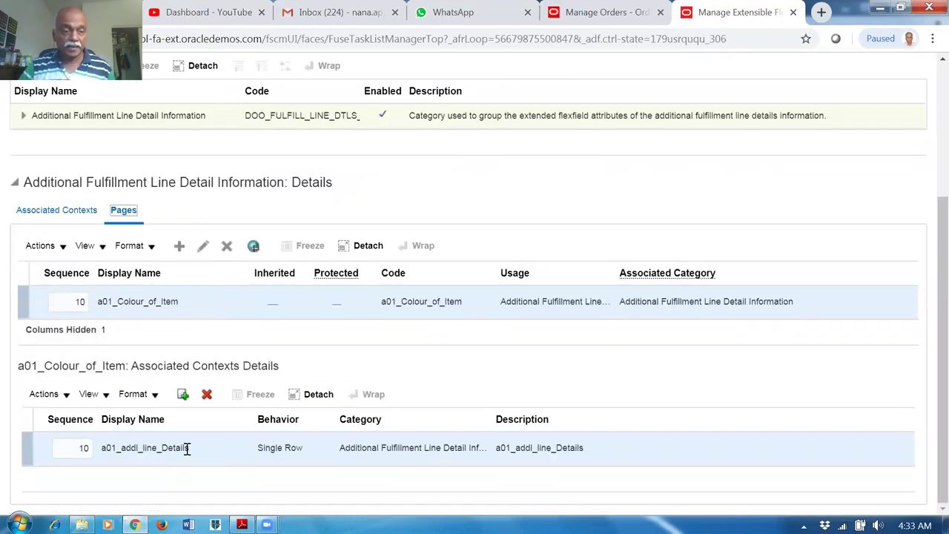
scroll(564, 306, "up", 4)
Search the Fulfillment Line Detail Information contexts for display name a01 and open the a01_addl_line_Details context.
left_click(688, 109)
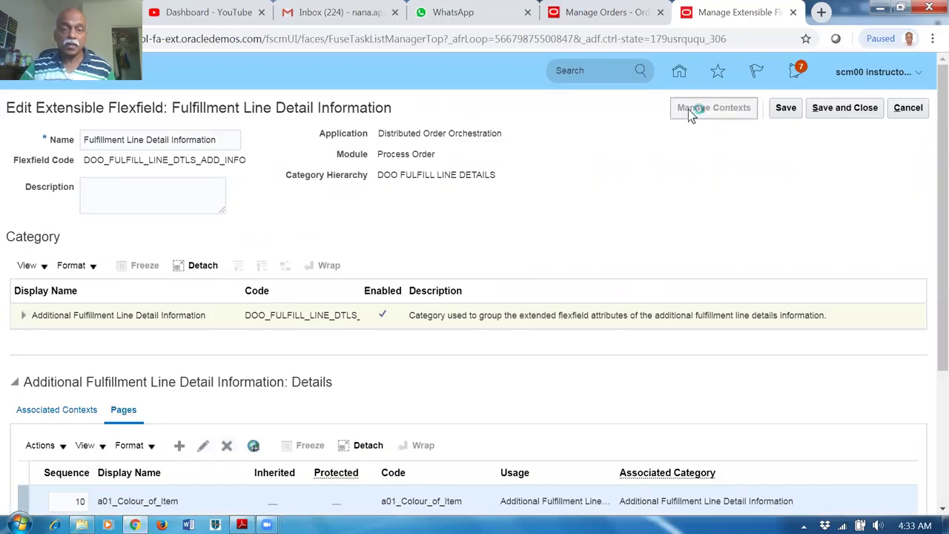
left_click(188, 212)
type("a01")
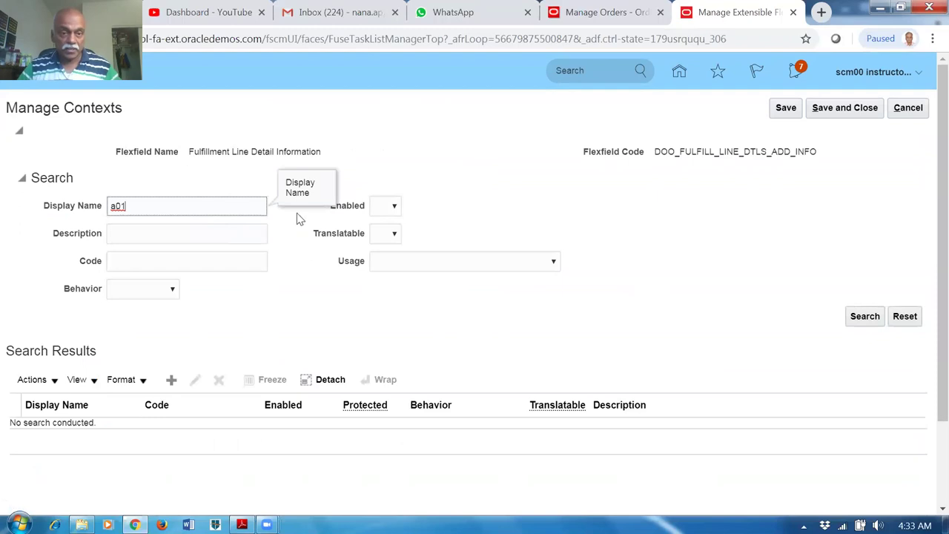
left_click(854, 318)
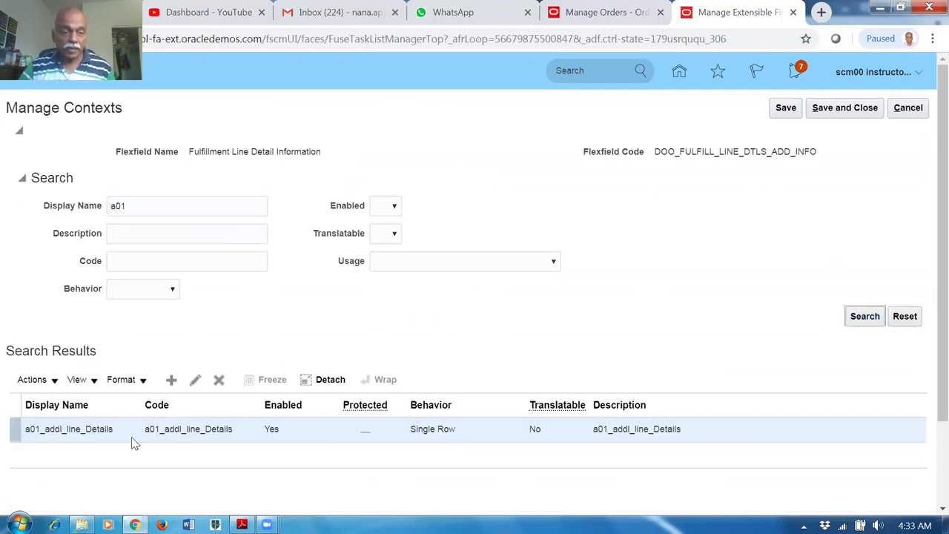
left_click(195, 380)
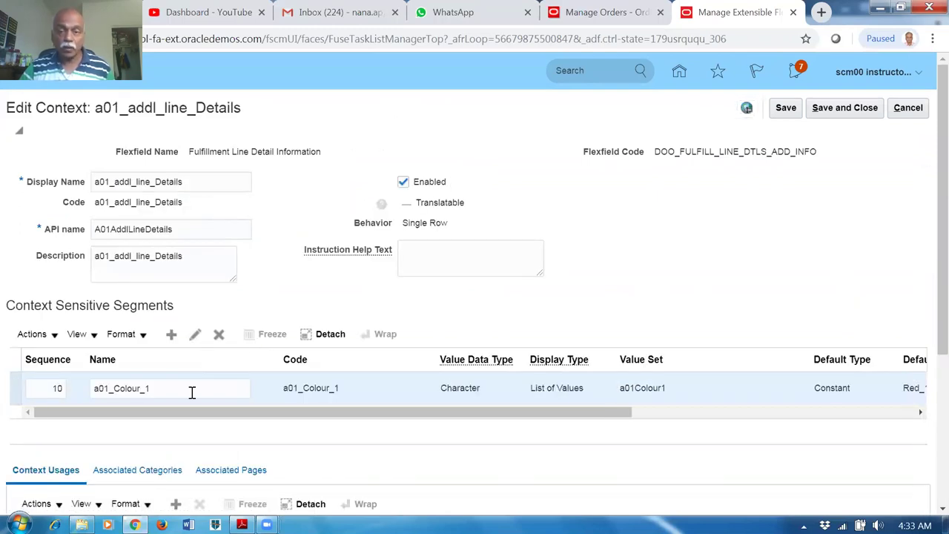
Open the a01_Colour_1 segment's value set, list all its values for review, and return to the segment without saving.
left_click(196, 336)
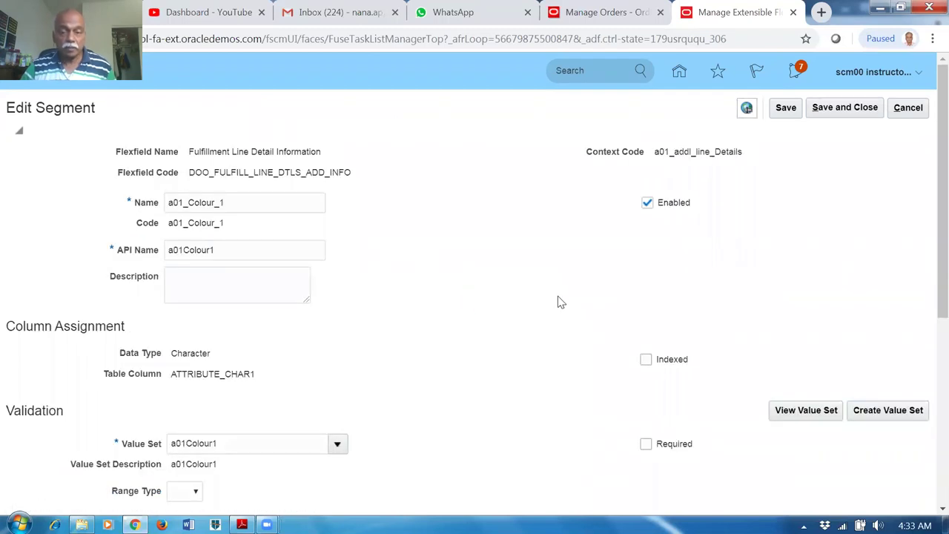
scroll(563, 312, "down", 2)
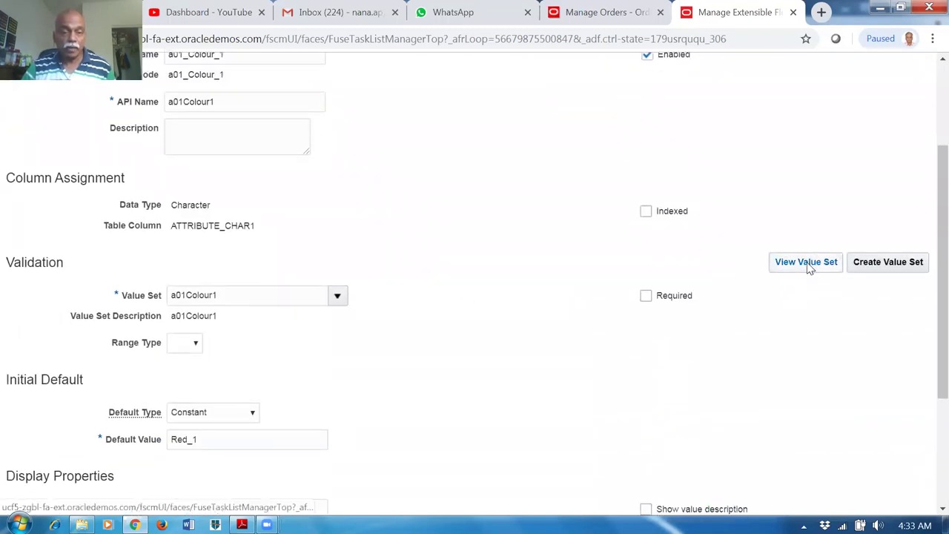
left_click(806, 269)
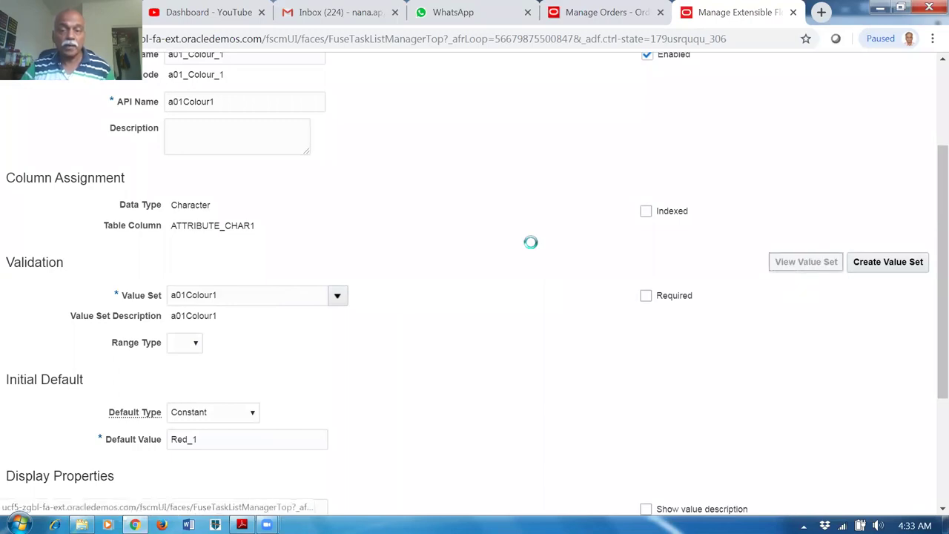
left_click(699, 109)
left_click(853, 268)
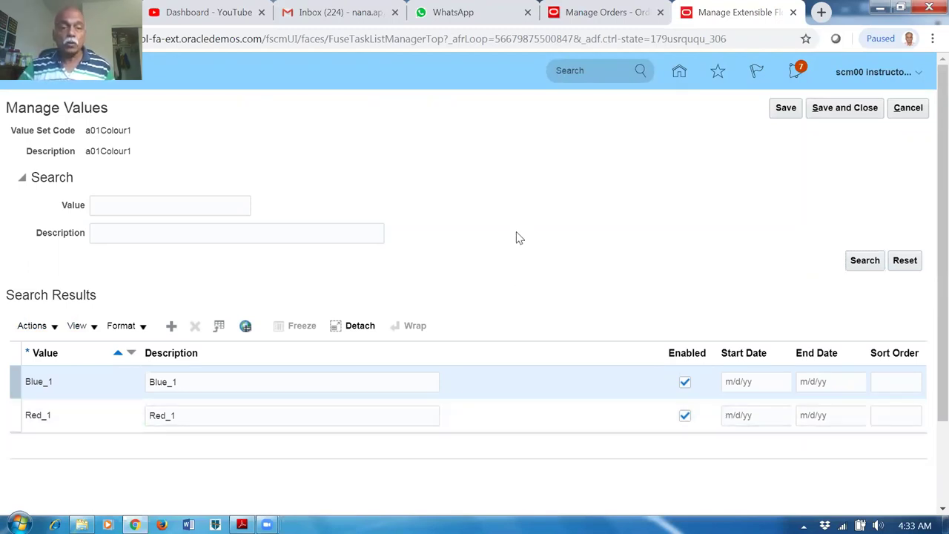
left_click(897, 111)
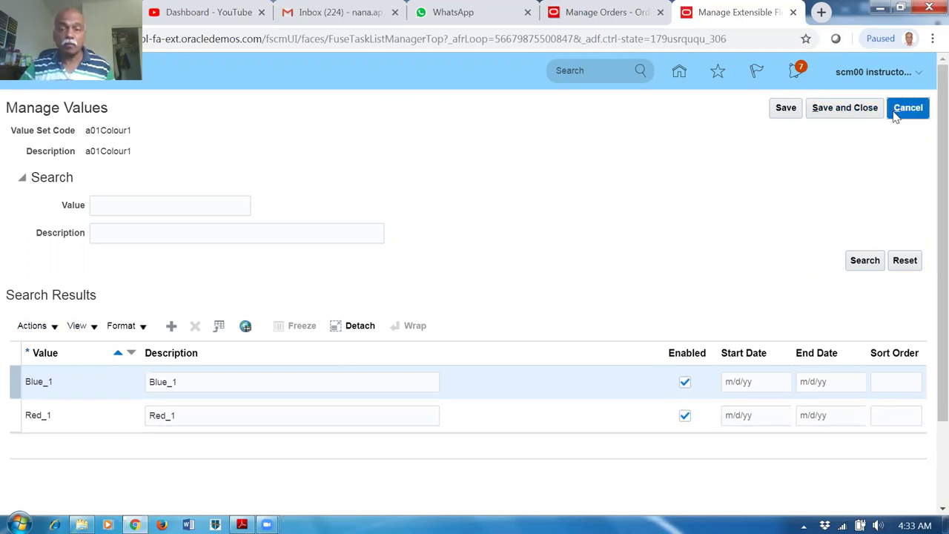
left_click(914, 108)
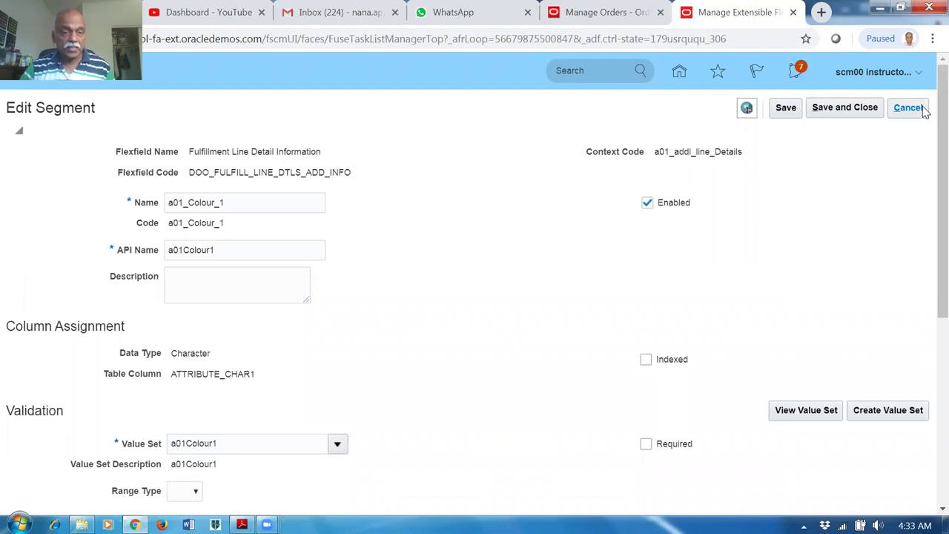
Leave the a01_Colour_1 segment, the a01_addl_line_Details context and the context management page without saving.
left_click(922, 109)
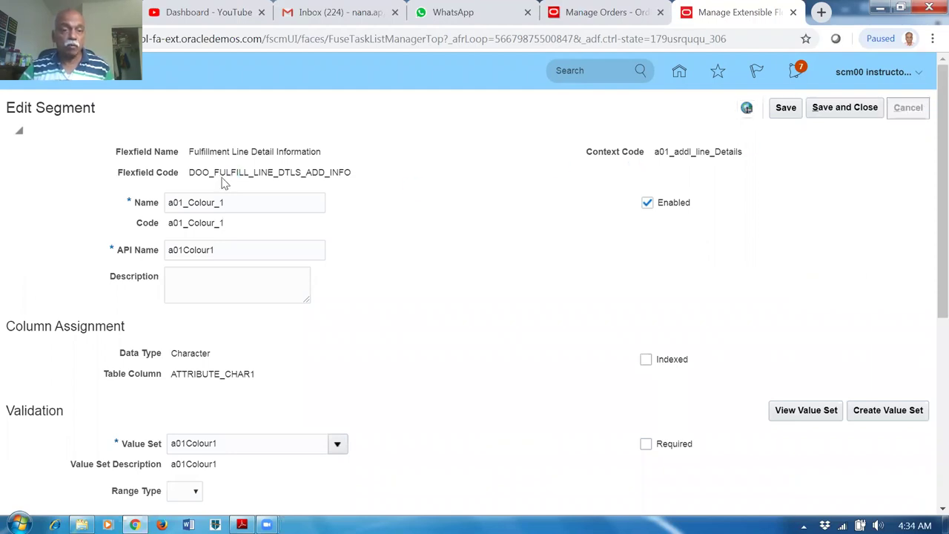
left_click_drag(198, 156, 306, 154)
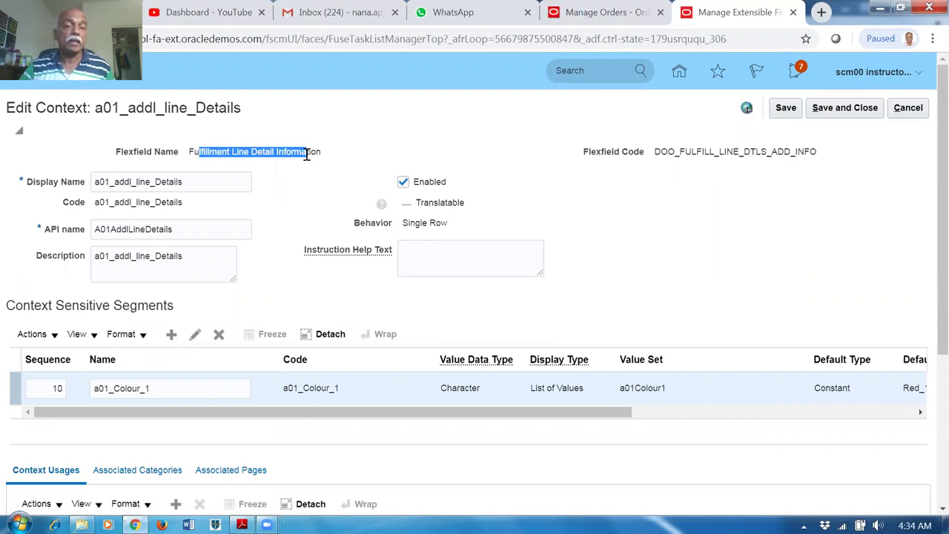
left_click(562, 203)
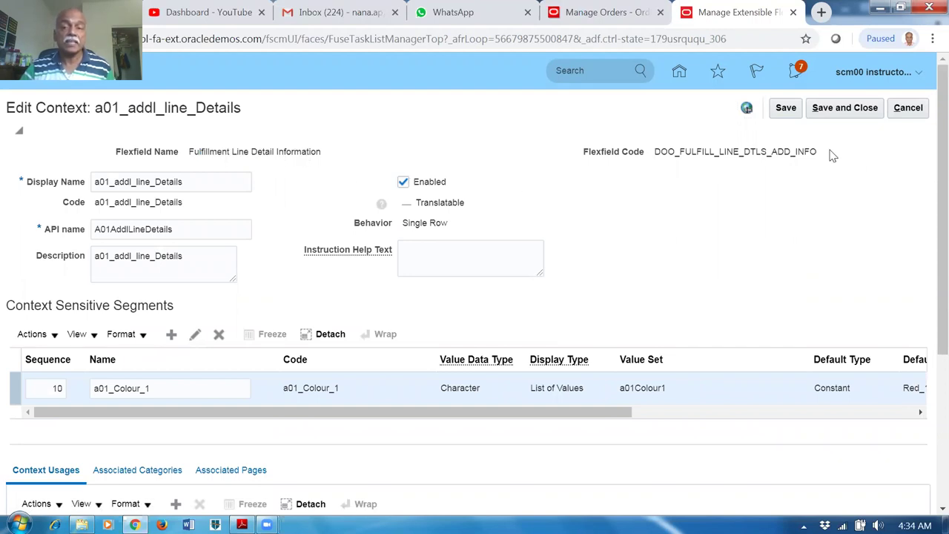
left_click(918, 110)
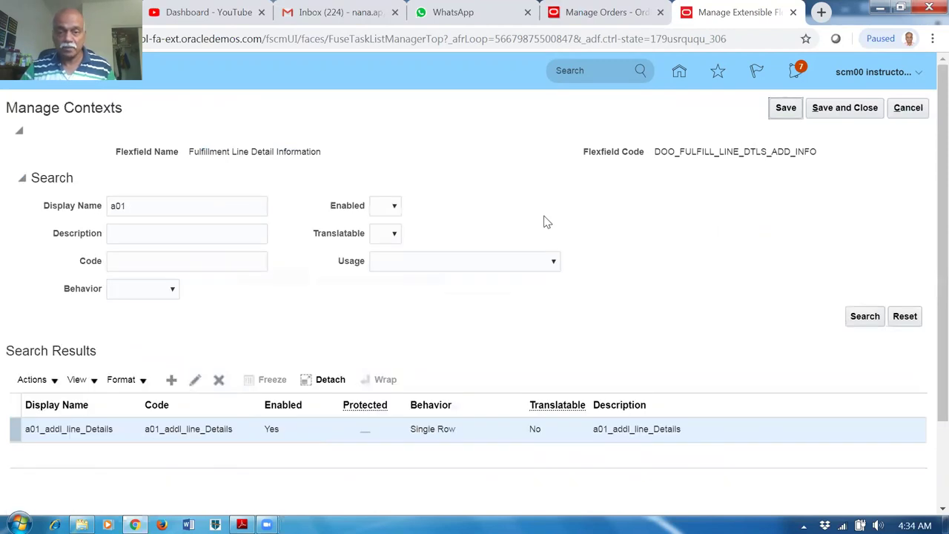
left_click(908, 107)
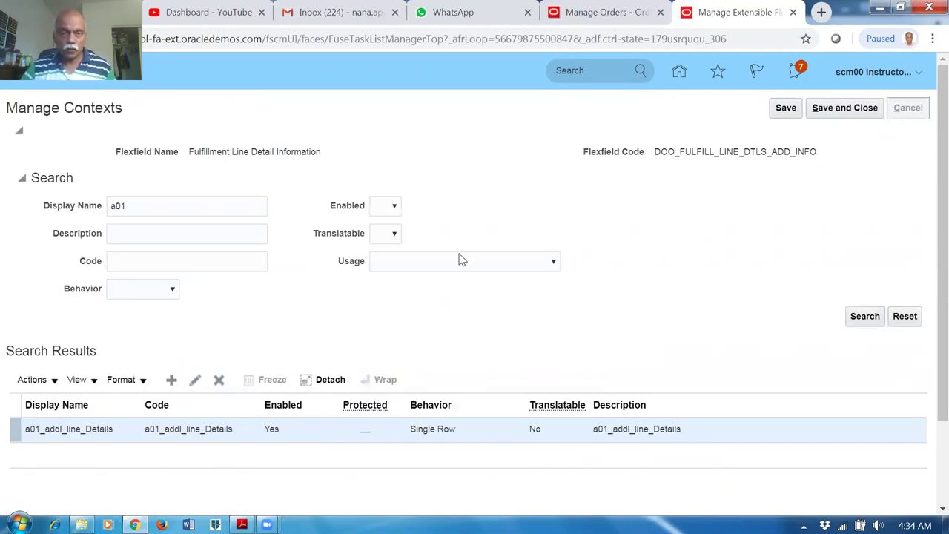
Recheck the detail category's a01_Colour_of_Item page and its associated context, and close the flexfield without saving.
left_click(209, 315)
scroll(482, 214, "down", 3)
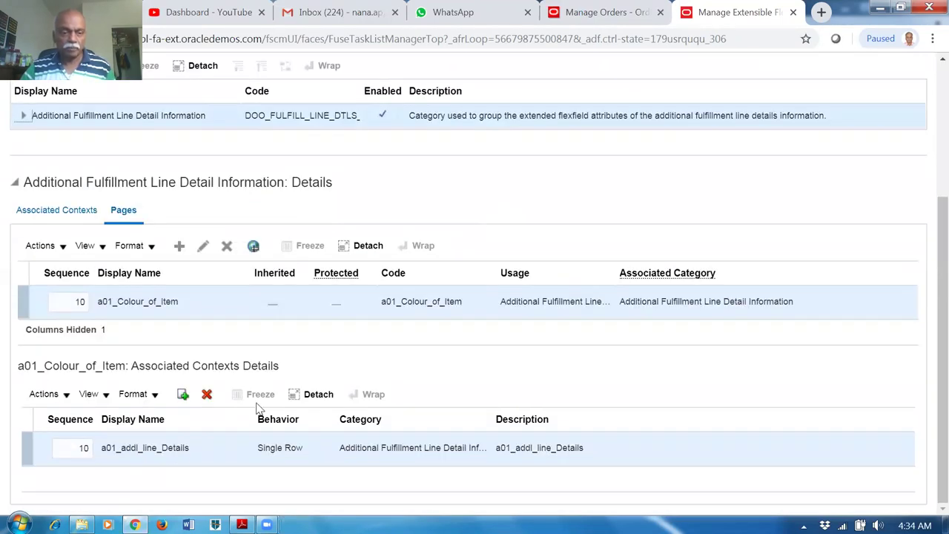
scroll(259, 407, "up", 2)
scroll(720, 247, "up", 1)
left_click(908, 107)
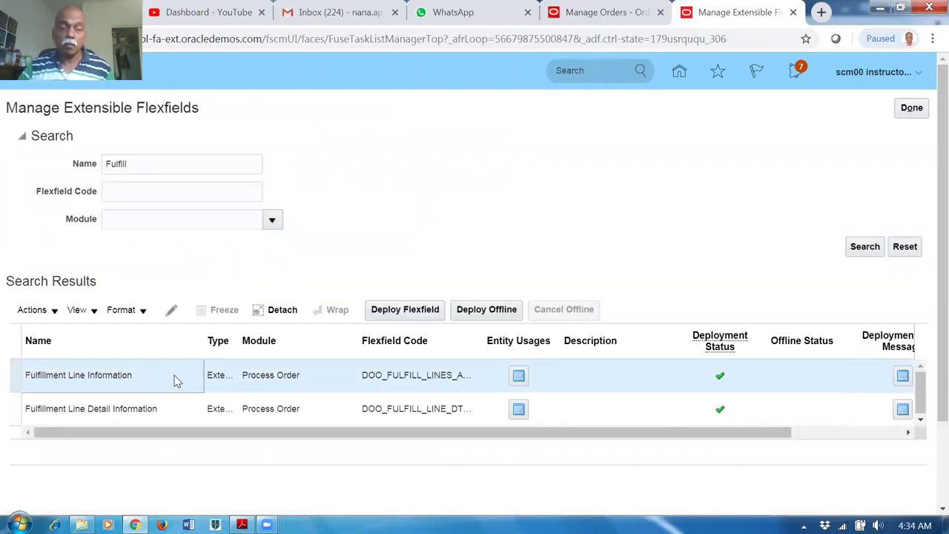
Check the deployment status of Fulfillment Line Detail Information and finish managing extensible flexfields.
left_click(170, 414)
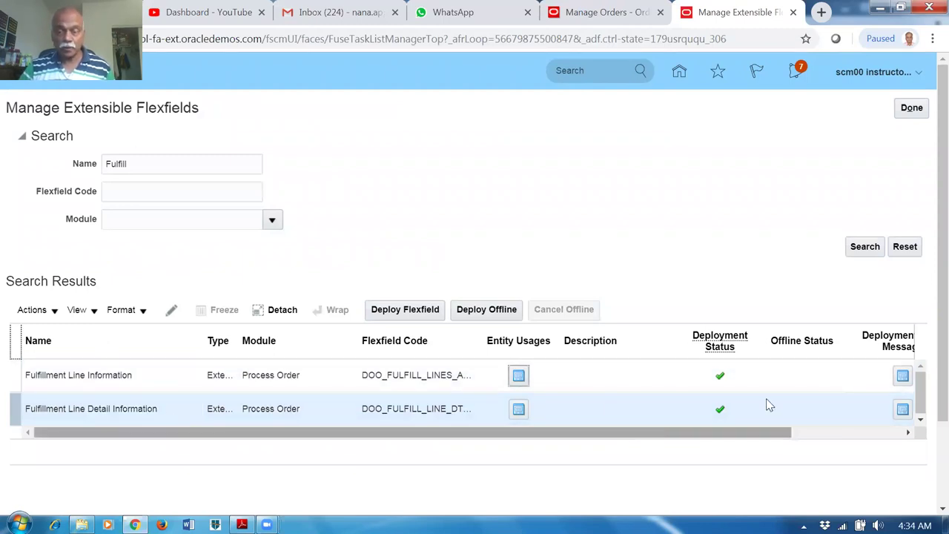
left_click(912, 109)
Switch to the draft sales order, search for items starting with a01, and add a01_BtoB_Buy as an order line.
left_click(604, 12)
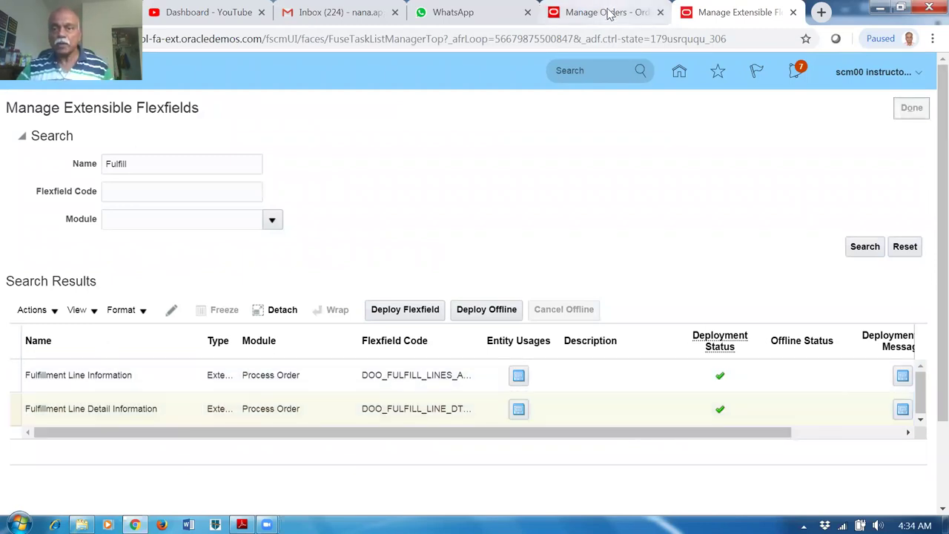
scroll(347, 417, "down", 1)
scroll(594, 307, "up", 1)
left_click(136, 431)
type("a01")
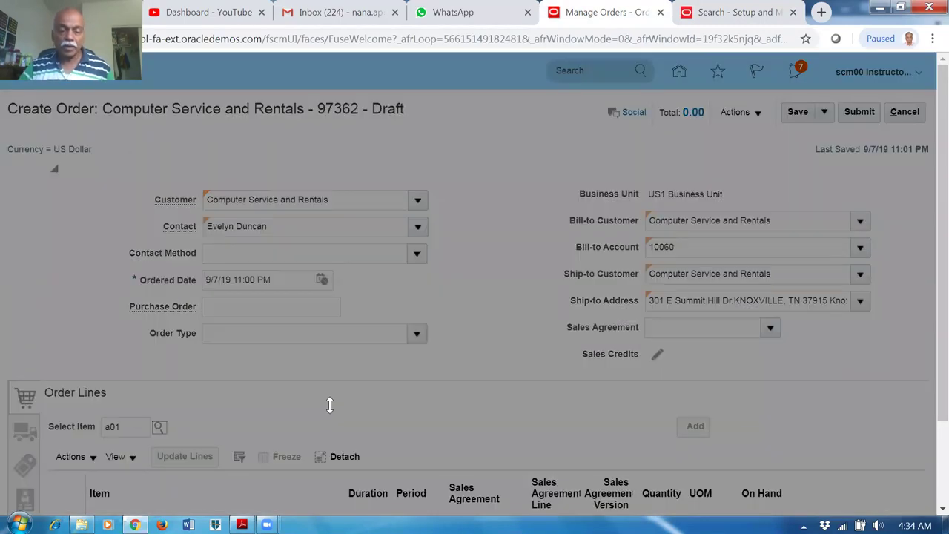
left_click(345, 305)
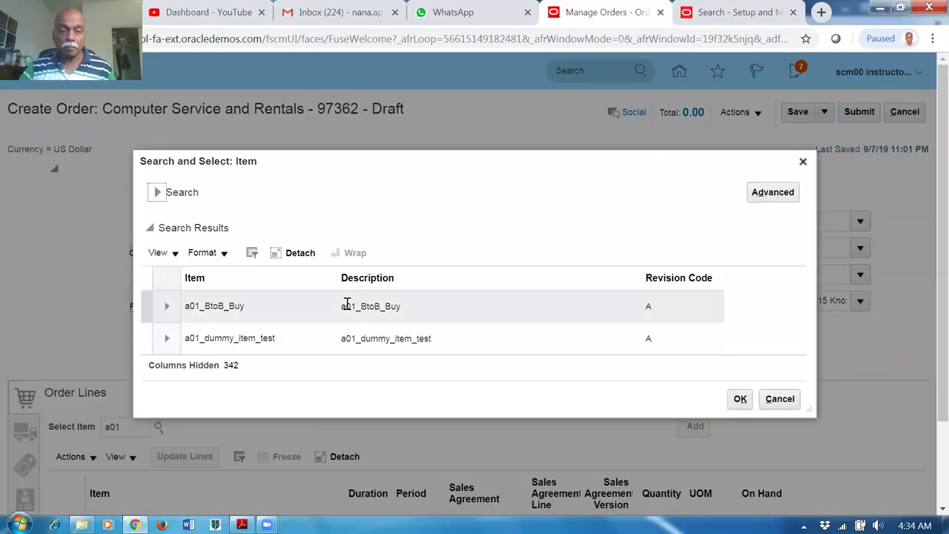
left_click(739, 399)
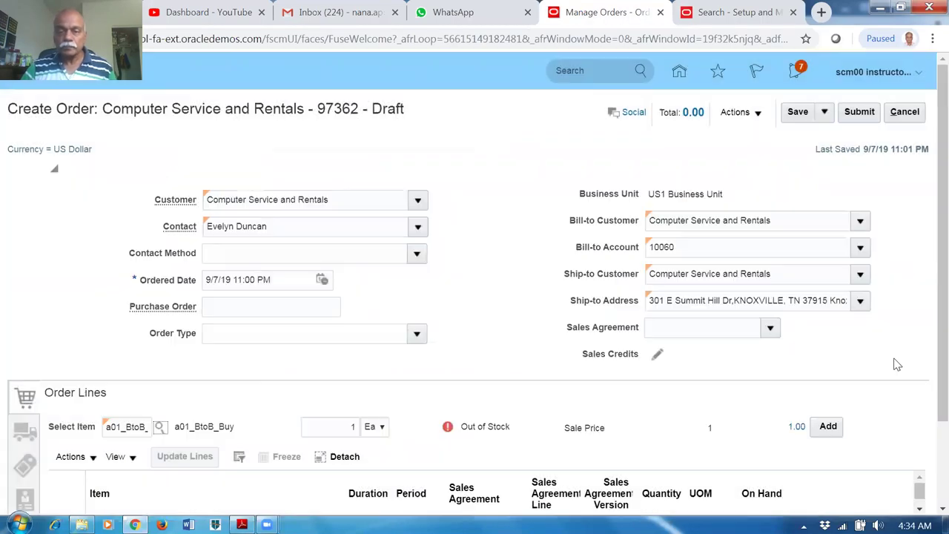
scroll(868, 360, "down", 3)
left_click(831, 323)
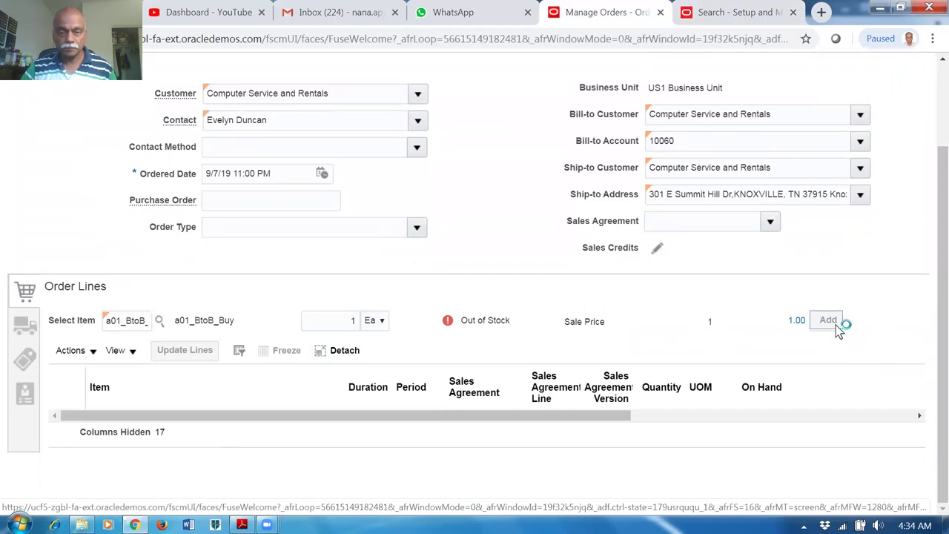
Open the additional information of the a01_BtoB_Buy order line for editing and show its a01_city_1 page.
left_click_drag(210, 457, 557, 480)
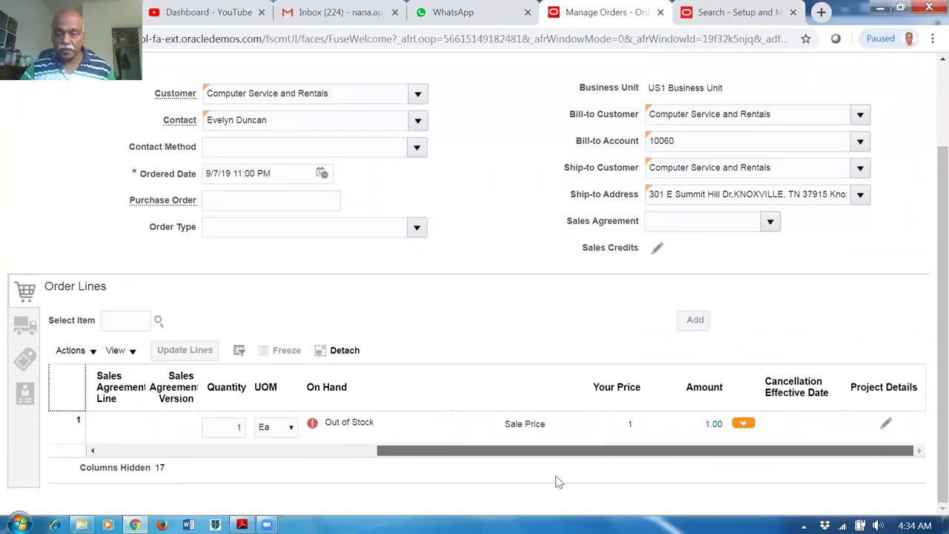
left_click(746, 425)
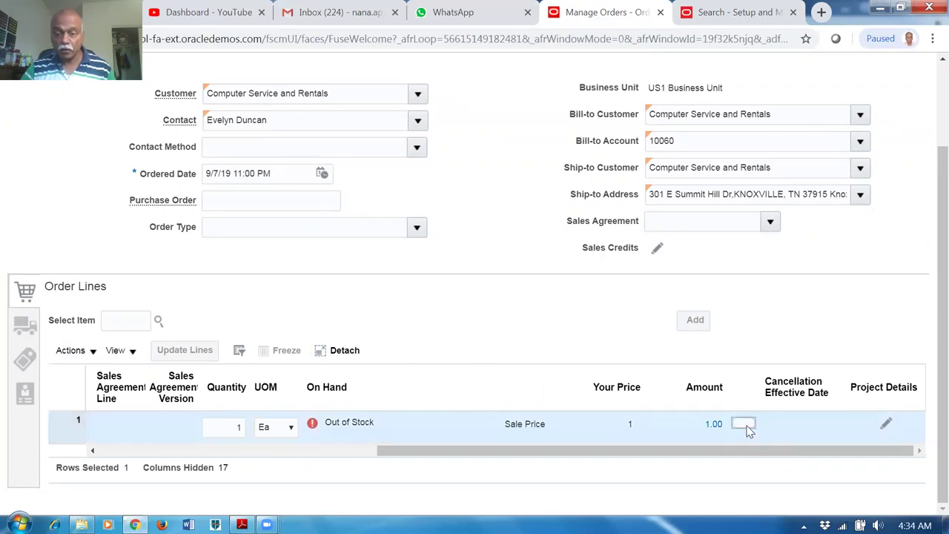
left_click(744, 424)
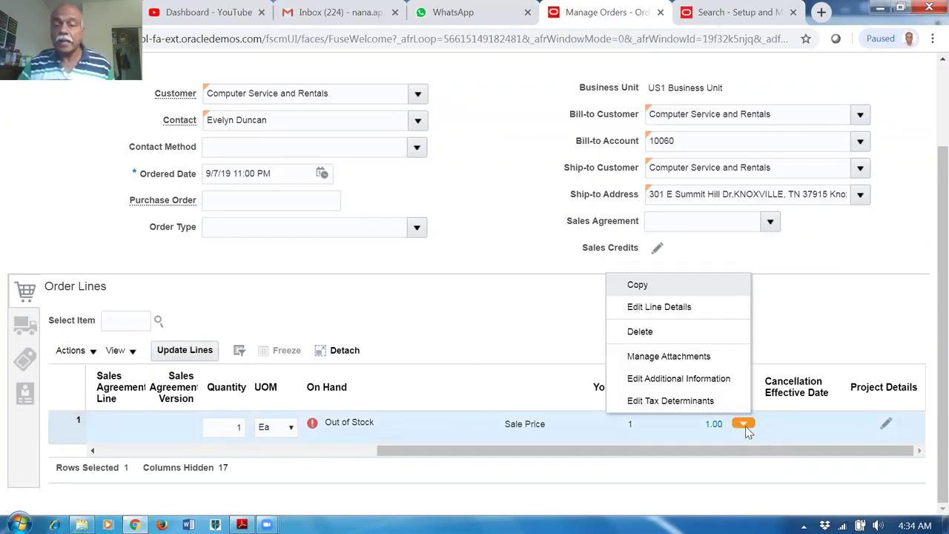
left_click(689, 380)
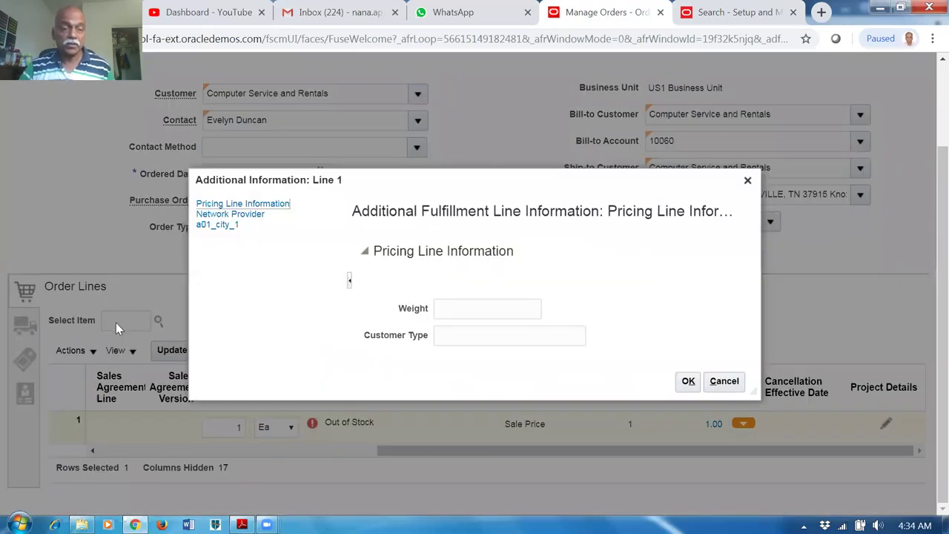
left_click(220, 224)
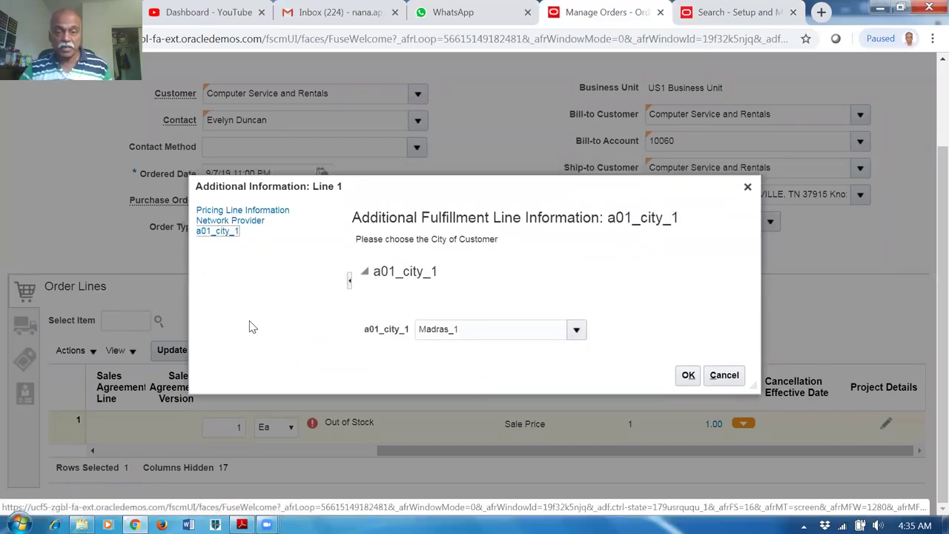
Set a01_city_1 to Bombay_1 in the a01_BtoB_Buy line's additional information, accept it, and save the order.
left_click(576, 333)
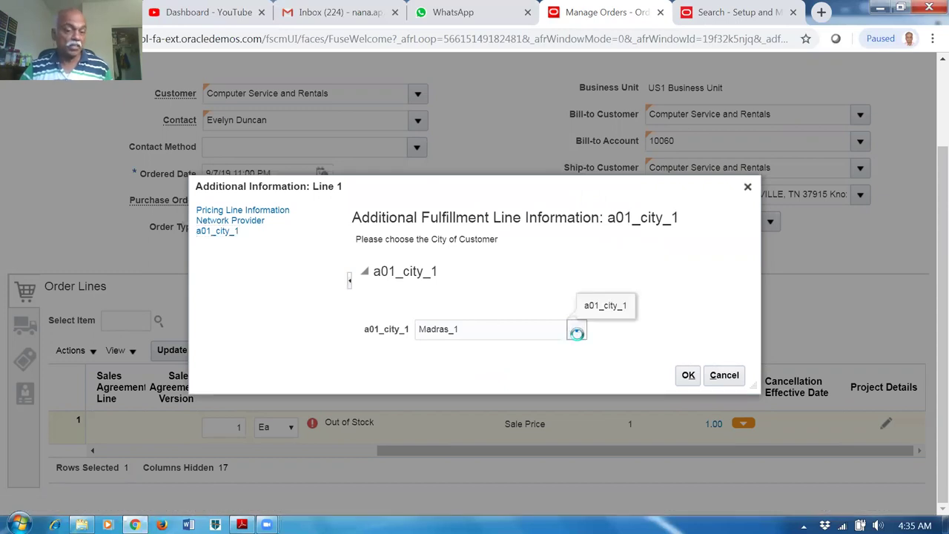
left_click(487, 377)
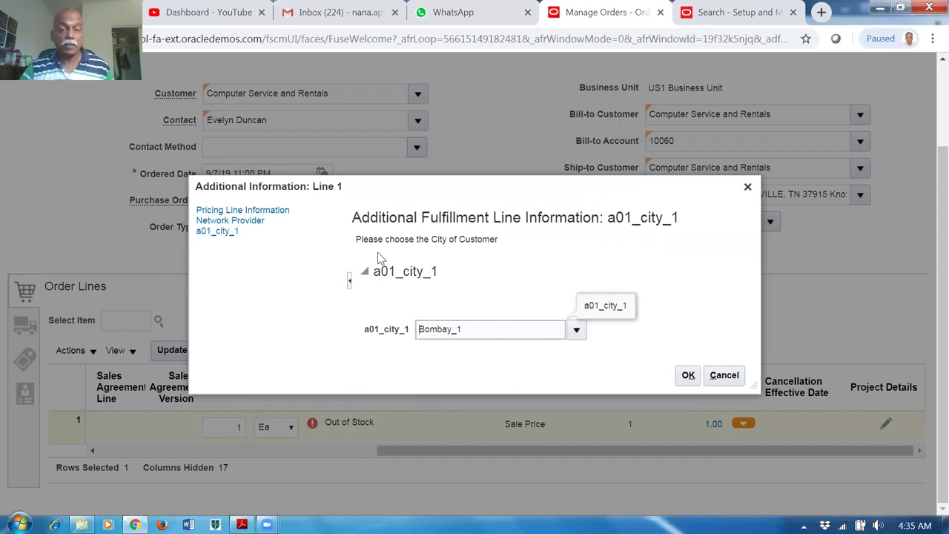
left_click_drag(374, 243, 479, 251)
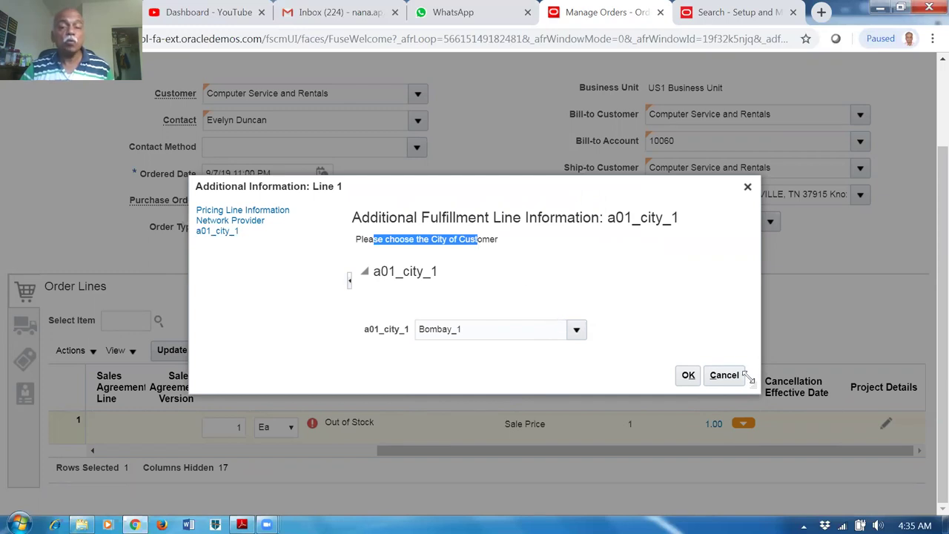
left_click(689, 376)
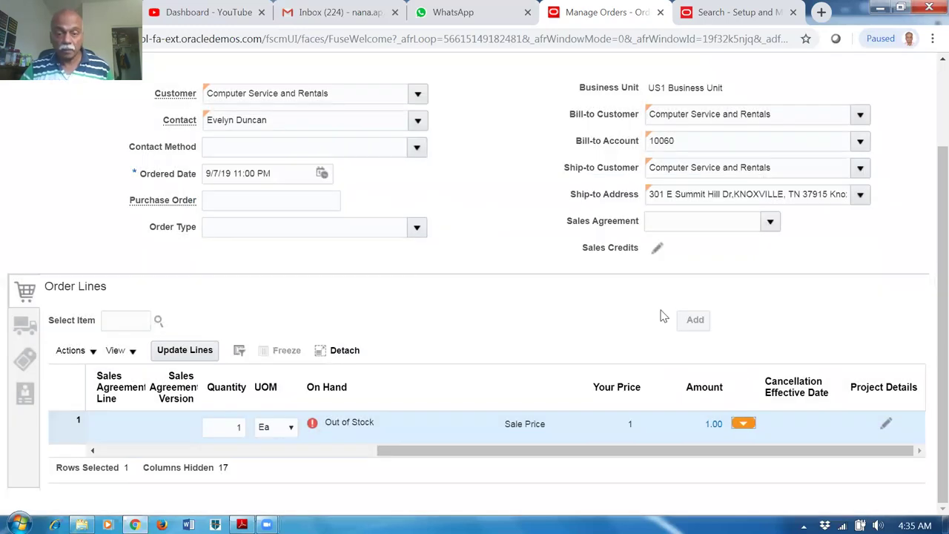
scroll(445, 323, "up", 3)
left_click(788, 117)
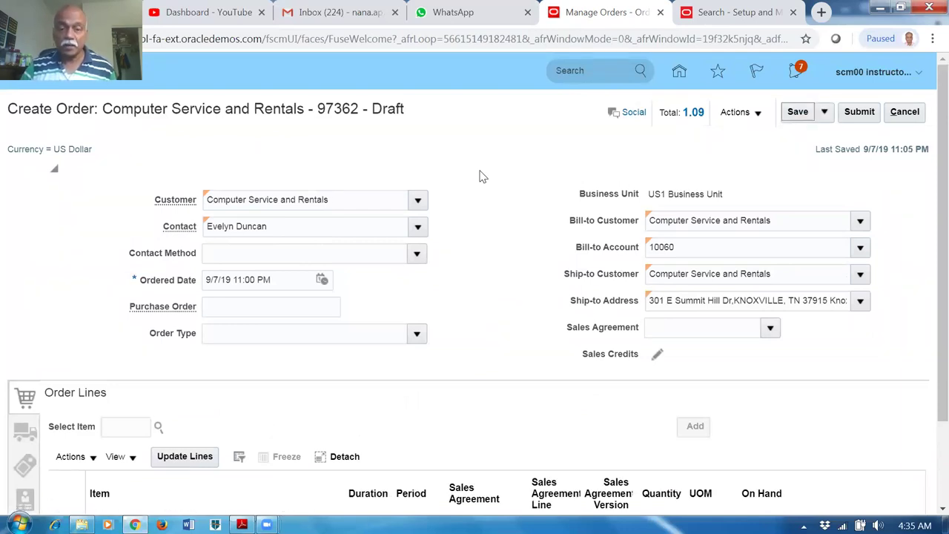
Reopen the a01_BtoB_Buy line's additional information, check the saved a01_city_1 value, and close it without changes.
scroll(481, 177, "down", 3)
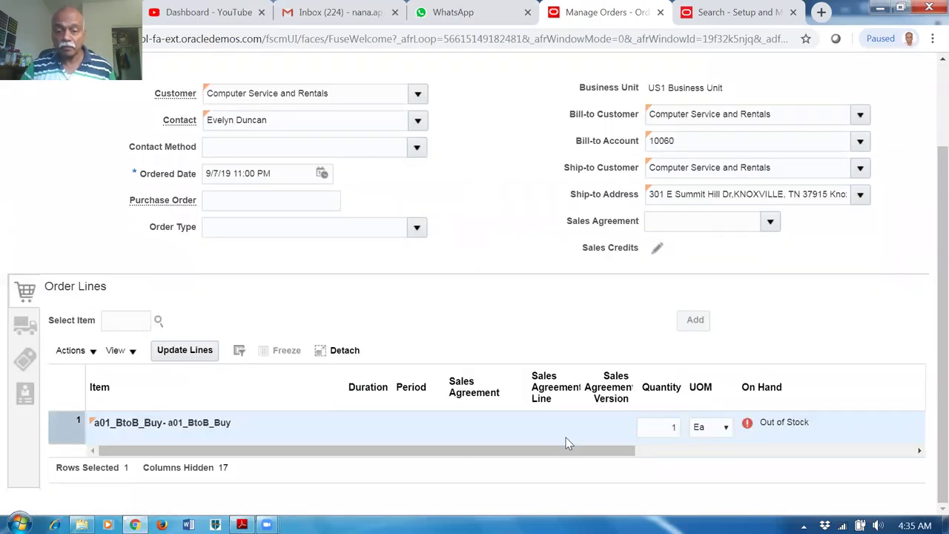
left_click_drag(553, 458, 818, 462)
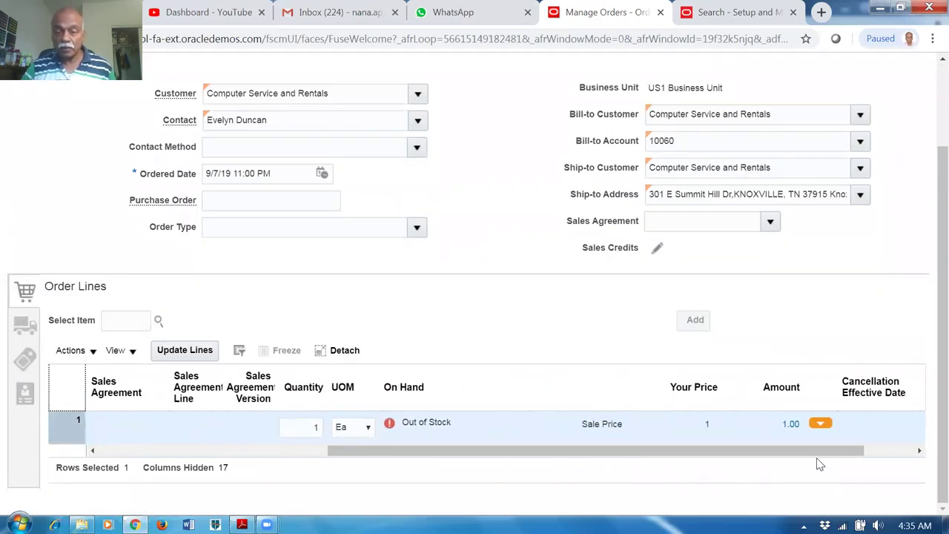
left_click(822, 428)
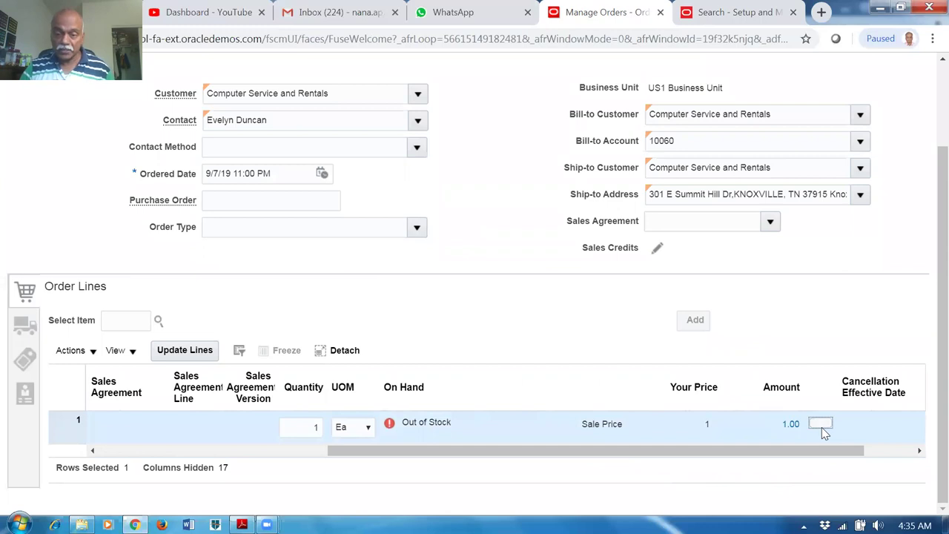
left_click(821, 427)
left_click(772, 383)
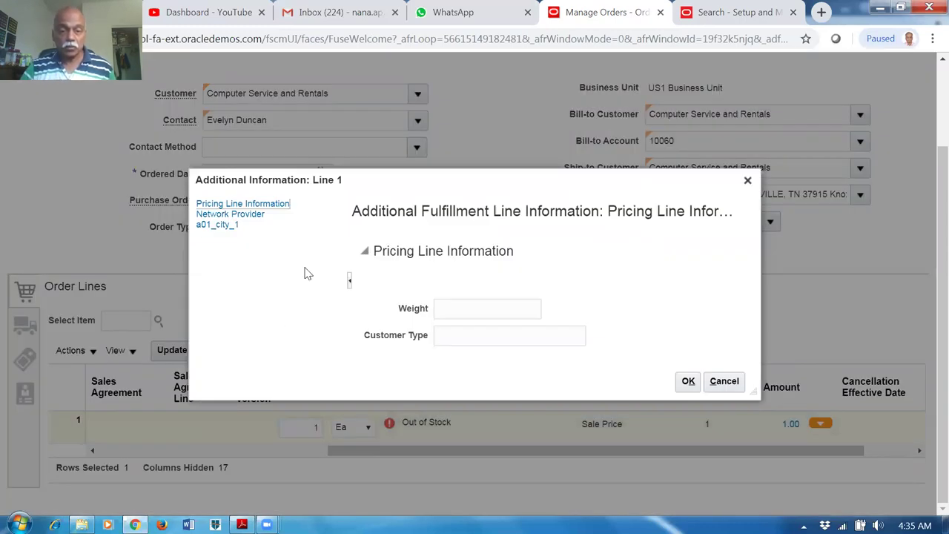
left_click(216, 225)
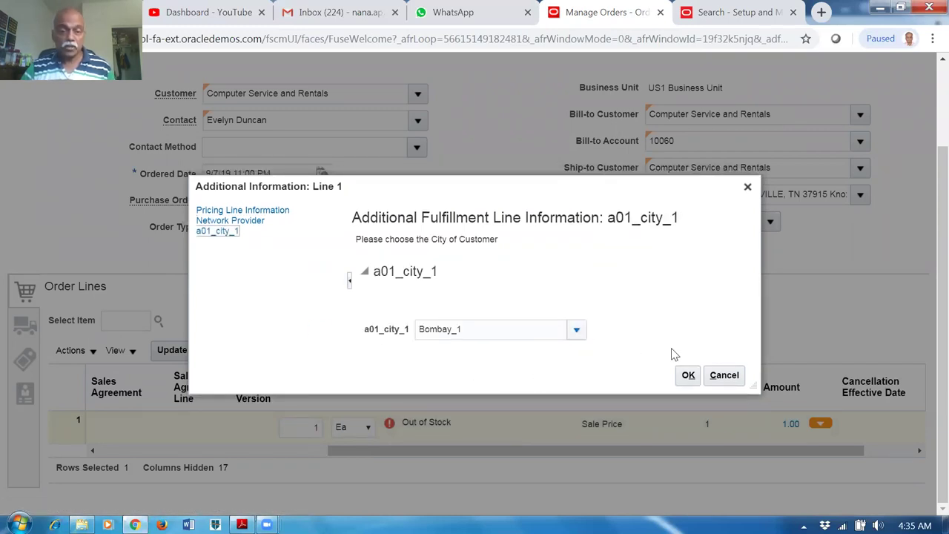
left_click(723, 378)
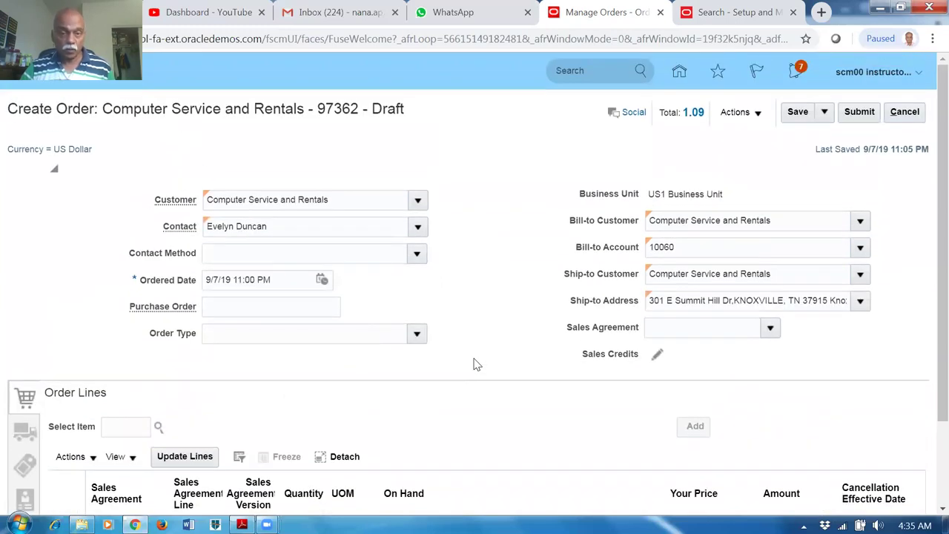
Look at the project details of the a01_BtoB_Buy order line and cancel without entering anything.
scroll(475, 351, "down", 3)
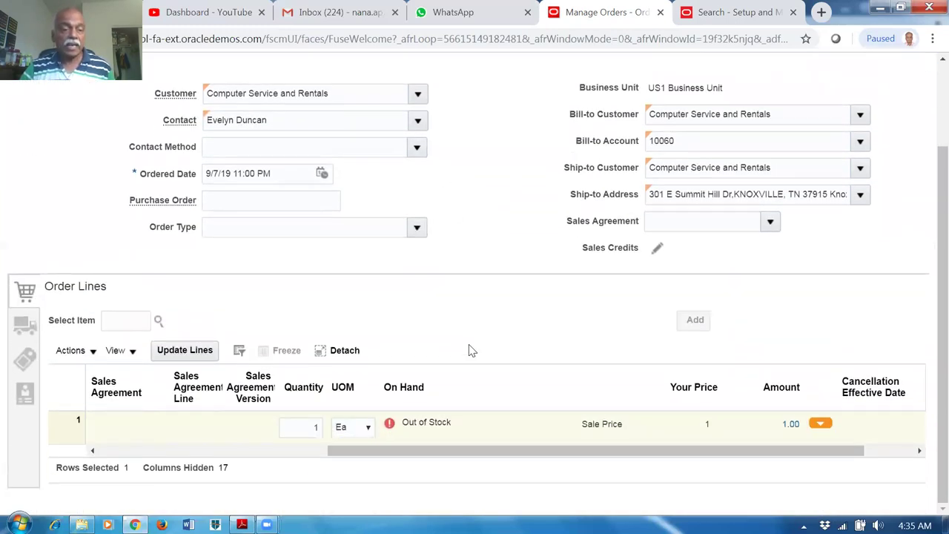
left_click_drag(395, 450, 585, 459)
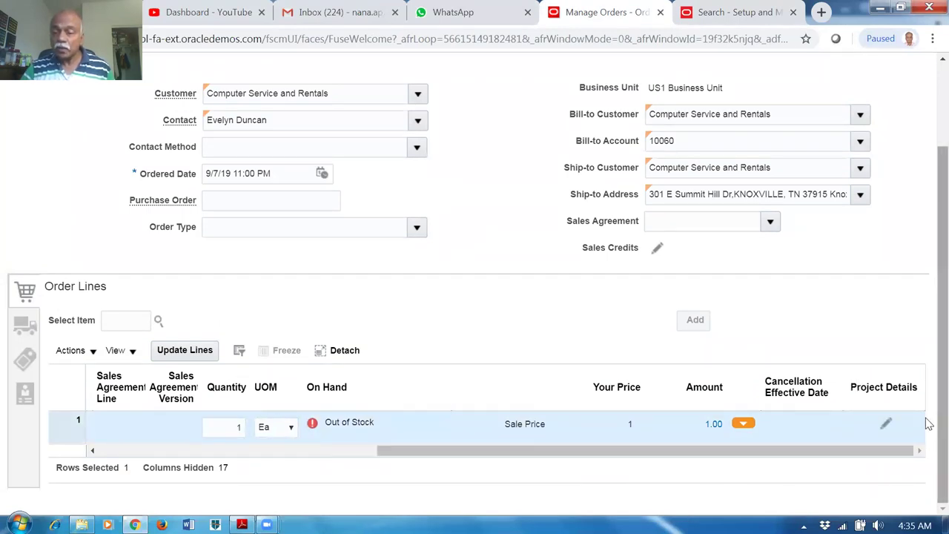
left_click(885, 423)
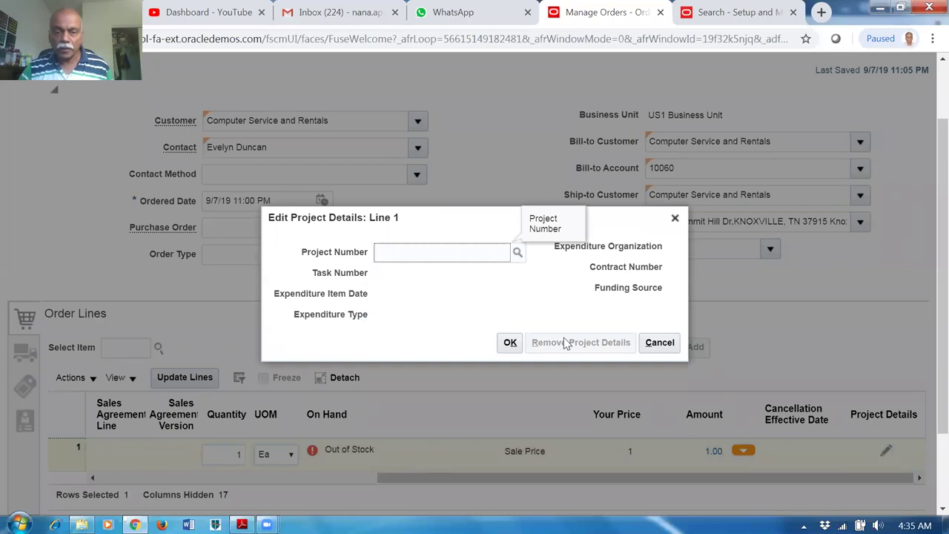
left_click(662, 346)
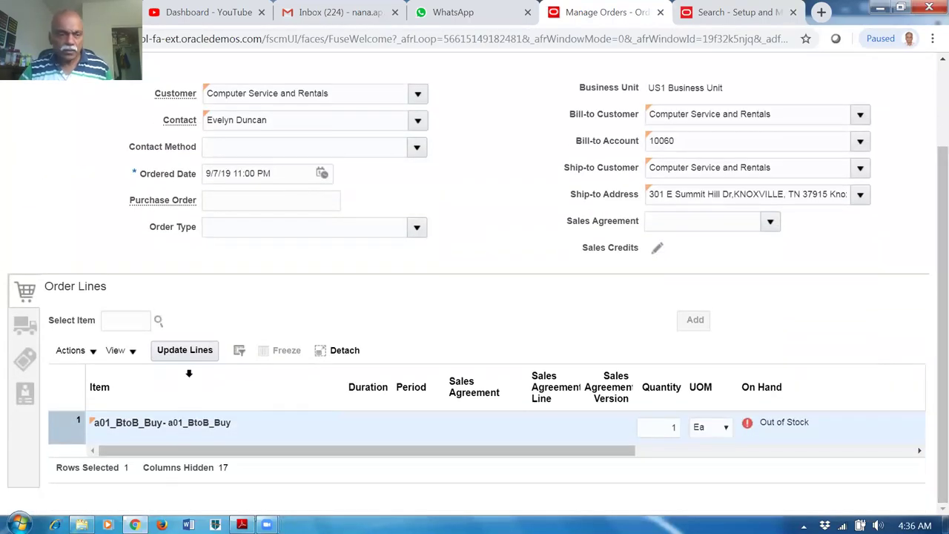
Check the order's shipment details and the actions available for the a01_BtoB_Buy line there.
left_click(21, 326)
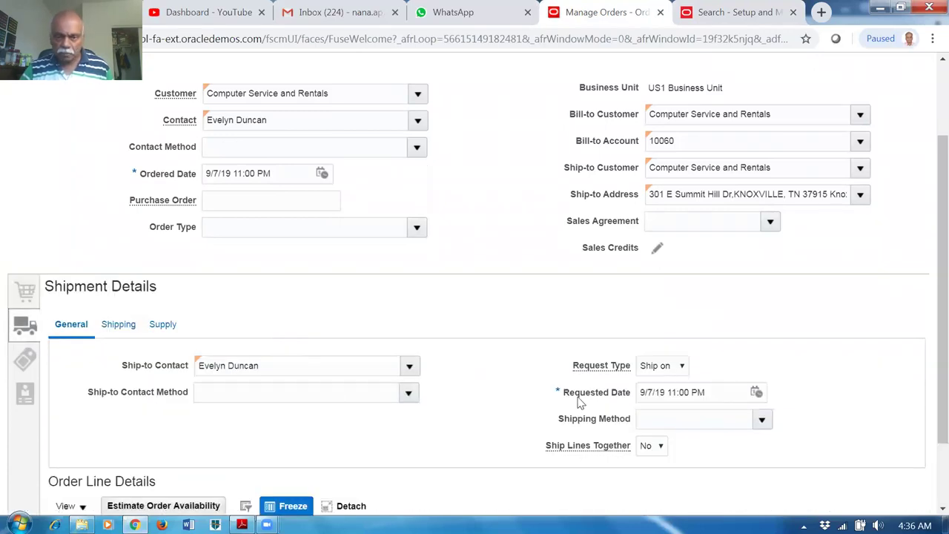
scroll(579, 405, "down", 1)
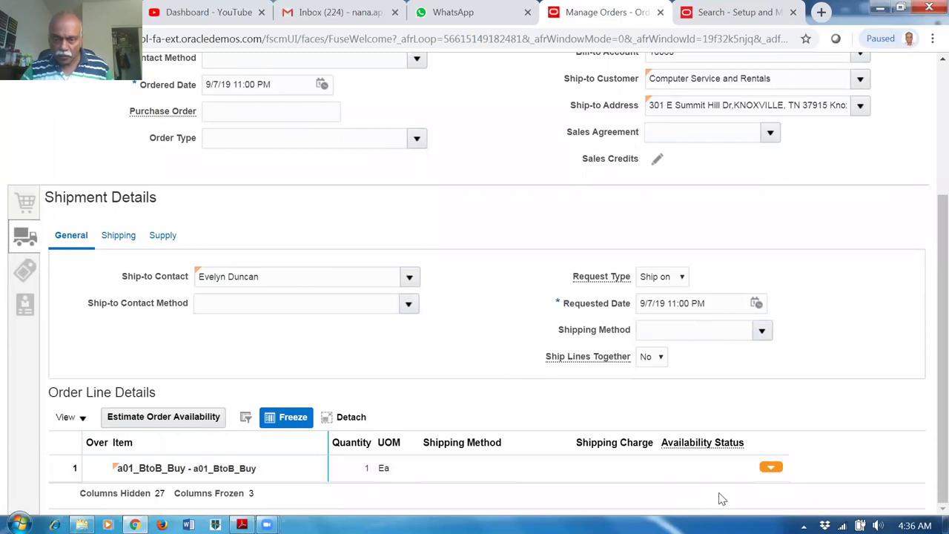
left_click(771, 468)
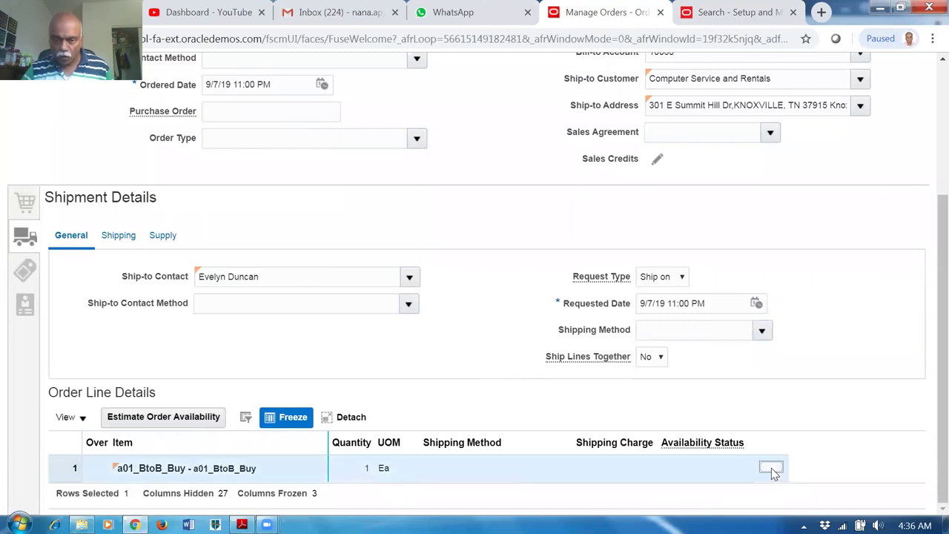
left_click(771, 470)
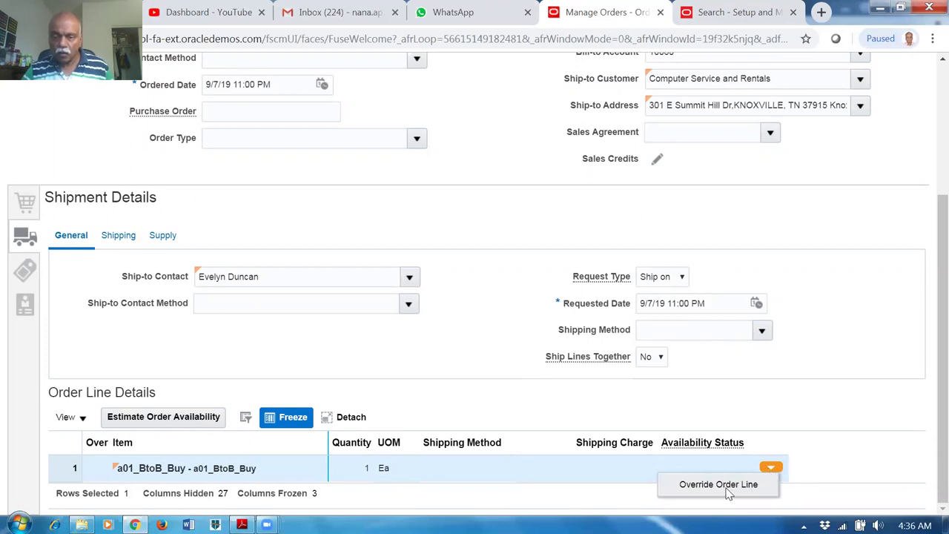
left_click(429, 356)
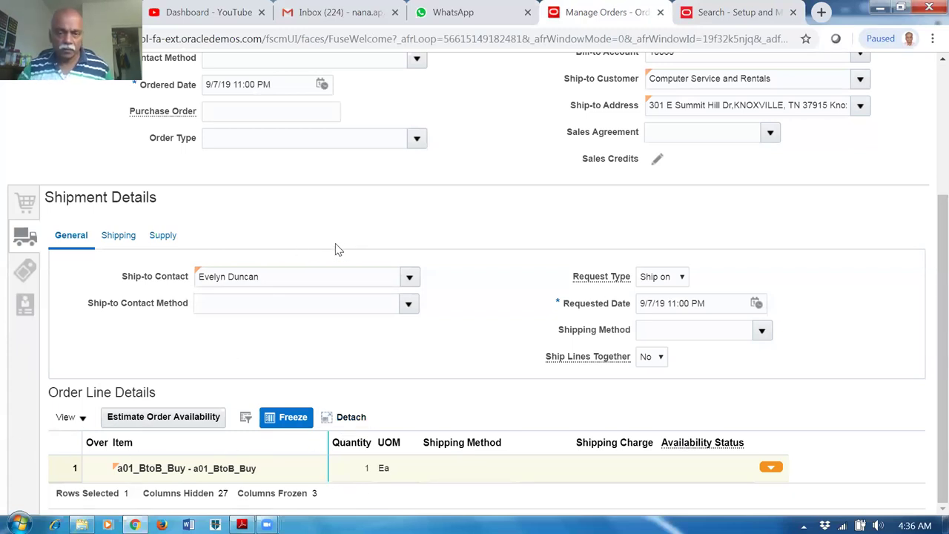
Check the line actions available in the billing and payment details, and view the order's sales credits.
left_click(30, 272)
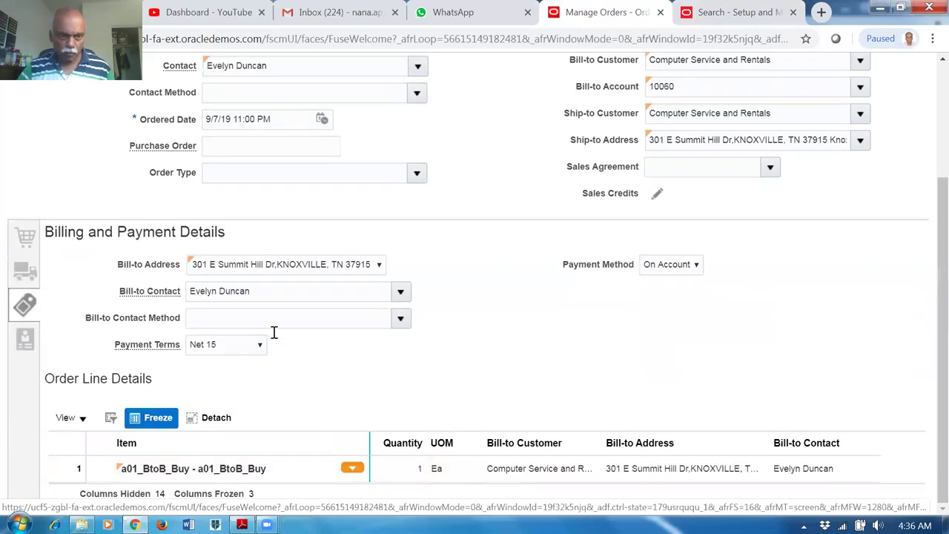
left_click(350, 470)
left_click(348, 470)
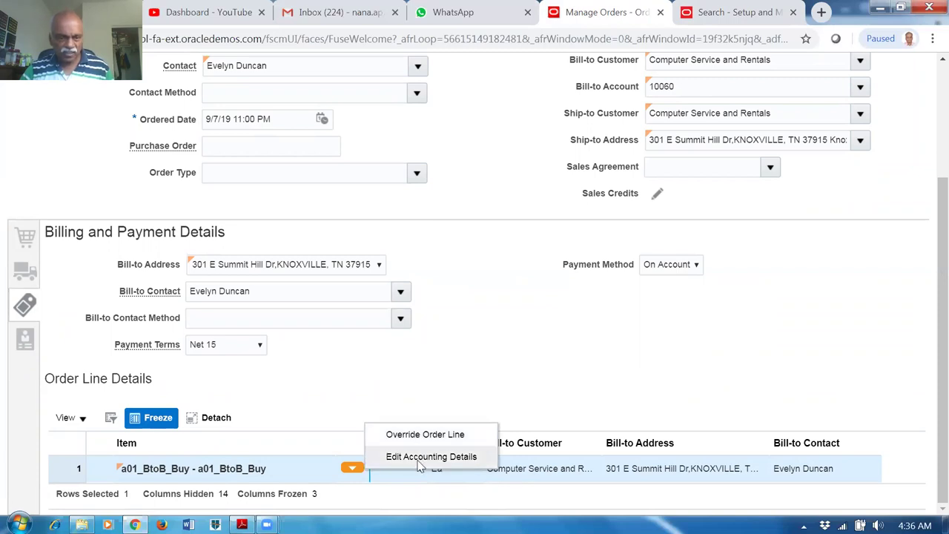
left_click(392, 388)
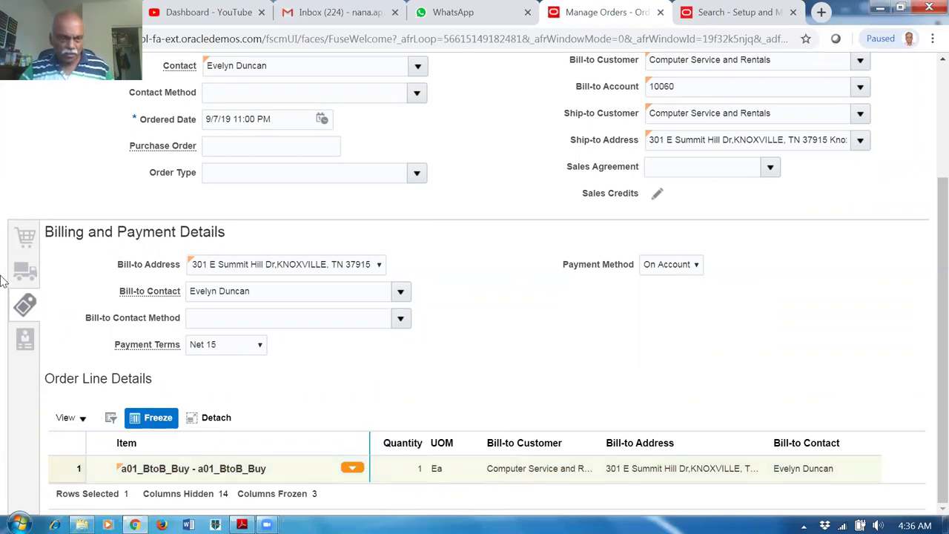
left_click(24, 341)
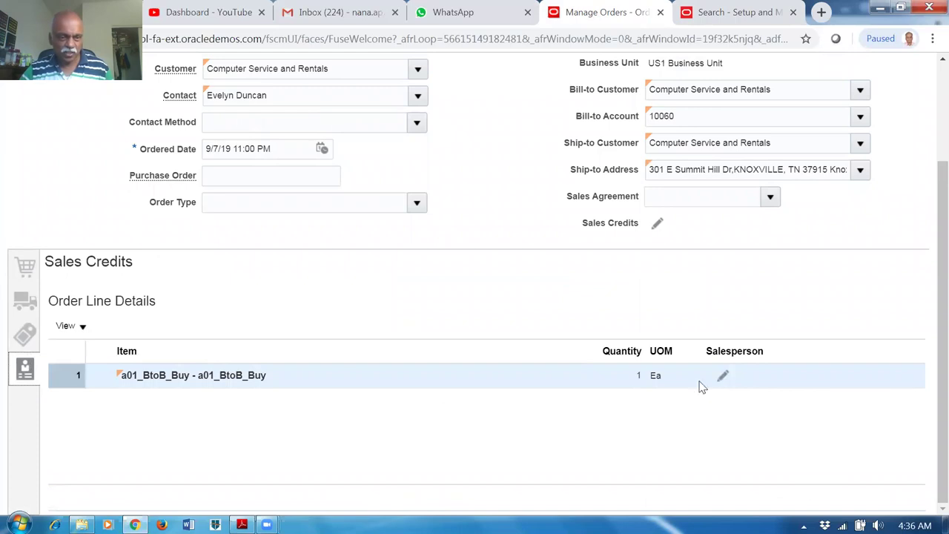
Submit the sales order, acknowledge the confirmation, and refresh the order's status.
scroll(352, 354, "up", 3)
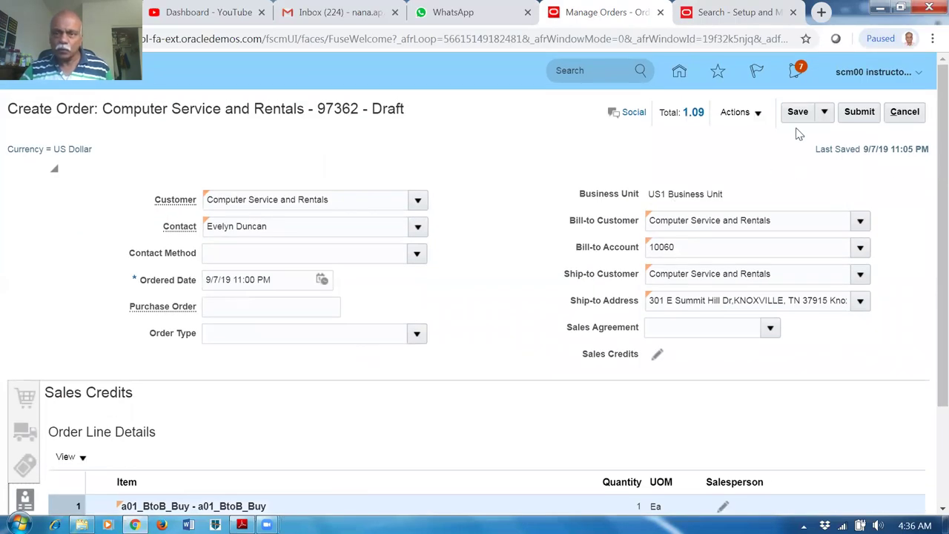
left_click(860, 112)
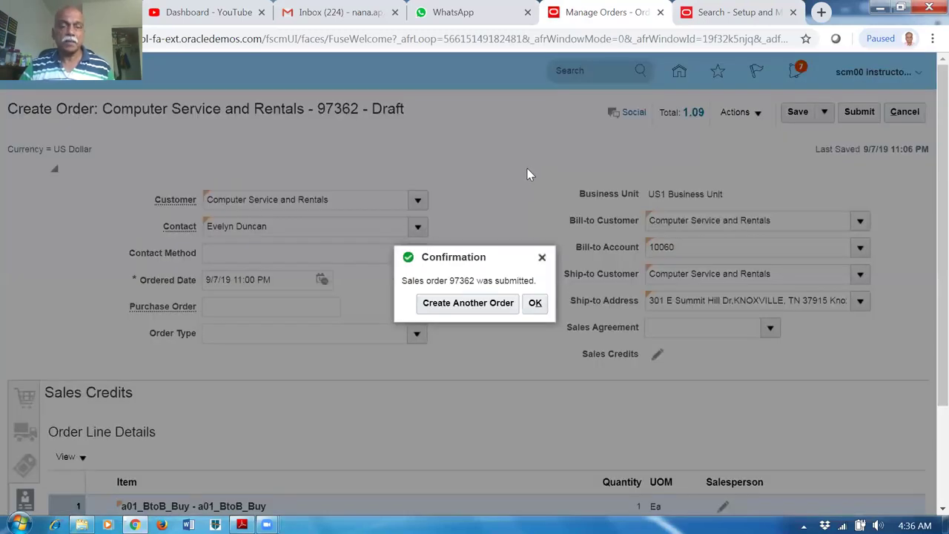
left_click(534, 304)
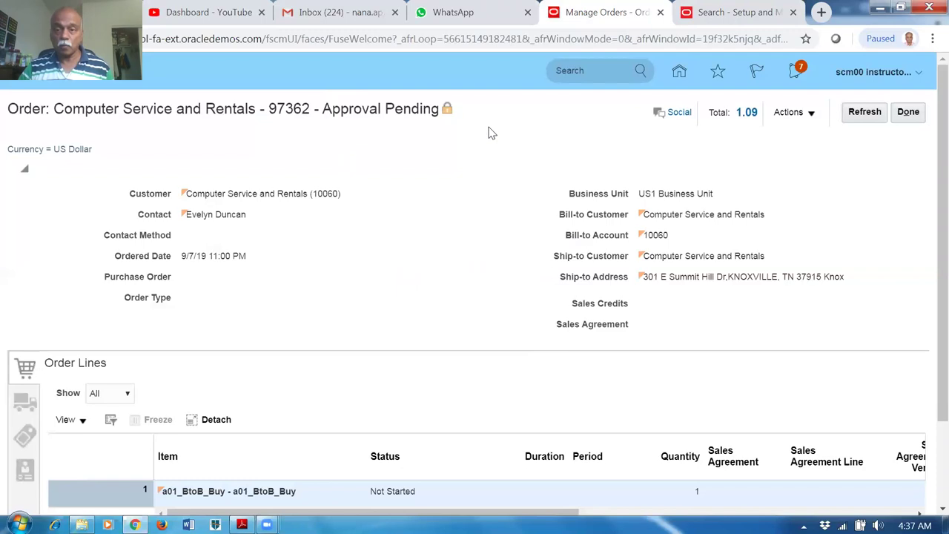
left_click(862, 118)
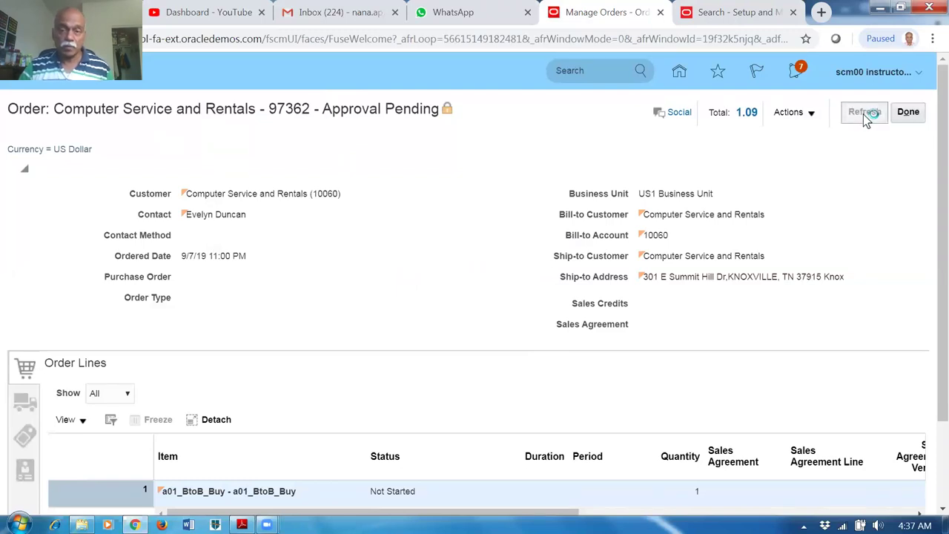
View the submitted order's additional header information and close it.
left_click(787, 113)
left_click(780, 117)
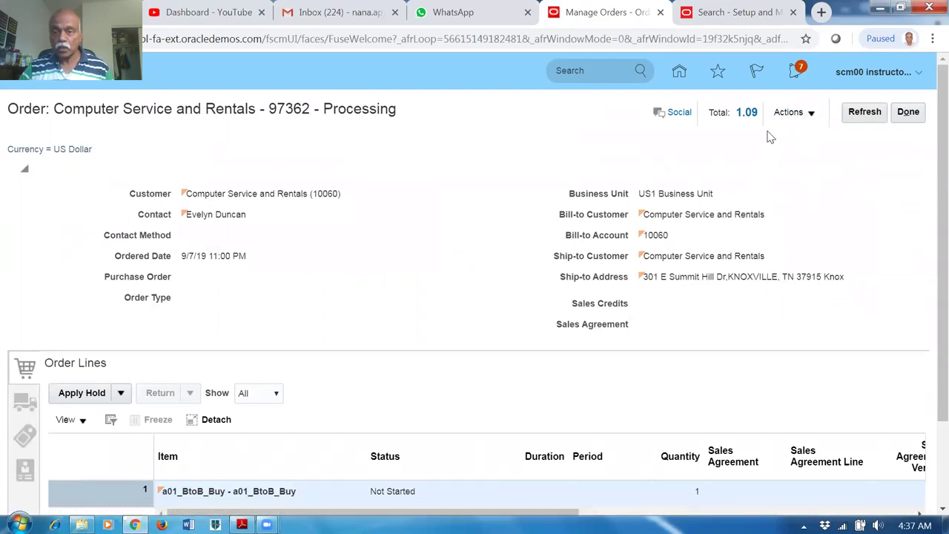
left_click(782, 119)
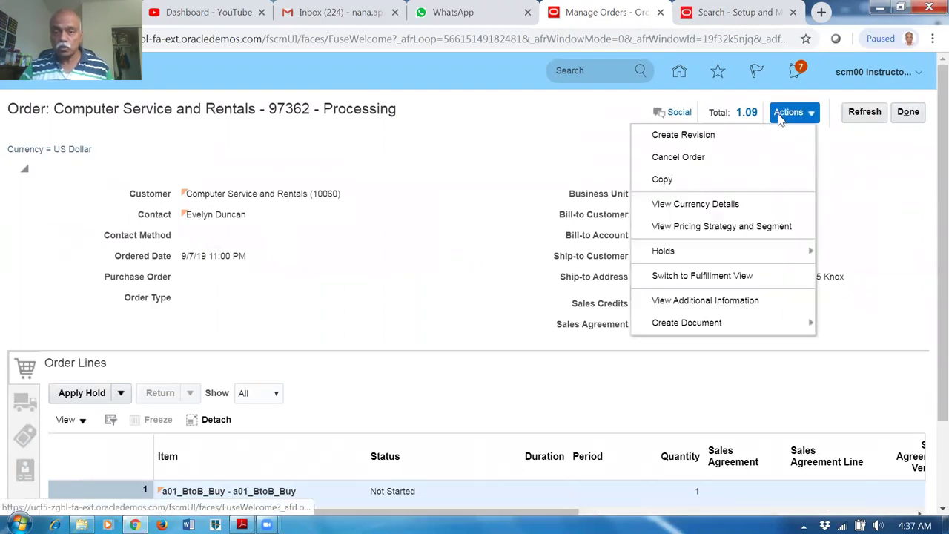
left_click(719, 303)
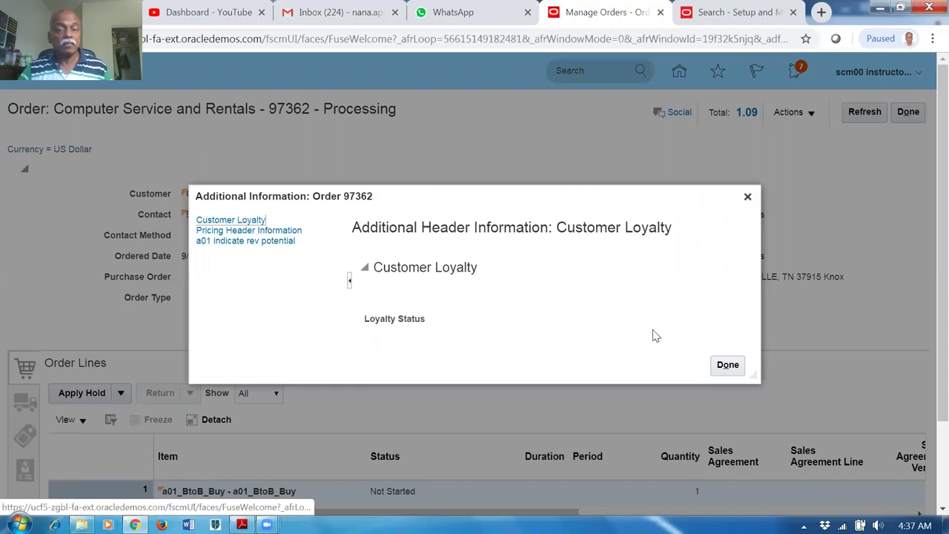
left_click(716, 363)
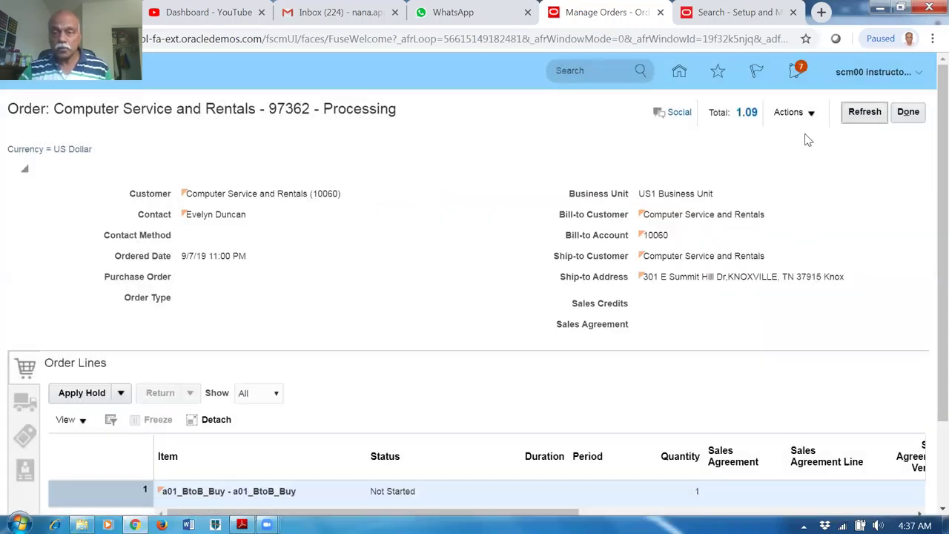
Switch the order to the fulfillment view and open its additional header information.
left_click(792, 119)
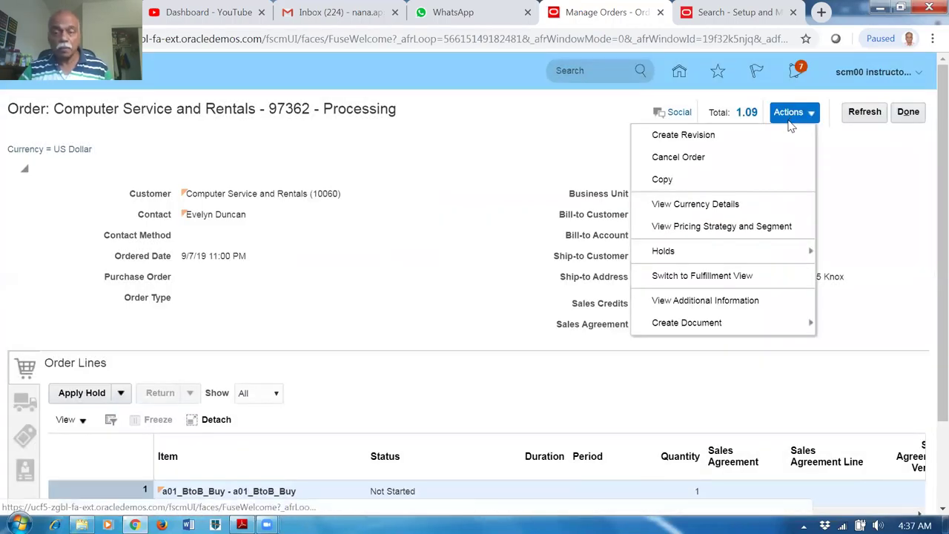
left_click(719, 275)
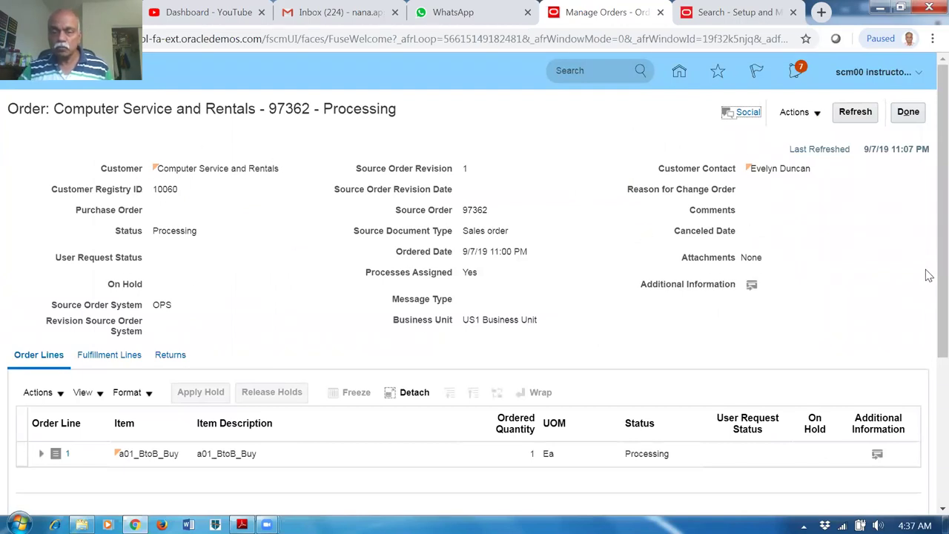
left_click(752, 287)
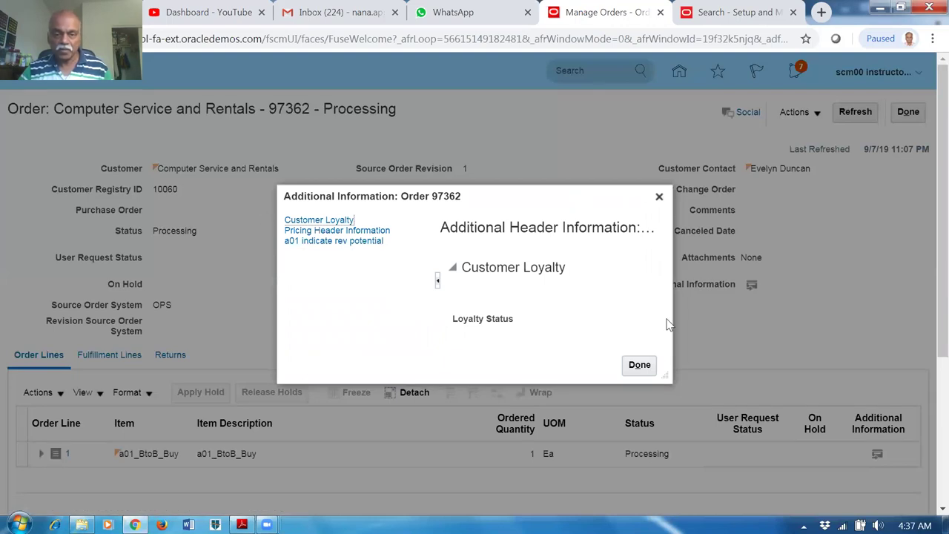
View the a01 indicate rev potential context in the order's additional header information, then close the dialog.
left_click(345, 240)
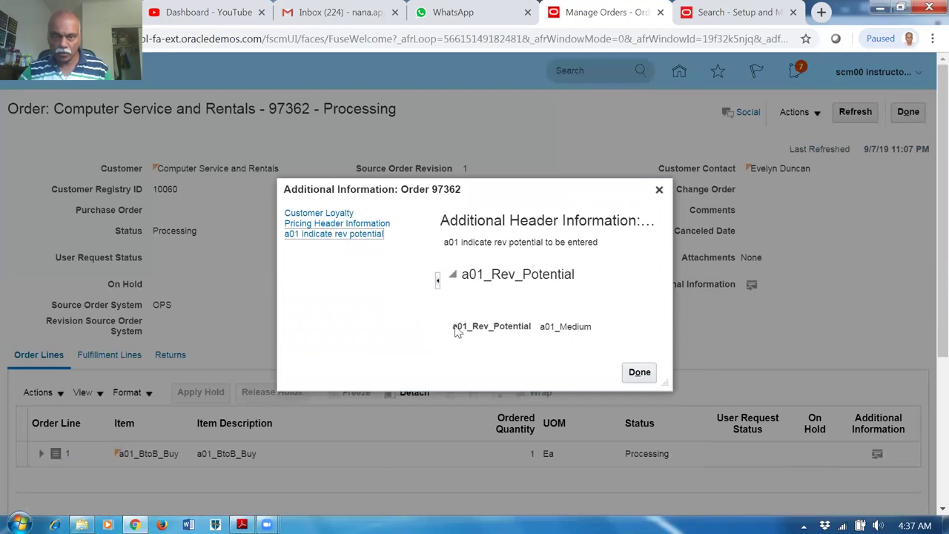
left_click_drag(454, 326, 603, 333)
left_click(623, 343)
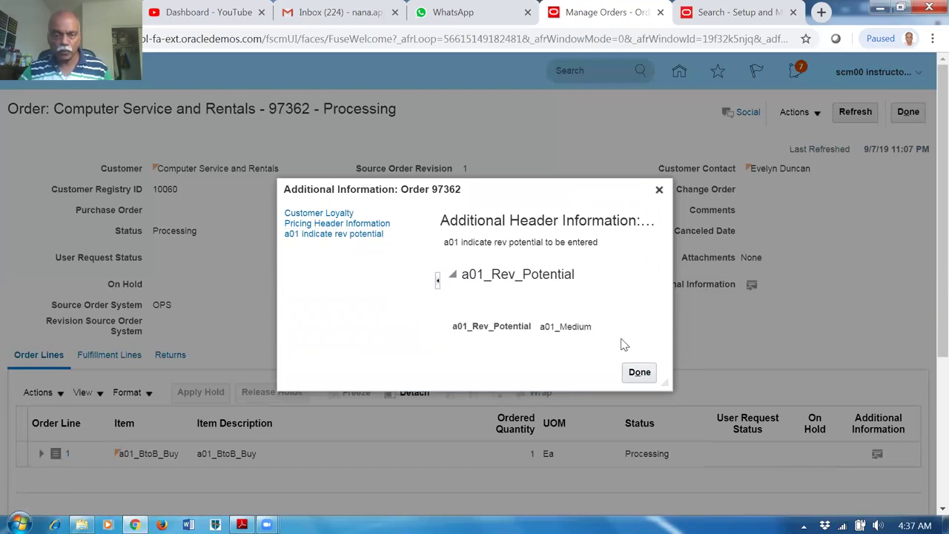
left_click(641, 373)
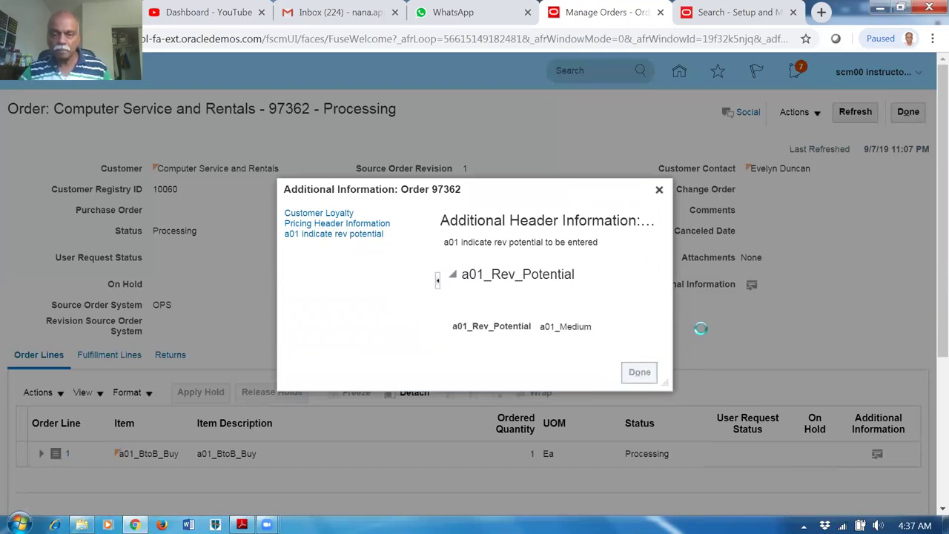
Check the additional attributes of order line 1 and close them.
scroll(707, 331, "down", 1)
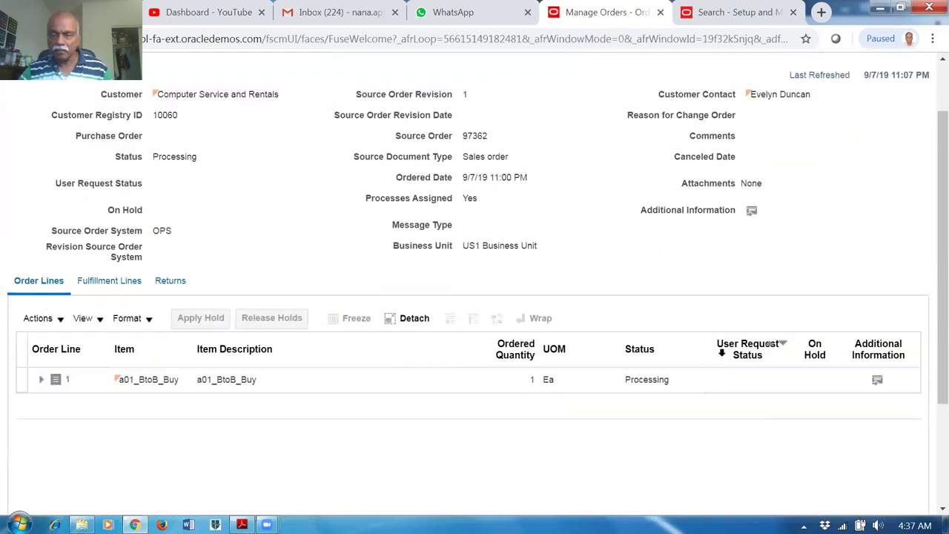
left_click(879, 388)
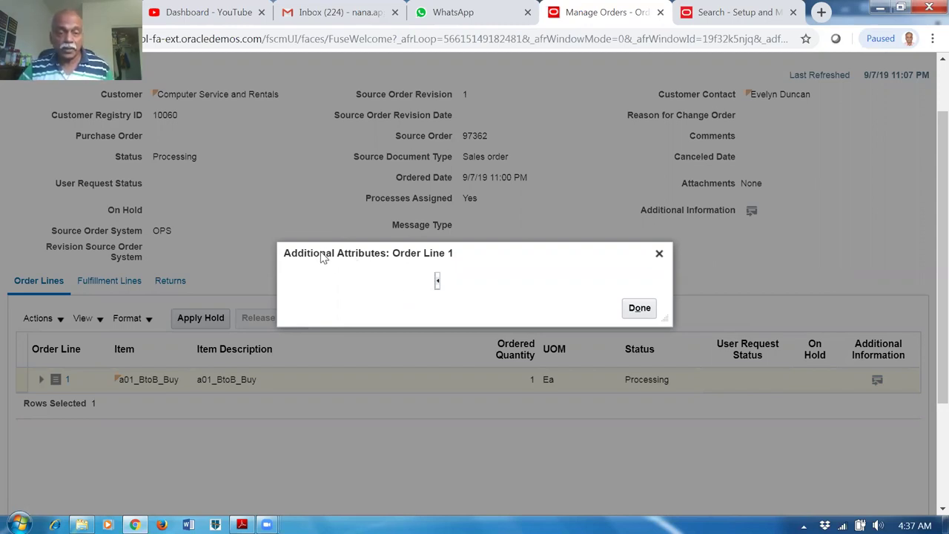
left_click_drag(322, 258, 364, 261)
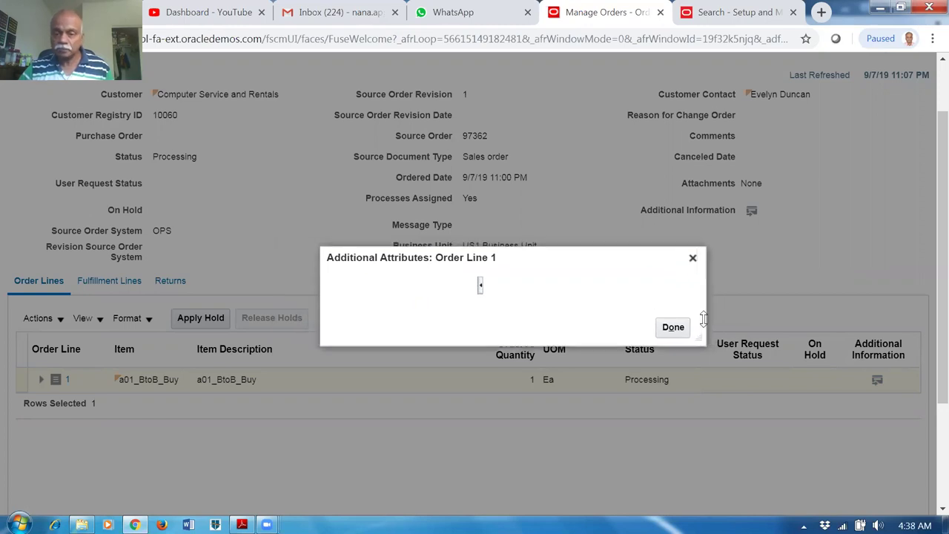
left_click(673, 327)
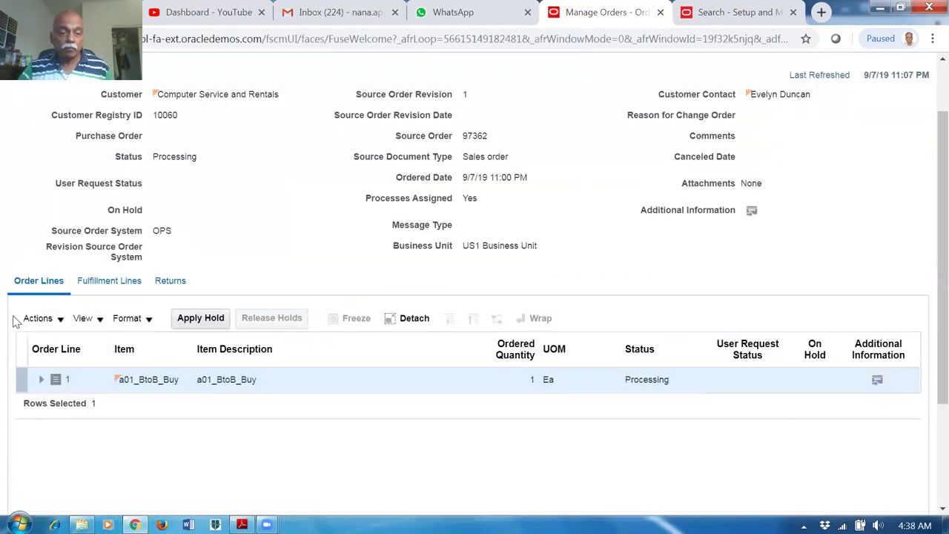
Show the order's fulfillment lines and view the a01_city_1 context in line 1-1's additional information, then close it.
left_click(105, 286)
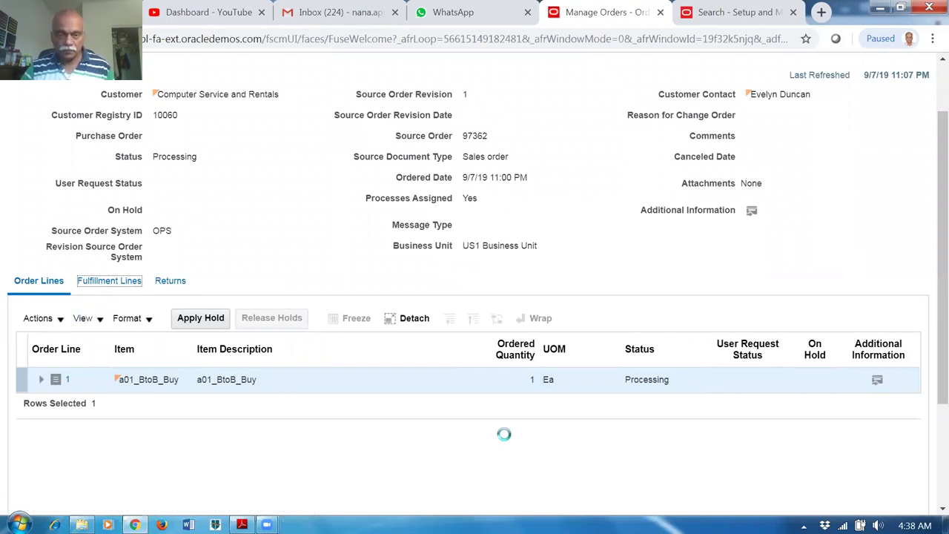
scroll(631, 437, "right", 10)
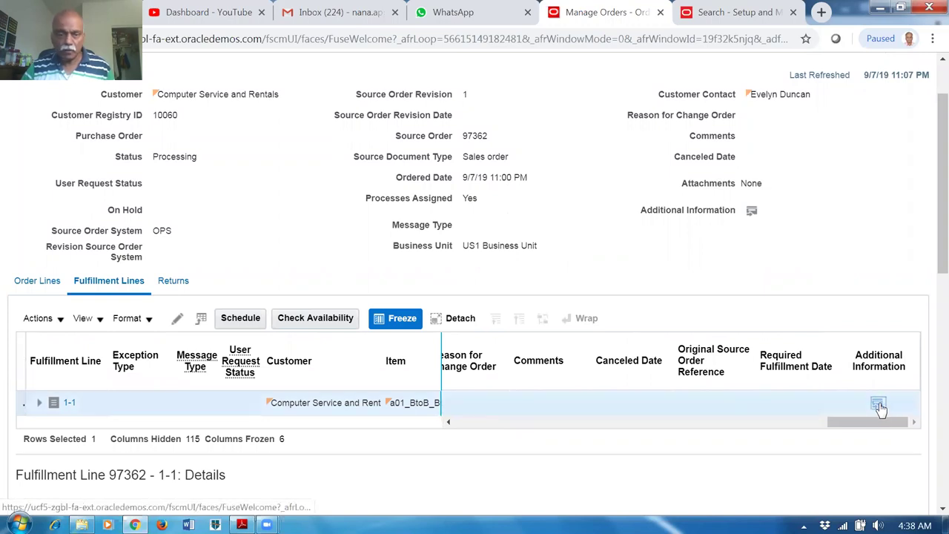
left_click(881, 405)
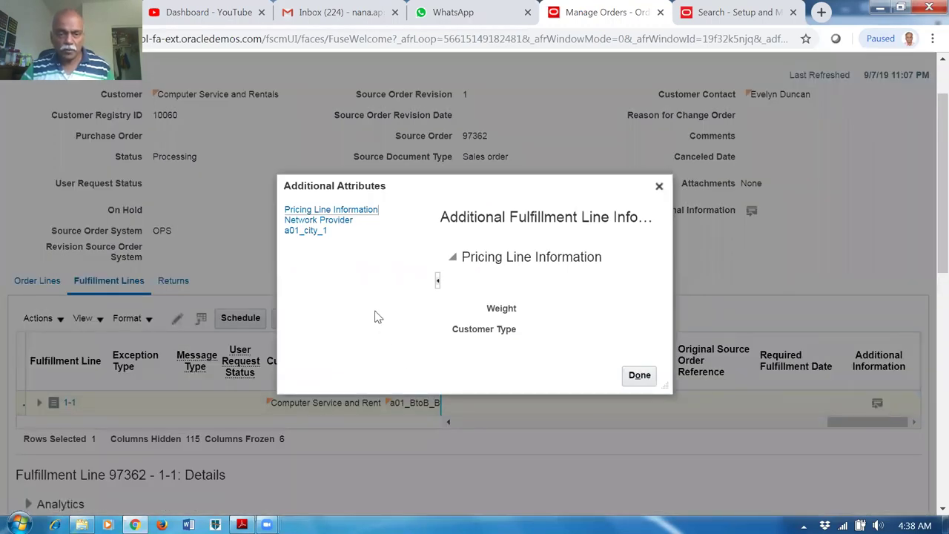
left_click(306, 231)
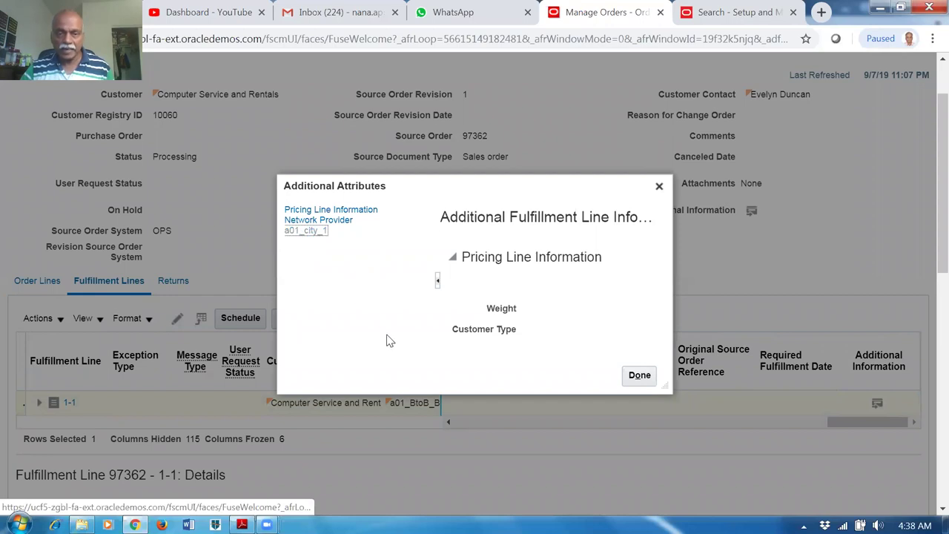
left_click_drag(475, 328, 512, 328)
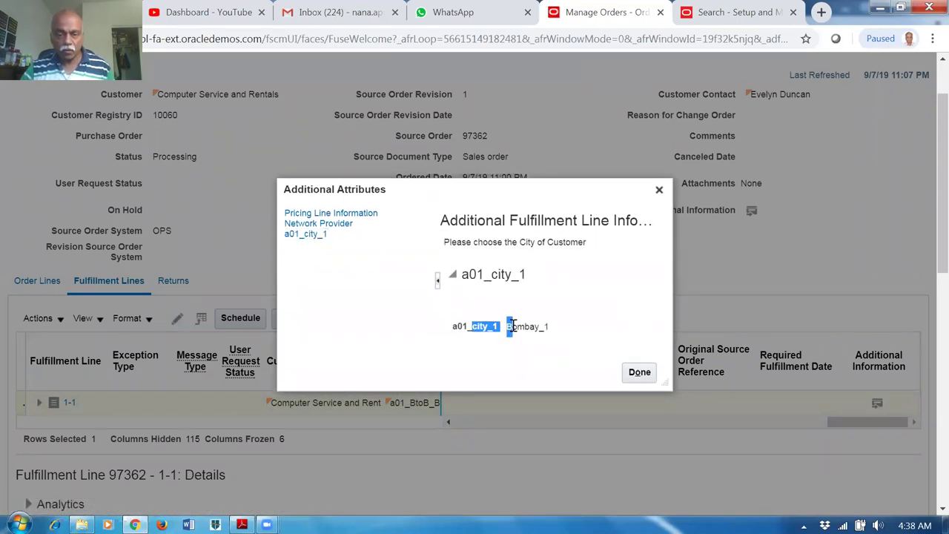
left_click(638, 373)
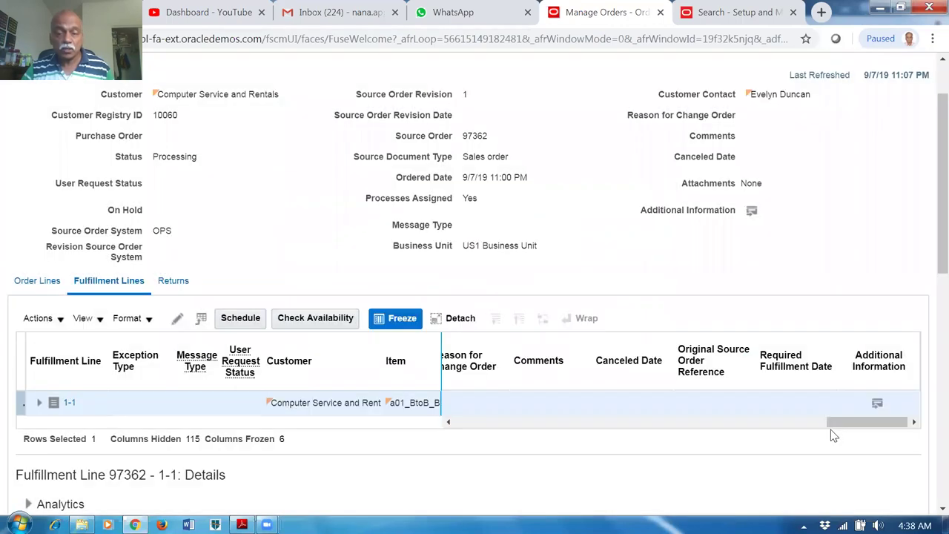
Open the full details of fulfillment line 1-1, view its additional information, and close the dialog.
left_click(68, 404)
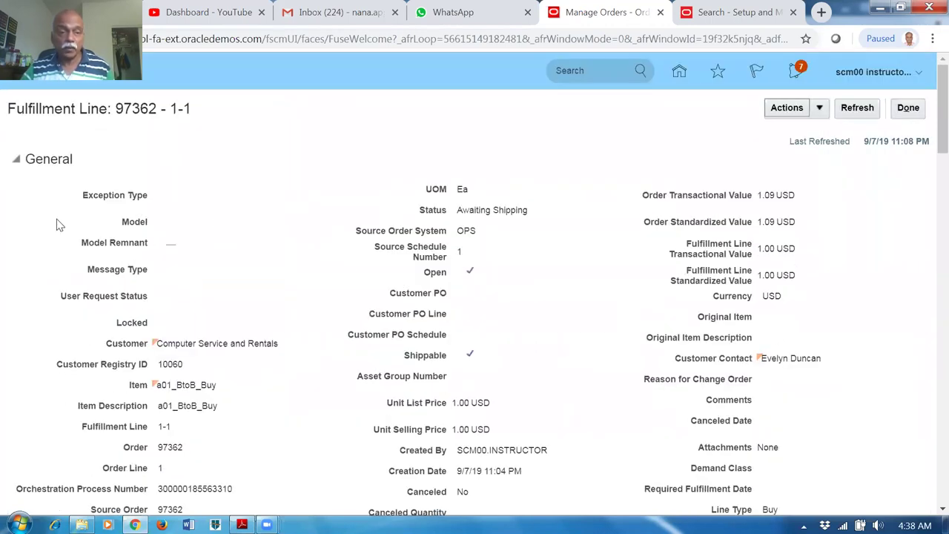
scroll(392, 334, "down", 3)
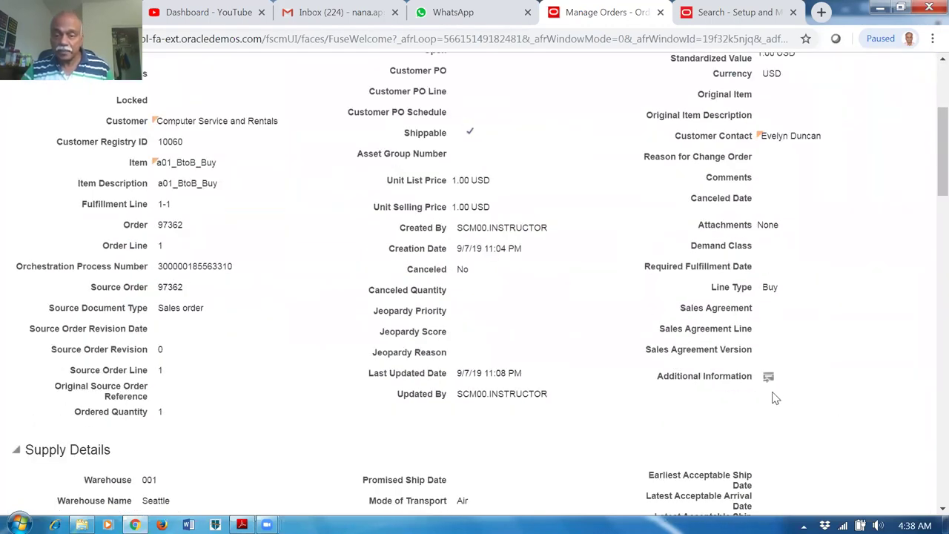
left_click(769, 379)
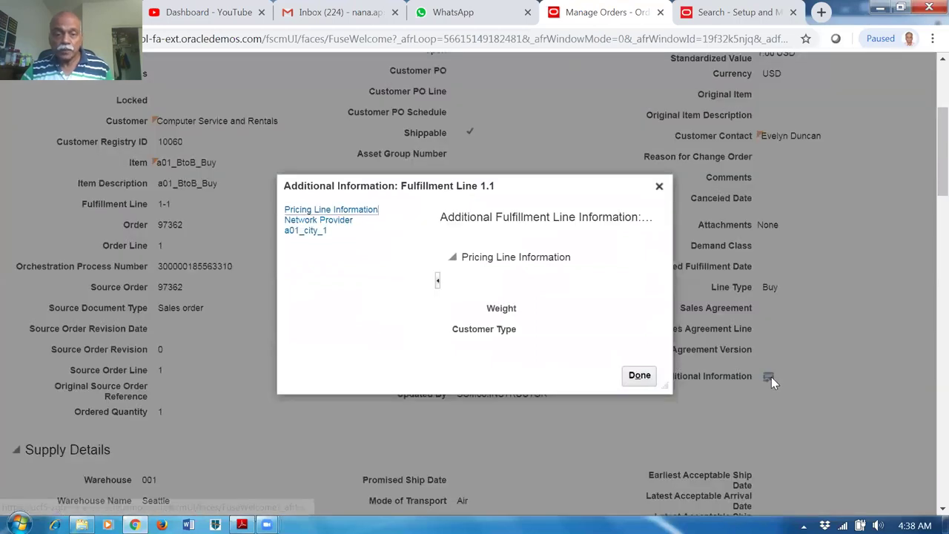
left_click(640, 374)
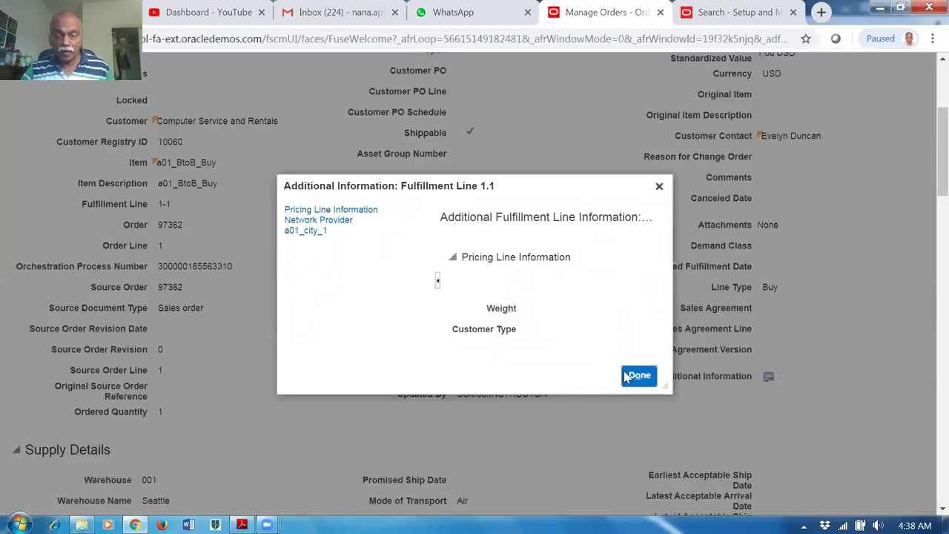
Examine the fulfillment line's supply, shipping, billing and item details, and check the item's user-defined attributes.
scroll(330, 326, "down", 3)
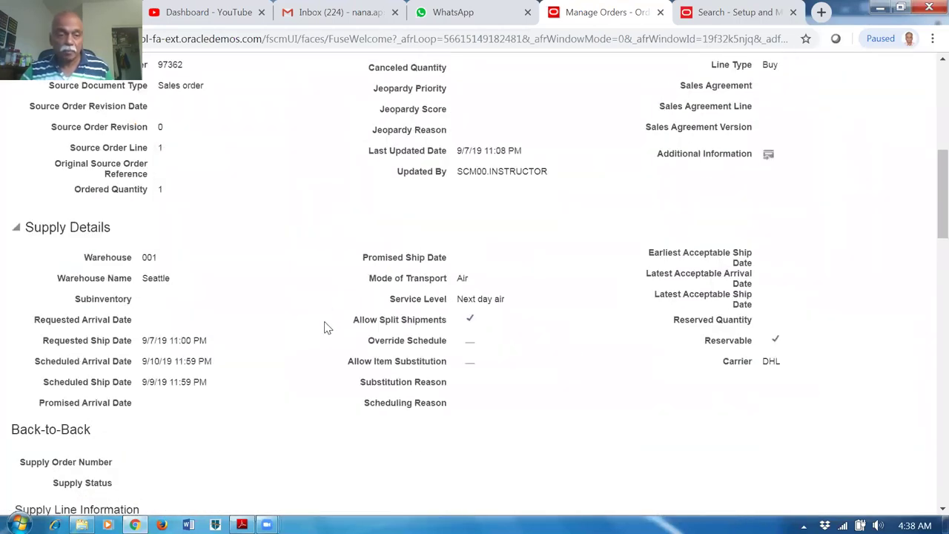
scroll(212, 338, "down", 2)
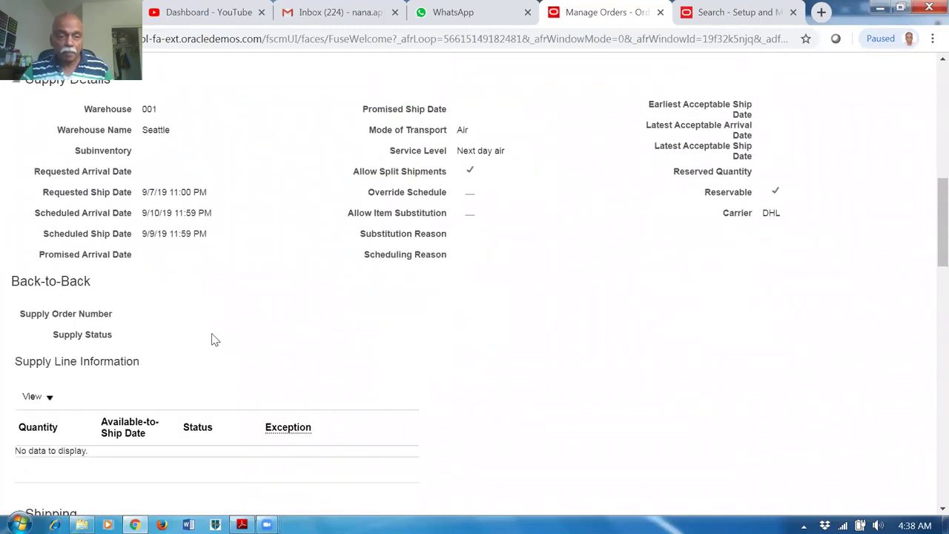
scroll(383, 334, "down", 3)
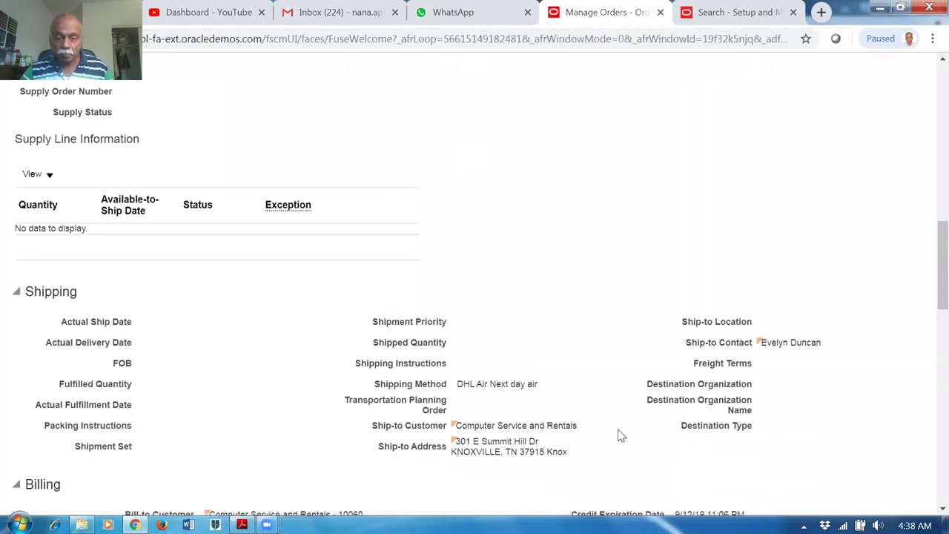
scroll(118, 338, "down", 3)
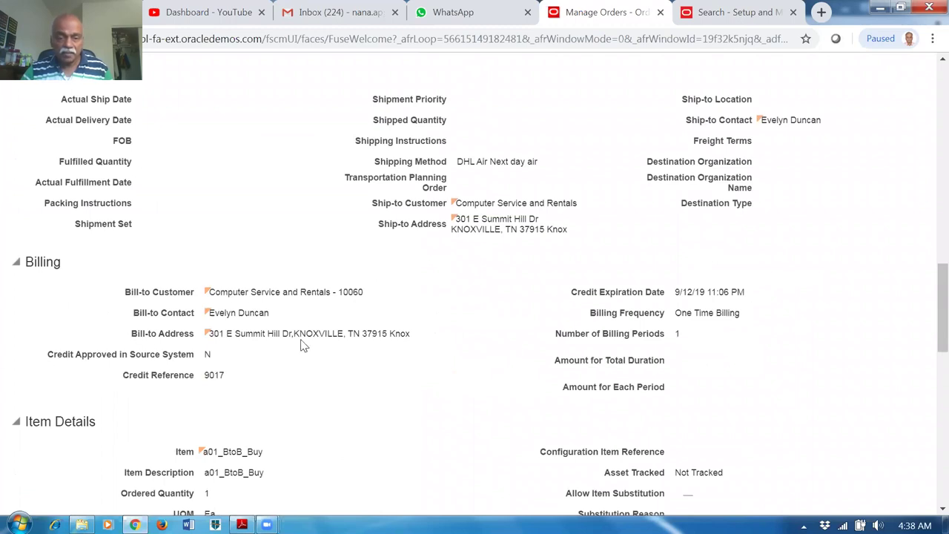
scroll(304, 337, "down", 3)
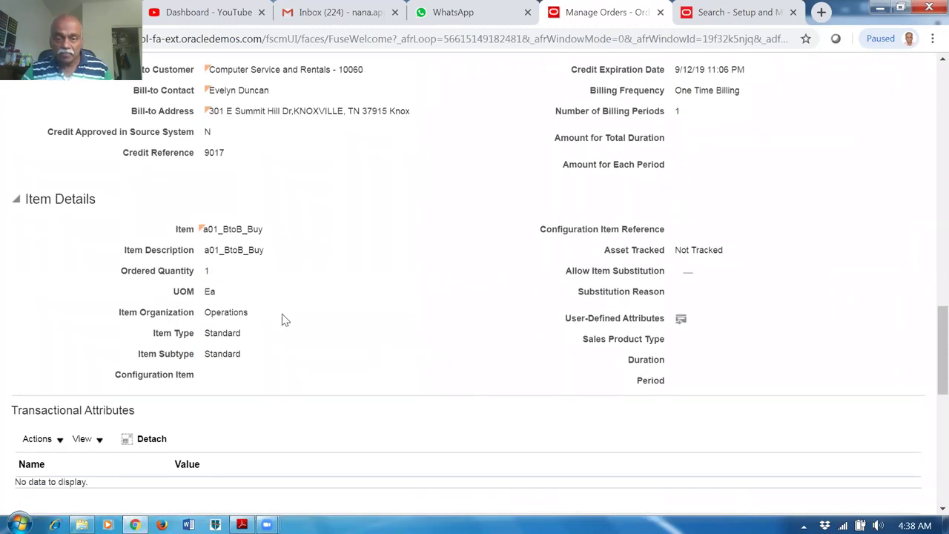
left_click(680, 318)
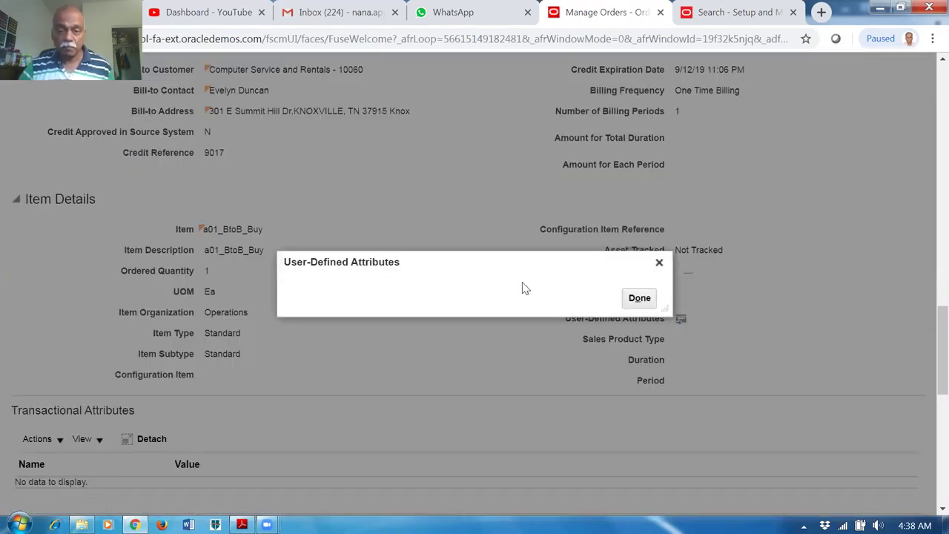
left_click(639, 299)
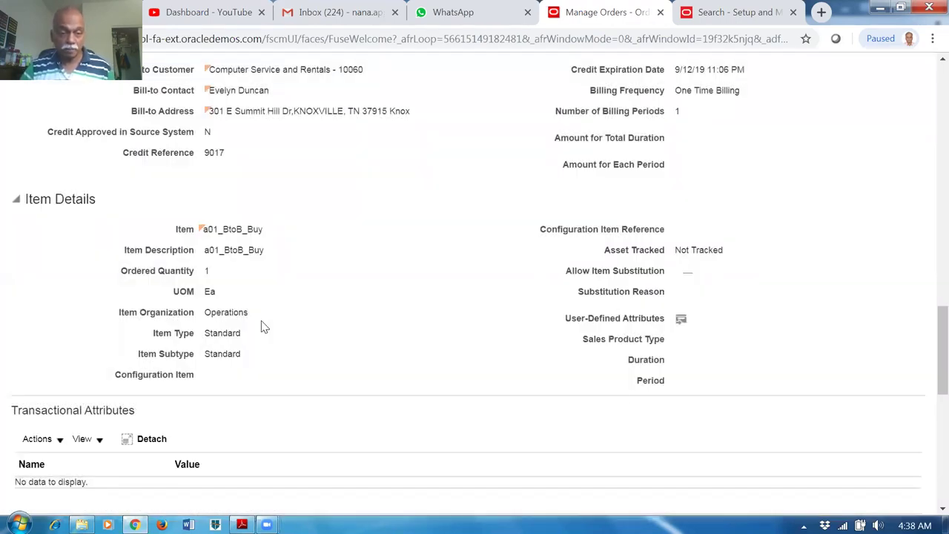
Look through the fulfillment line's transactional attributes, holds, tax, trade compliance and service details, then return to the order.
scroll(260, 327, "down", 3)
scroll(259, 345, "down", 4)
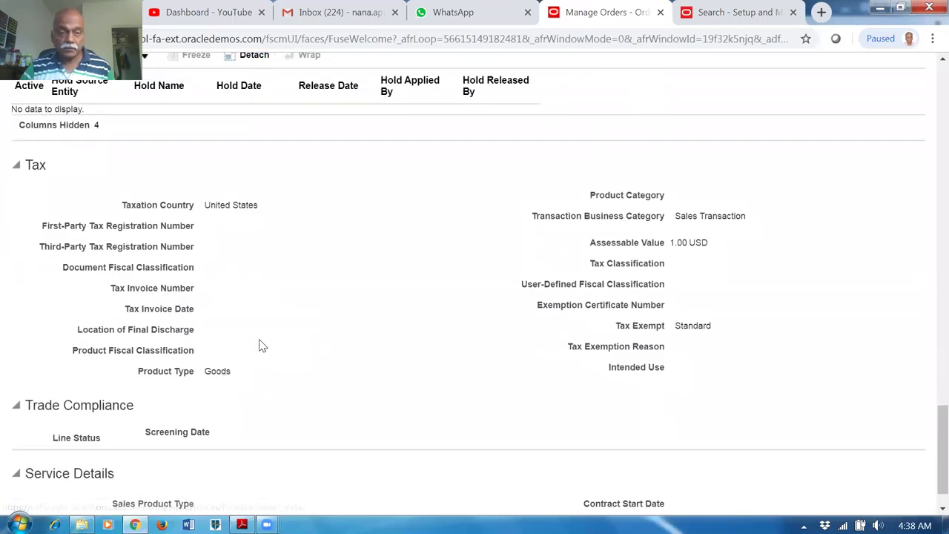
scroll(129, 361, "down", 1)
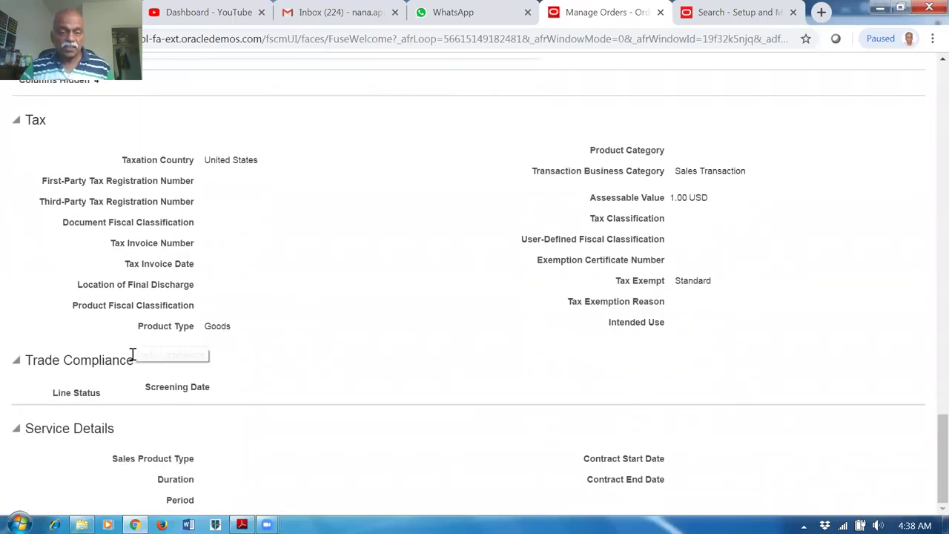
scroll(420, 330, "up", 15)
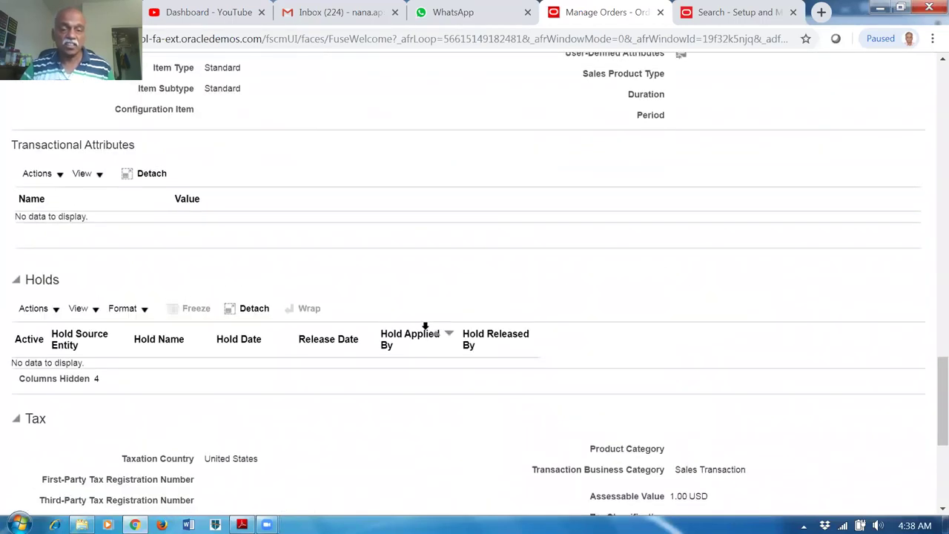
scroll(436, 320, "up", 7)
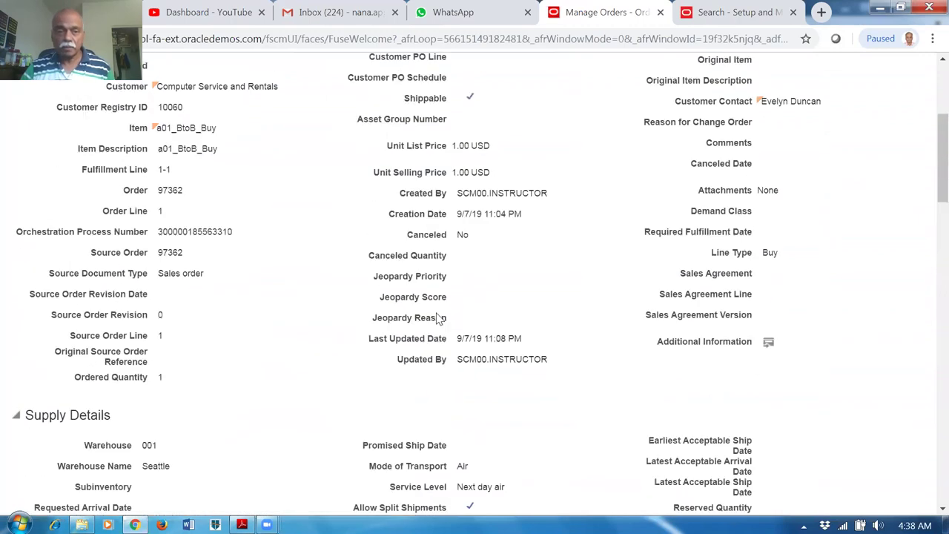
left_click(911, 110)
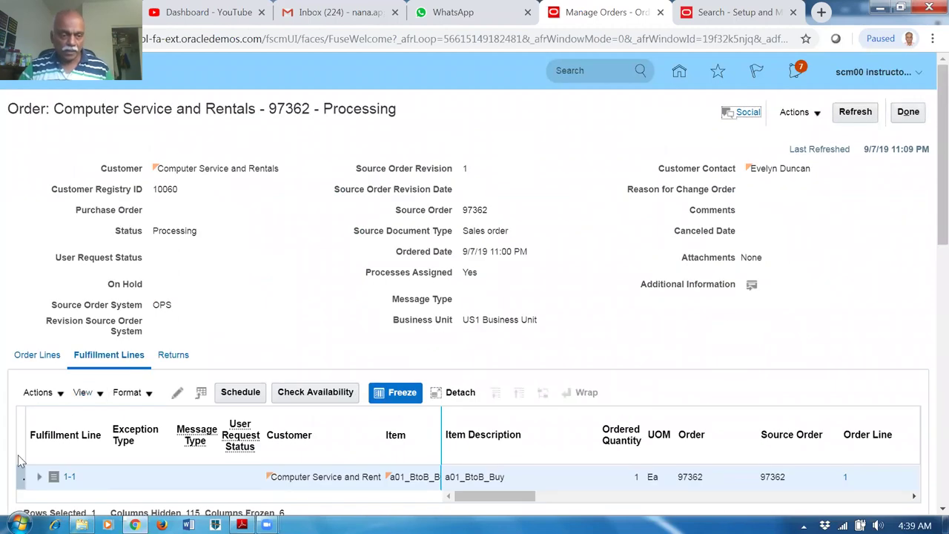
Open fulfillment line 1-1 for editing, examine which fields can be changed, and cancel without saving.
left_click(33, 397)
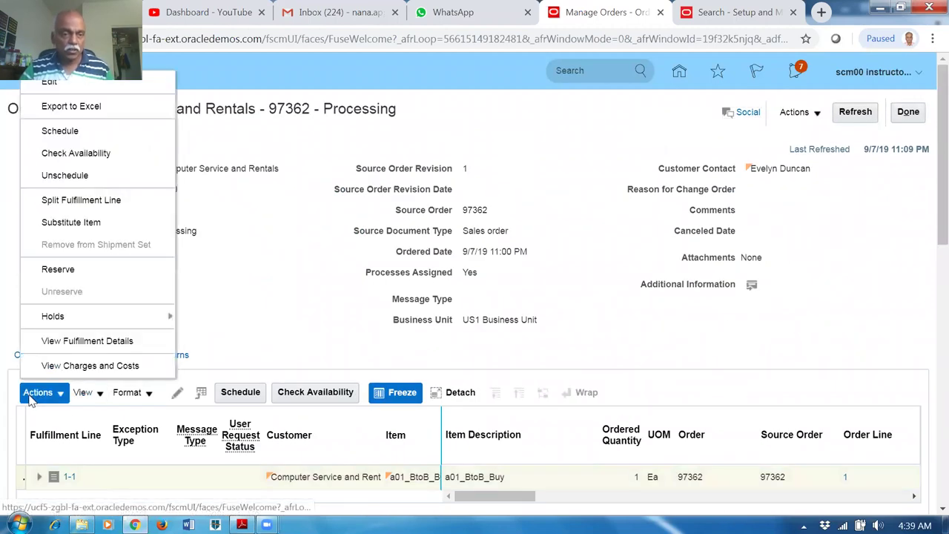
left_click(49, 83)
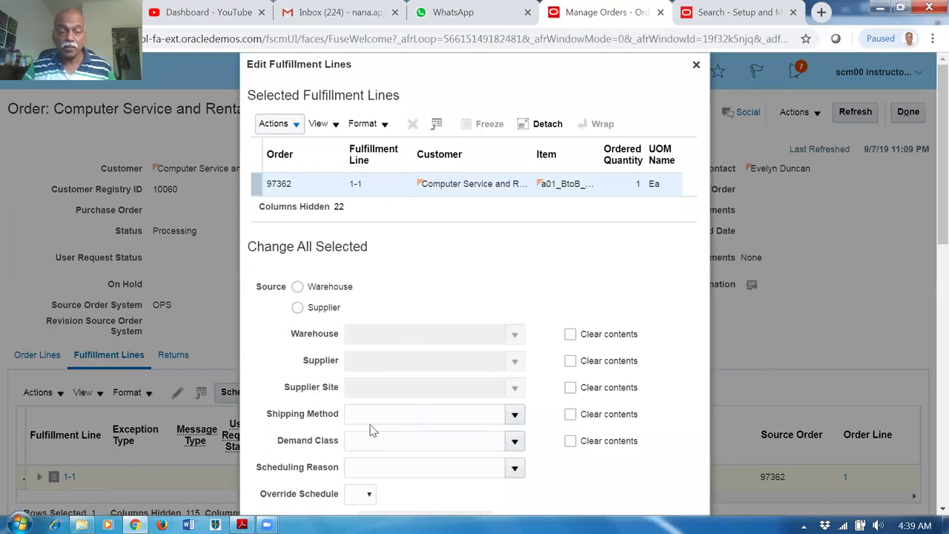
scroll(373, 430, "down", 2)
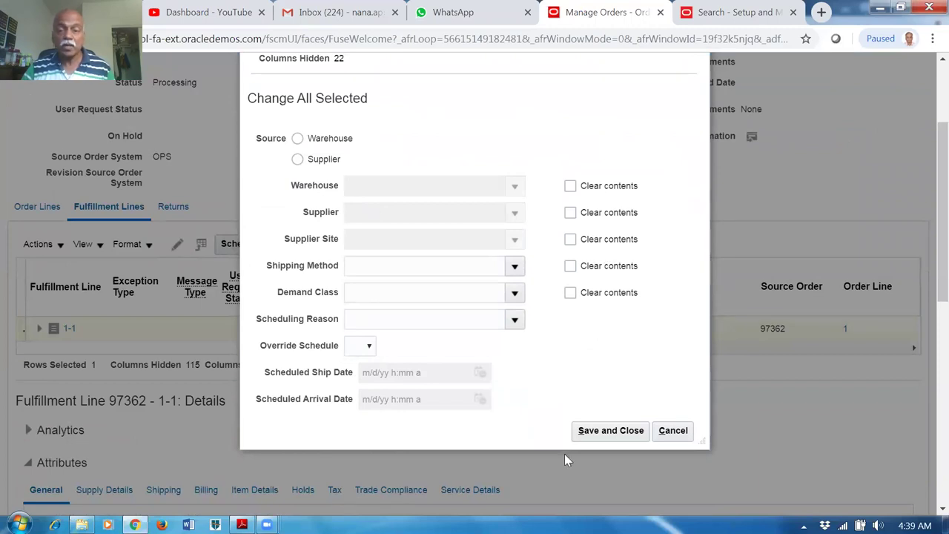
scroll(519, 378, "up", 2)
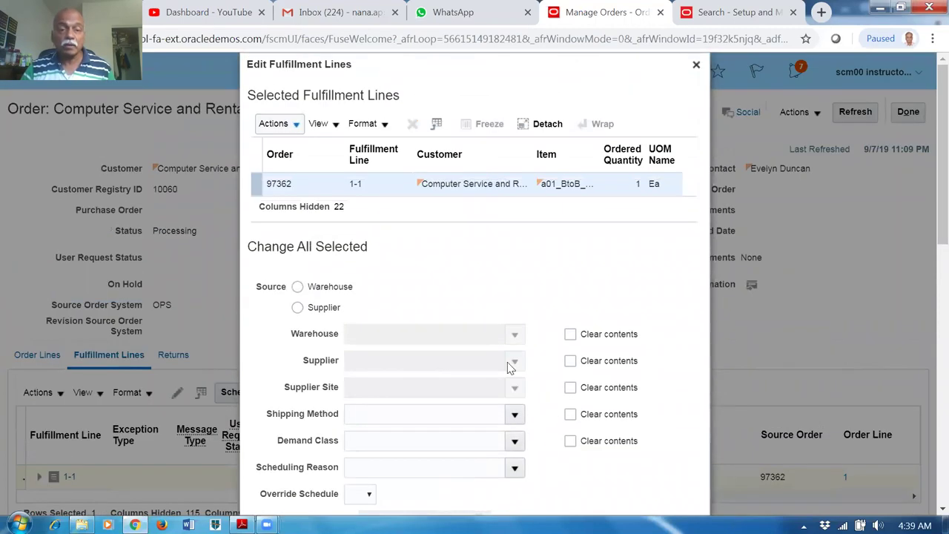
scroll(668, 460, "down", 2)
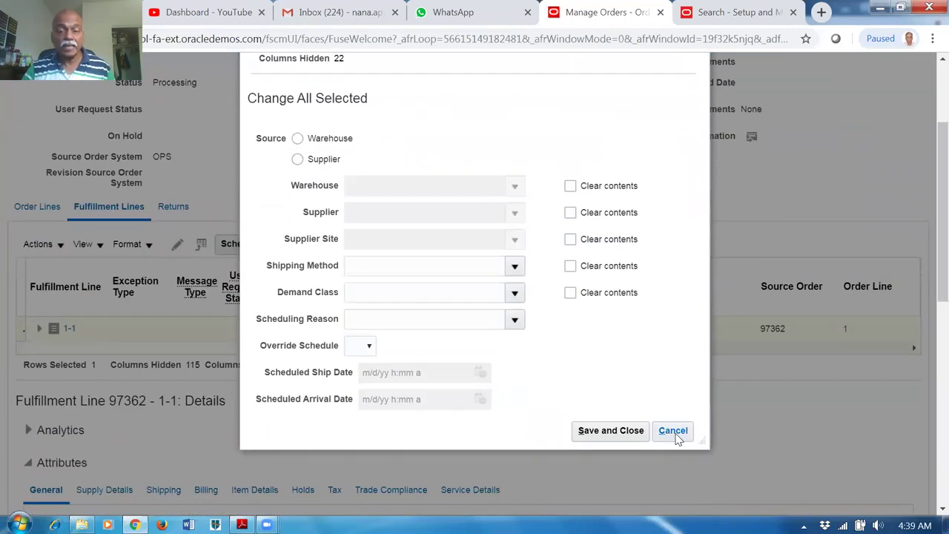
left_click(677, 434)
left_click_drag(33, 401, 230, 401)
left_click(297, 431)
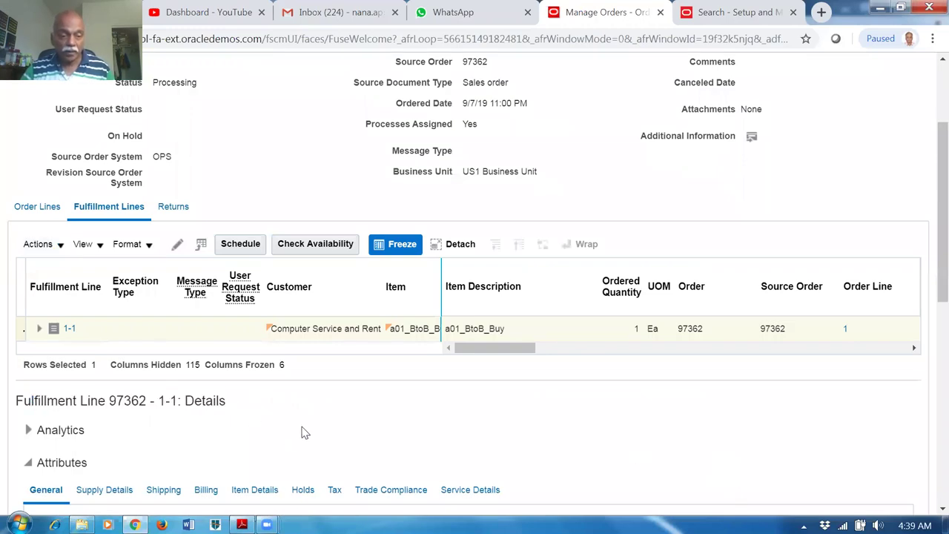
Check the additional information contexts in the general attributes of fulfillment line 1-1, then close the dialog.
scroll(300, 430, "down", 3)
scroll(278, 417, "down", 4)
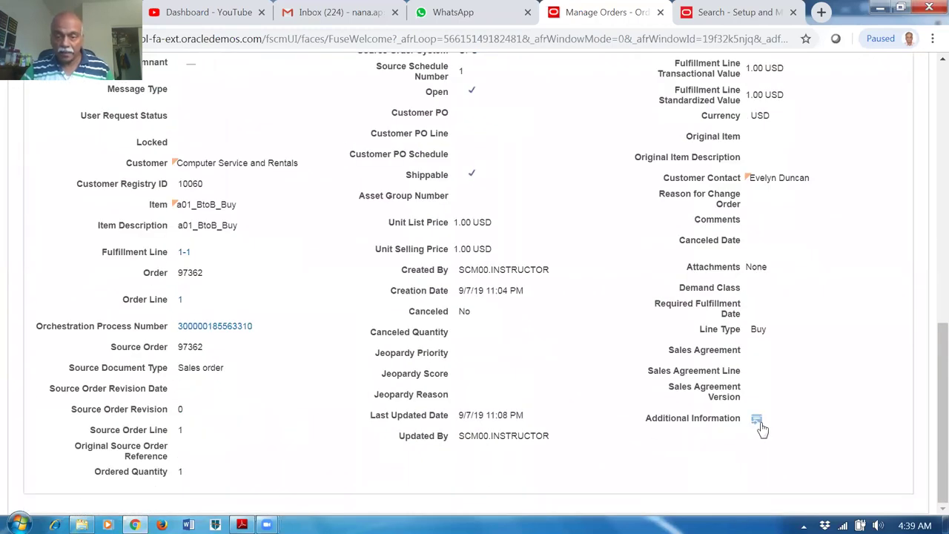
left_click(757, 420)
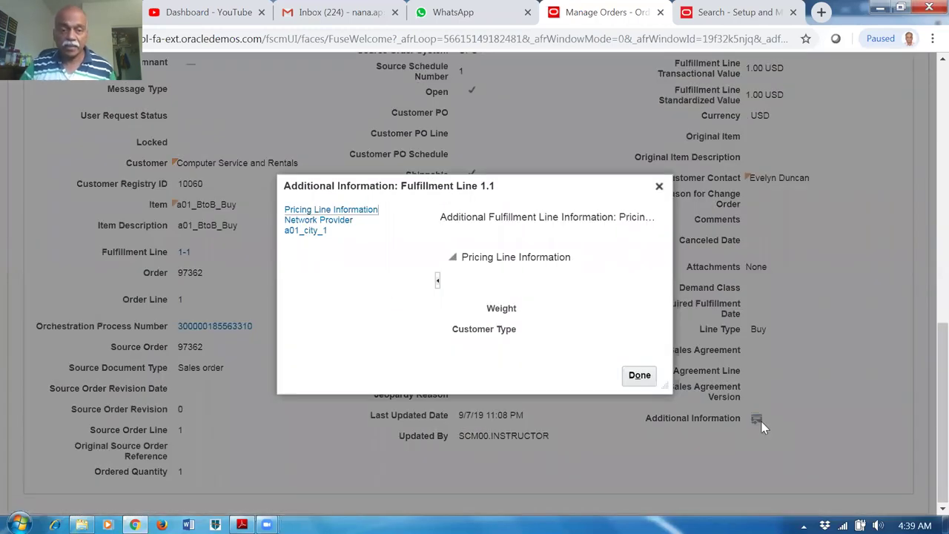
left_click(649, 377)
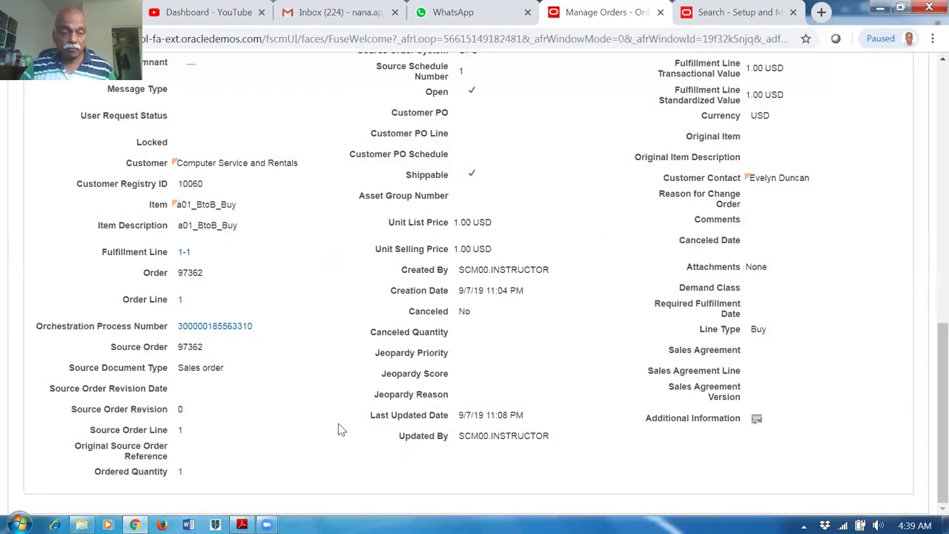
Review the supply details of fulfillment line 1-1, including its back-to-back section, and return to the order header.
scroll(341, 429, "up", 3)
scroll(341, 429, "up", 1)
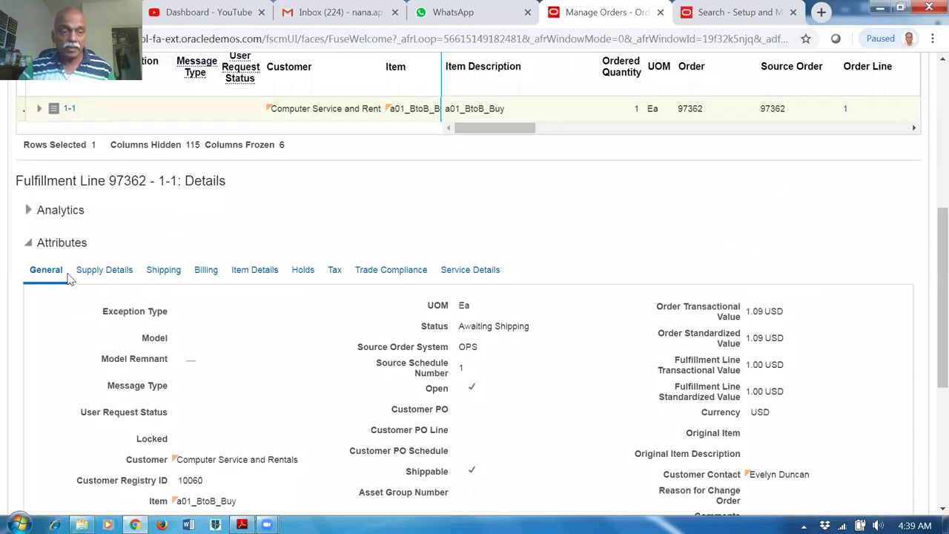
left_click(103, 270)
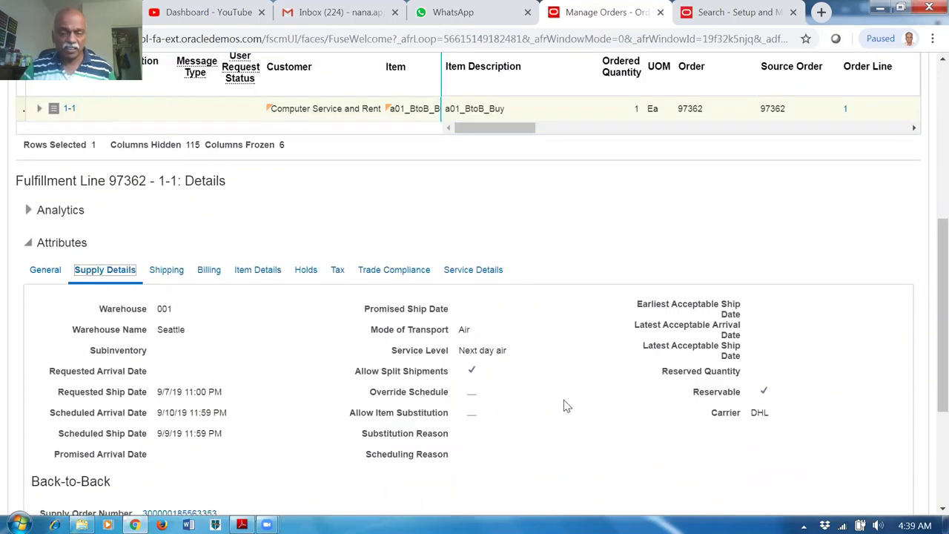
scroll(561, 405, "down", 3)
scroll(564, 408, "up", 8)
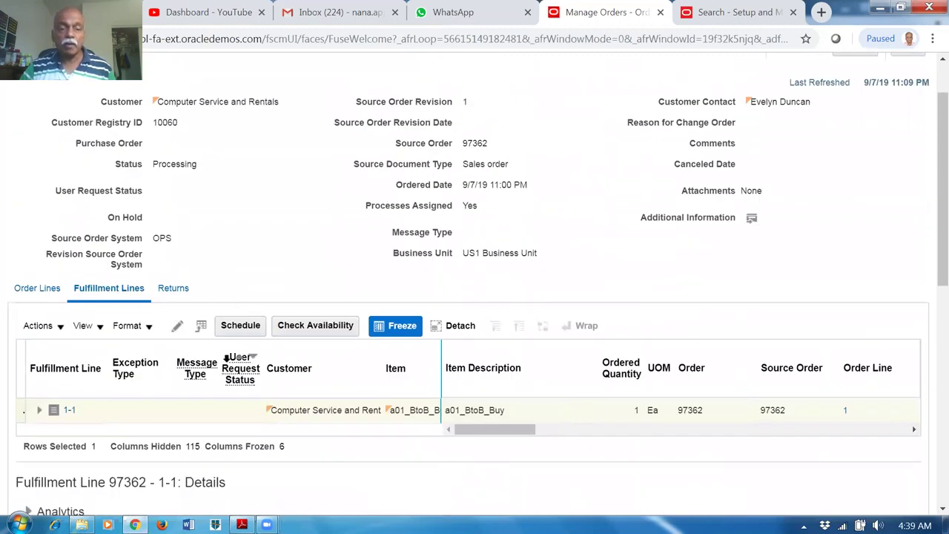
In the Setup and Maintenance browser tab, open the Manage Extensible Flexfields task and search for flexfields named "fulfill".
left_click(740, 16)
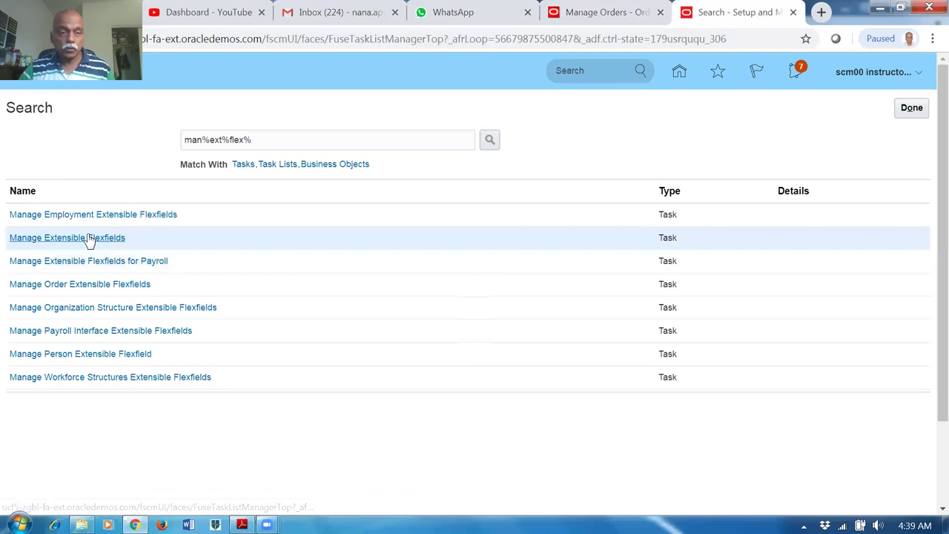
left_click(87, 239)
left_click(149, 165)
type("fulfill")
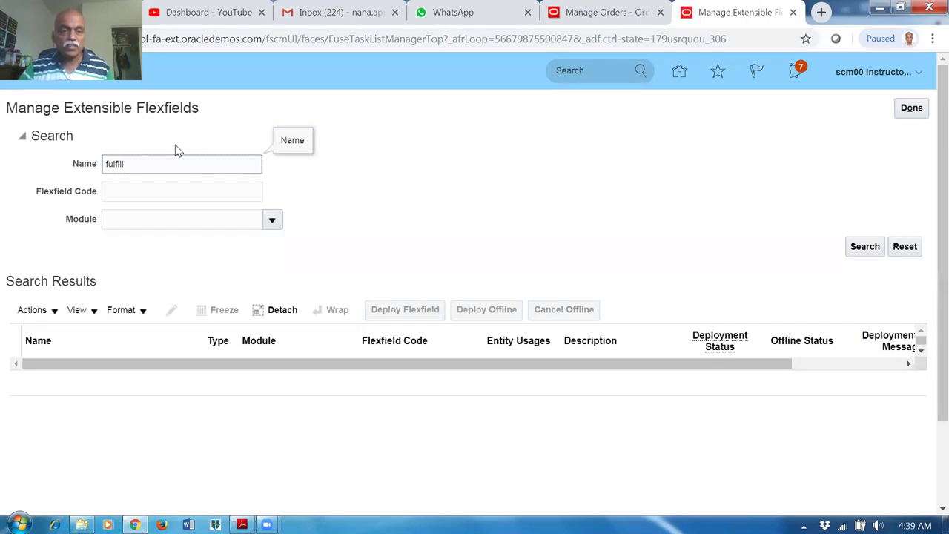
key("Return")
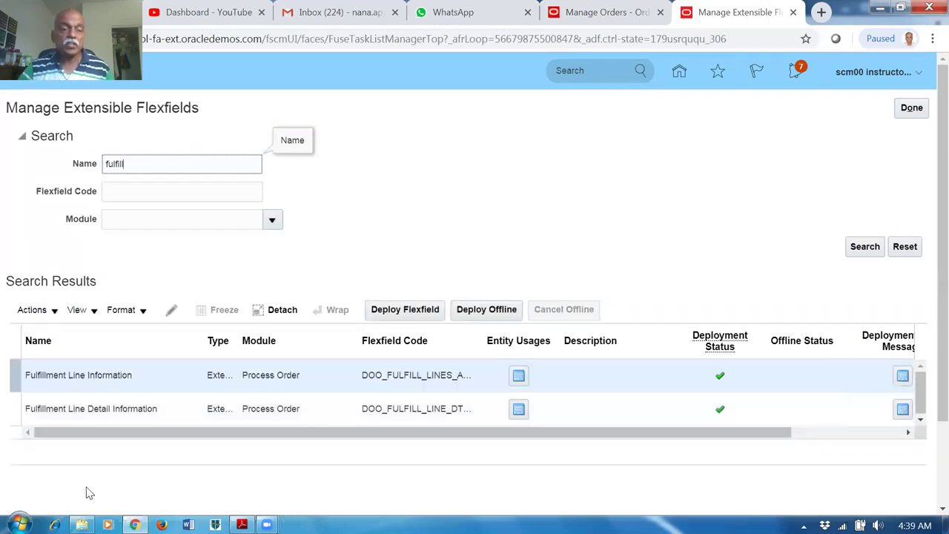
Examine the Fulfillment Line Detail Information flexfield's code, deployment status and deployment date, widening the code column, then return to the order.
left_click(86, 411)
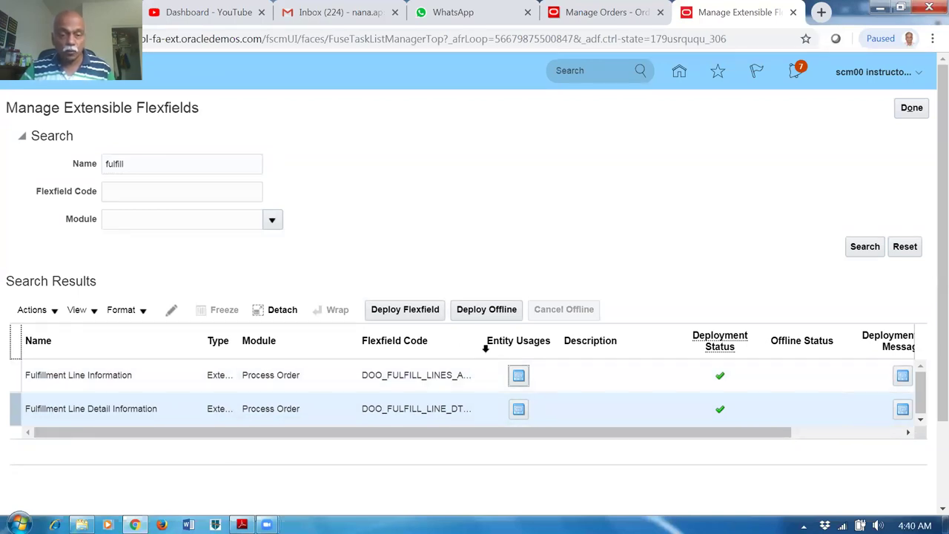
left_click_drag(479, 348, 512, 349)
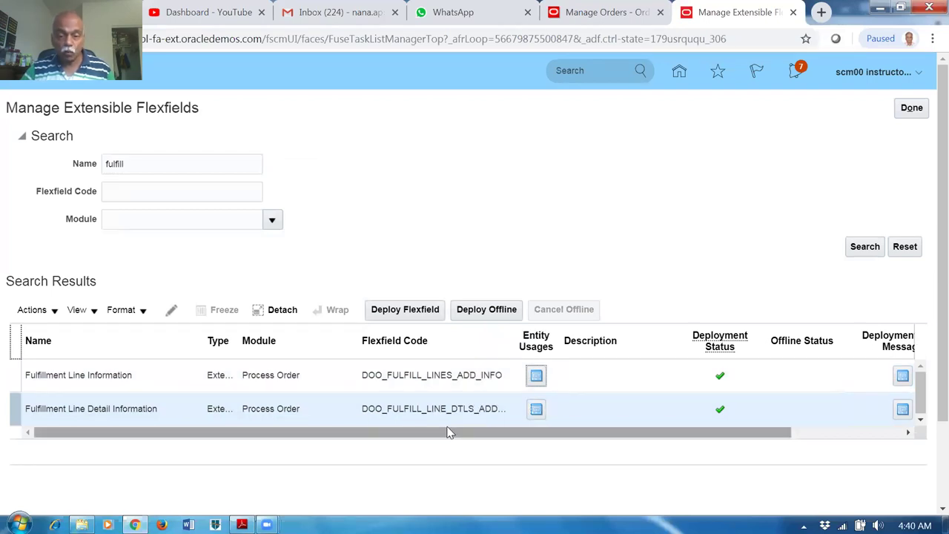
left_click_drag(453, 441, 659, 444)
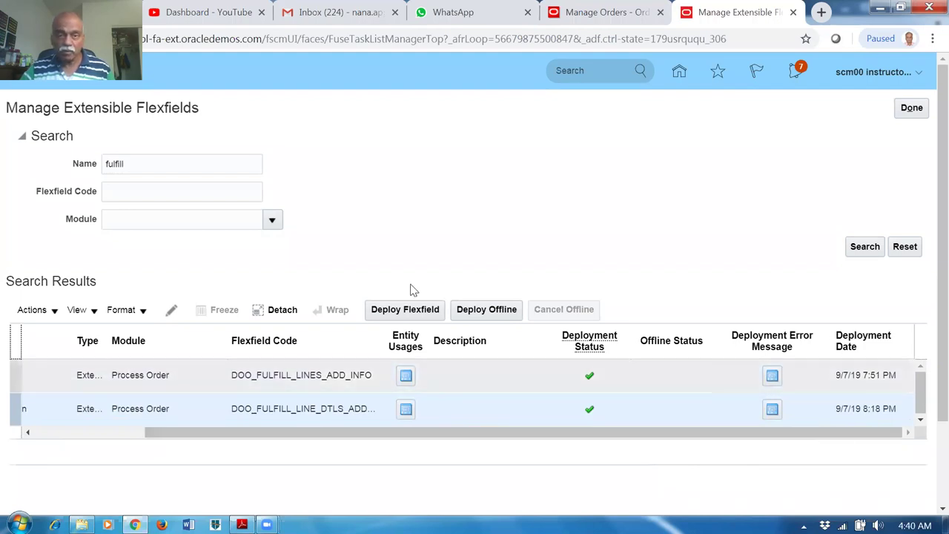
left_click(591, 13)
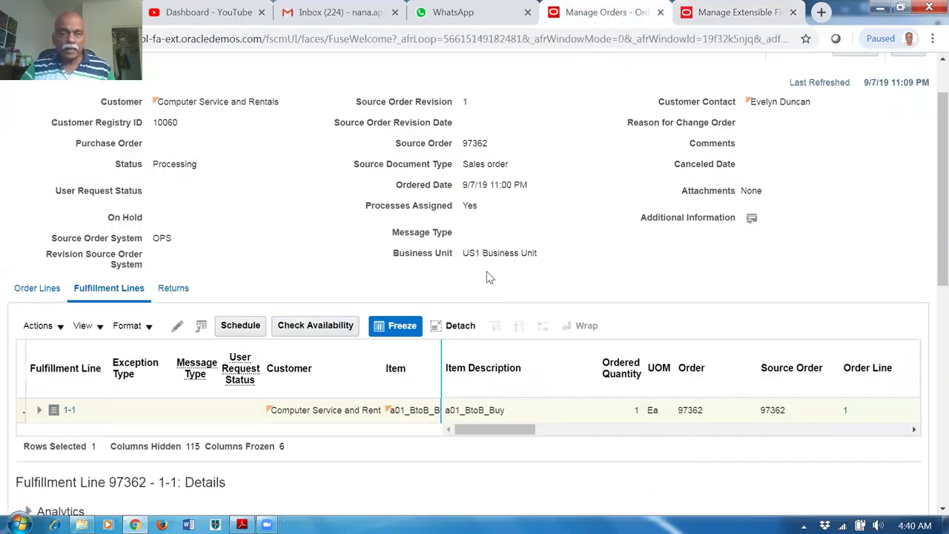